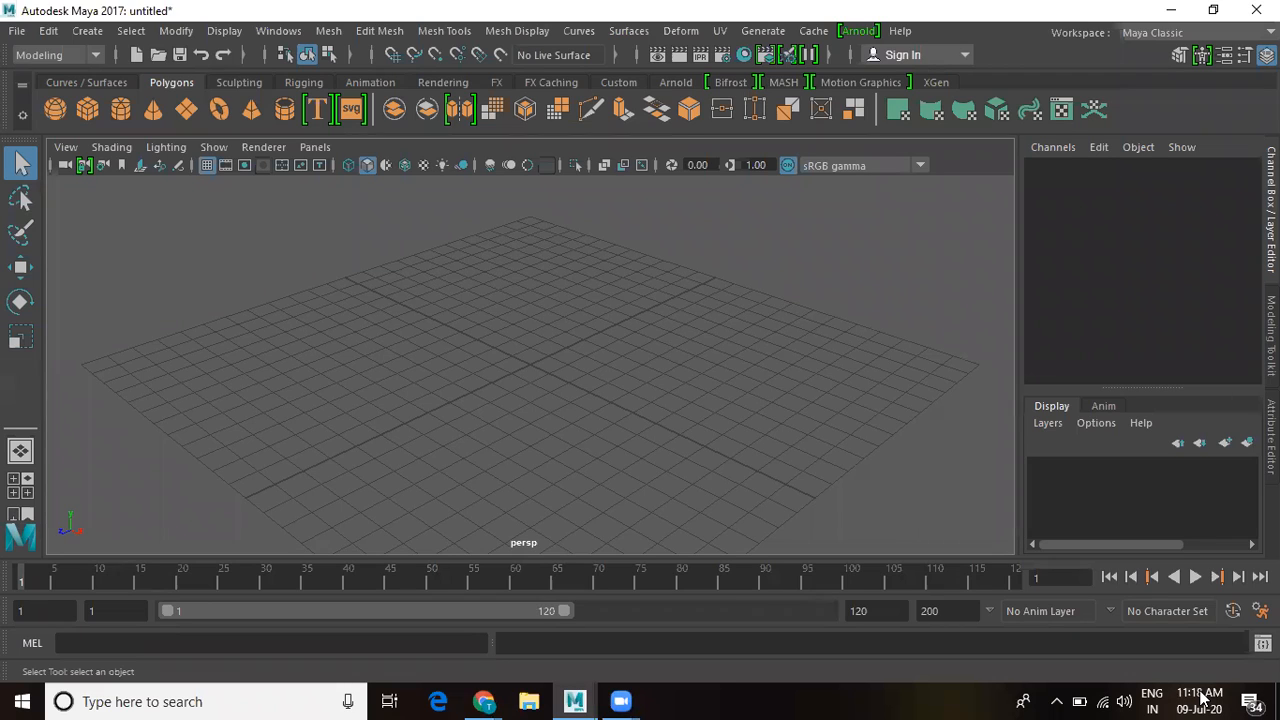
Step: Create a polygon plane at the origin and scale it uniformly to about 18.5 as a ground surface
{"action": "left_click", "coordinate": [907, 272]}
{"action": "left_click", "coordinate": [90, 34]}
{"action": "mouse_move", "coordinate": [112, 99]}
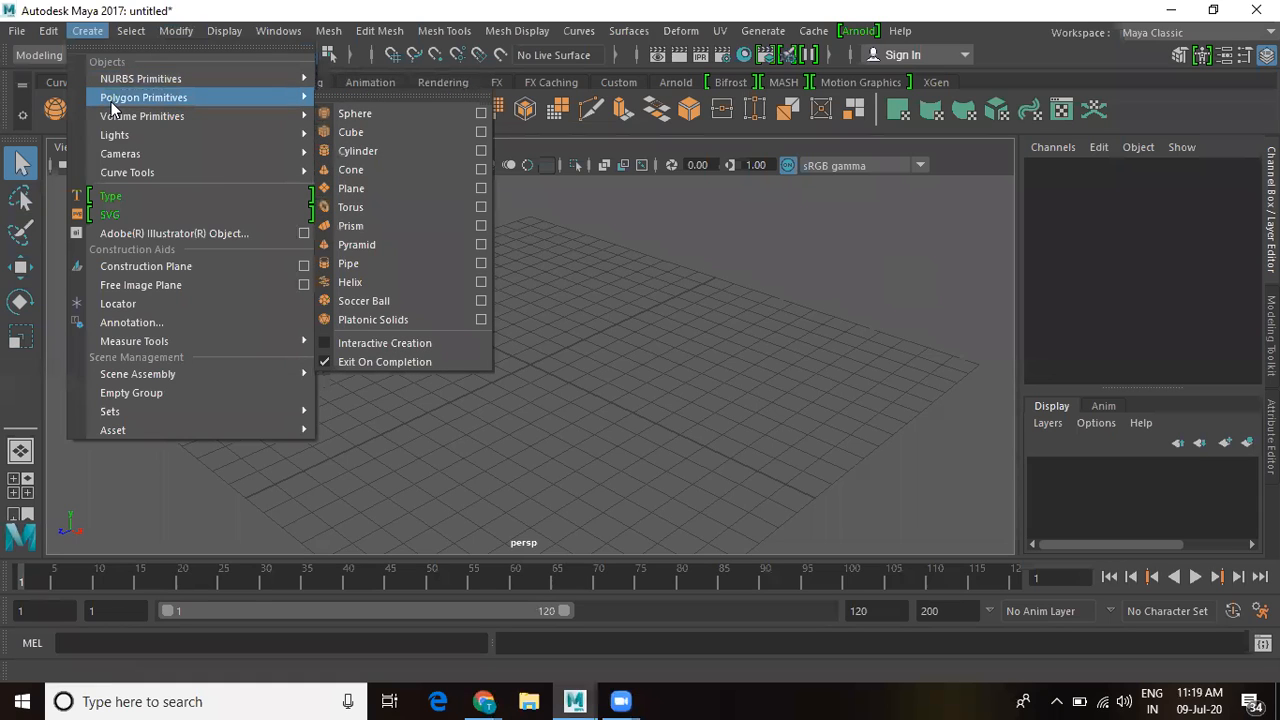
{"action": "left_click", "coordinate": [360, 190]}
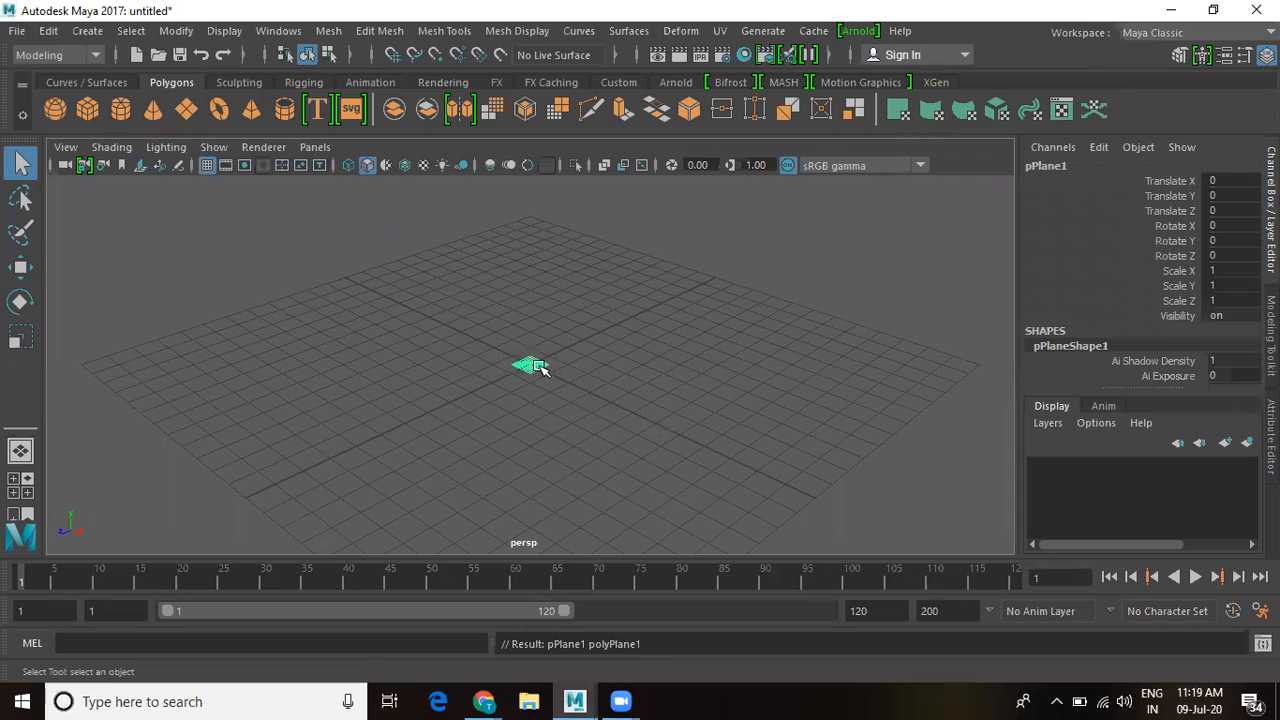
{"action": "key", "text": "r"}
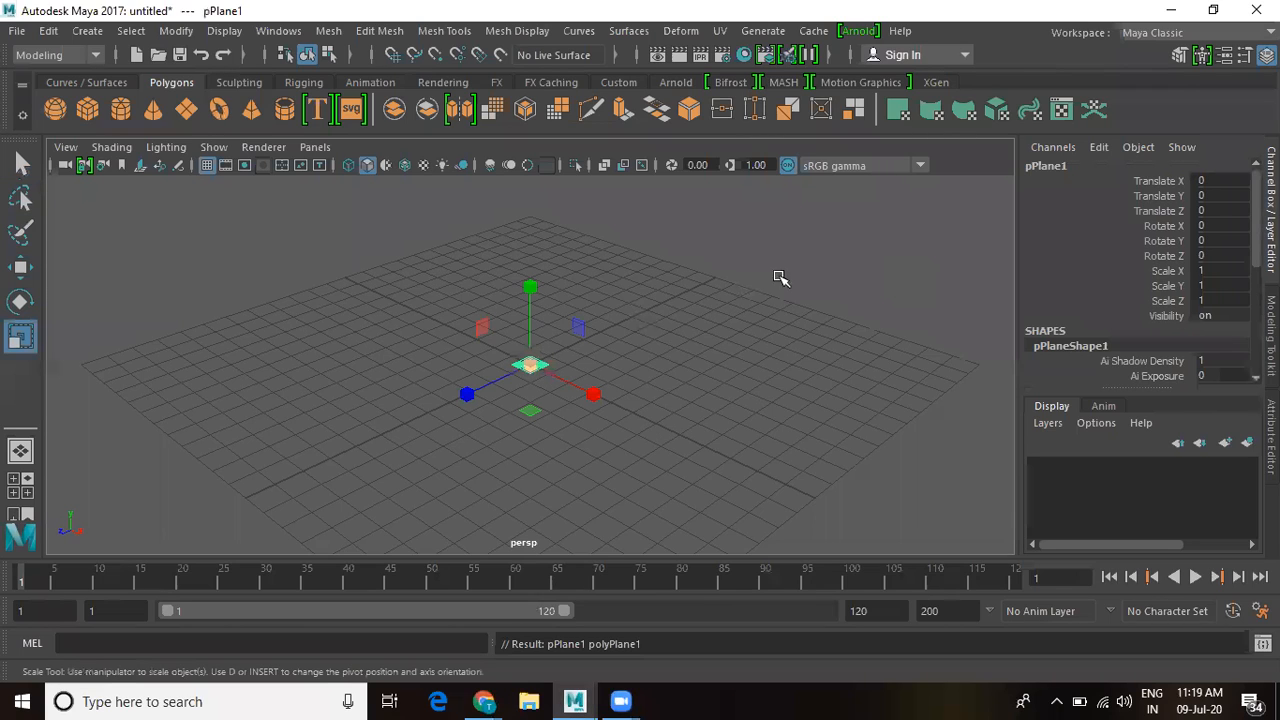
{"action": "middle_click_drag", "start_coordinate": [863, 254], "coordinate": [820, 417]}
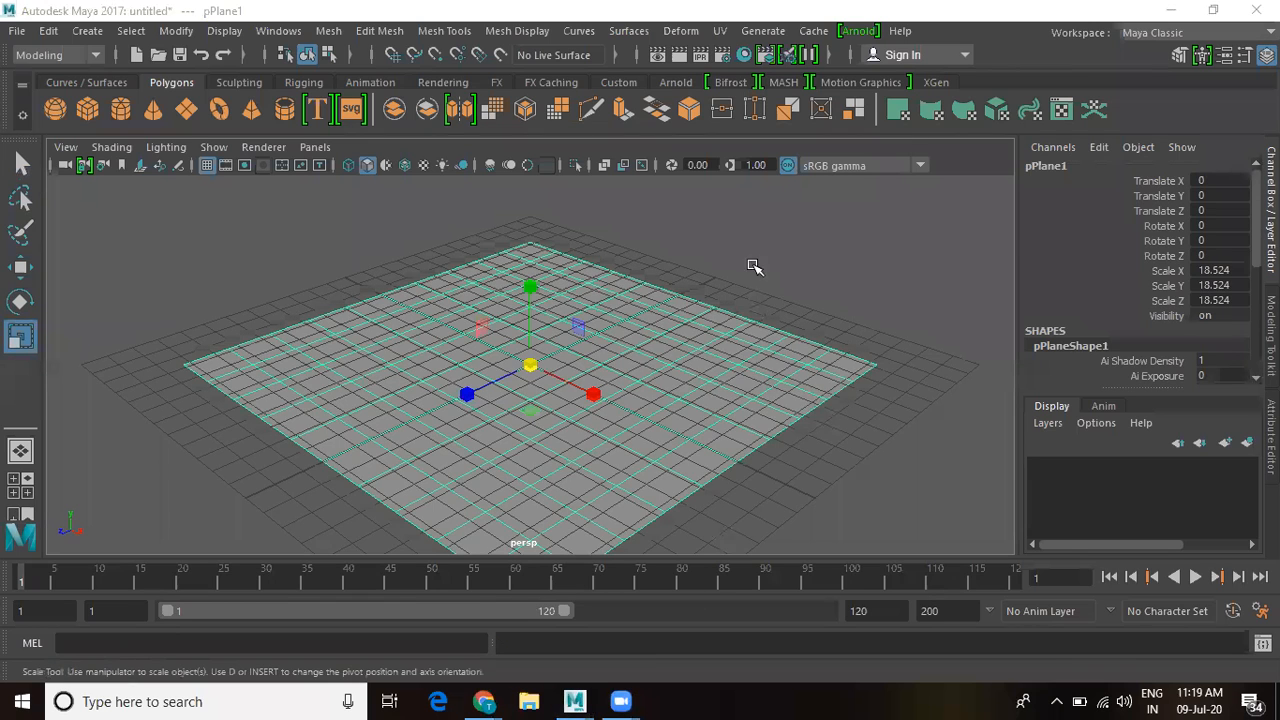
Step: Create a NURBS sphere at the origin and scale it uniformly to about 2.19
{"action": "left_click", "coordinate": [87, 30]}
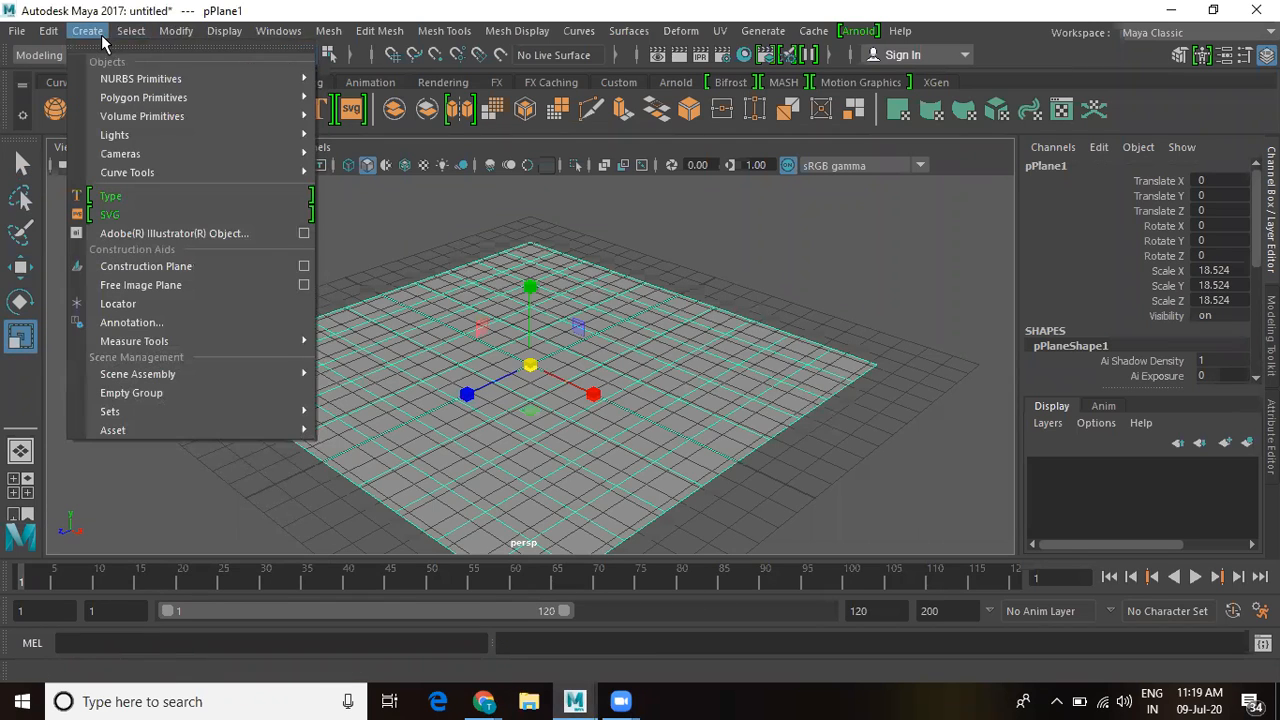
{"action": "mouse_move", "coordinate": [299, 87]}
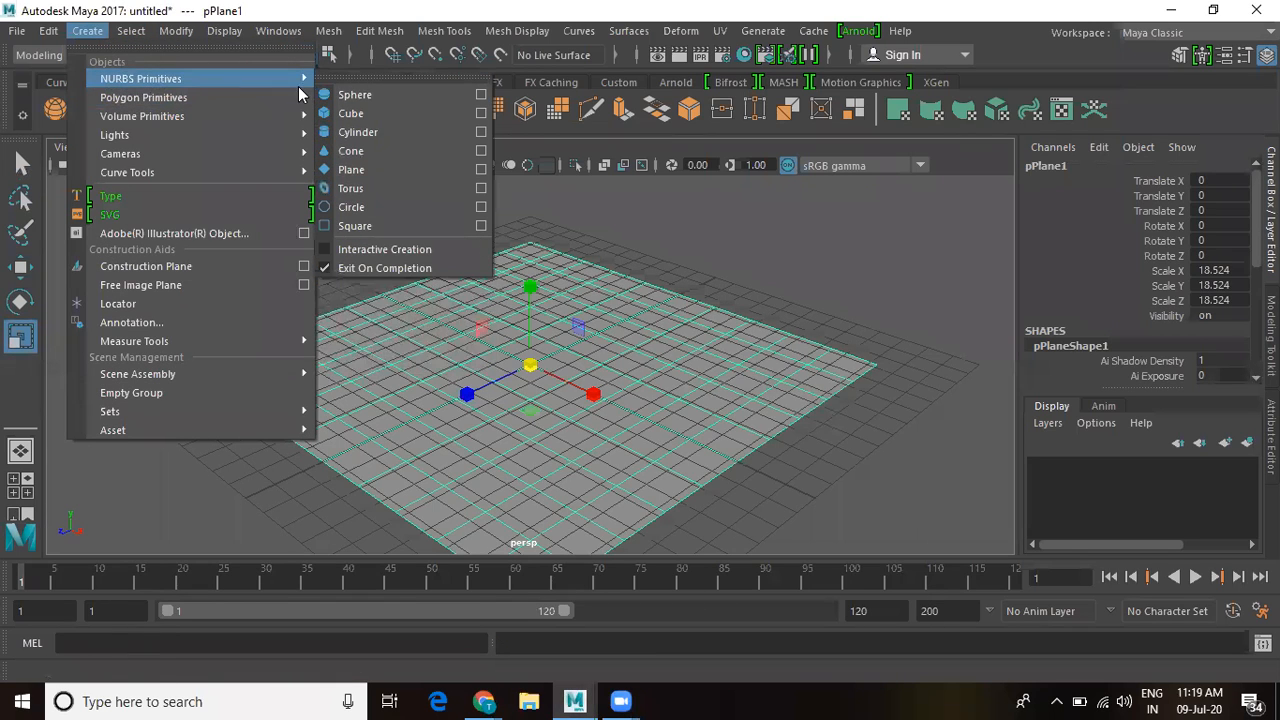
{"action": "left_click", "coordinate": [362, 94]}
{"action": "left_click_drag", "start_coordinate": [588, 340], "coordinate": [591, 338]}
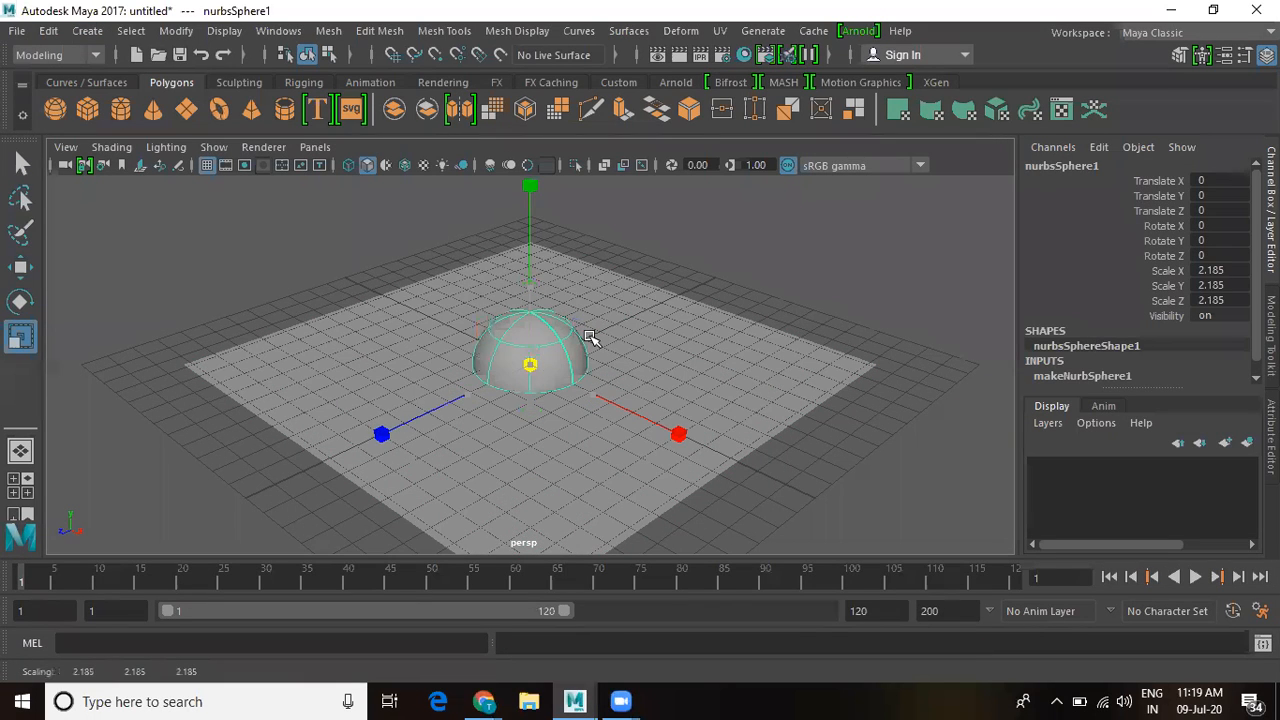
Step: Raise the sphere in the side view to about 2.2 in Translate Y so it rests on the plane, and reselect it in perspective
{"action": "key", "text": "w"}
{"action": "key", "text": "space"}
{"action": "key", "text": "space"}
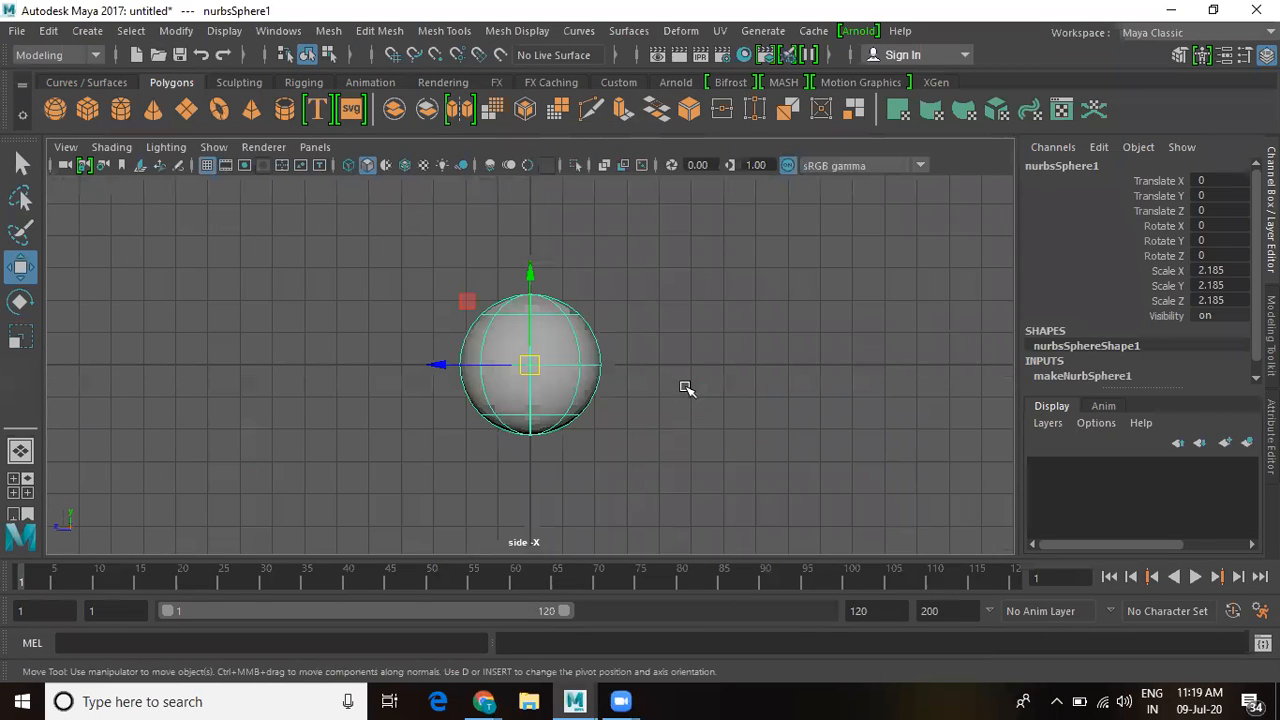
{"action": "left_click_drag", "start_coordinate": [533, 311], "coordinate": [541, 222]}
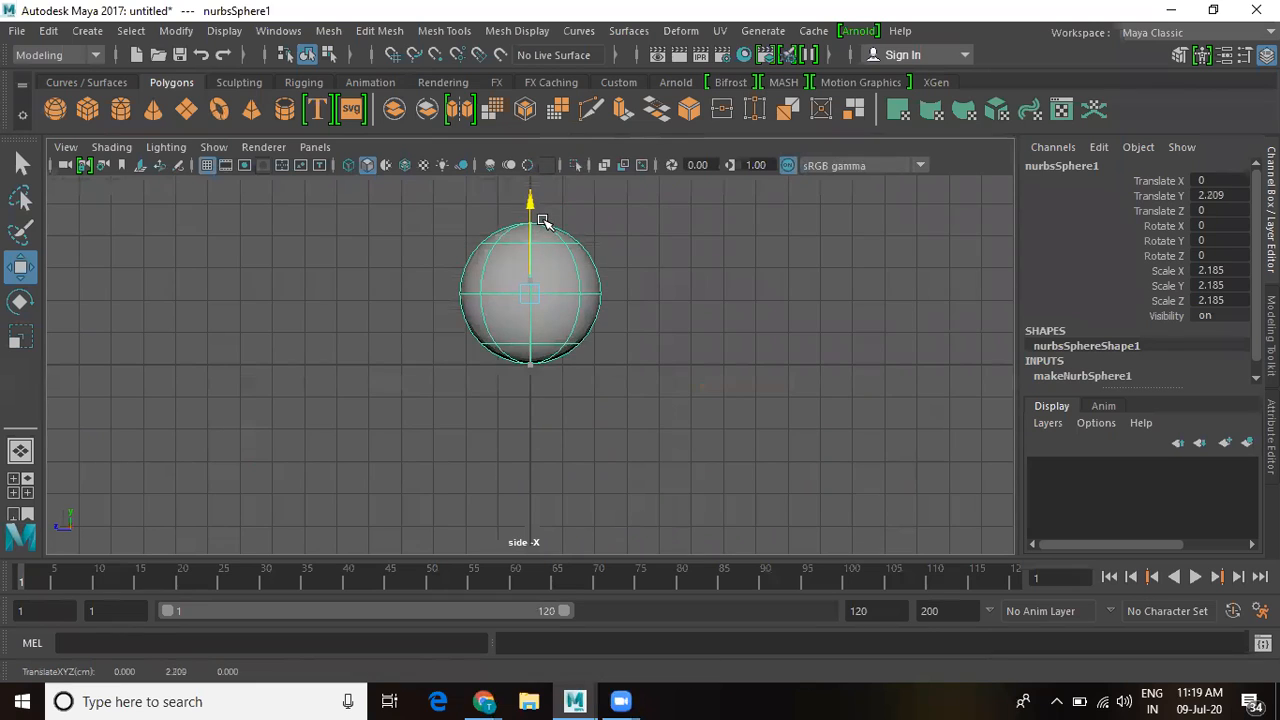
{"action": "key", "text": "space"}
{"action": "key", "text": "space"}
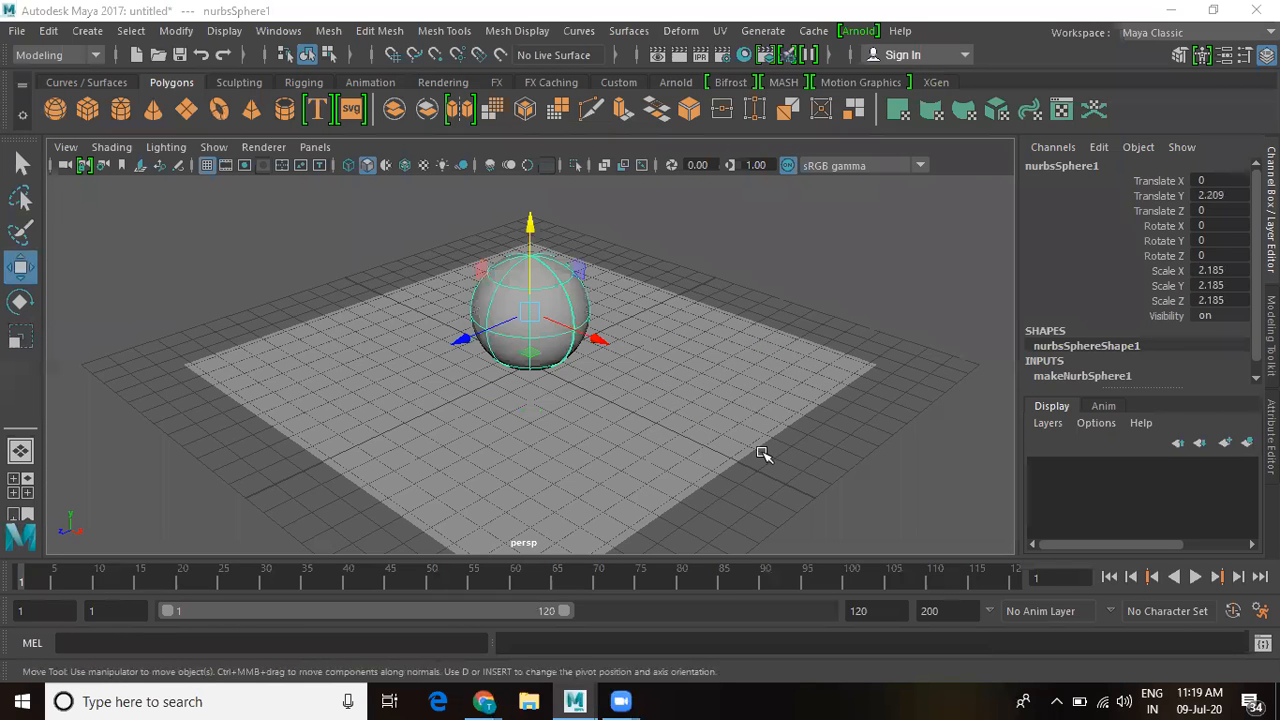
{"action": "left_click", "coordinate": [611, 222]}
{"action": "left_click", "coordinate": [554, 307]}
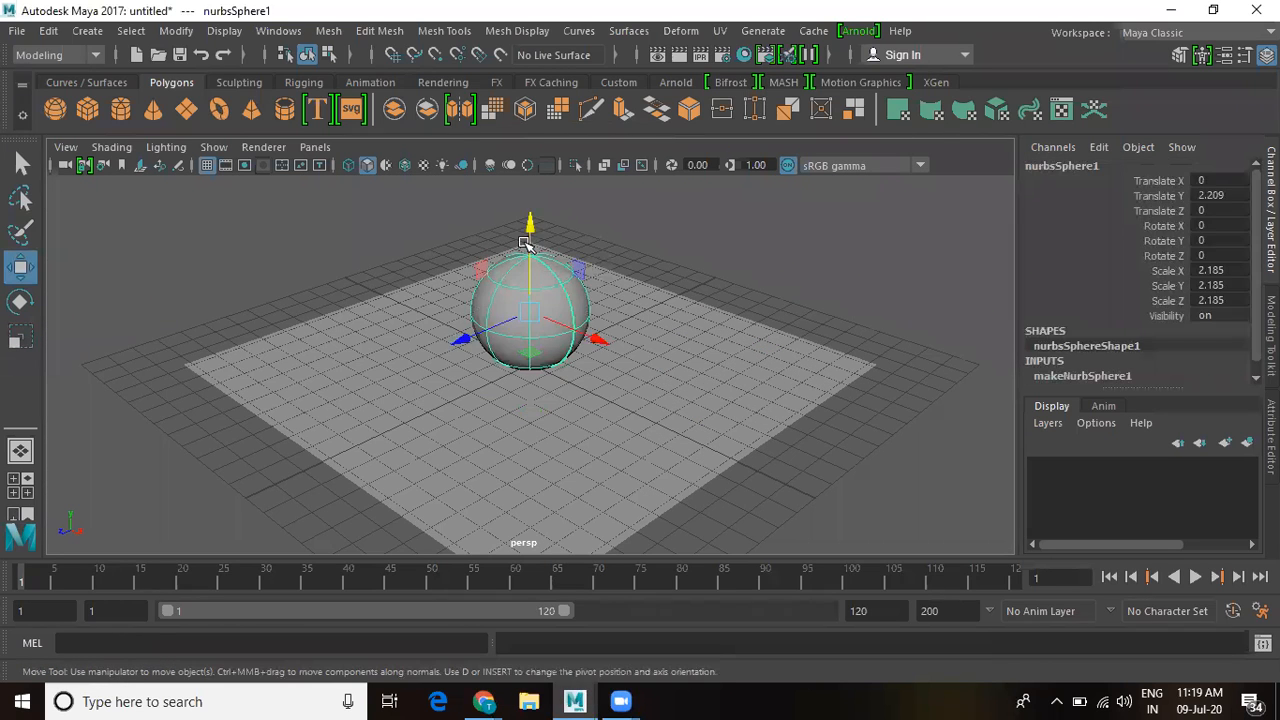
{"action": "scroll", "coordinate": [523, 240], "scroll_direction": "up", "scroll_amount": 3}
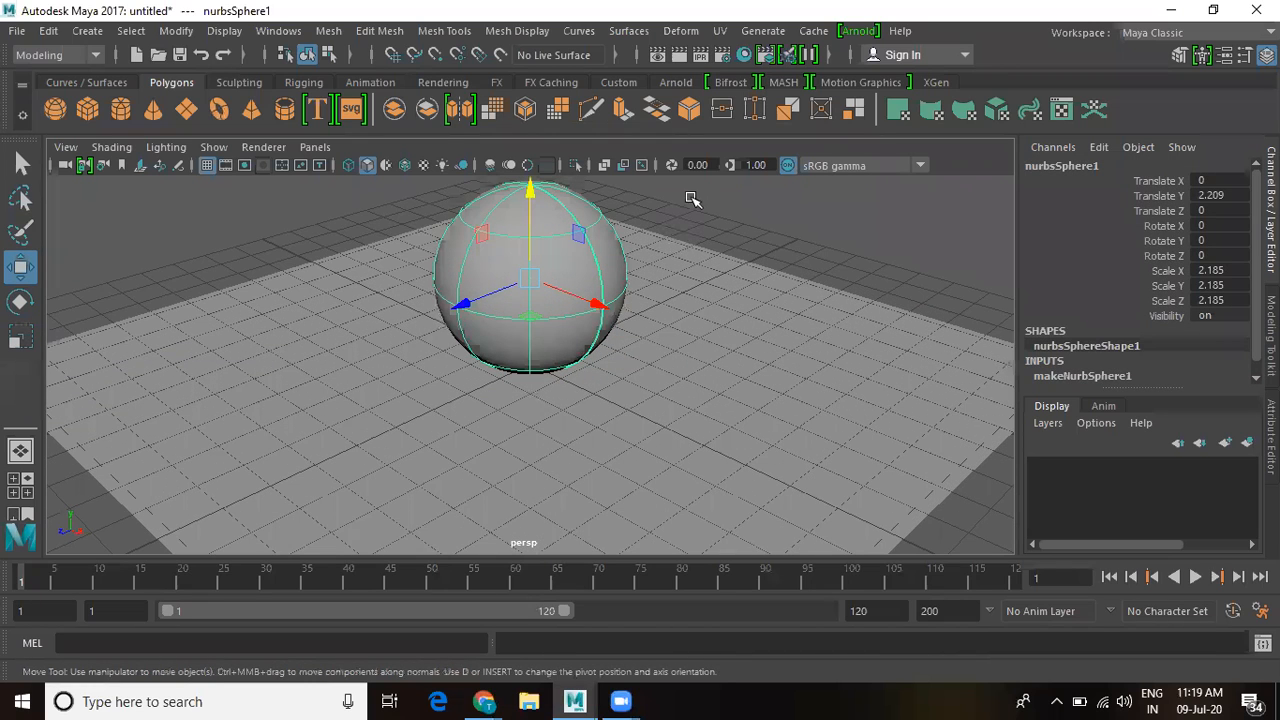
Step: Open the Hypershade and browse its Volumetric and Surface node lists
{"action": "left_click", "coordinate": [270, 38]}
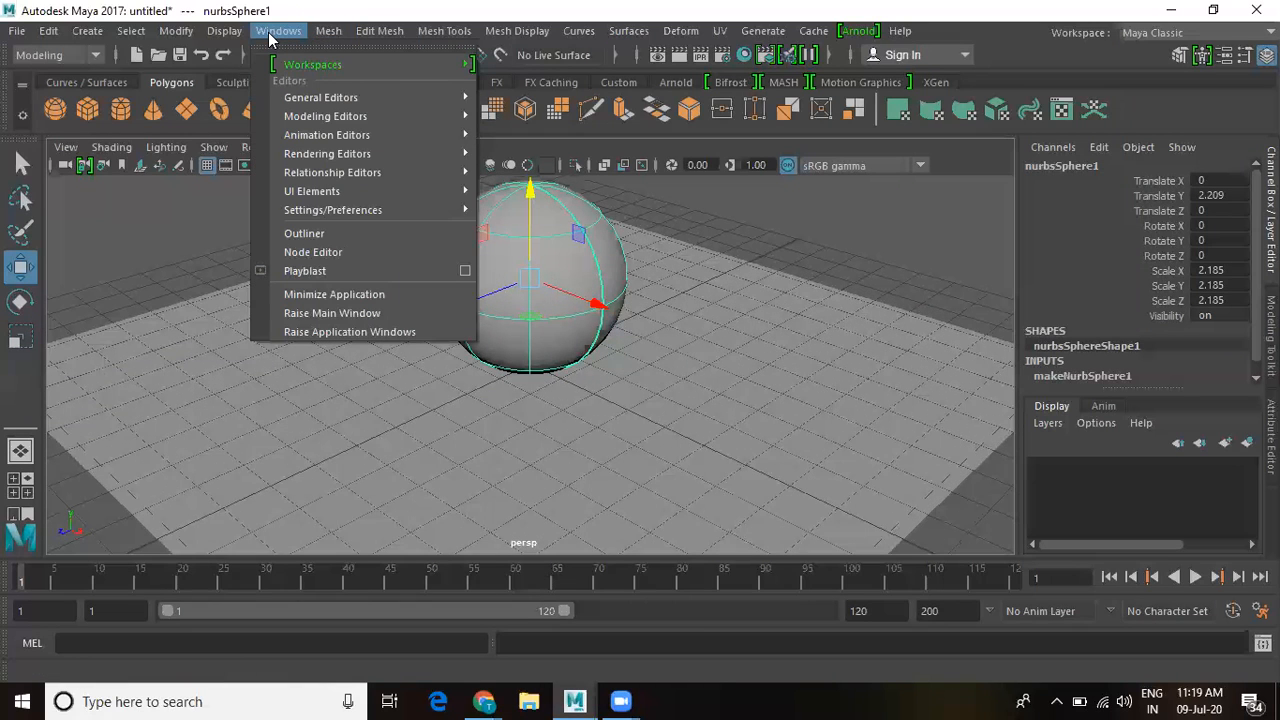
{"action": "mouse_move", "coordinate": [289, 157]}
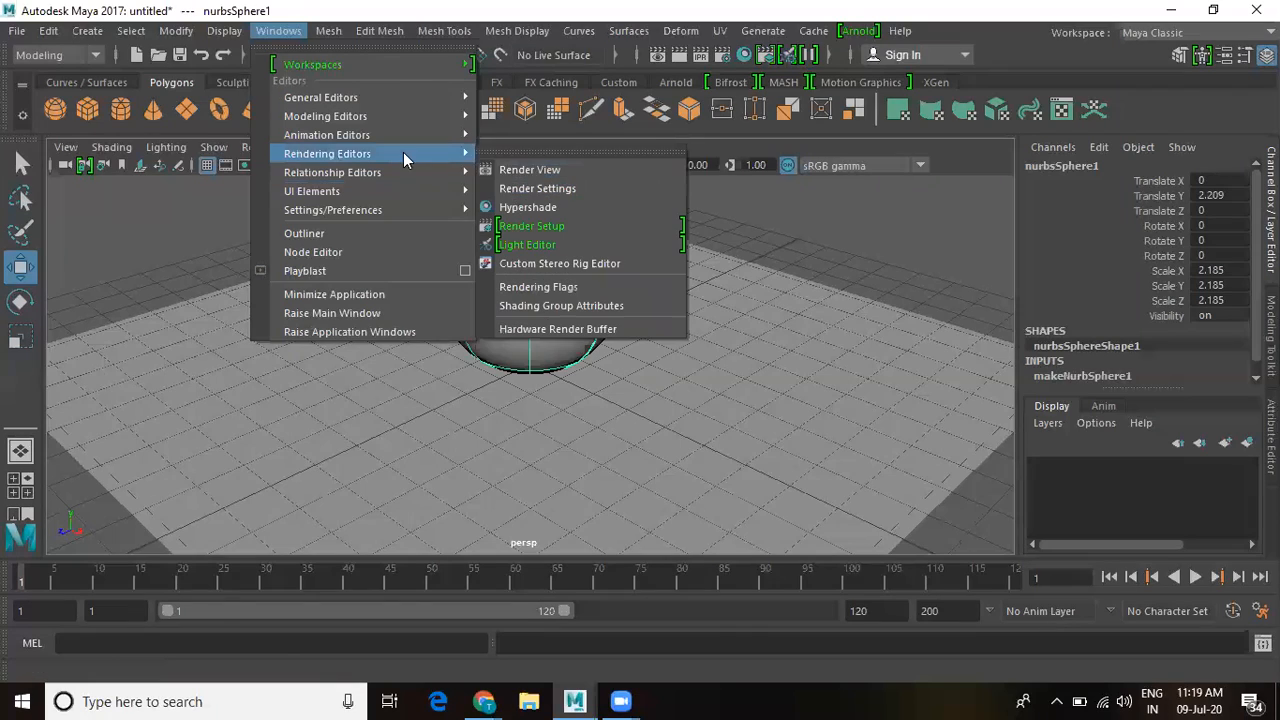
{"action": "left_click", "coordinate": [544, 208]}
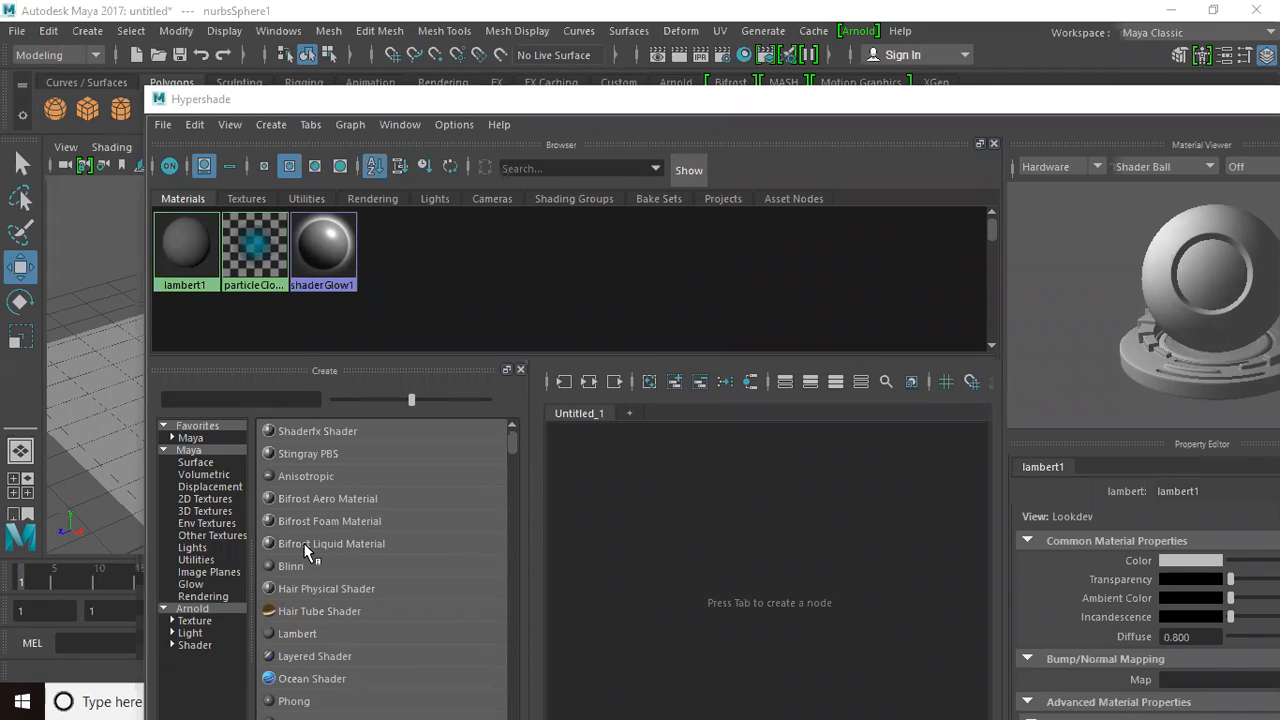
{"action": "left_click", "coordinate": [200, 474]}
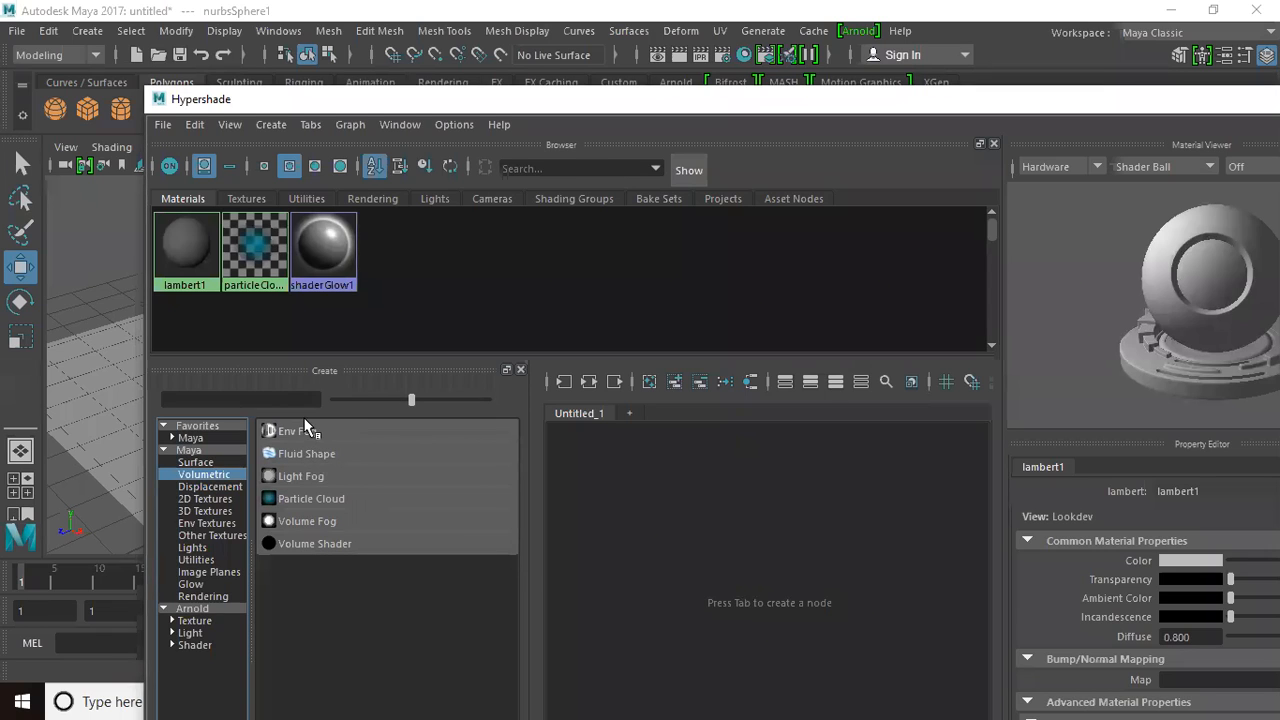
{"action": "left_click", "coordinate": [196, 462]}
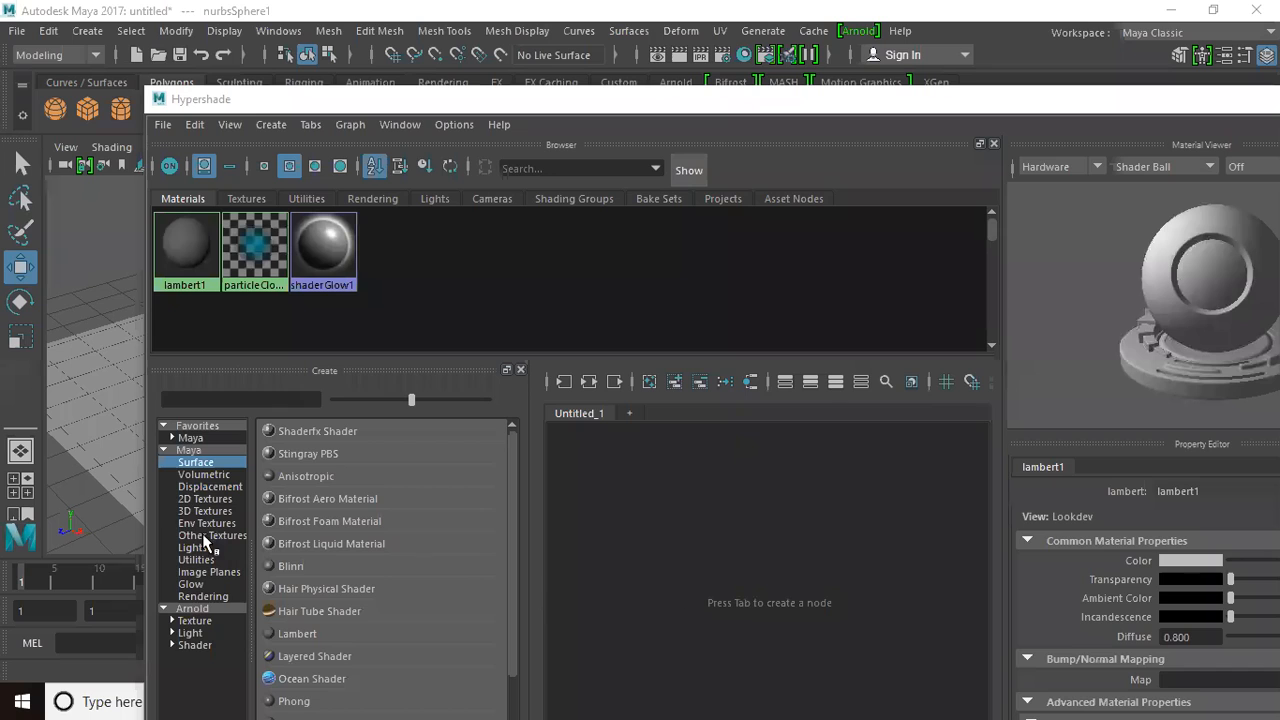
{"action": "scroll", "coordinate": [311, 576], "scroll_direction": "down", "scroll_amount": 2}
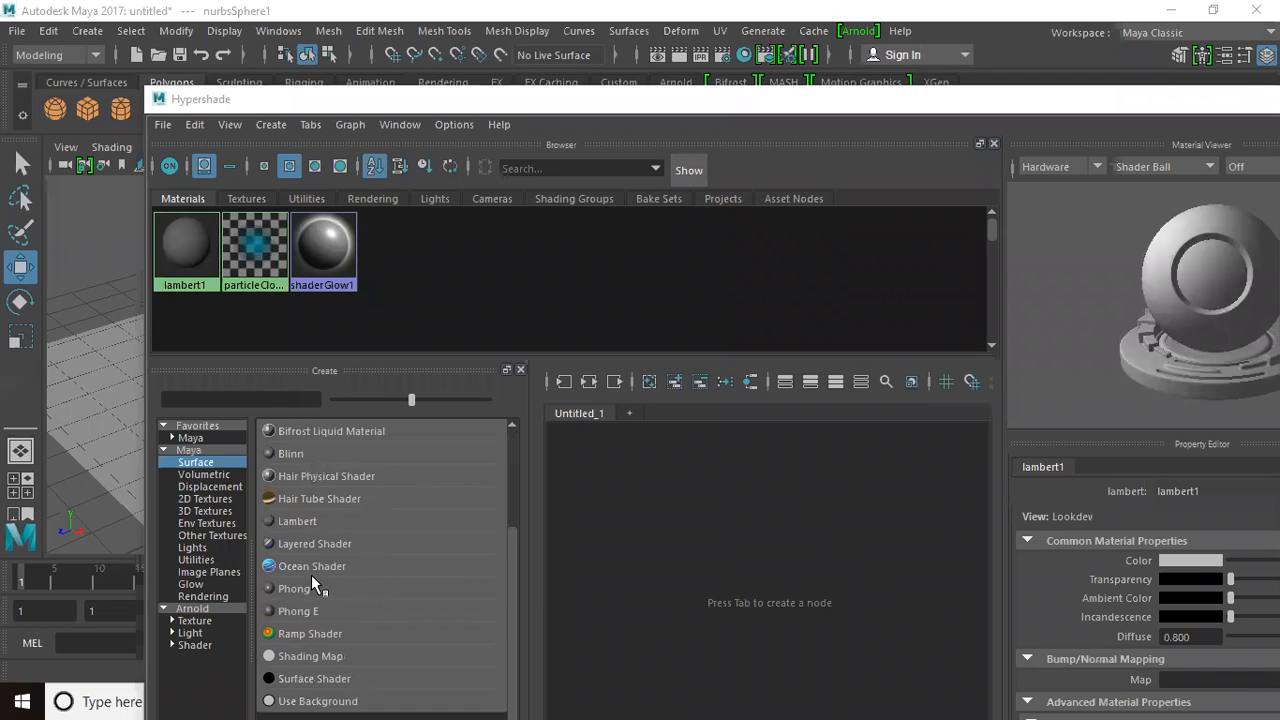
{"action": "scroll", "coordinate": [309, 610], "scroll_direction": "up", "scroll_amount": 2}
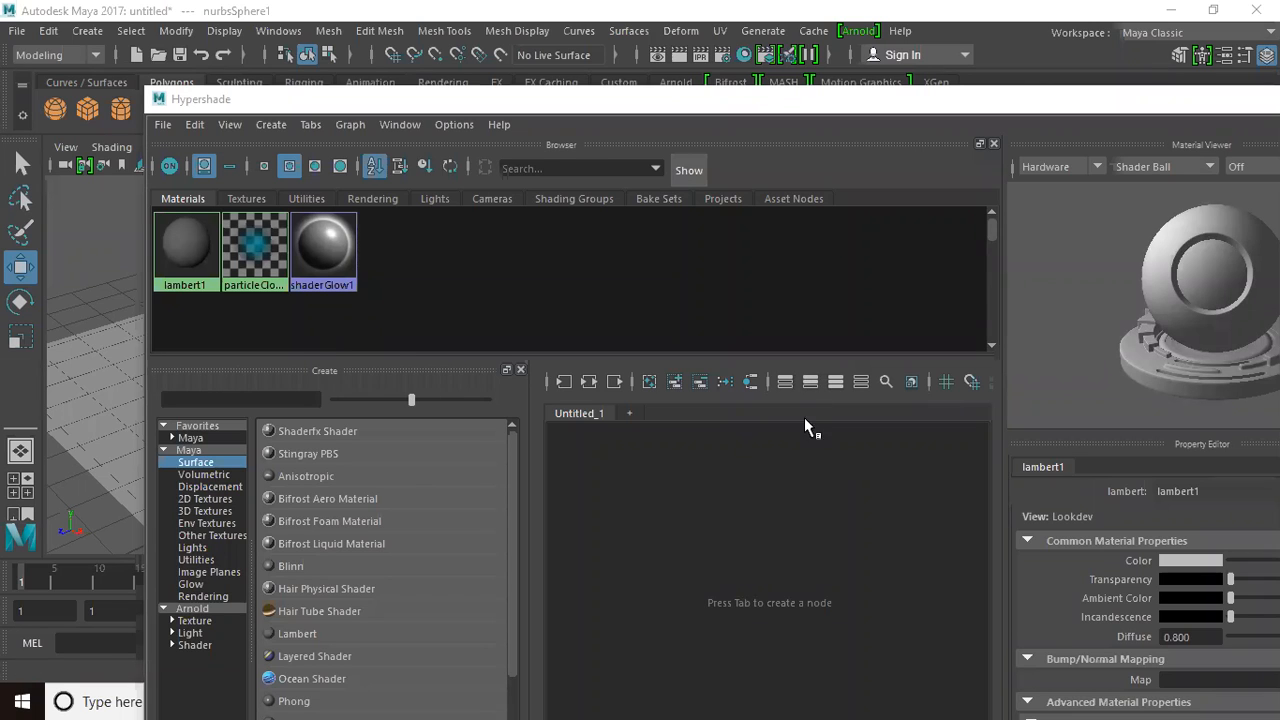
Step: Reposition the Hypershade window so the Property Editor's material controls are in view
{"action": "left_click_drag", "start_coordinate": [1160, 108], "coordinate": [1041, 80]}
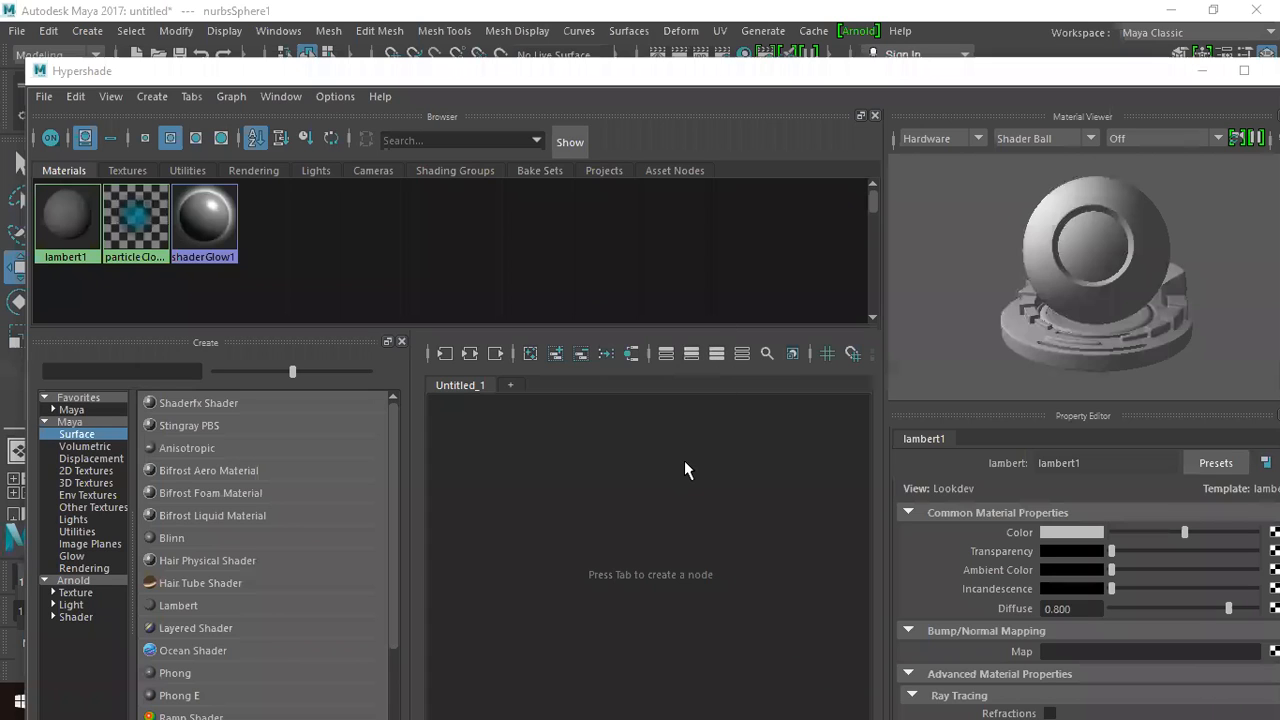
{"action": "left_click", "coordinate": [686, 492]}
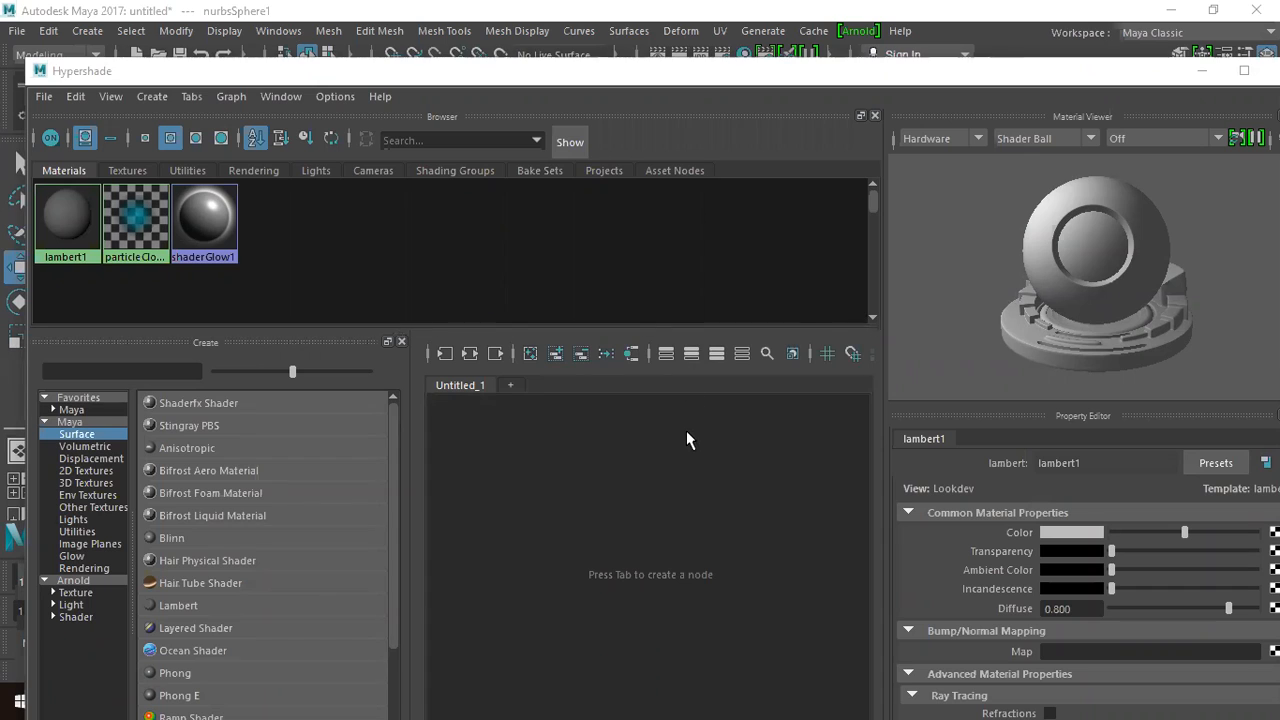
{"action": "left_click", "coordinate": [686, 440]}
Step: Minimize the Hypershade window and open it again
{"action": "left_click", "coordinate": [1205, 73]}
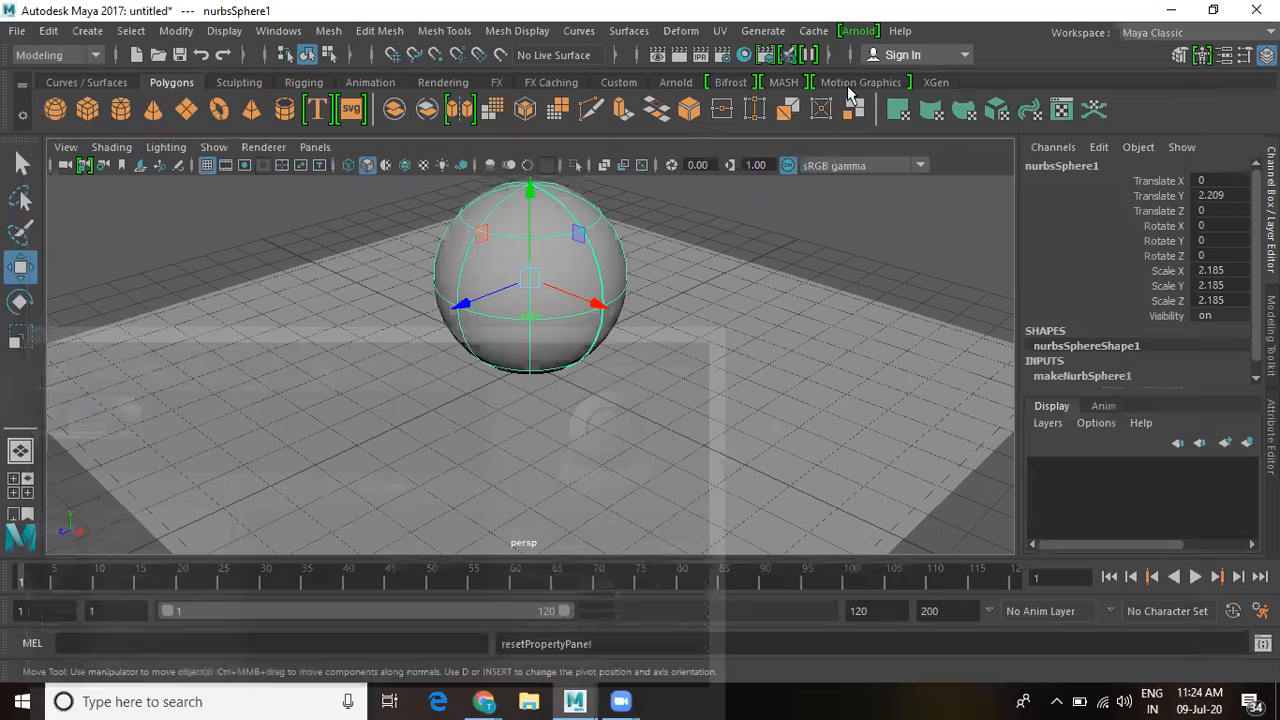
{"action": "left_click", "coordinate": [40, 676]}
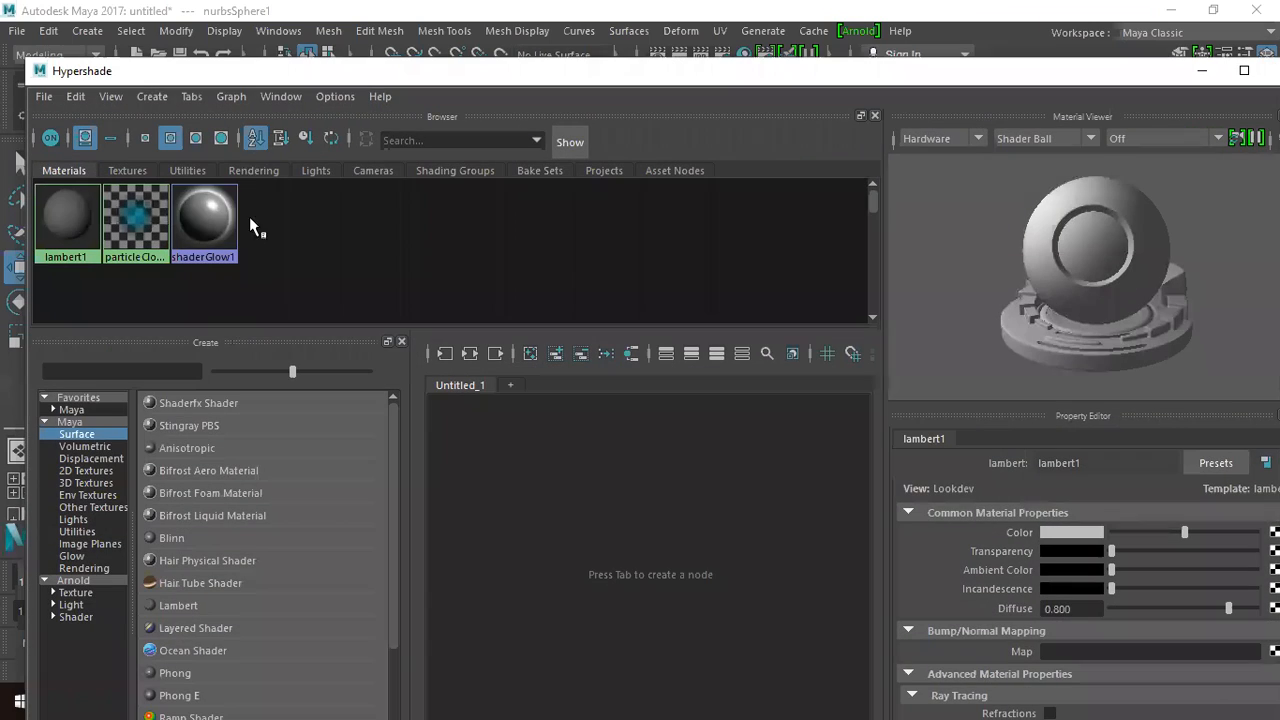
{"action": "left_click", "coordinate": [278, 31]}
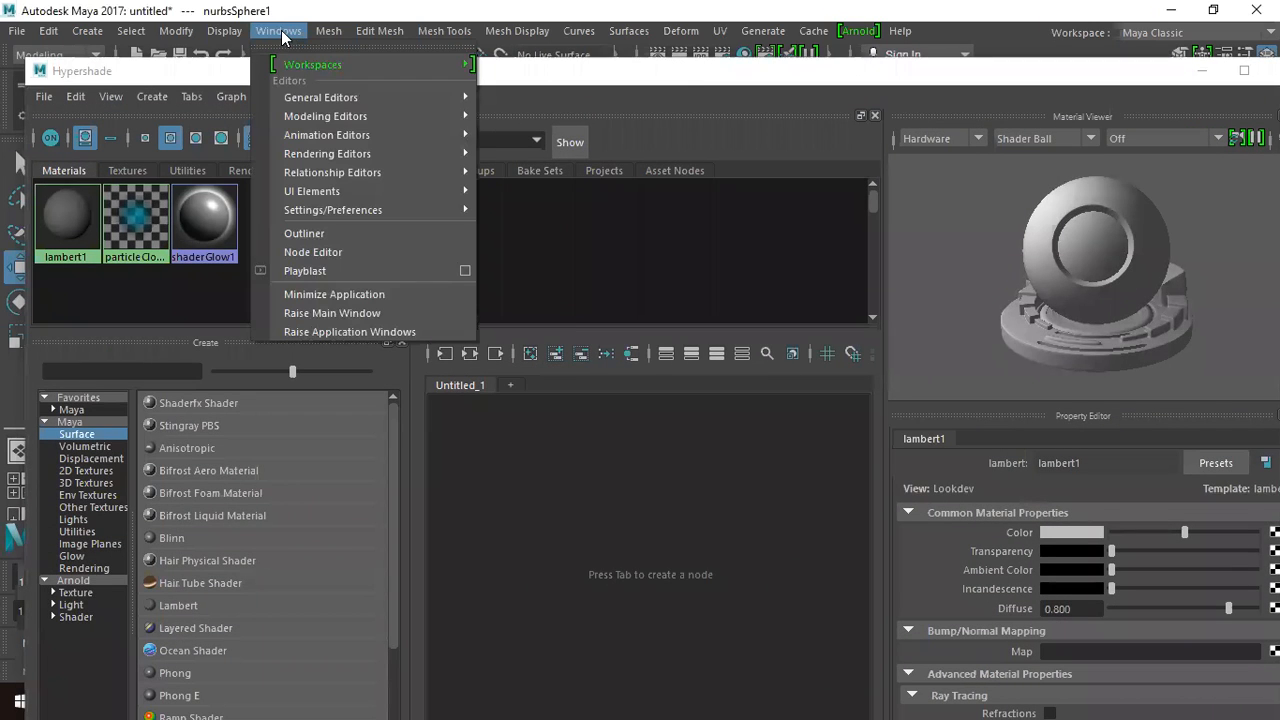
{"action": "mouse_move", "coordinate": [304, 153]}
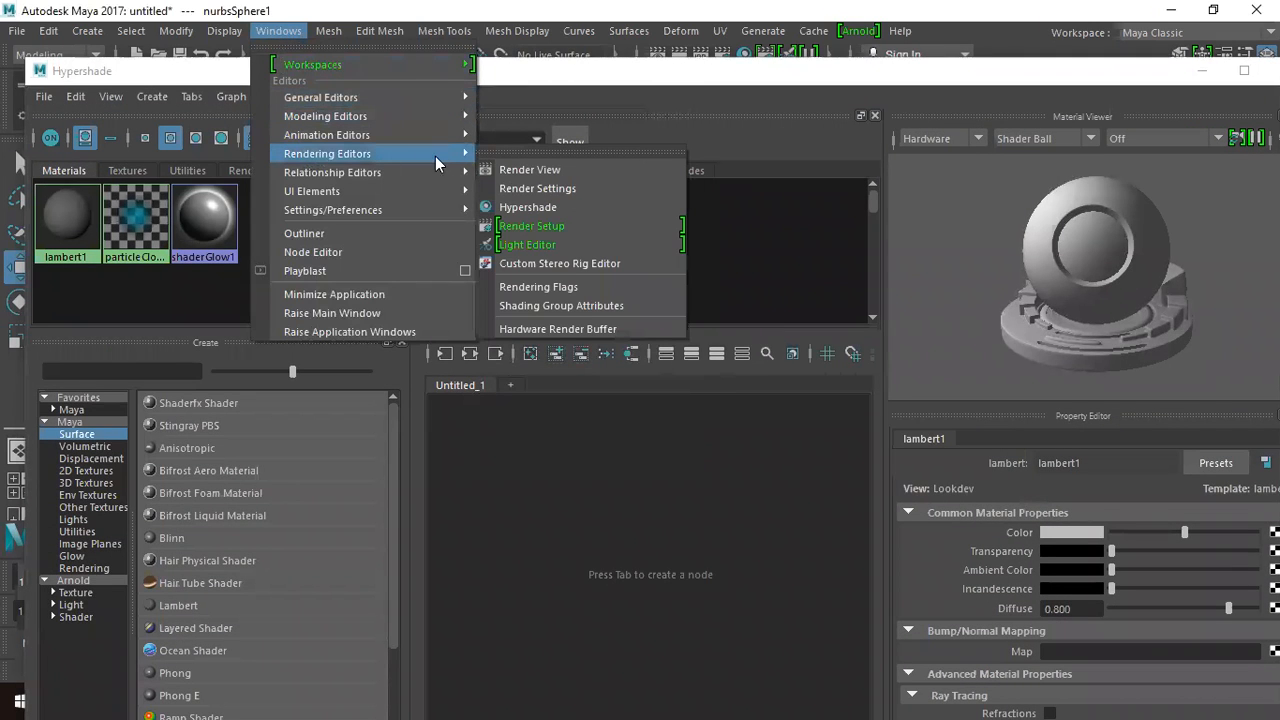
{"action": "left_click", "coordinate": [529, 207]}
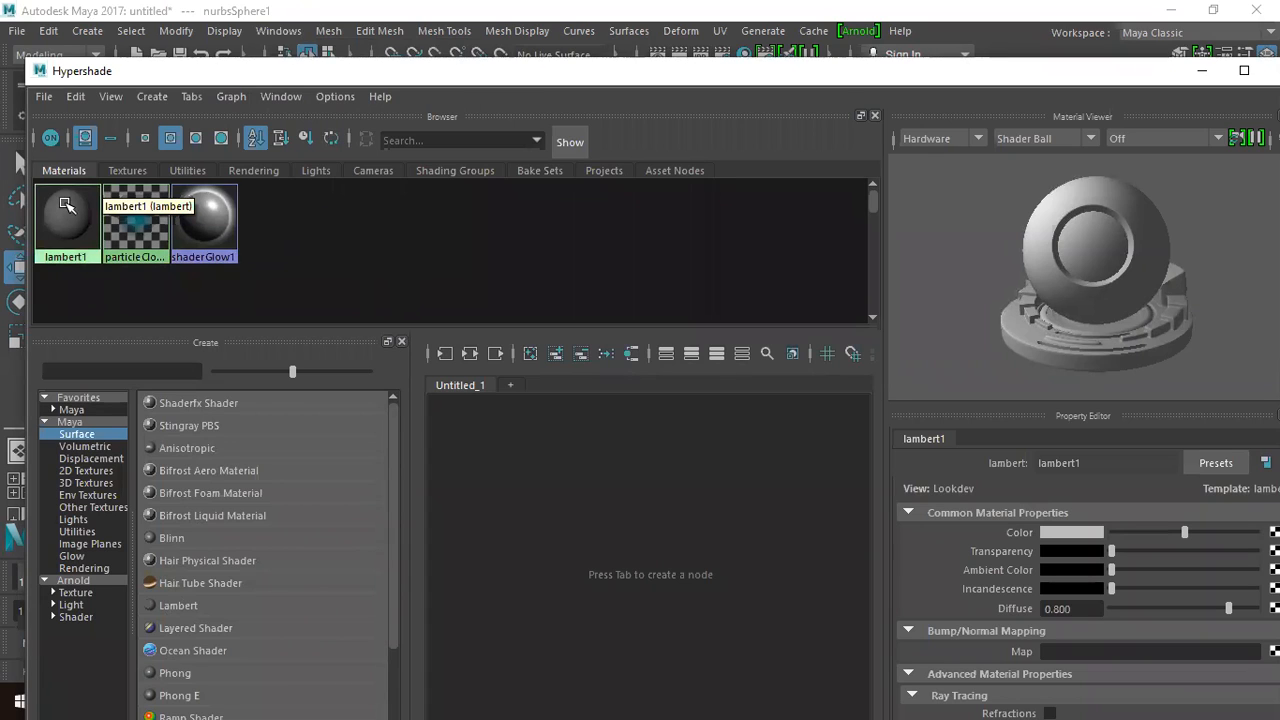
Step: Create a new Lambert material and rename it "one"
{"action": "left_click", "coordinate": [184, 605]}
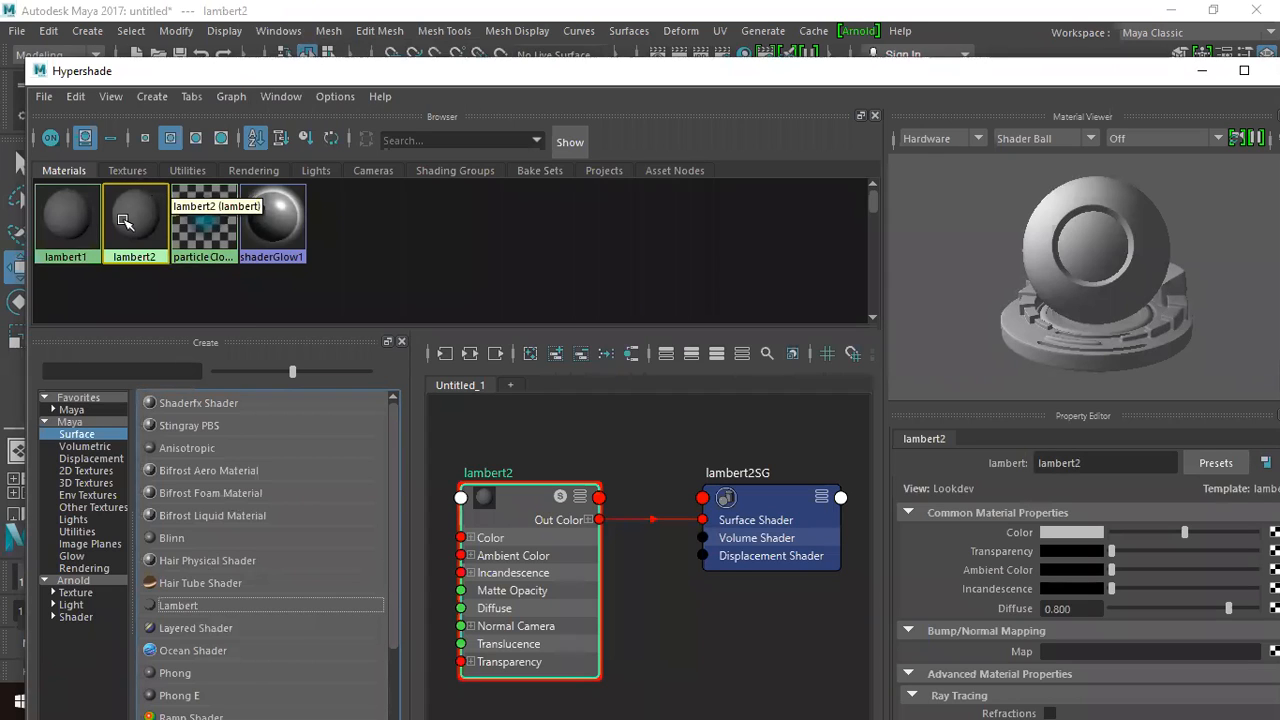
{"action": "double_click", "coordinate": [1102, 463]}
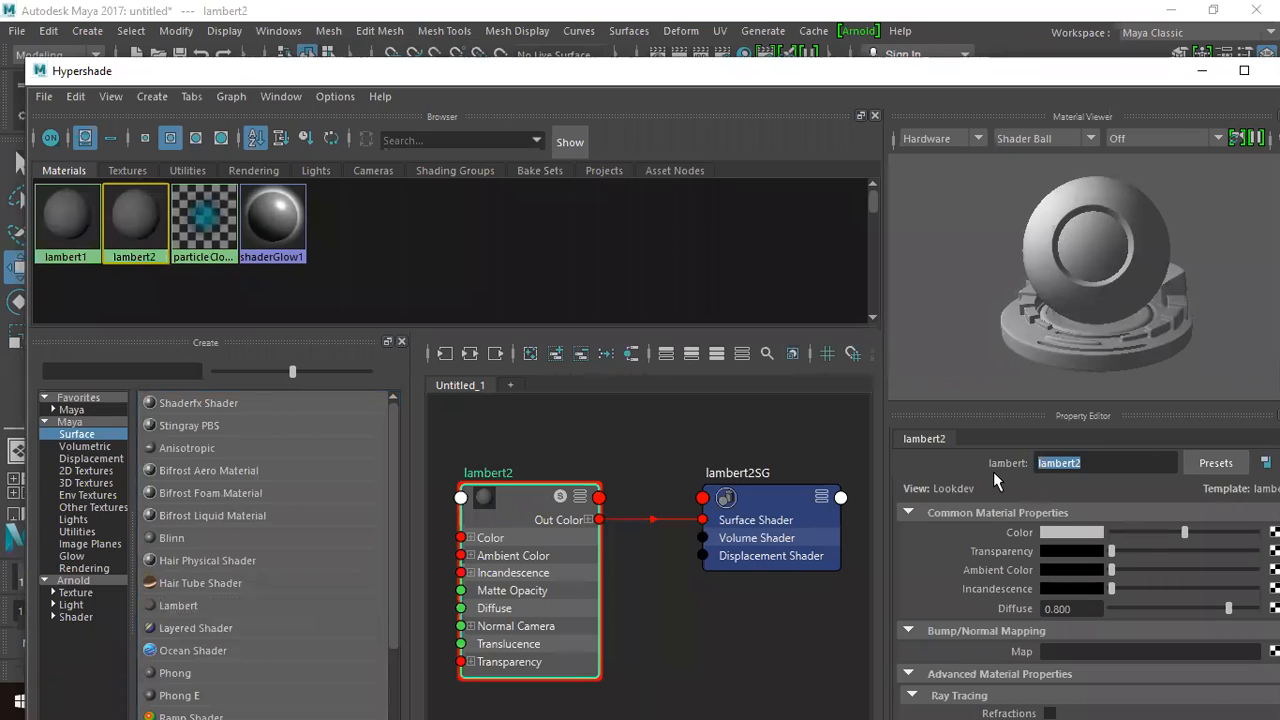
{"action": "type", "text": "one"}
{"action": "key", "text": "Return"}
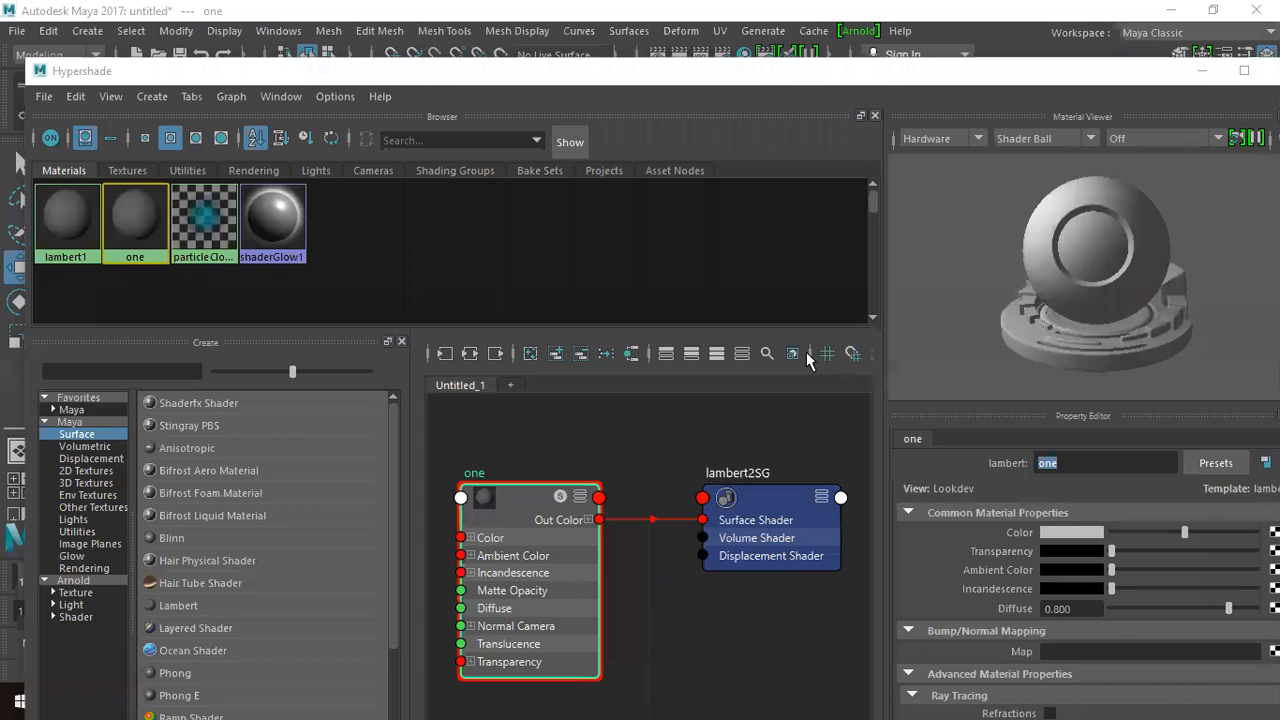
Step: Move the Hypershade window clear of the selected sphere and assign the material "one" to it
{"action": "left_click", "coordinate": [855, 72]}
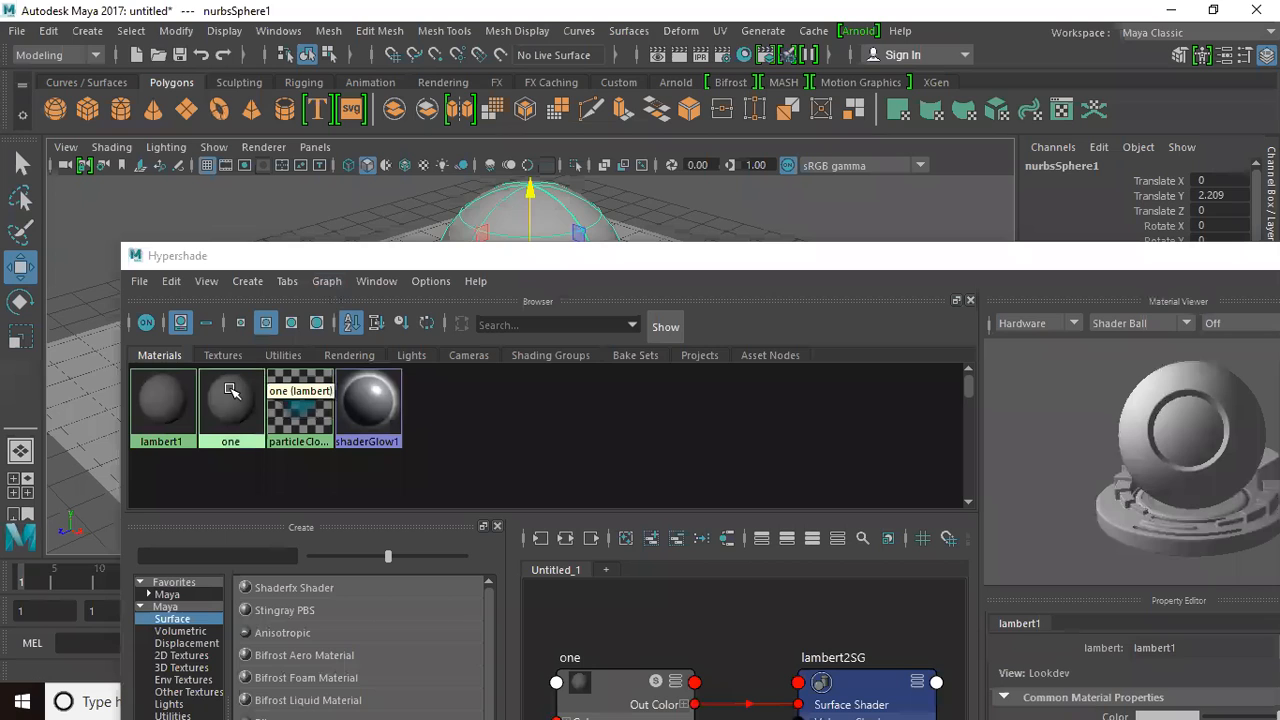
{"action": "right_click_drag", "start_coordinate": [231, 391], "coordinate": [230, 338]}
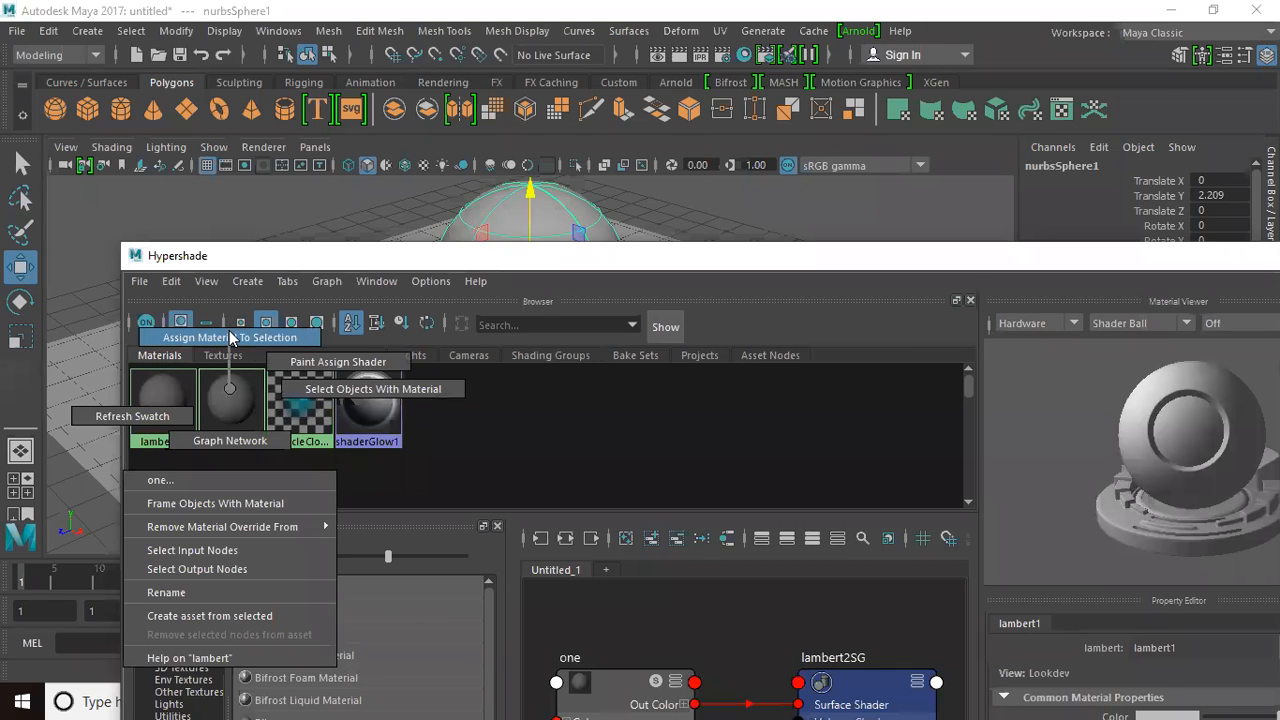
{"action": "right_click_drag", "start_coordinate": [230, 338], "coordinate": [234, 331]}
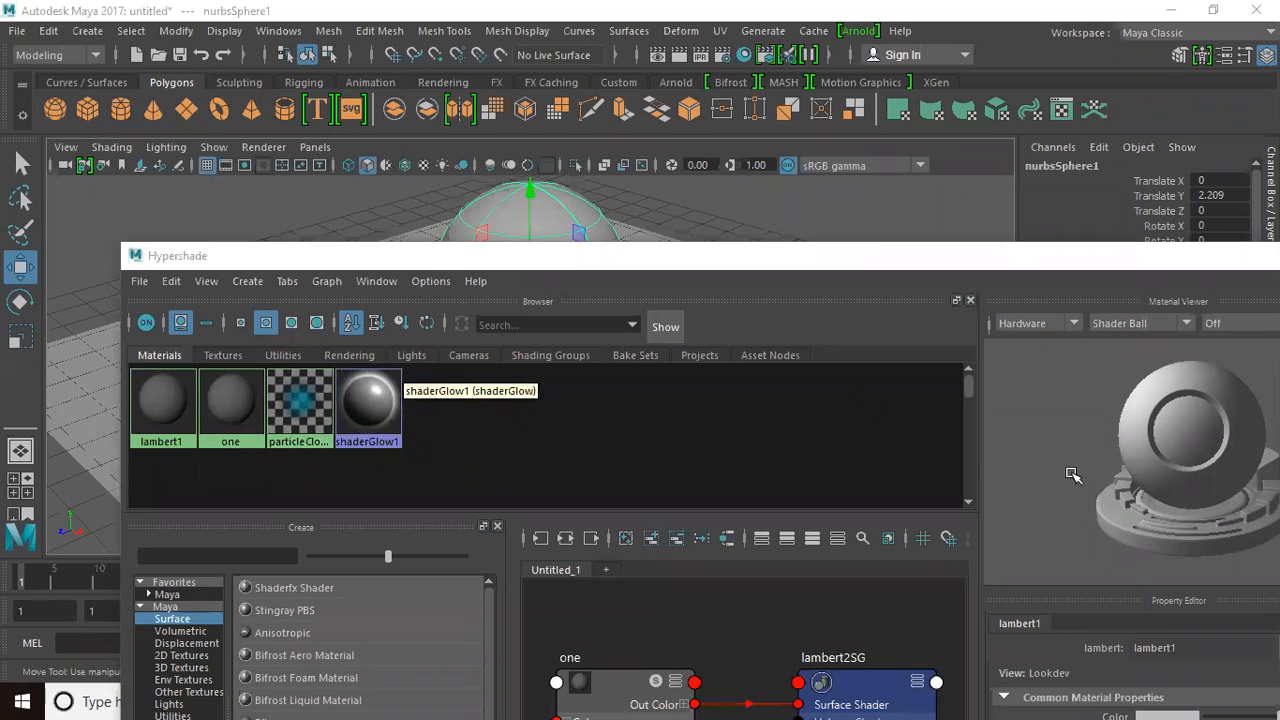
Step: Move the Hypershade window back up and minimize it to return to the scene
{"action": "double_click", "coordinate": [1102, 257]}
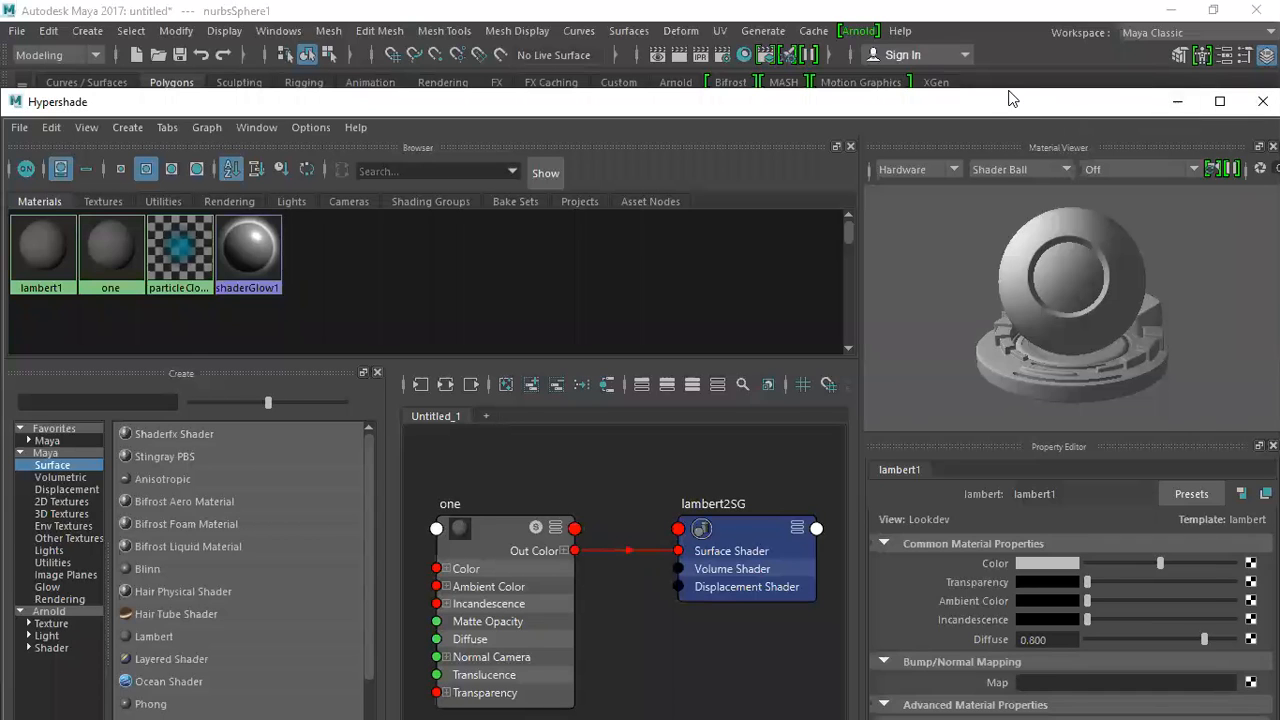
{"action": "left_click_drag", "start_coordinate": [1012, 97], "coordinate": [1041, 32]}
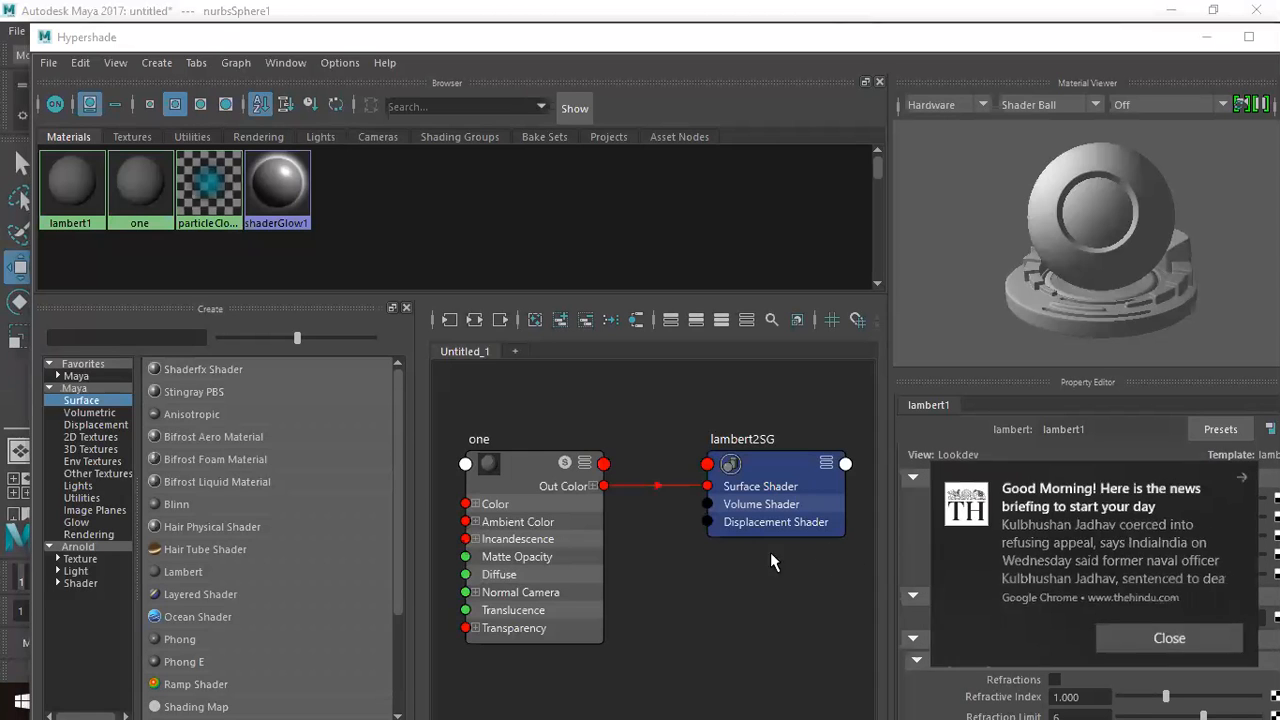
{"action": "left_click", "coordinate": [1206, 37]}
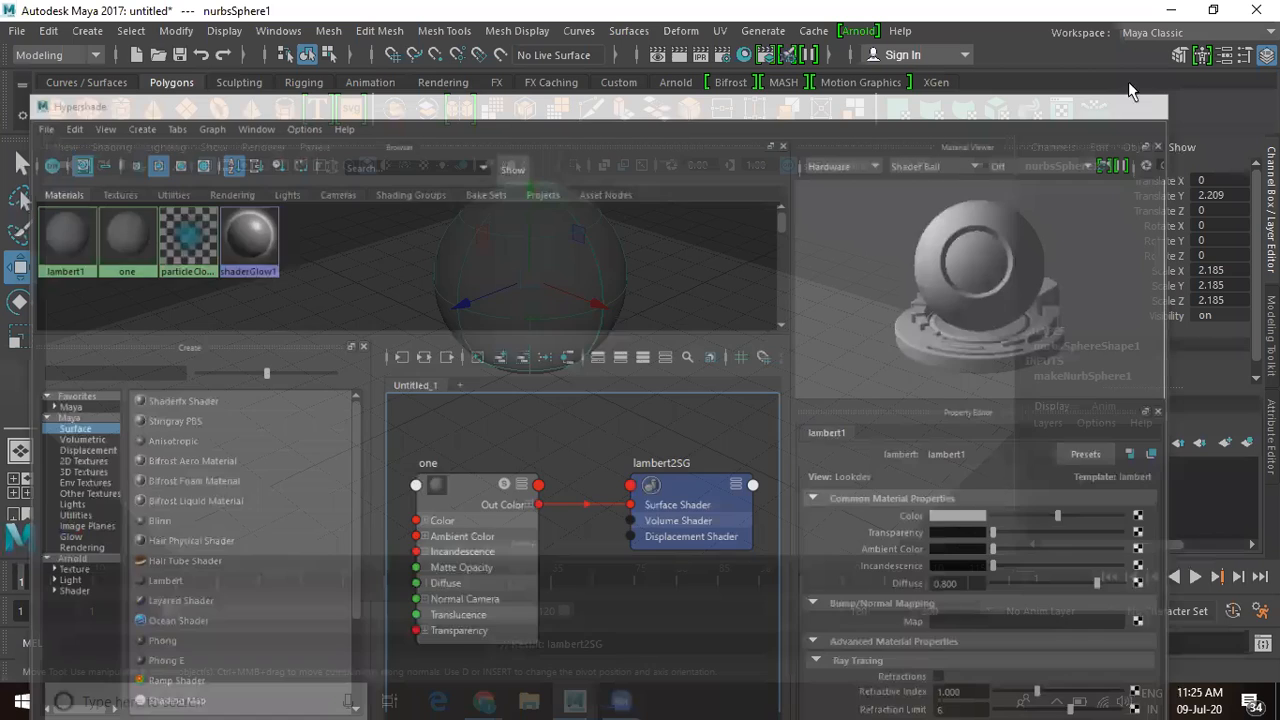
Step: Reselect the sphere and show the attributes of its material "one" in the Attribute Editor
{"action": "left_click", "coordinate": [594, 242]}
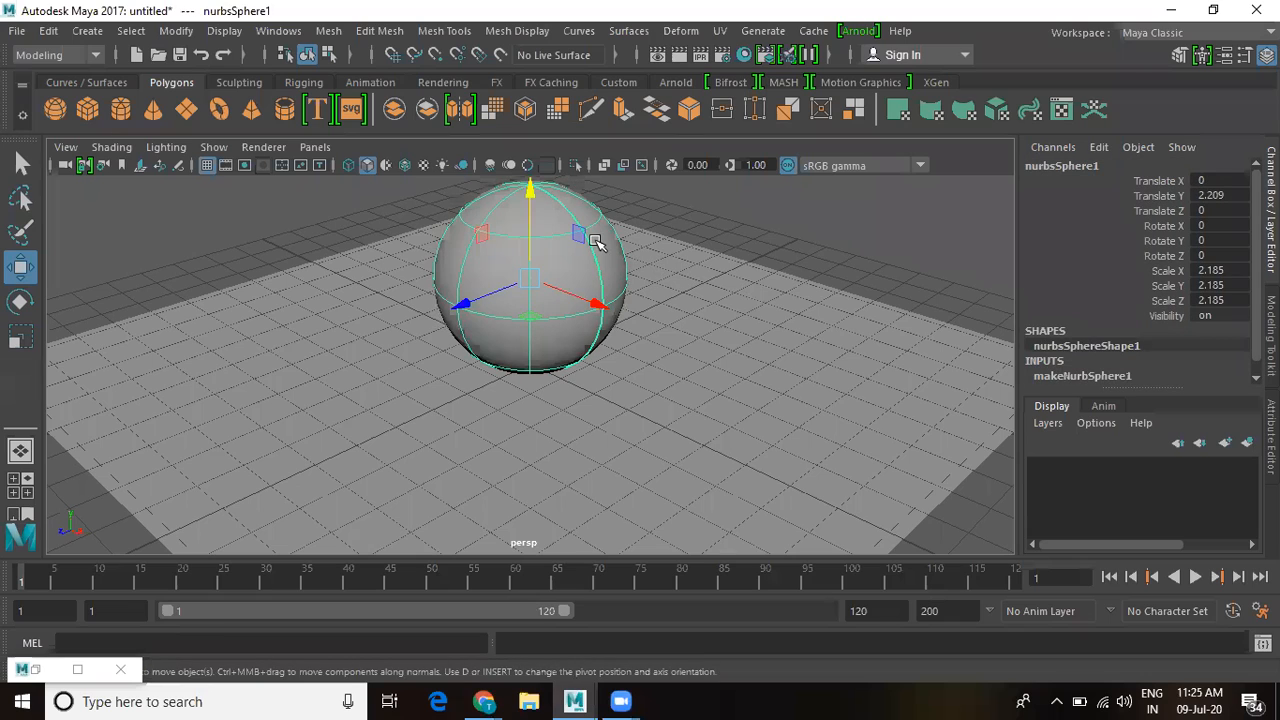
{"action": "left_click", "coordinate": [731, 209]}
{"action": "left_click", "coordinate": [540, 260]}
{"action": "key", "text": "ctrl+a"}
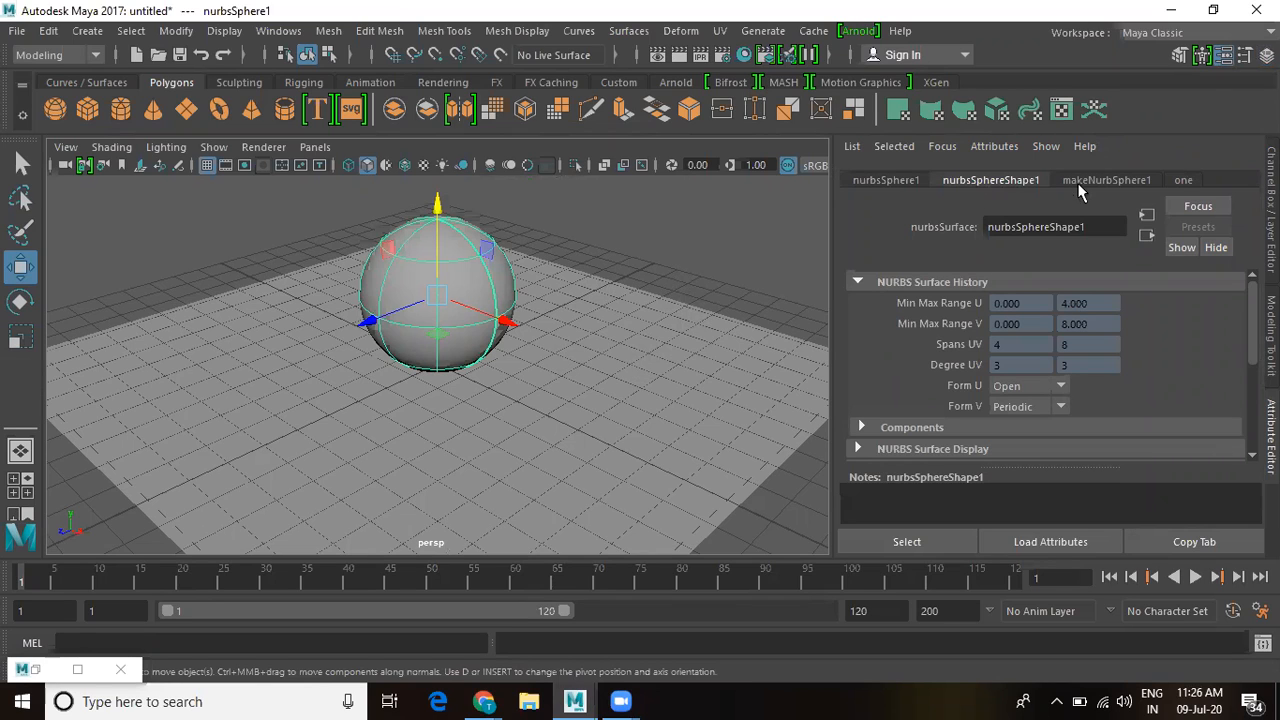
{"action": "left_click", "coordinate": [1178, 180]}
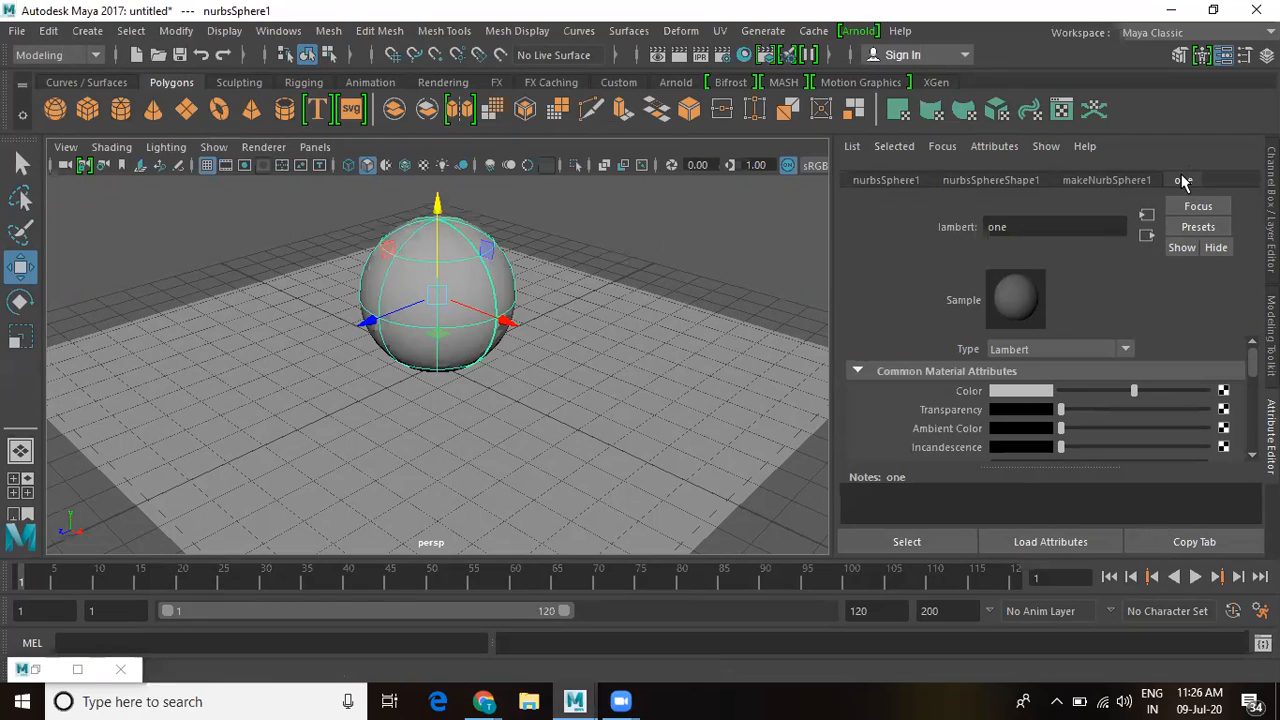
Step: Set the Color of material "one" to a dark yellow with about H 47.8, S 0.98, V 0.077
{"action": "left_click", "coordinate": [1035, 396]}
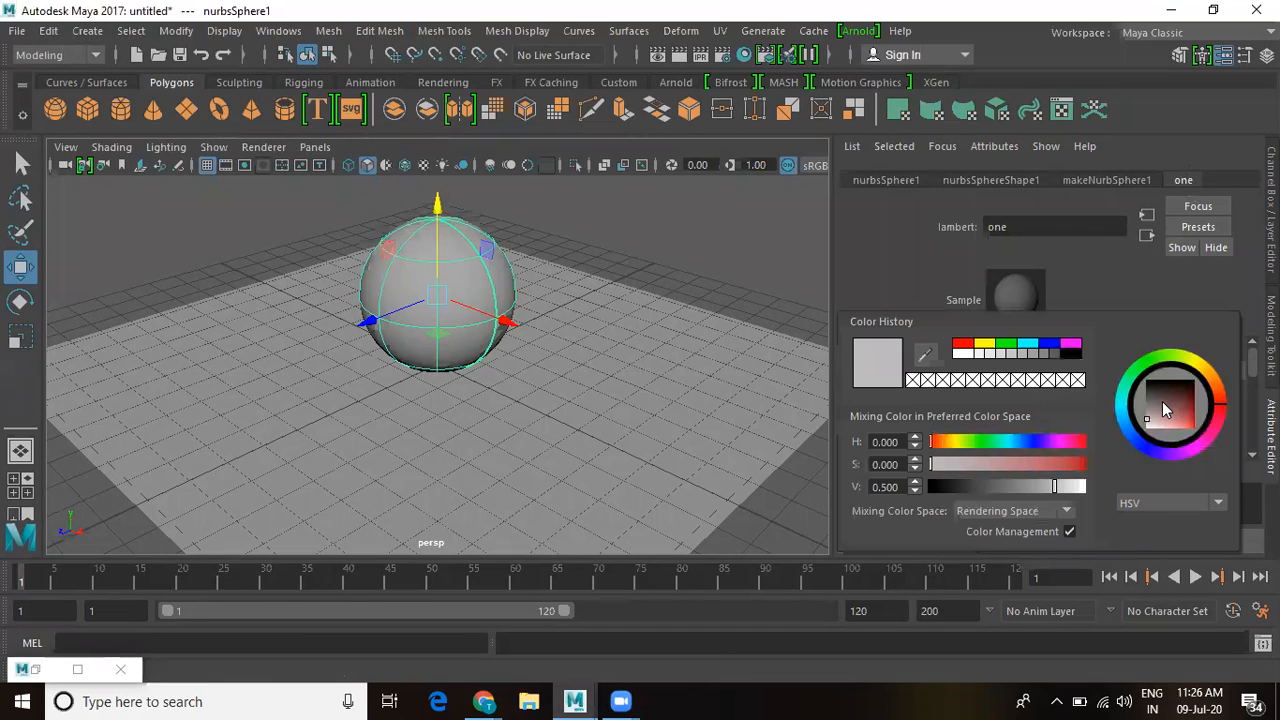
{"action": "left_click_drag", "start_coordinate": [1162, 401], "coordinate": [1192, 396]}
{"action": "left_click", "coordinate": [1205, 364]}
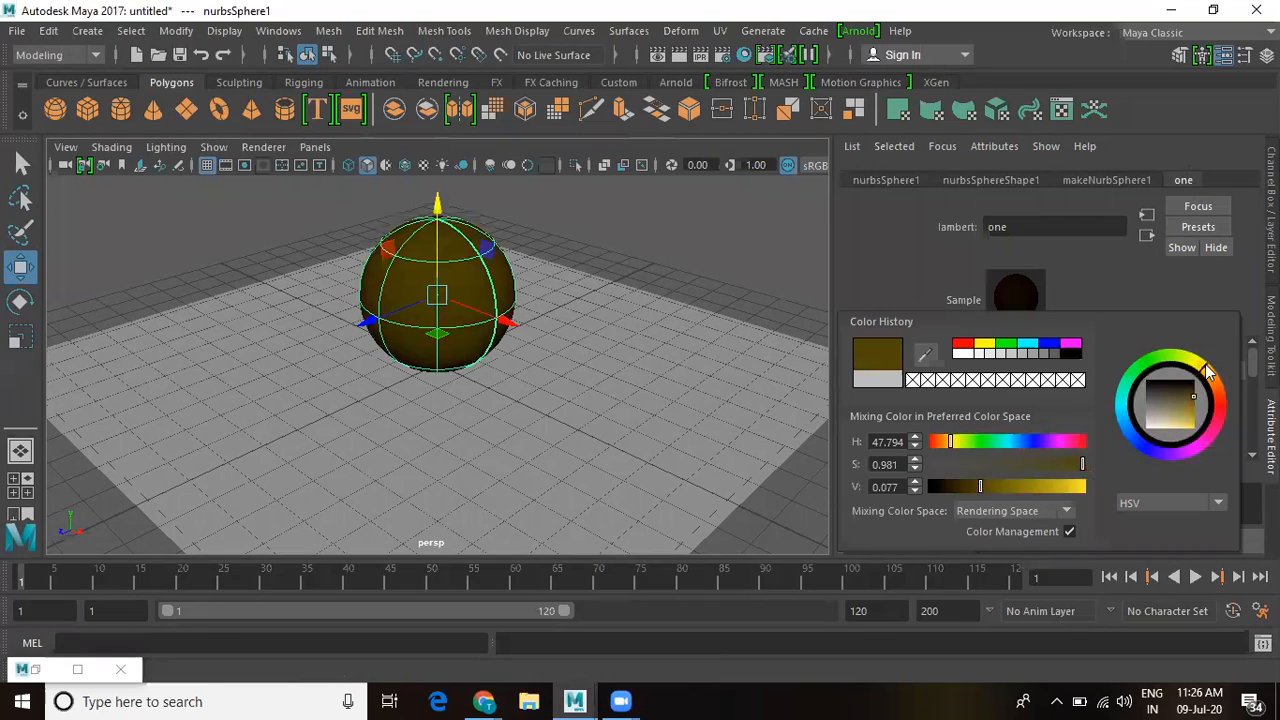
{"action": "left_click", "coordinate": [1163, 295]}
Step: Set the Diffuse value of material "one" to 2
{"action": "scroll", "coordinate": [1040, 389], "scroll_direction": "down", "scroll_amount": 4}
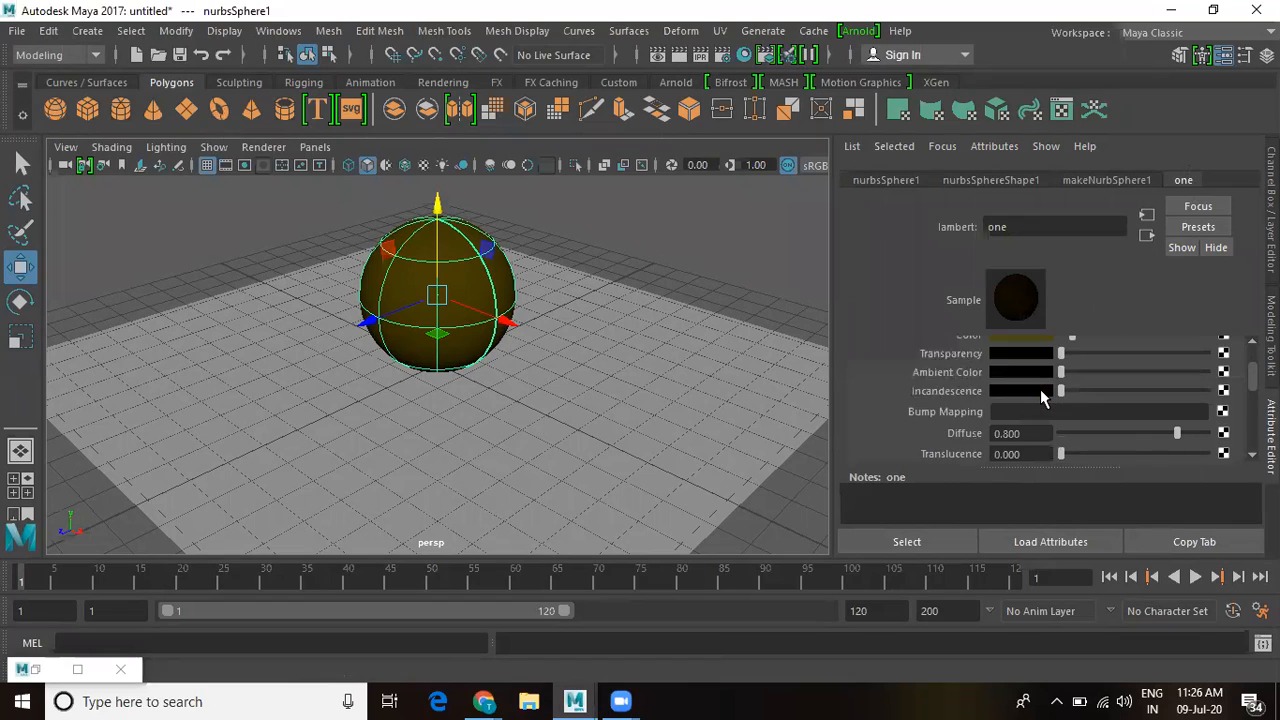
{"action": "left_click_drag", "start_coordinate": [996, 378], "coordinate": [1035, 385]}
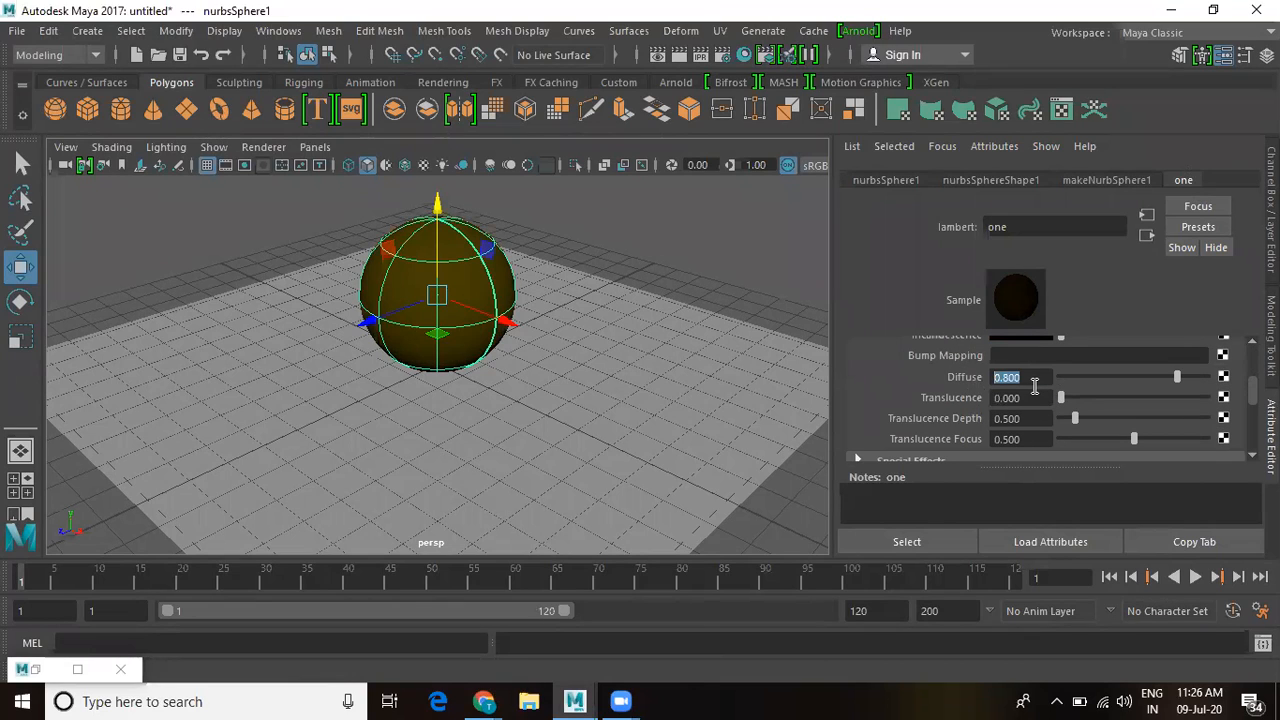
{"action": "type", "text": "2"}
{"action": "key", "text": "Return"}
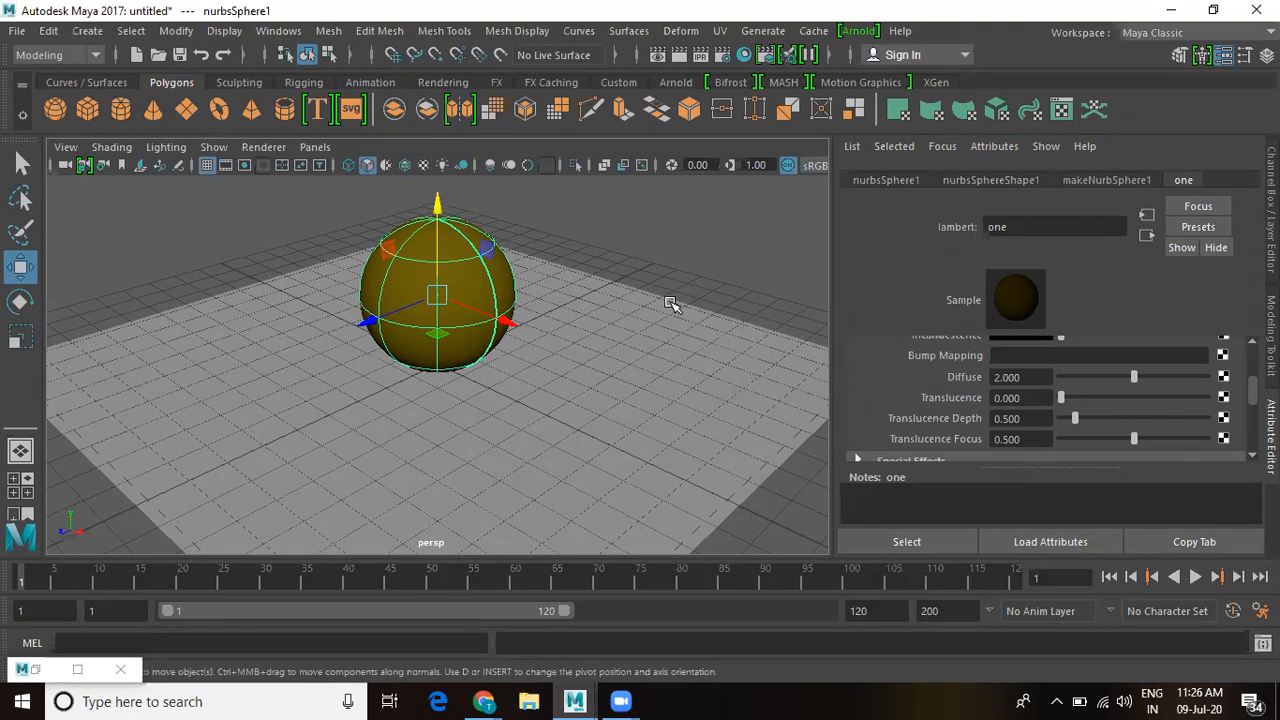
Step: Restore the Diffuse value of material "one" to 0.8
{"action": "left_click_drag", "start_coordinate": [1035, 372], "coordinate": [935, 394]}
{"action": "type", "text": ".8"}
{"action": "key", "text": "Return"}
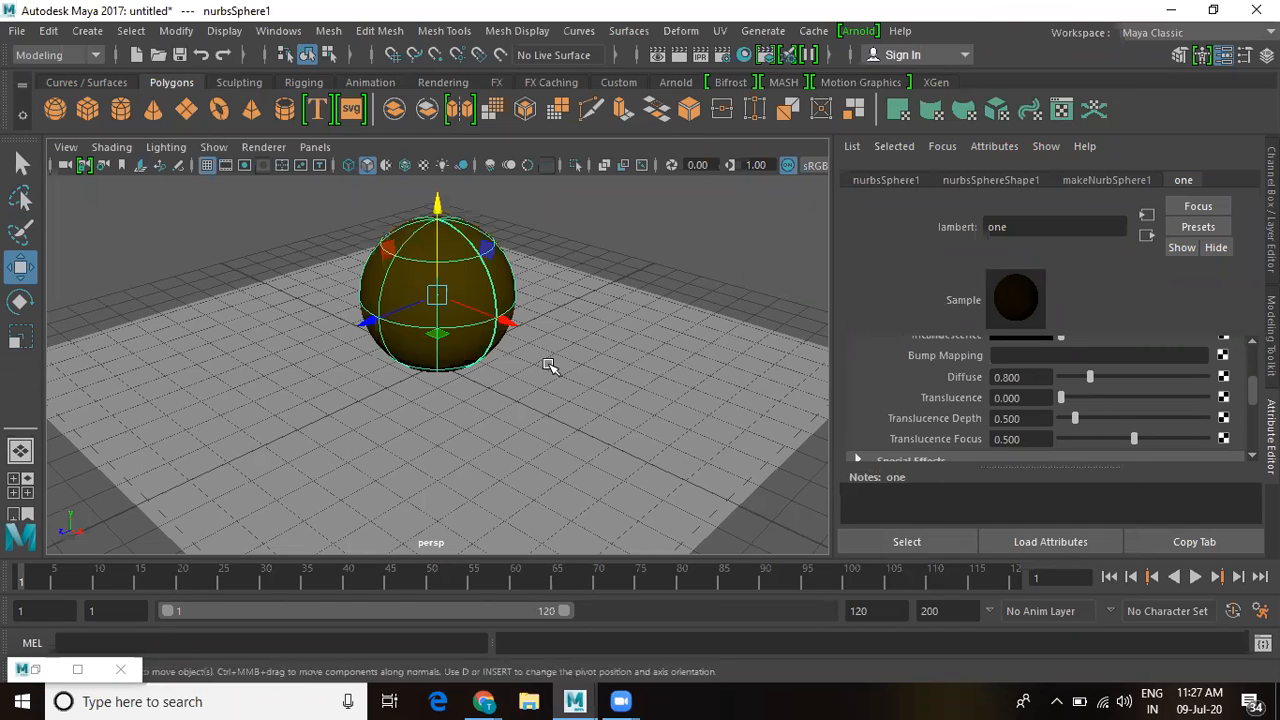
{"action": "double_click", "coordinate": [1032, 378]}
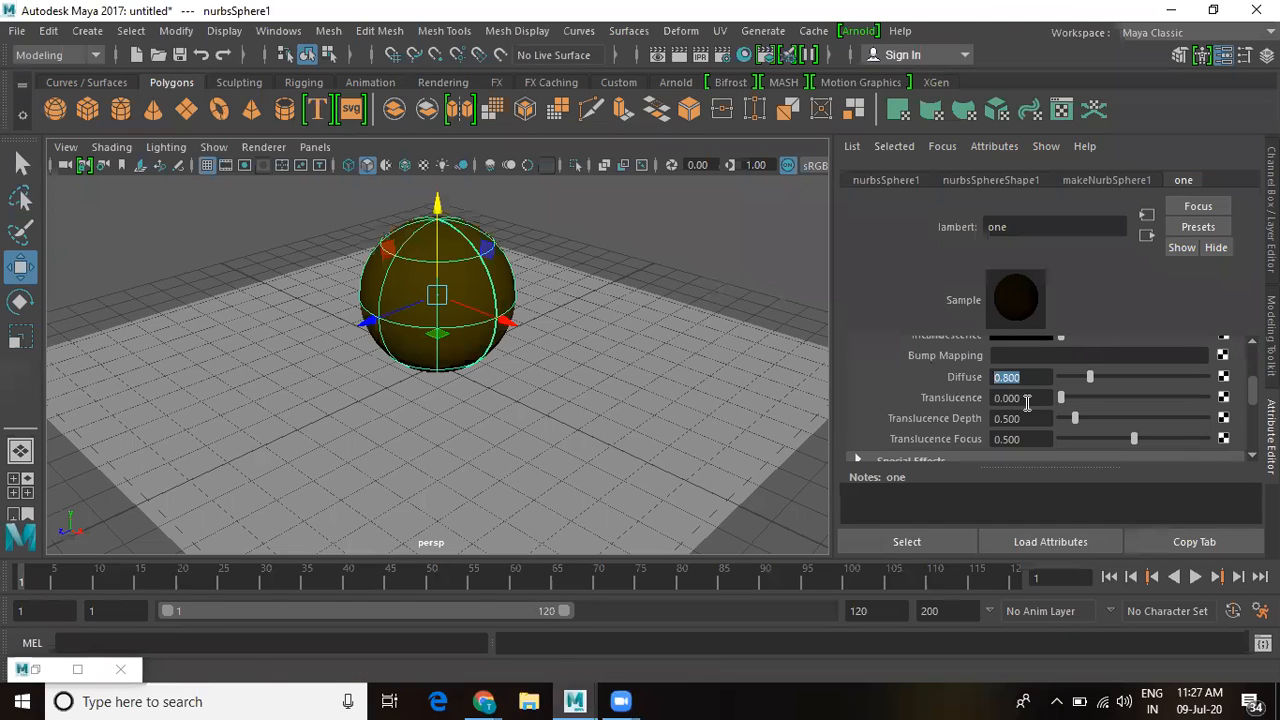
Step: Try out the Transparency and Ambient Color of material "one" and return both to black
{"action": "scroll", "coordinate": [1027, 400], "scroll_direction": "up", "scroll_amount": 5}
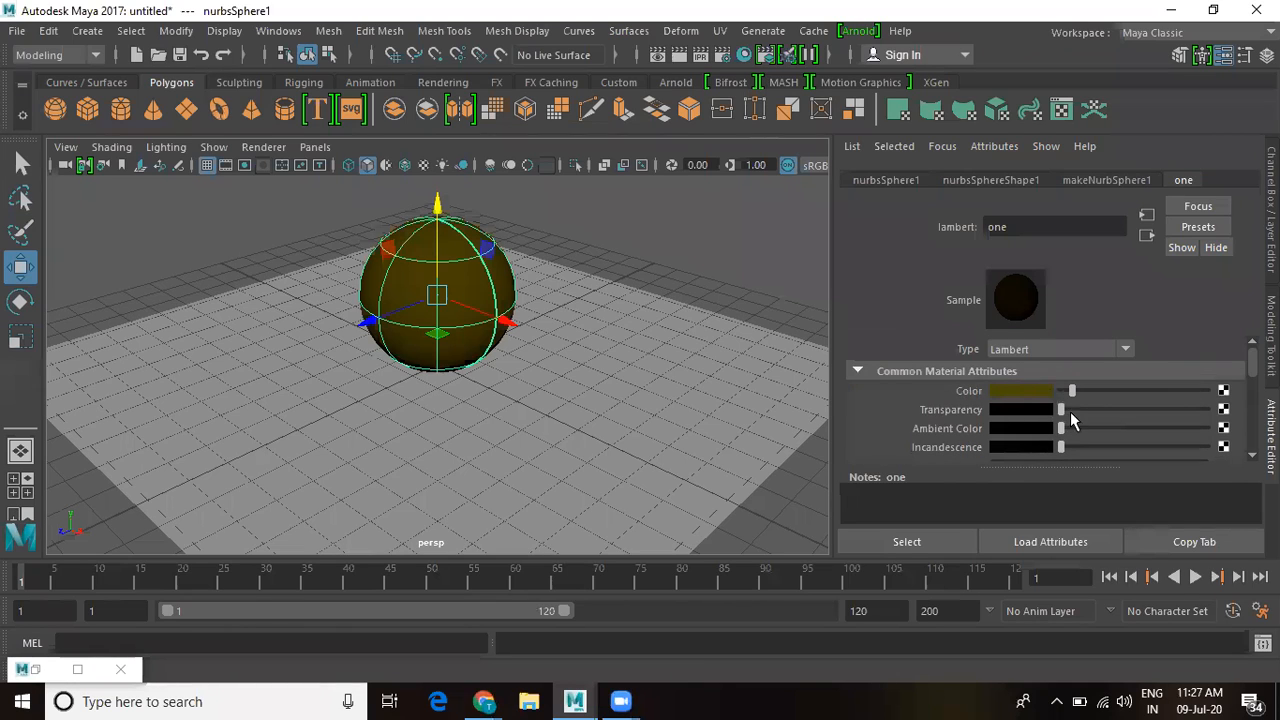
{"action": "left_click_drag", "start_coordinate": [1064, 410], "coordinate": [1020, 491]}
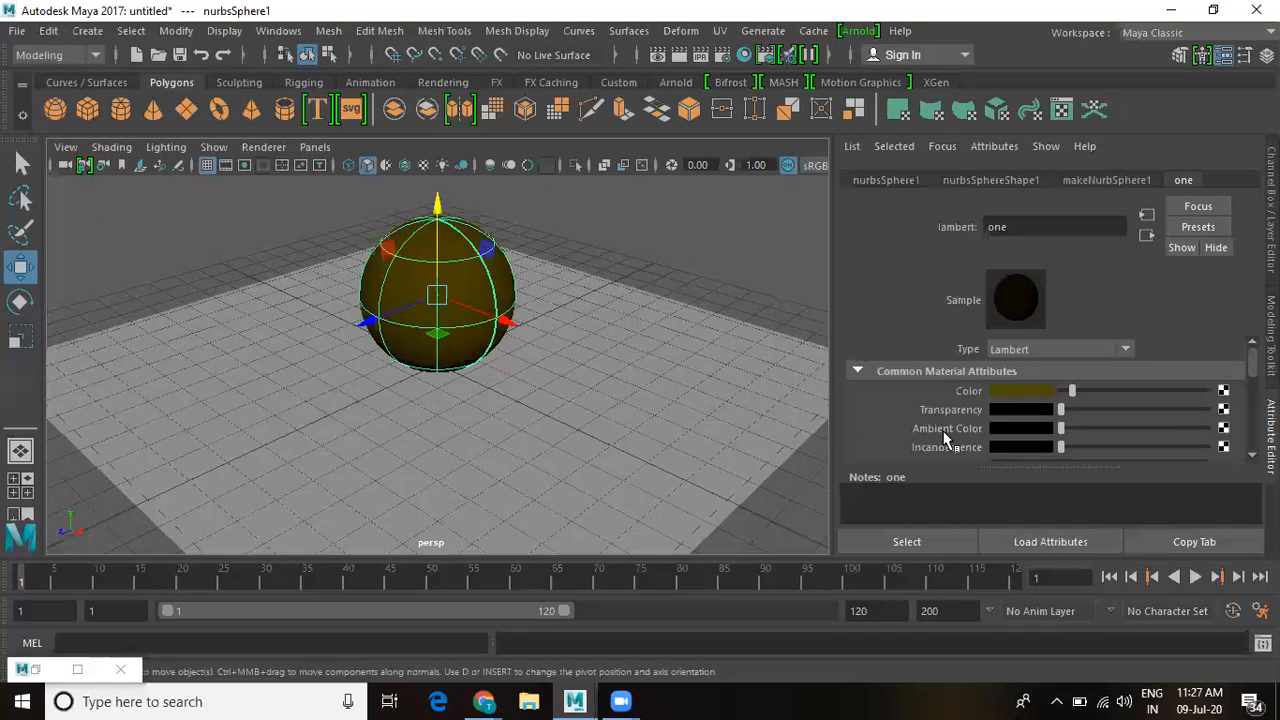
{"action": "mouse_move", "coordinate": [1074, 427]}
{"action": "left_mouse_down"}
{"action": "mouse_move", "coordinate": [1139, 430]}
{"action": "mouse_move", "coordinate": [1065, 453]}
{"action": "mouse_move", "coordinate": [1068, 435]}
{"action": "mouse_move", "coordinate": [1049, 428]}
{"action": "left_mouse_up"}
Step: Raise the Incandescence of material "one" to near white and bring it back down to black
{"action": "left_click_drag", "start_coordinate": [1063, 447], "coordinate": [1156, 456]}
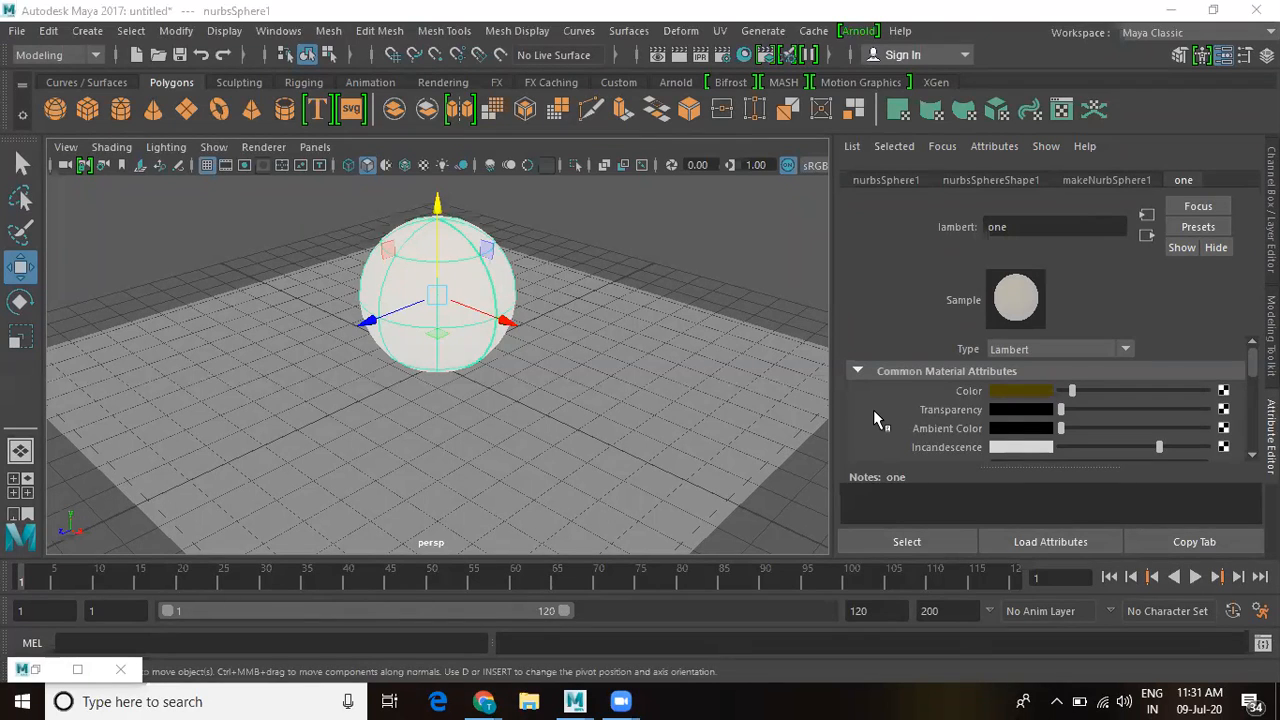
{"action": "left_click_drag", "start_coordinate": [1134, 447], "coordinate": [1068, 451]}
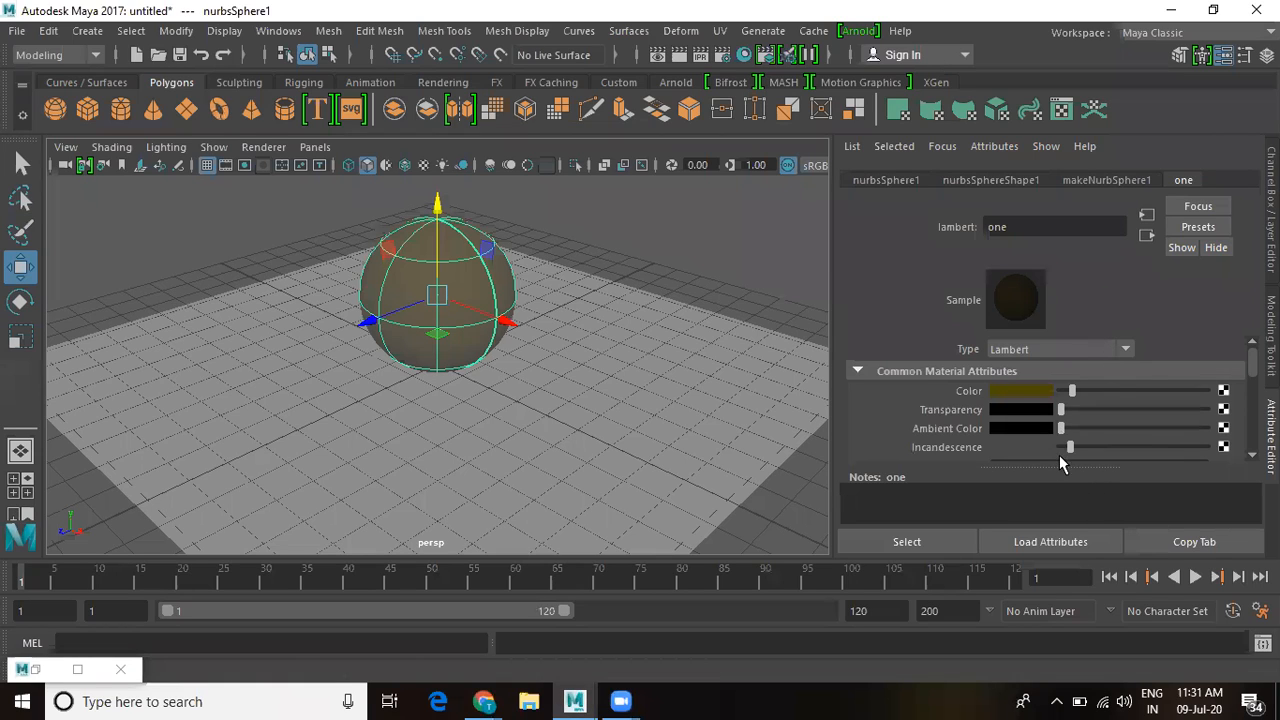
{"action": "left_click_drag", "start_coordinate": [1069, 449], "coordinate": [1060, 455]}
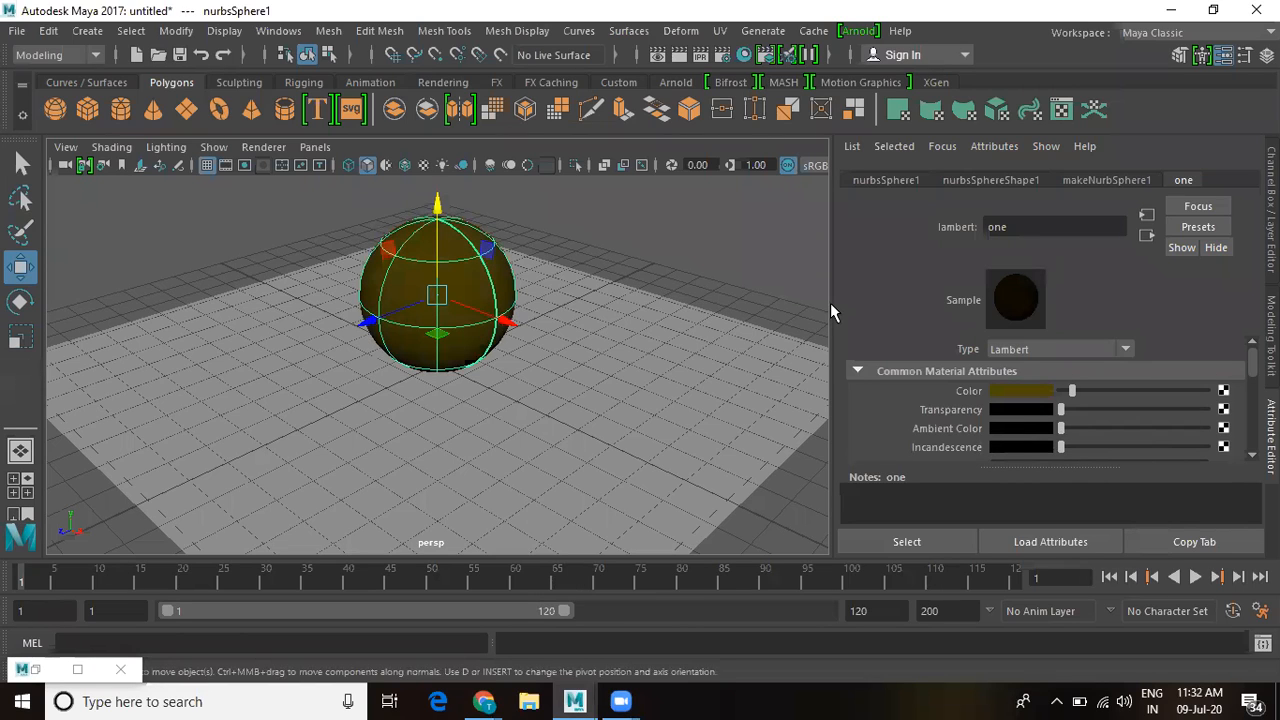
Step: Connect a Noise texture to the Bump Mapping of material "one"
{"action": "scroll", "coordinate": [1012, 400], "scroll_direction": "down", "scroll_amount": 3}
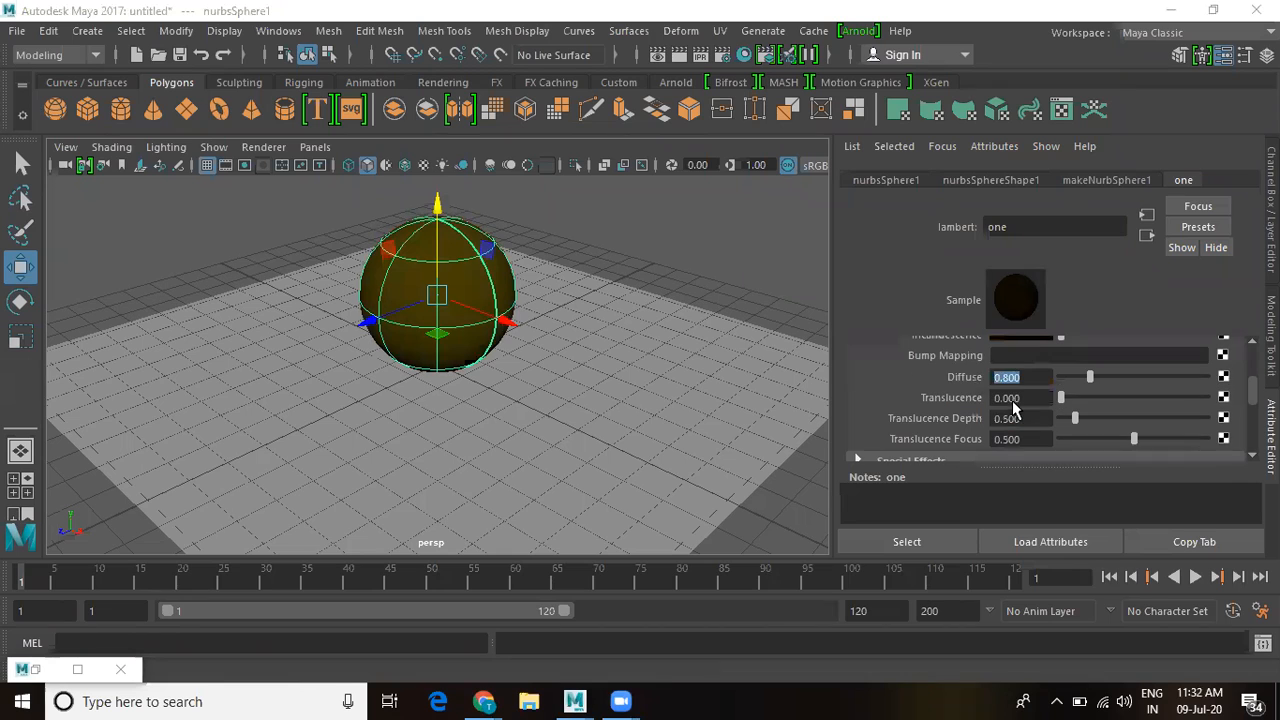
{"action": "left_click", "coordinate": [1221, 358]}
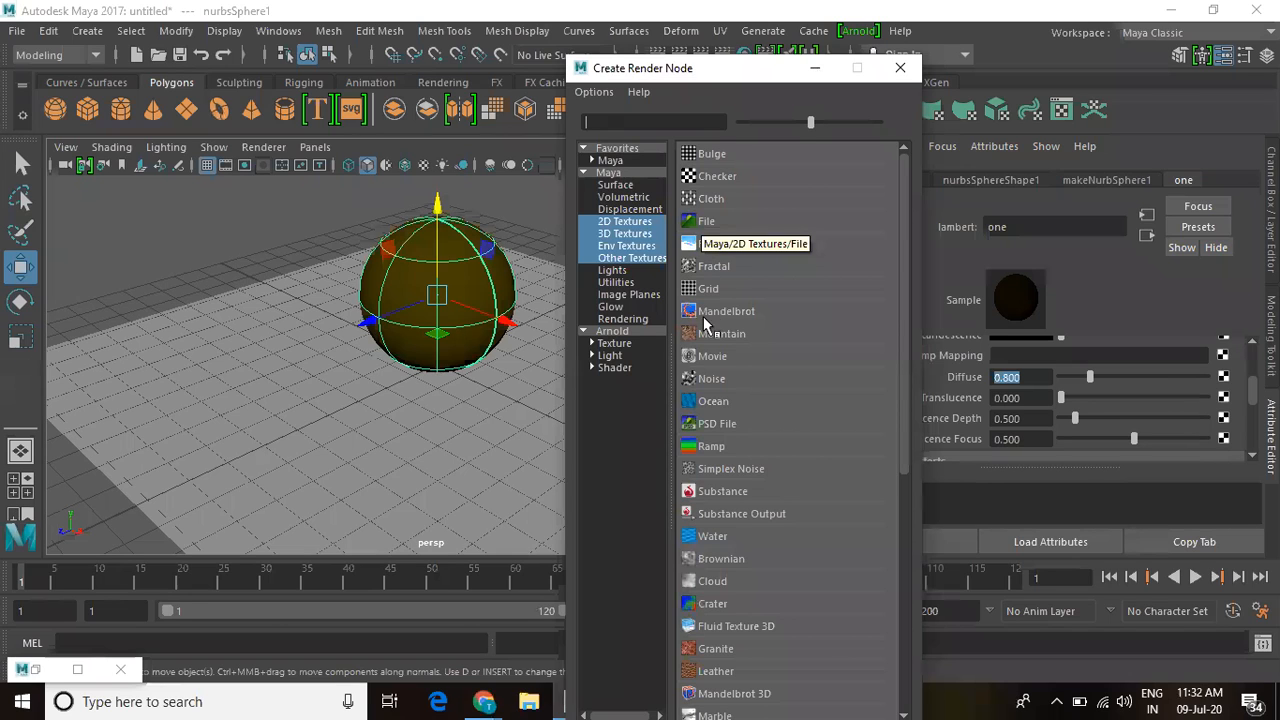
{"action": "left_click", "coordinate": [705, 378]}
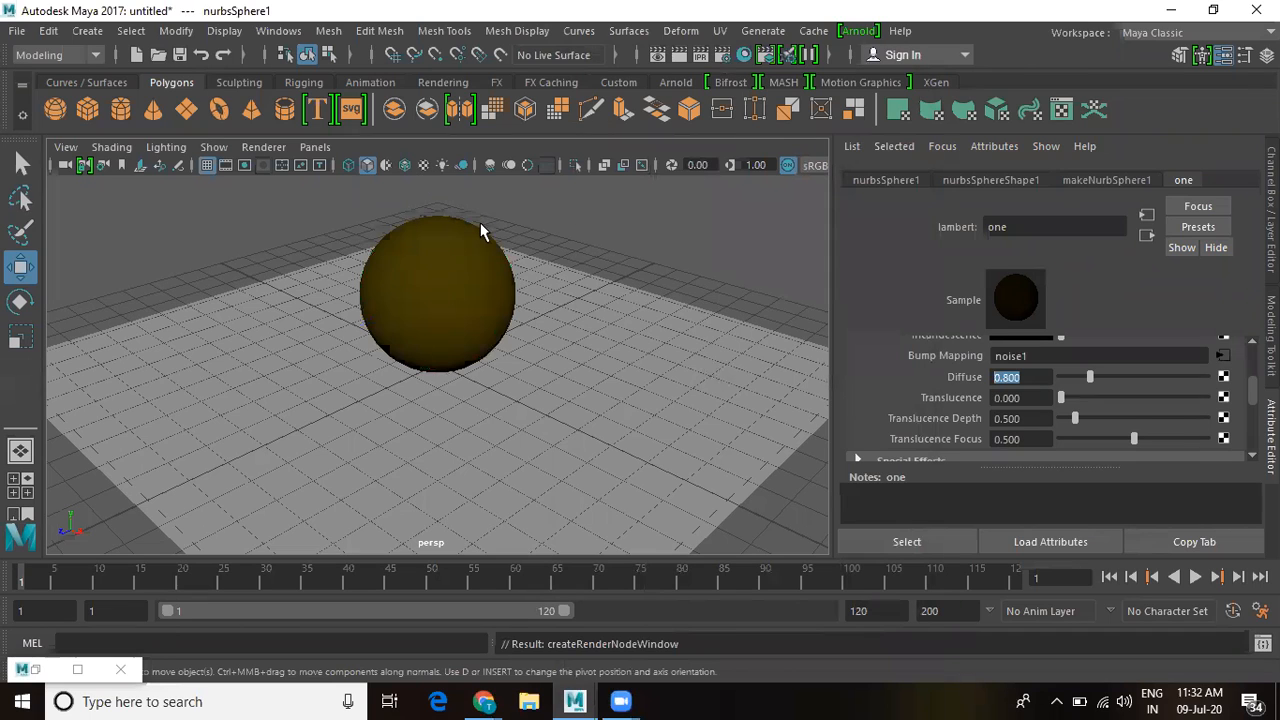
Step: Frame the sphere more closely in the perspective view and render the current frame
{"action": "scroll", "coordinate": [502, 290], "scroll_direction": "up", "scroll_amount": 5}
{"action": "middle_click_drag", "start_coordinate": [517, 338], "coordinate": [535, 512], "text": "alt"}
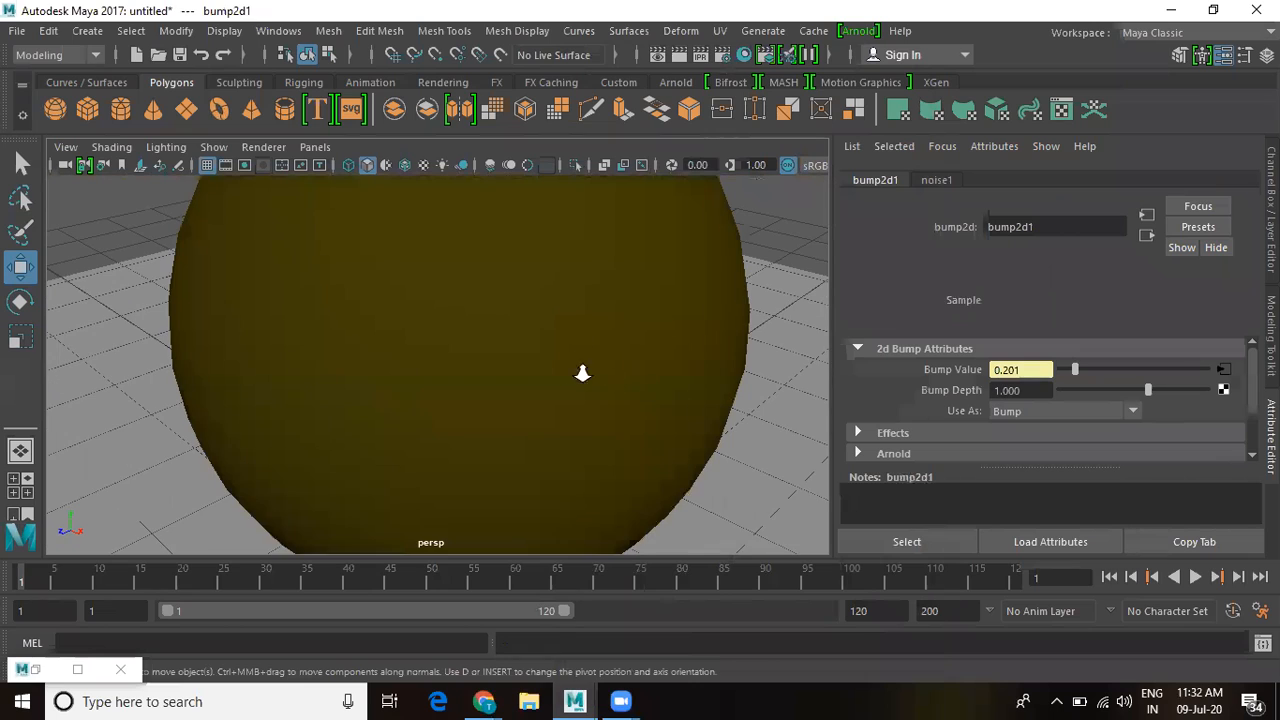
{"action": "scroll", "coordinate": [583, 366], "scroll_direction": "down", "scroll_amount": 3}
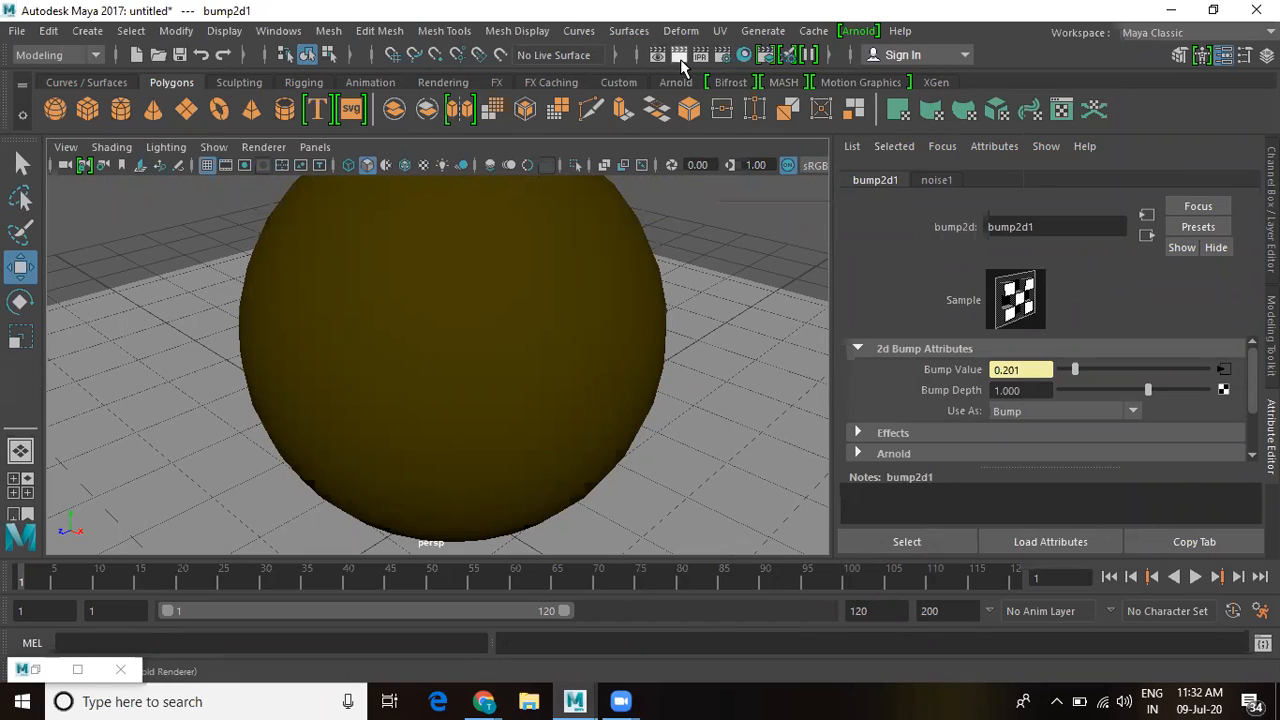
{"action": "left_click", "coordinate": [679, 55]}
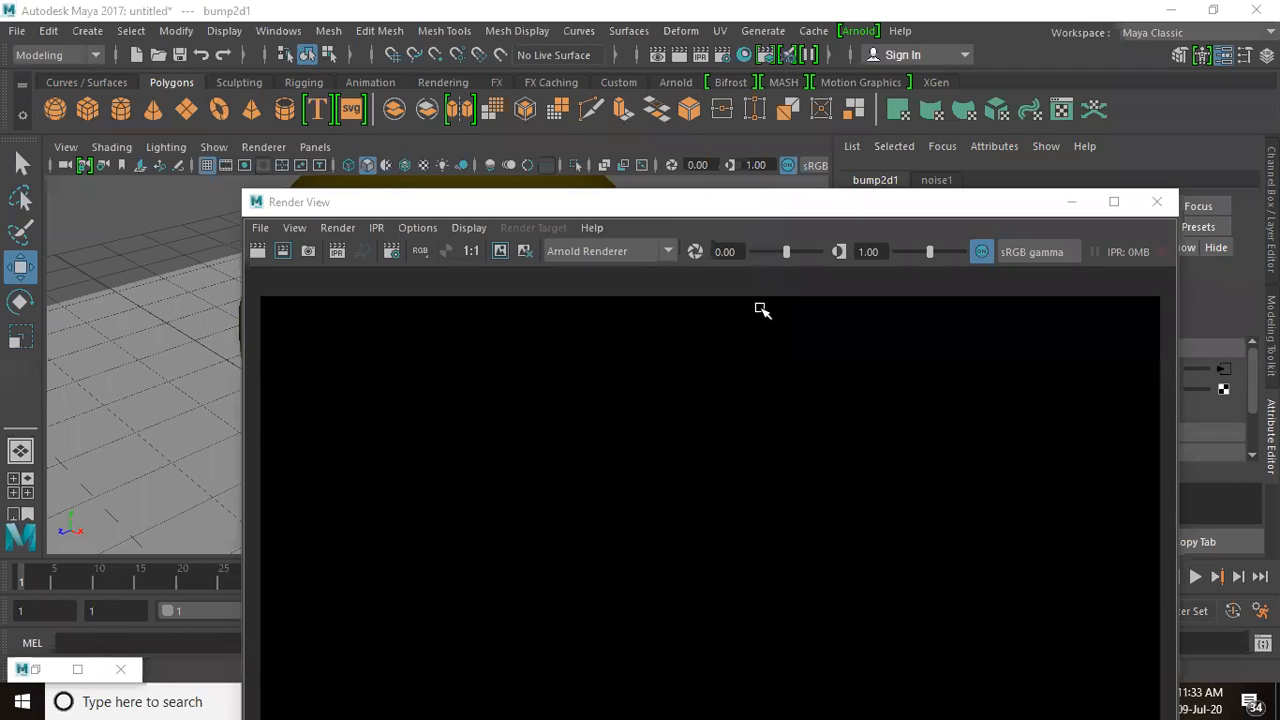
Step: Switch the Render View's renderer to Maya Software, render the frame again and close the Render View
{"action": "left_click", "coordinate": [918, 207]}
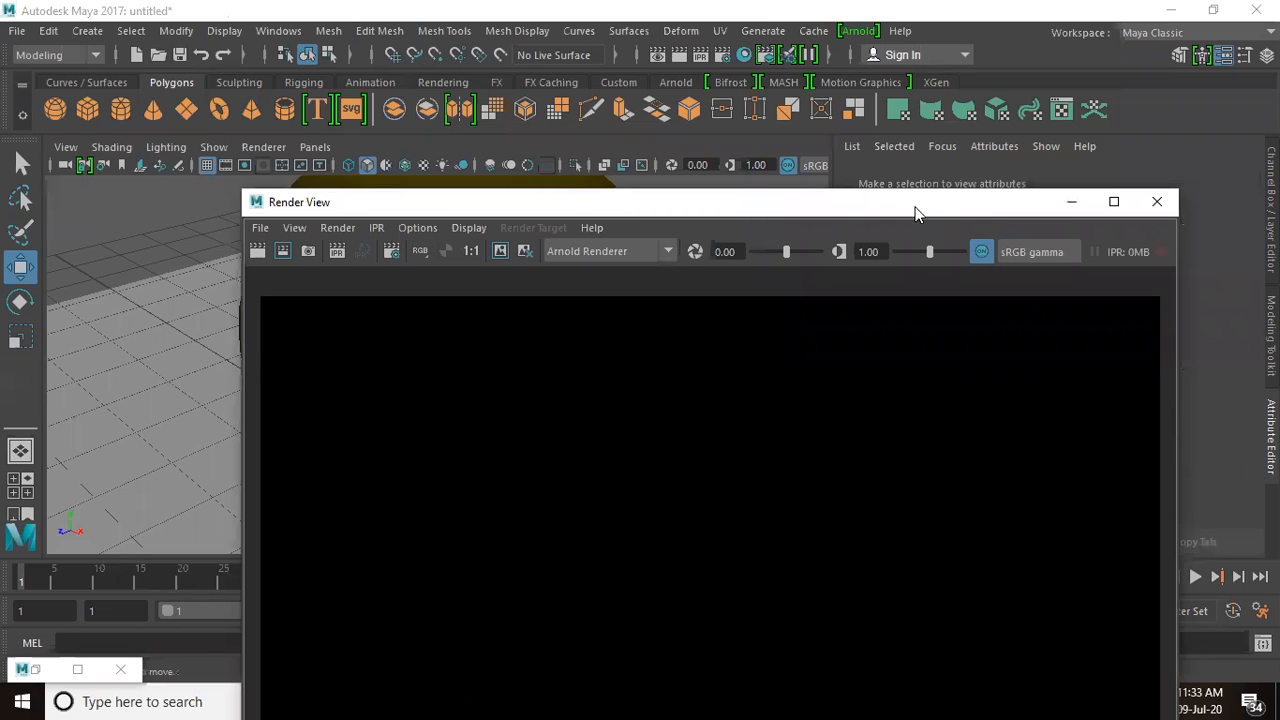
{"action": "left_click_drag", "start_coordinate": [913, 201], "coordinate": [875, 74]}
{"action": "left_click", "coordinate": [537, 124]}
{"action": "left_click", "coordinate": [538, 147]}
{"action": "left_click", "coordinate": [220, 124]}
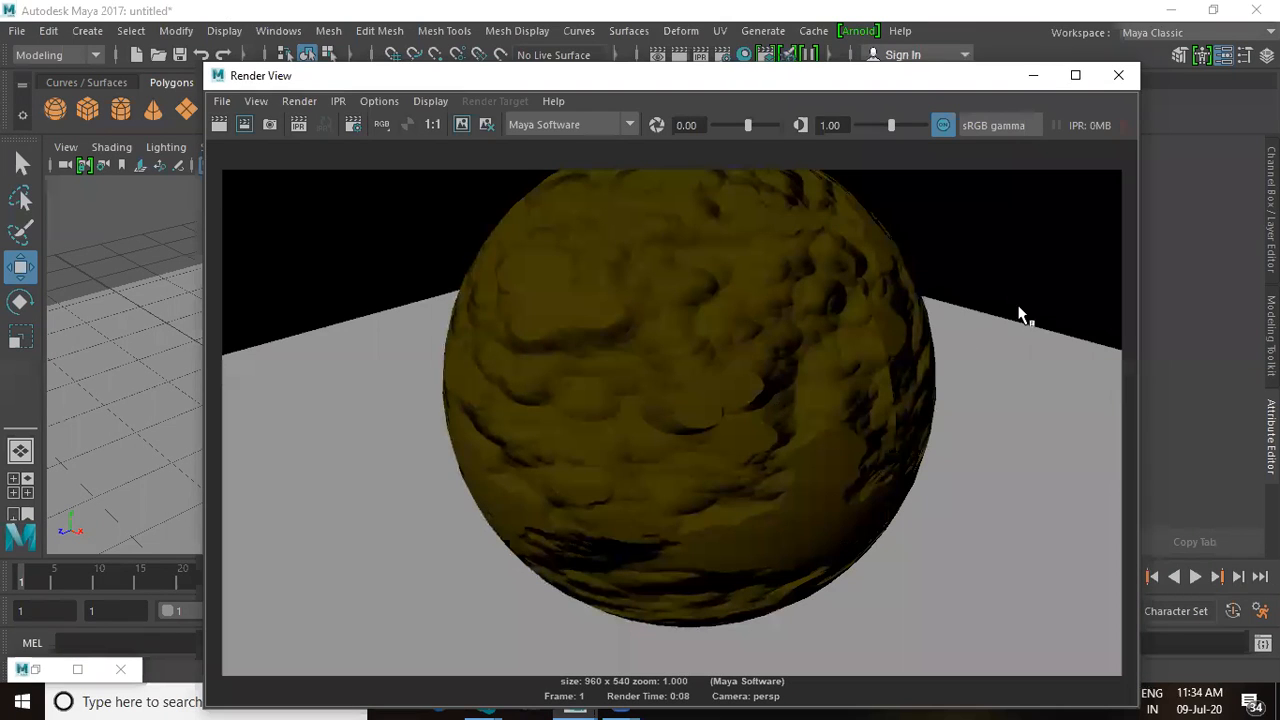
{"action": "left_click", "coordinate": [1118, 75]}
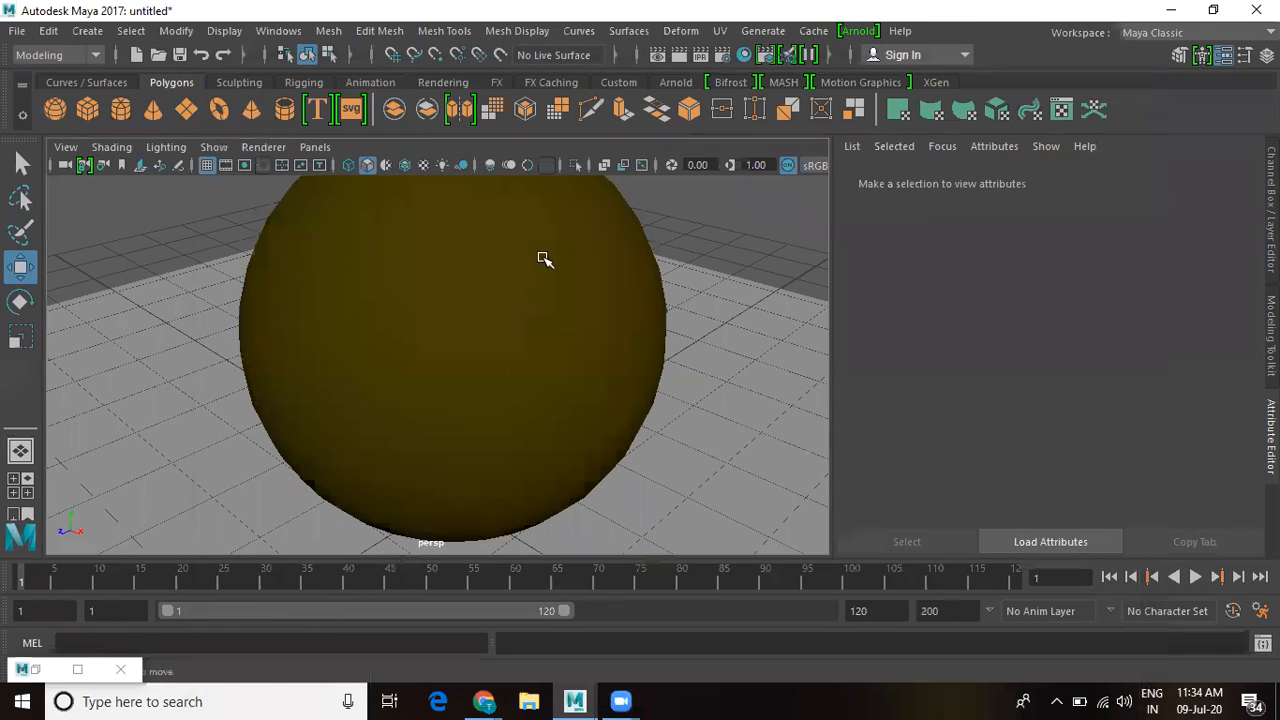
Step: Set the Repeat UV of the sphere's noise bump texture to 23 by 23 in its place2dTexture node and render the frame
{"action": "left_click", "coordinate": [544, 259]}
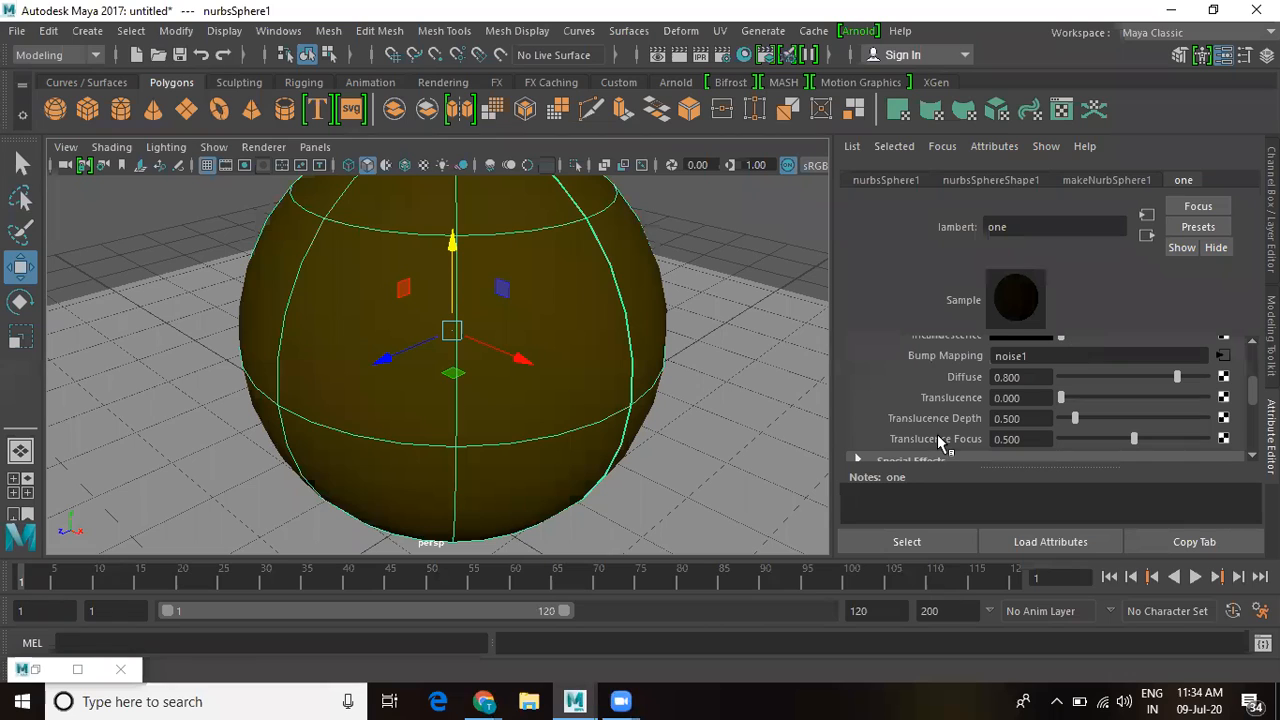
{"action": "left_click", "coordinate": [1222, 357]}
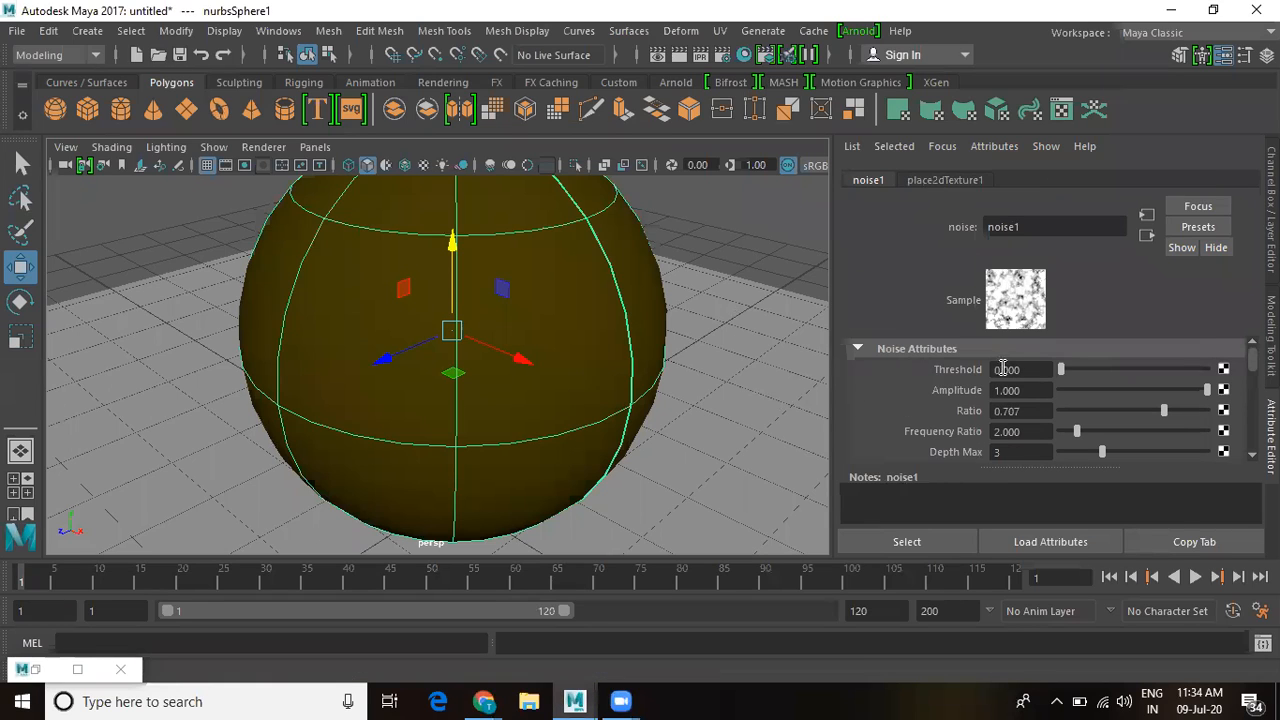
{"action": "left_click", "coordinate": [944, 182]}
{"action": "scroll", "coordinate": [1030, 403], "scroll_direction": "down", "scroll_amount": 2}
{"action": "scroll", "coordinate": [1031, 403], "scroll_direction": "down", "scroll_amount": 1}
{"action": "left_click_drag", "start_coordinate": [1044, 400], "coordinate": [954, 415]}
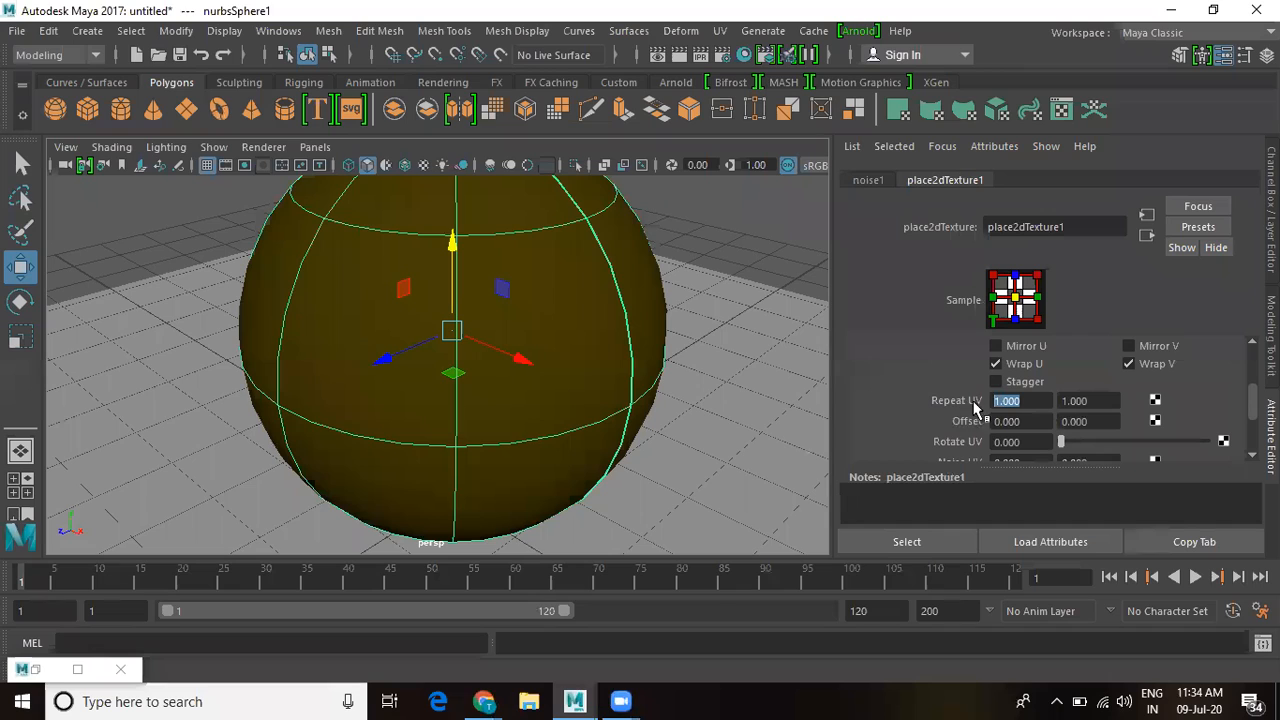
{"action": "type", "text": "23"}
{"action": "key", "text": "Tab"}
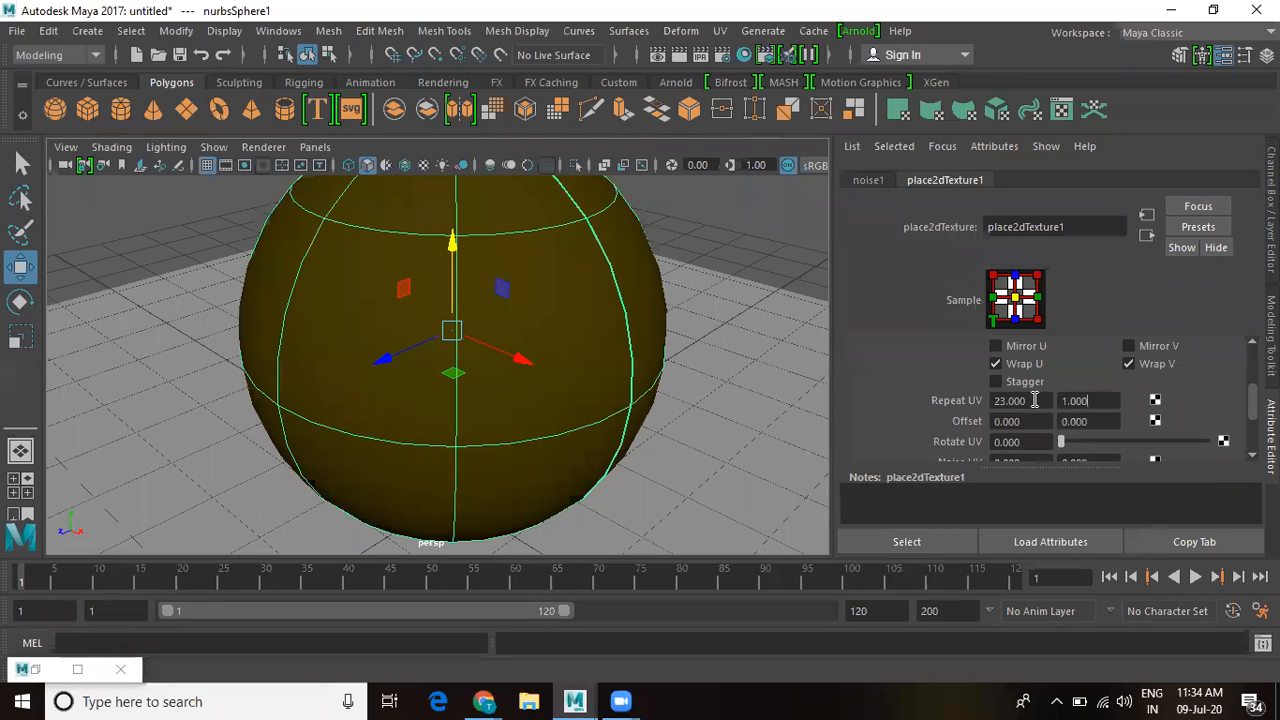
{"action": "left_click_drag", "start_coordinate": [1096, 401], "coordinate": [1062, 402]}
{"action": "type", "text": "23"}
{"action": "key", "text": "Return"}
{"action": "left_click", "coordinate": [679, 54]}
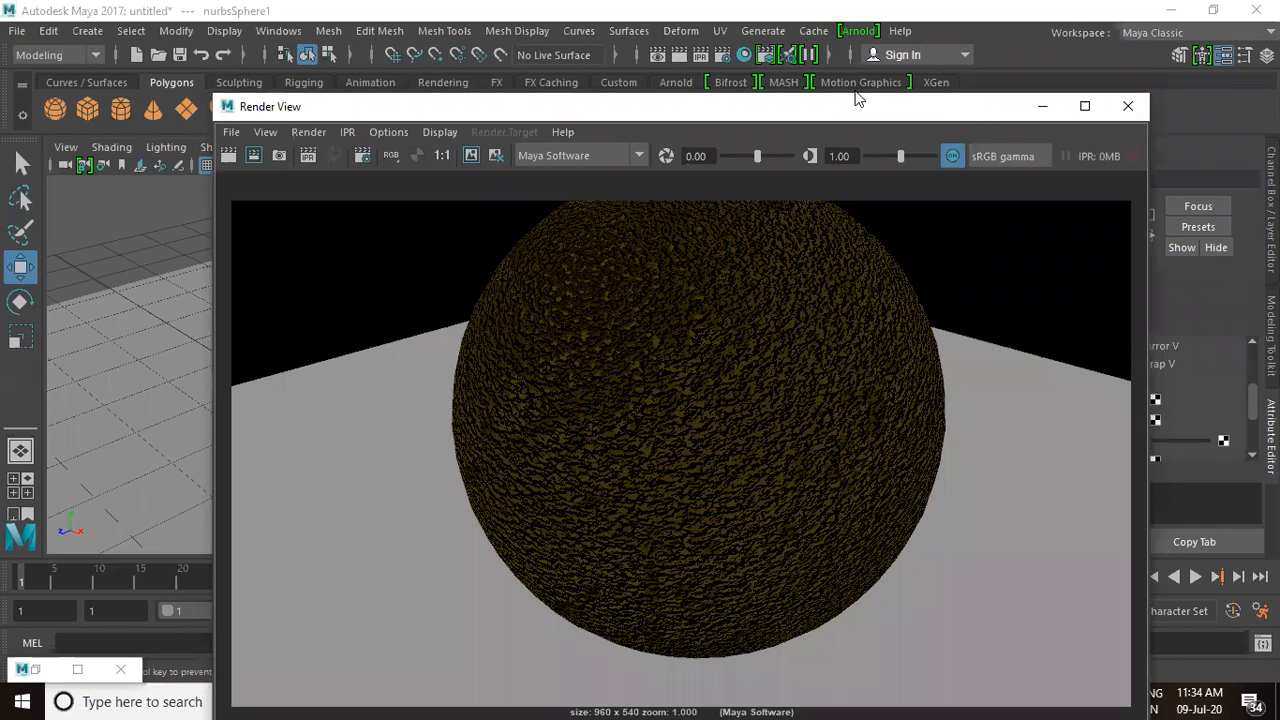
Step: Move the Render View off the Attribute Editor and set the Bump Depth of the noise texture's bump2d node to 0.2
{"action": "left_click_drag", "start_coordinate": [858, 98], "coordinate": [576, 52]}
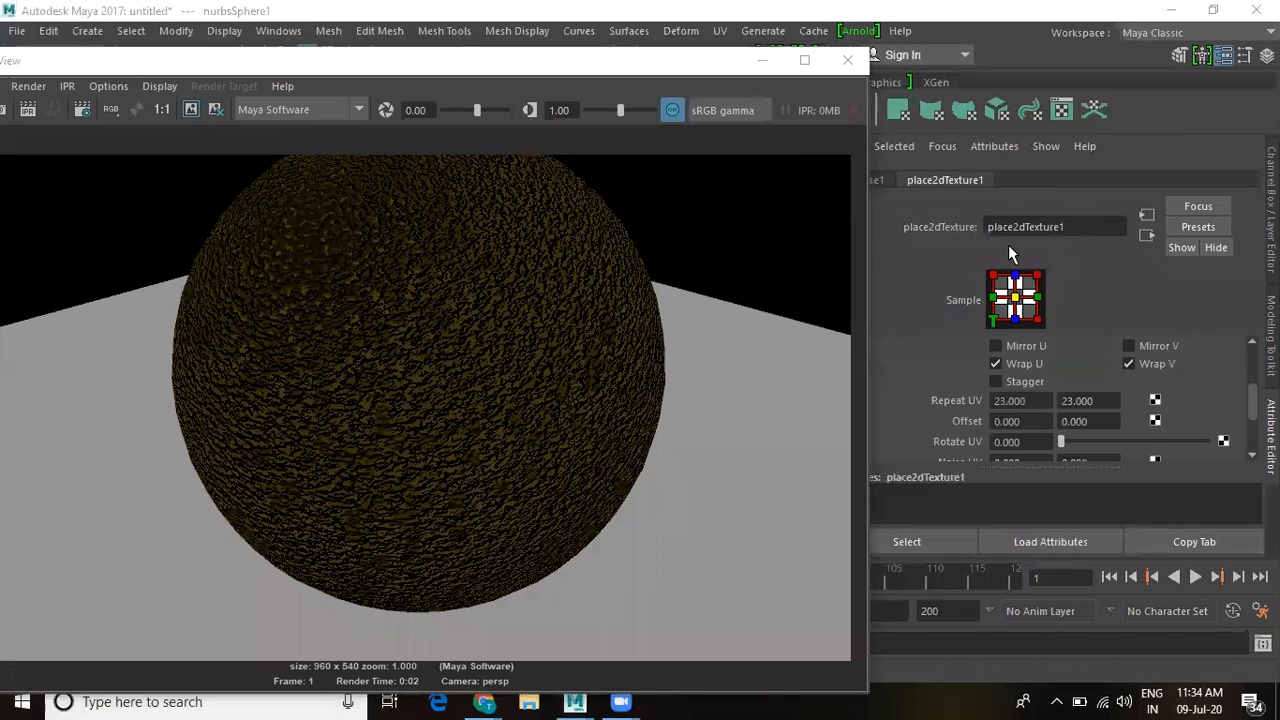
{"action": "left_click", "coordinate": [1145, 239]}
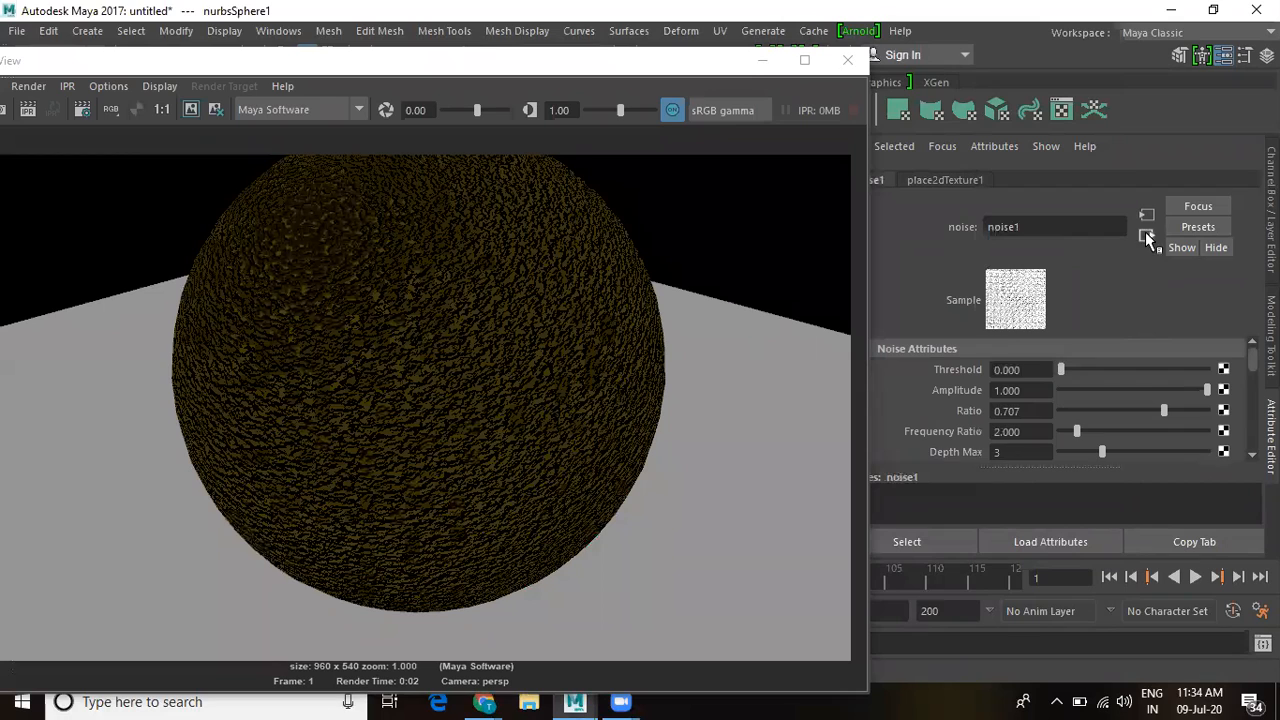
{"action": "left_click", "coordinate": [1145, 234]}
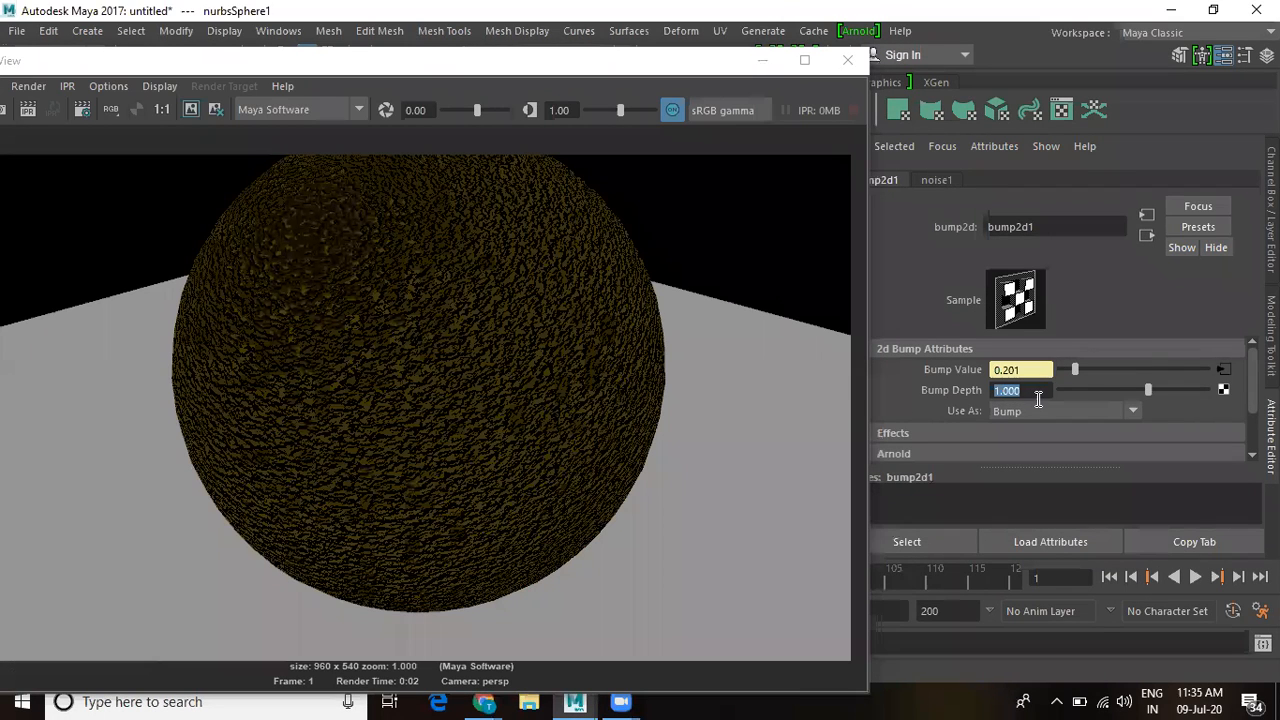
{"action": "type", "text": "0.2"}
{"action": "key", "text": "Return"}
Step: Move the Render View fully into sight and render the sphere again
{"action": "left_click", "coordinate": [340, 58]}
{"action": "left_click_drag", "start_coordinate": [420, 62], "coordinate": [524, 56]}
{"action": "left_click", "coordinate": [53, 103]}
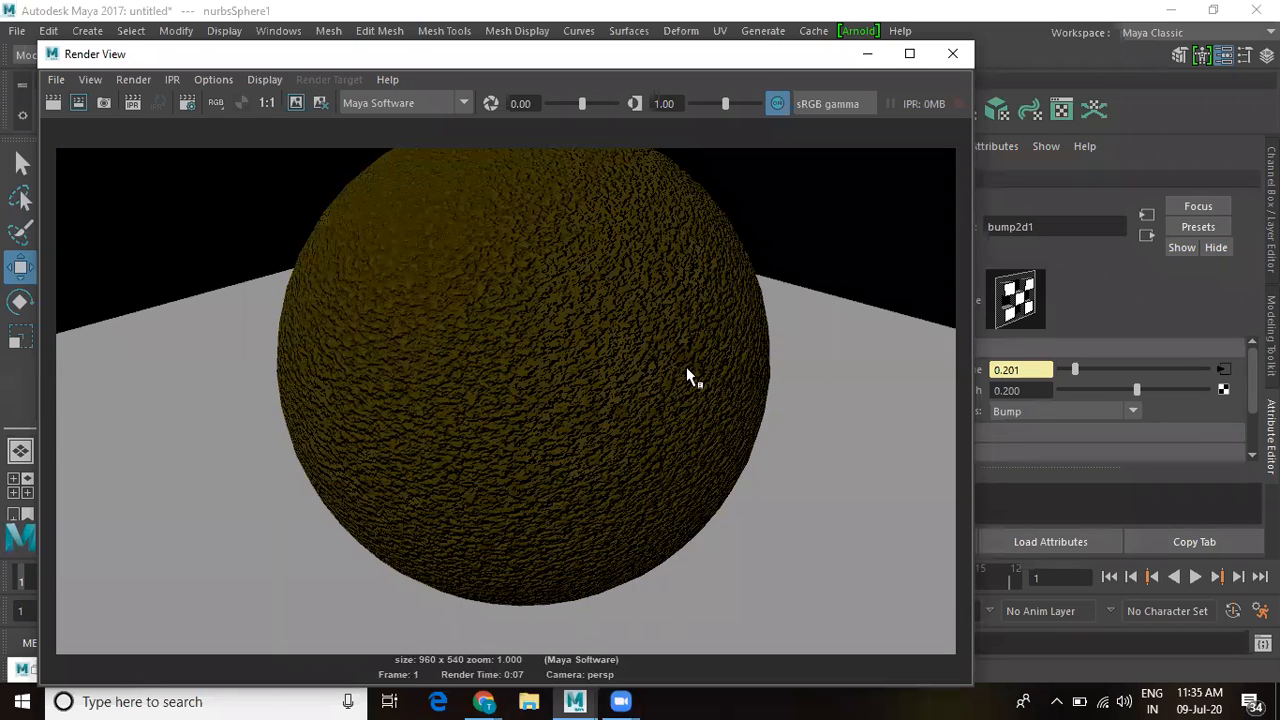
Step: Set the Bump Depth of the bump2d node to 0.04 and render the sphere again
{"action": "left_click_drag", "start_coordinate": [1029, 391], "coordinate": [940, 390]}
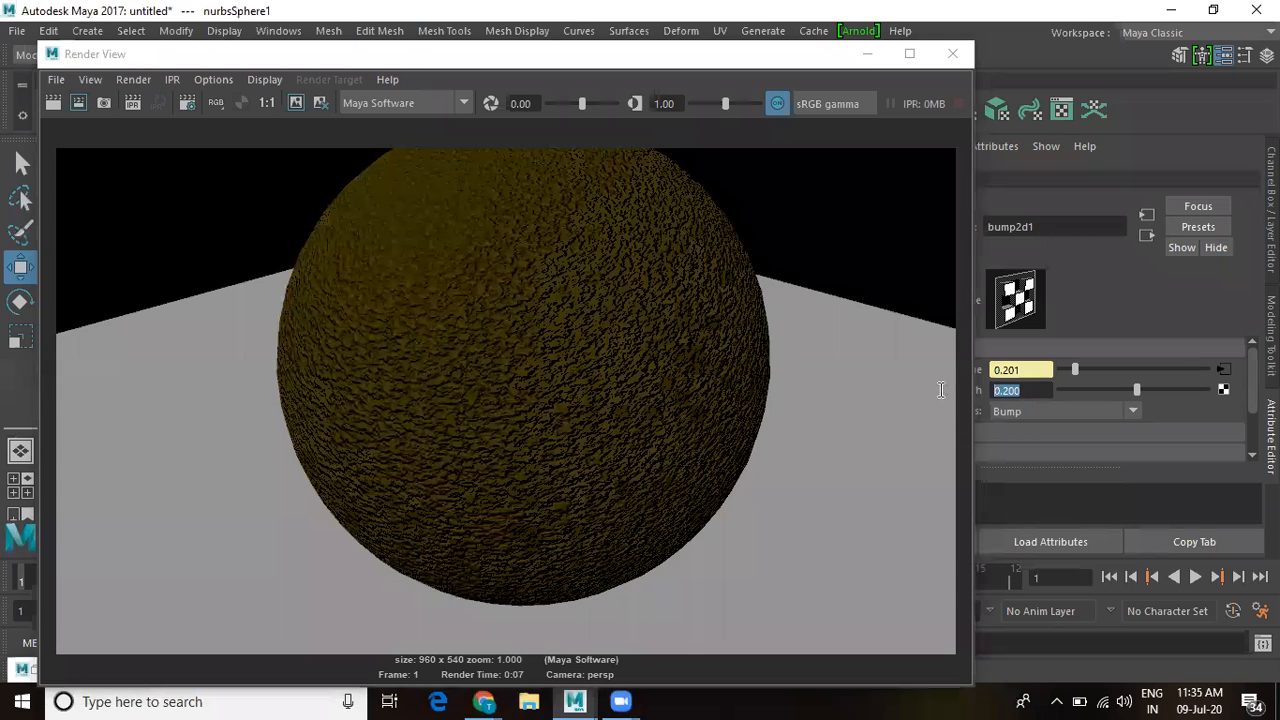
{"action": "type", "text": "0.04"}
{"action": "key", "text": "Return"}
{"action": "left_click", "coordinate": [53, 103]}
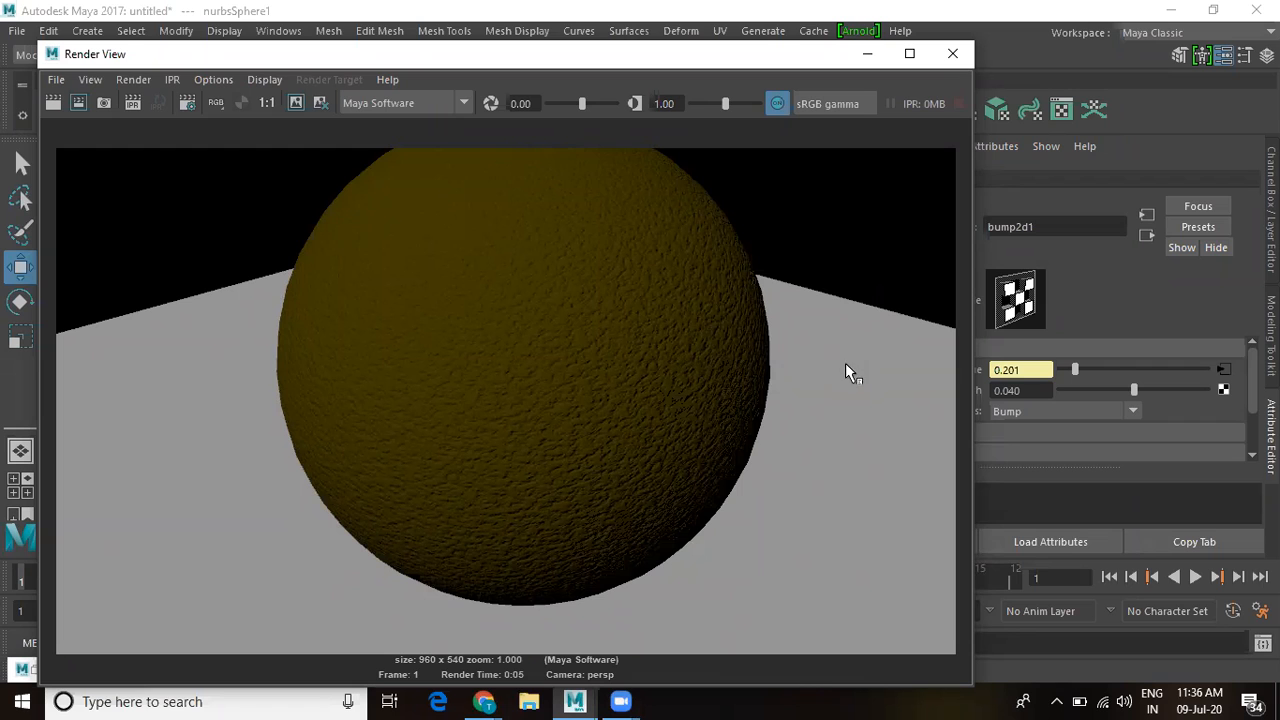
Step: Close the render, reselect the sphere and review its noise bump texture's attributes and the Repeat UV of its place2dTexture node
{"action": "left_click", "coordinate": [952, 54]}
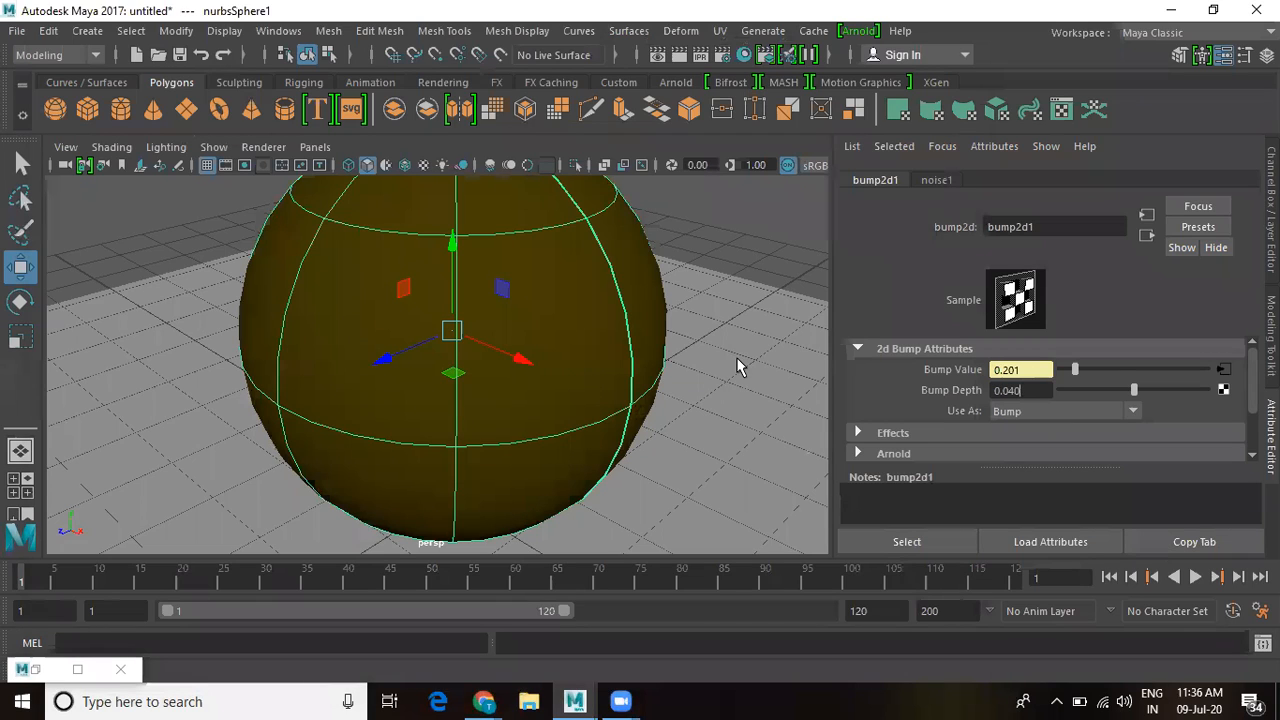
{"action": "left_click", "coordinate": [718, 235]}
{"action": "left_click", "coordinate": [619, 250]}
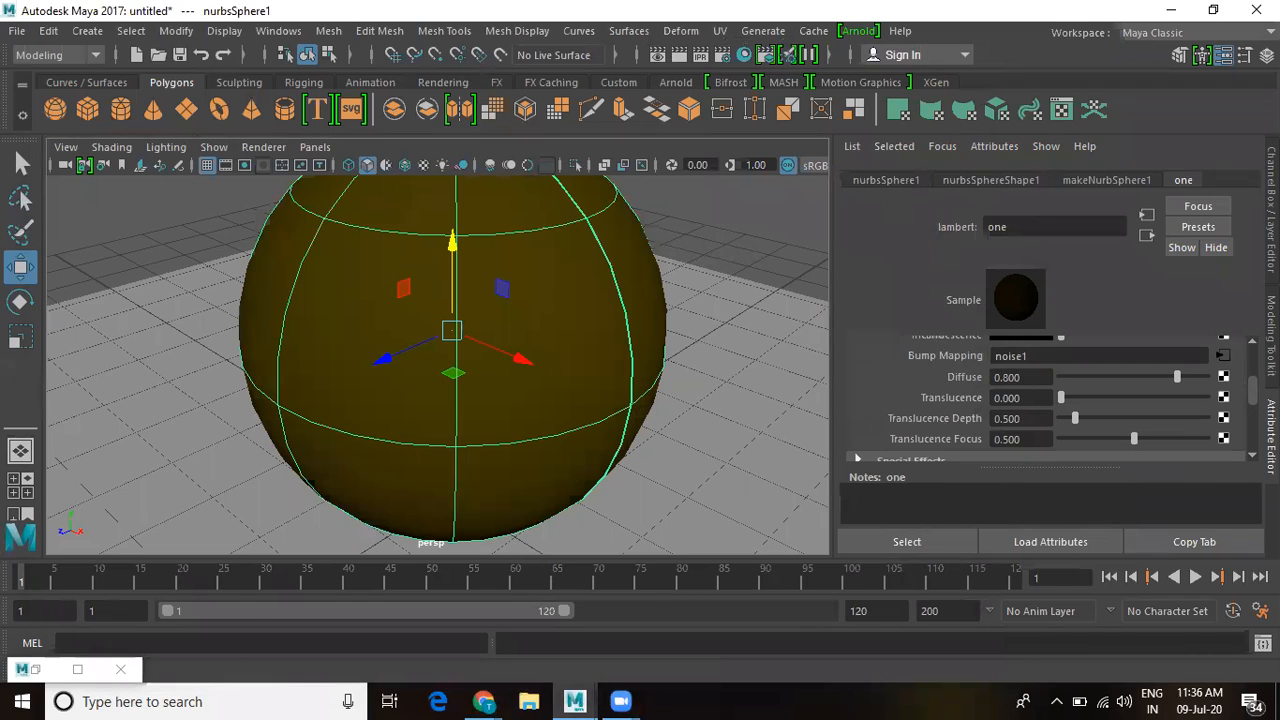
{"action": "left_click", "coordinate": [1223, 356]}
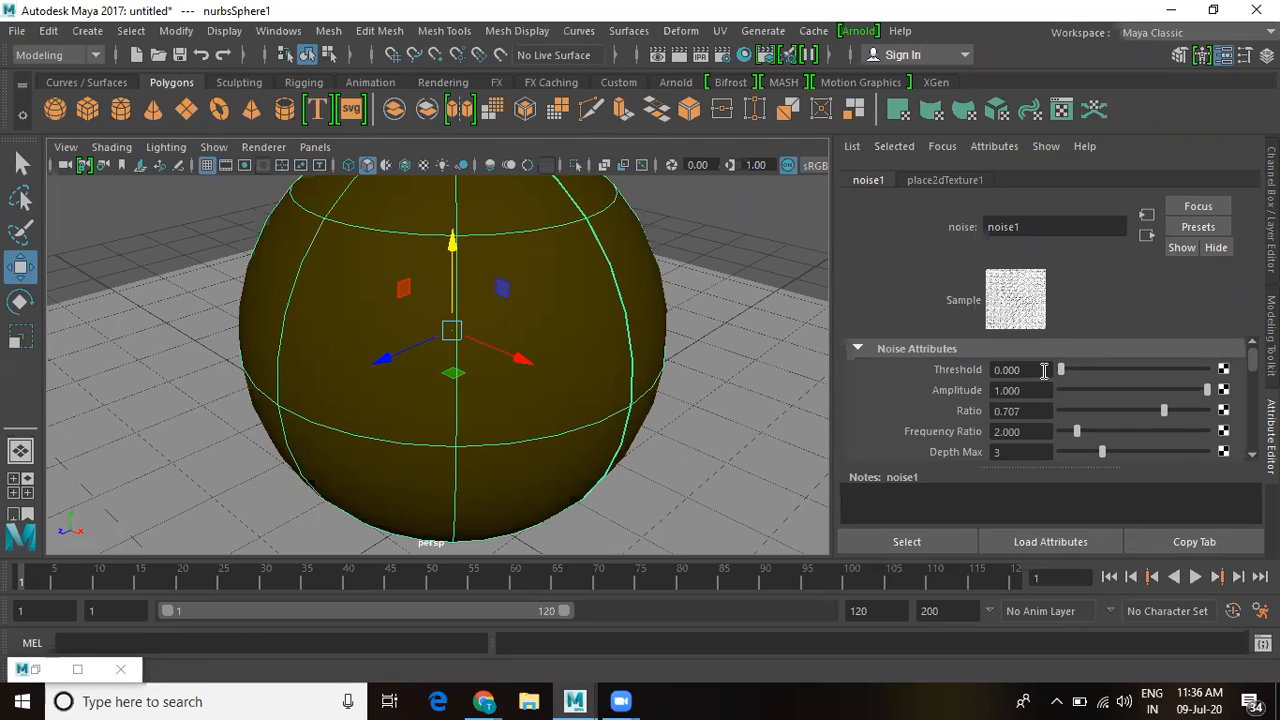
{"action": "scroll", "coordinate": [1036, 405], "scroll_direction": "down", "scroll_amount": 5}
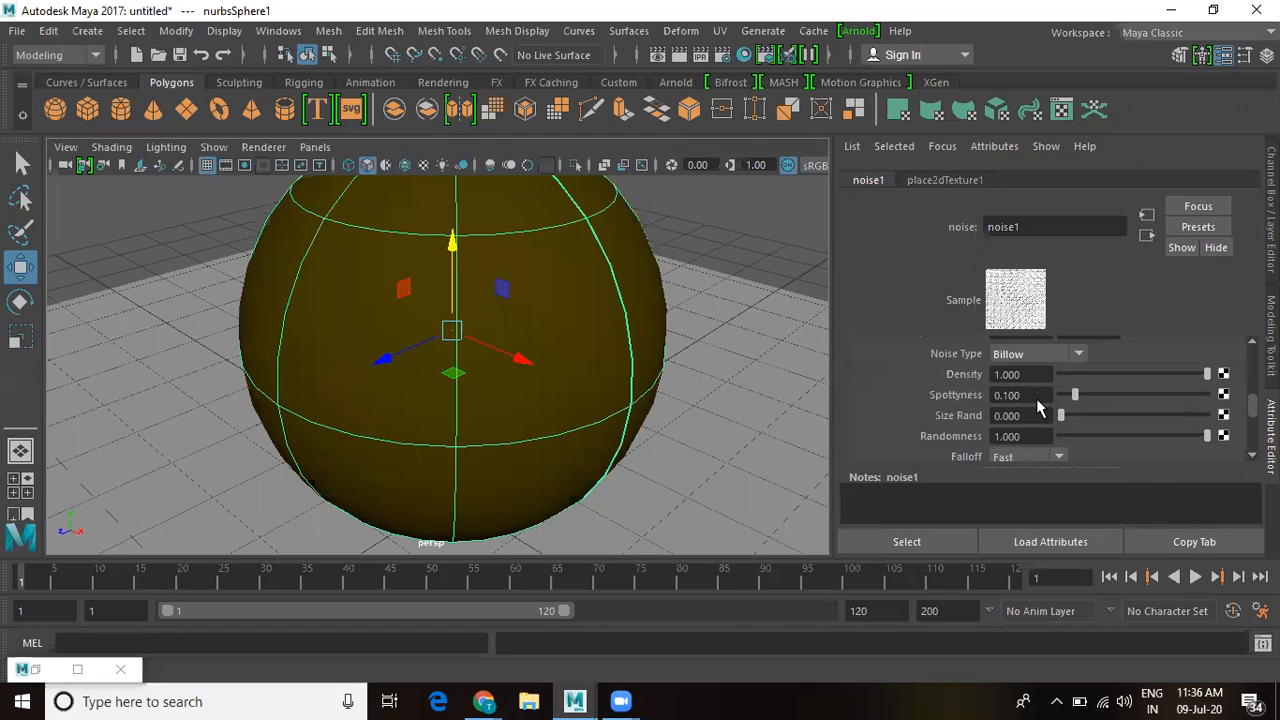
{"action": "scroll", "coordinate": [1036, 400], "scroll_direction": "down", "scroll_amount": 5}
{"action": "scroll", "coordinate": [1036, 400], "scroll_direction": "up", "scroll_amount": 8}
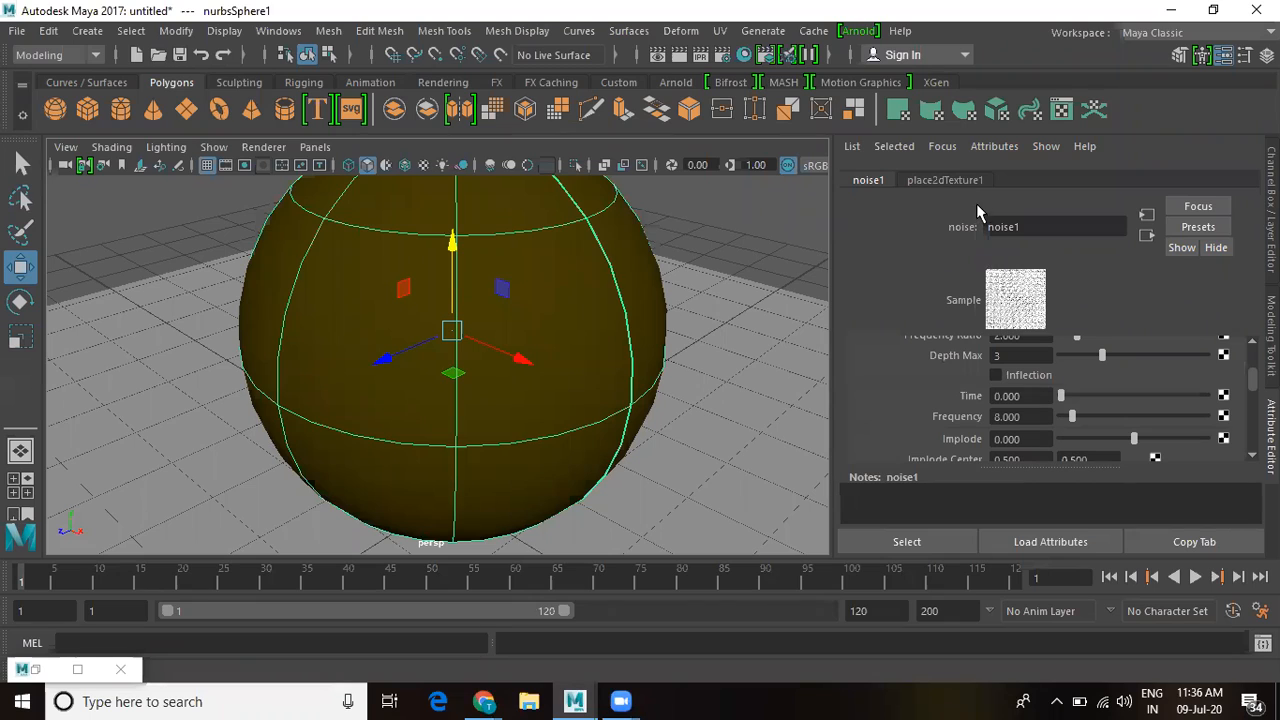
{"action": "left_click", "coordinate": [950, 182]}
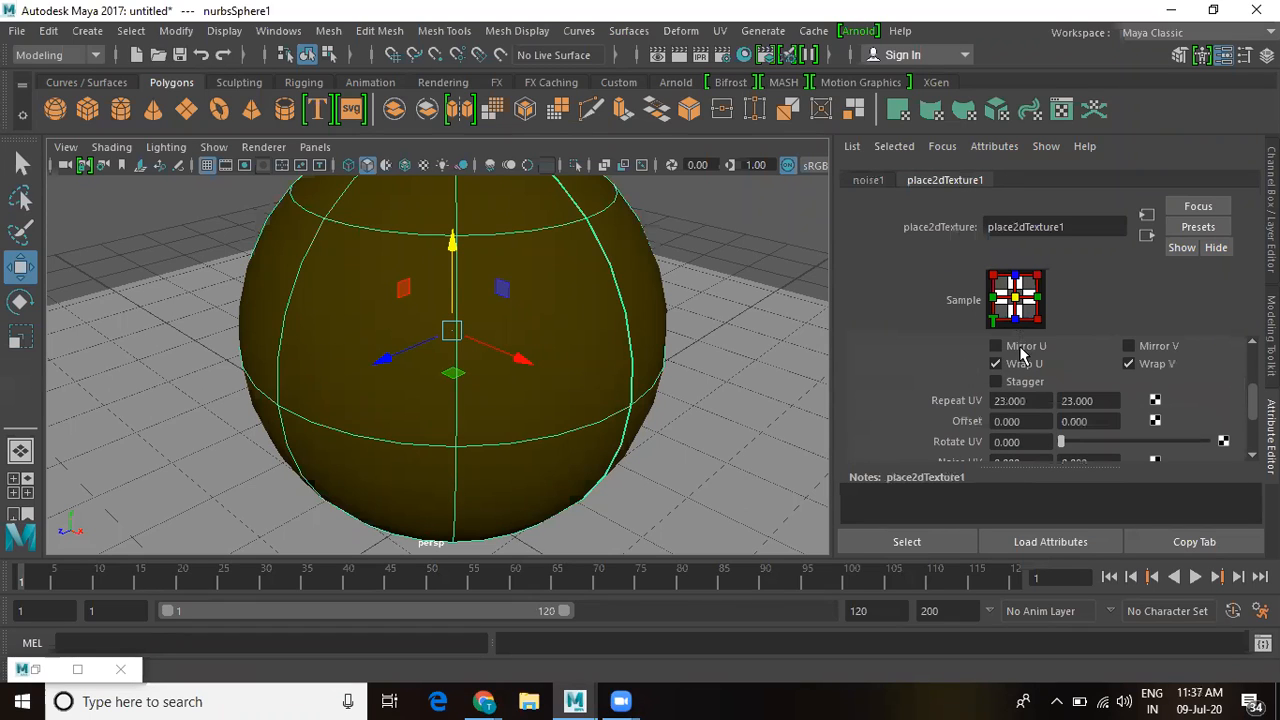
{"action": "left_click_drag", "start_coordinate": [1040, 400], "coordinate": [948, 398]}
{"action": "left_click_drag", "start_coordinate": [1104, 406], "coordinate": [1023, 408]}
{"action": "left_click", "coordinate": [1027, 398]}
Step: Set the Bump Depth of the noise texture's bump2d node to 0.01, render the sphere and close the render
{"action": "left_click", "coordinate": [1145, 243]}
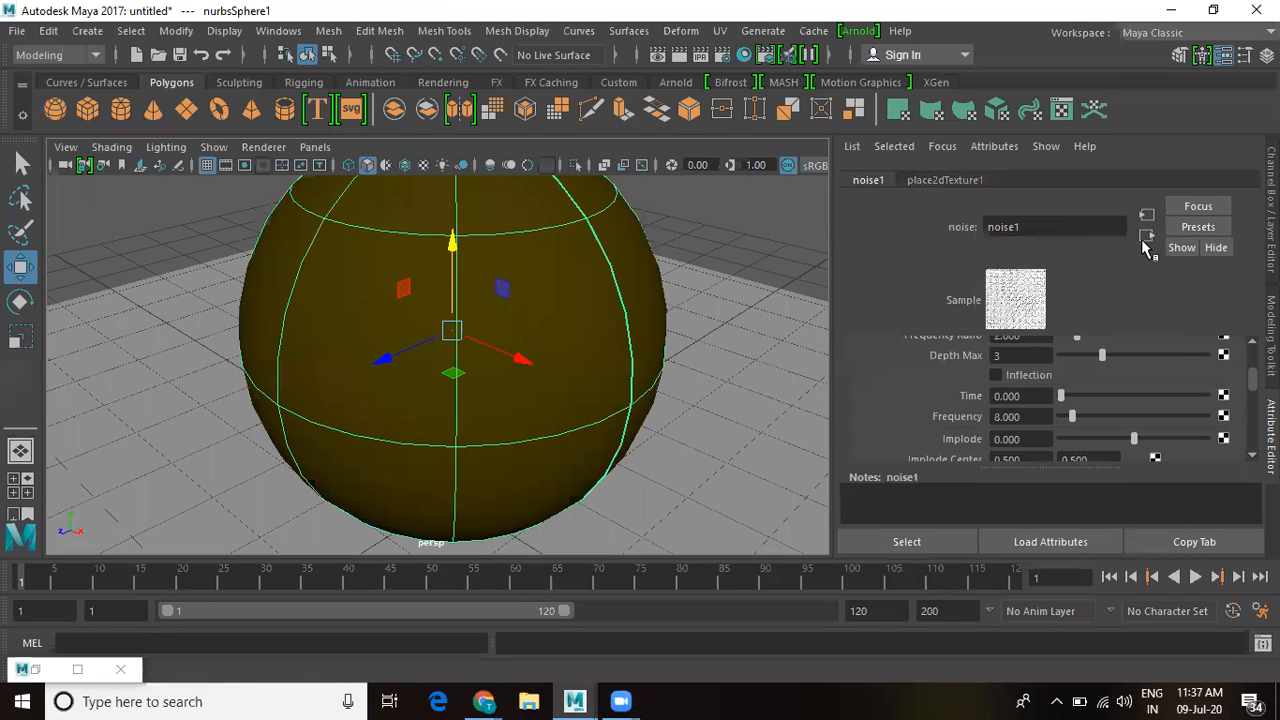
{"action": "left_click", "coordinate": [1145, 241]}
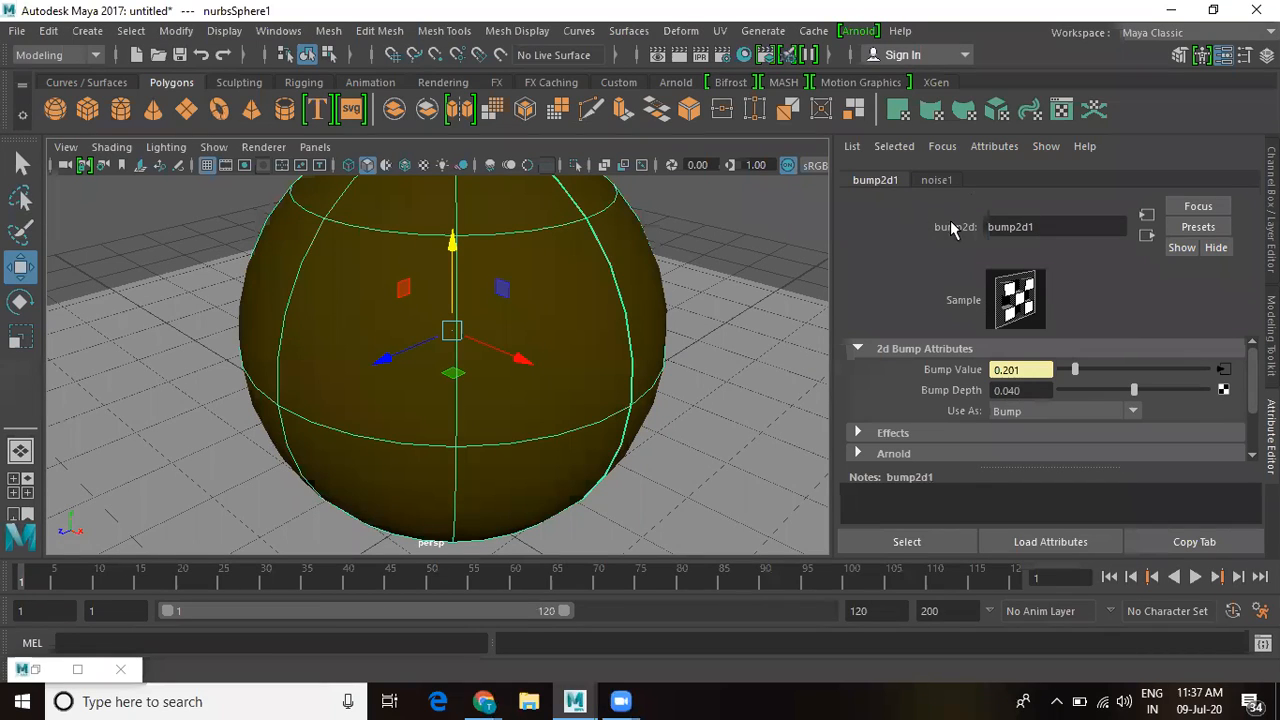
{"action": "left_click", "coordinate": [1034, 391]}
{"action": "left_click", "coordinate": [1021, 390]}
{"action": "left_click_drag", "start_coordinate": [1026, 390], "coordinate": [988, 392]}
{"action": "type", "text": "0.010"}
{"action": "left_click", "coordinate": [679, 54]}
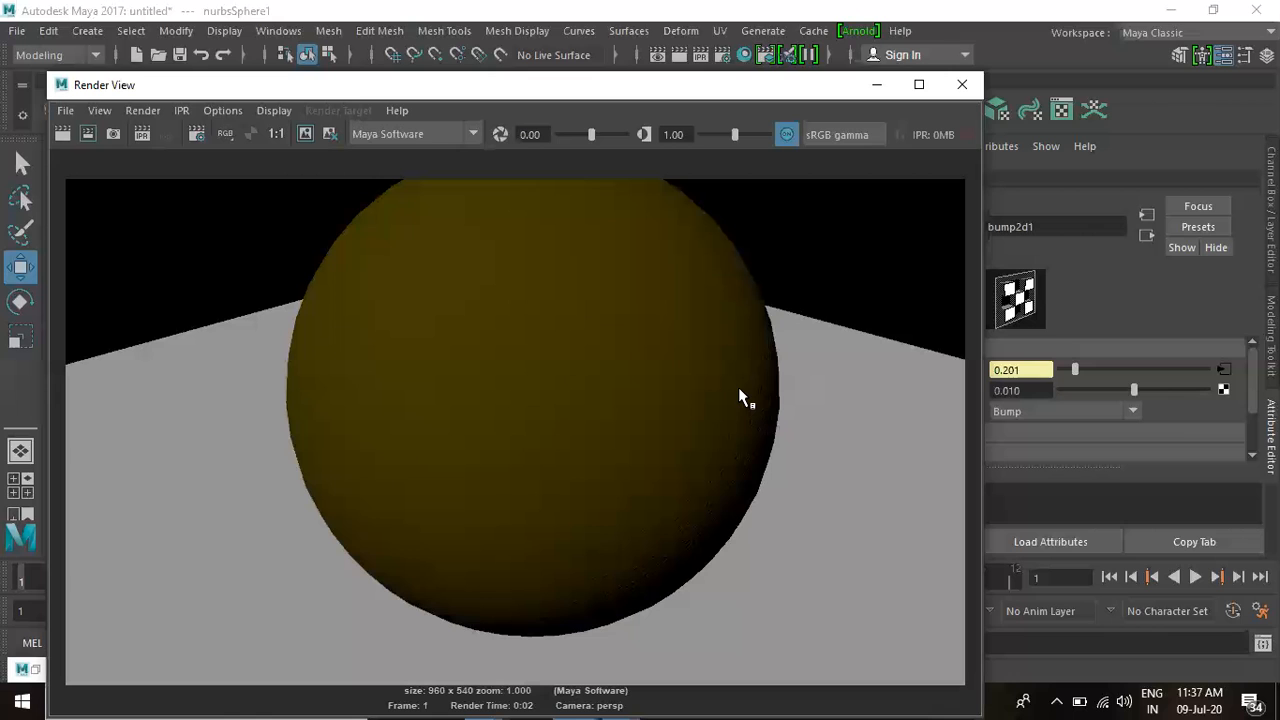
{"action": "left_click", "coordinate": [960, 94]}
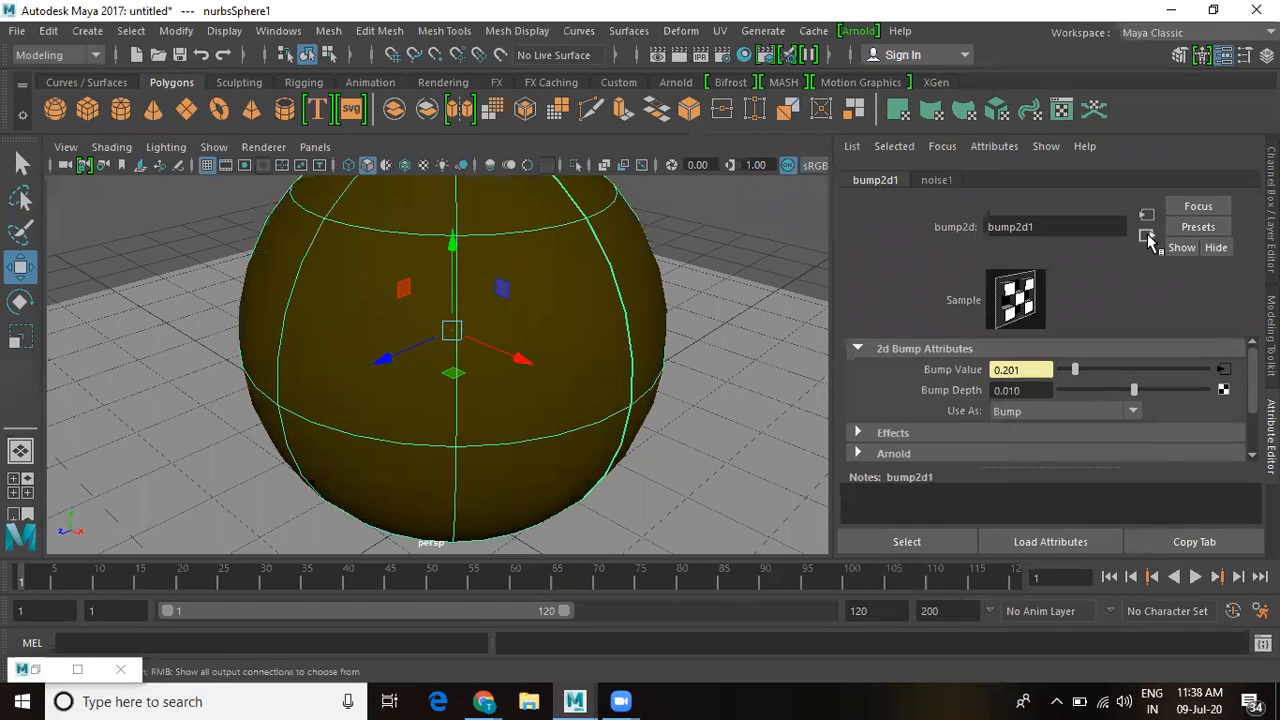
Step: Return to the sphere's lambert material "one" and break its Bump Mapping connection to the noise texture
{"action": "left_click", "coordinate": [1147, 237]}
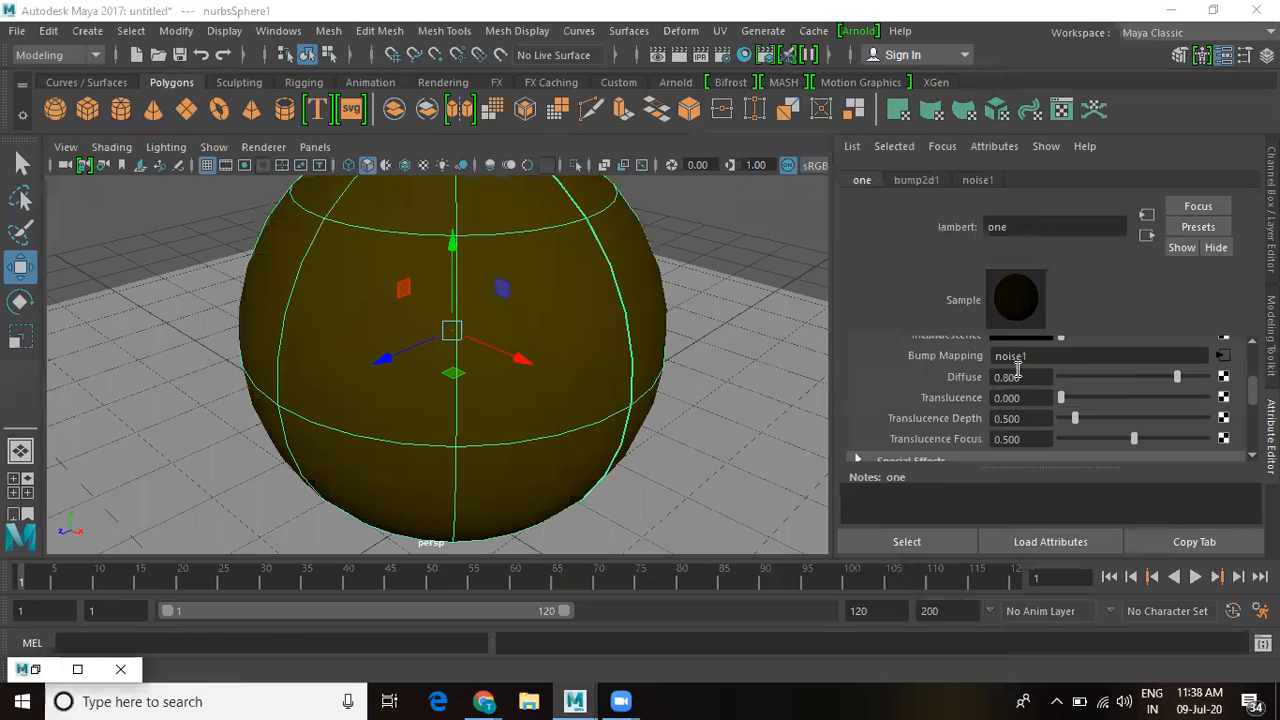
{"action": "right_click", "coordinate": [960, 366]}
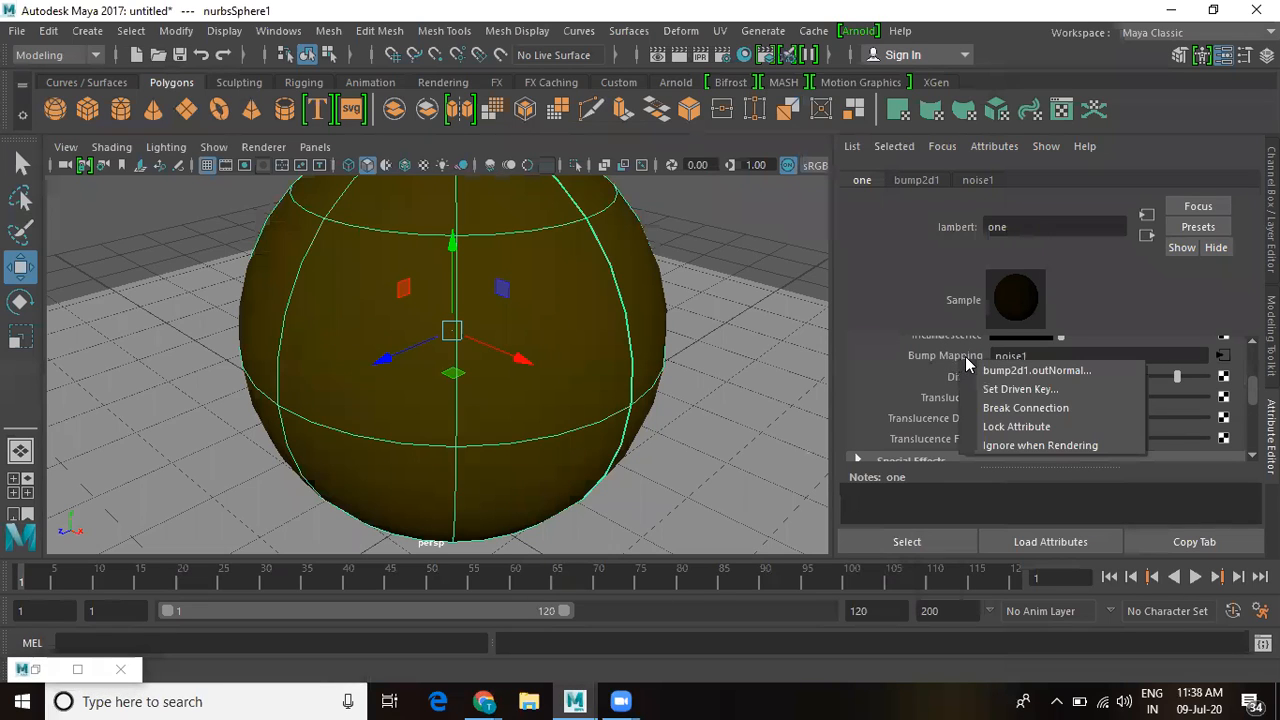
{"action": "left_click", "coordinate": [1010, 408]}
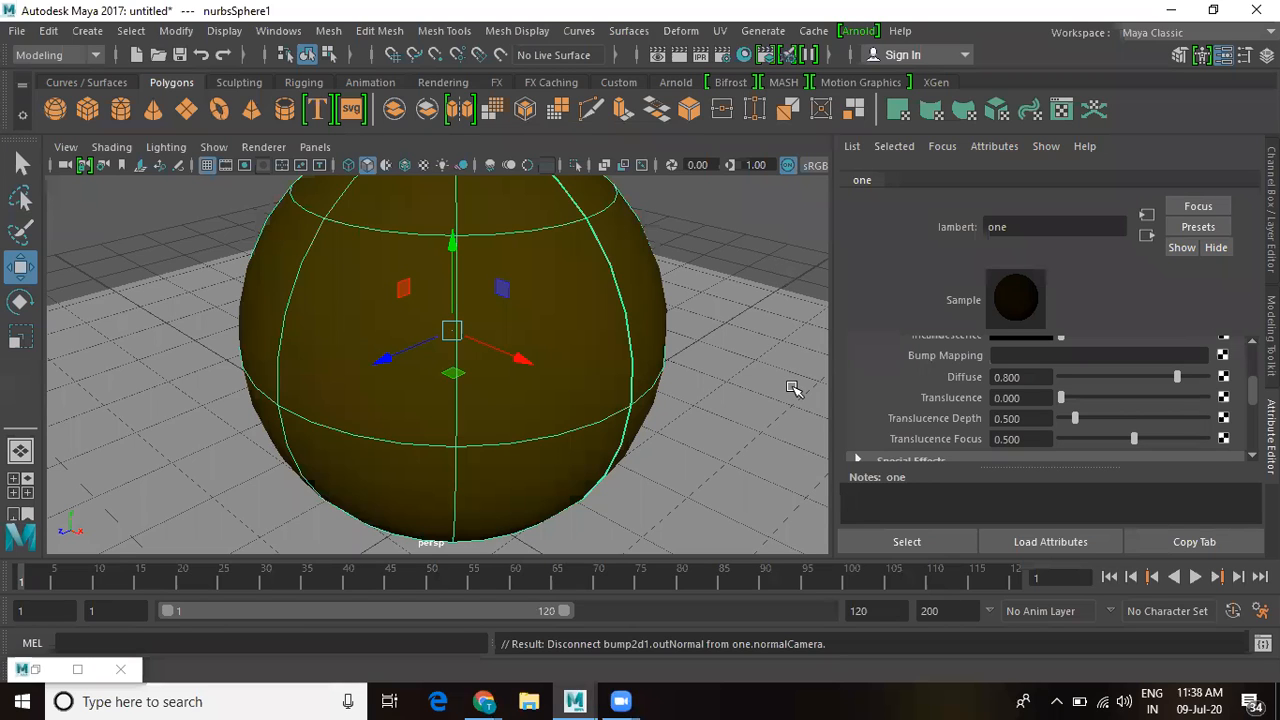
{"action": "left_click", "coordinate": [773, 283]}
{"action": "left_click", "coordinate": [668, 291]}
{"action": "left_click", "coordinate": [1040, 402]}
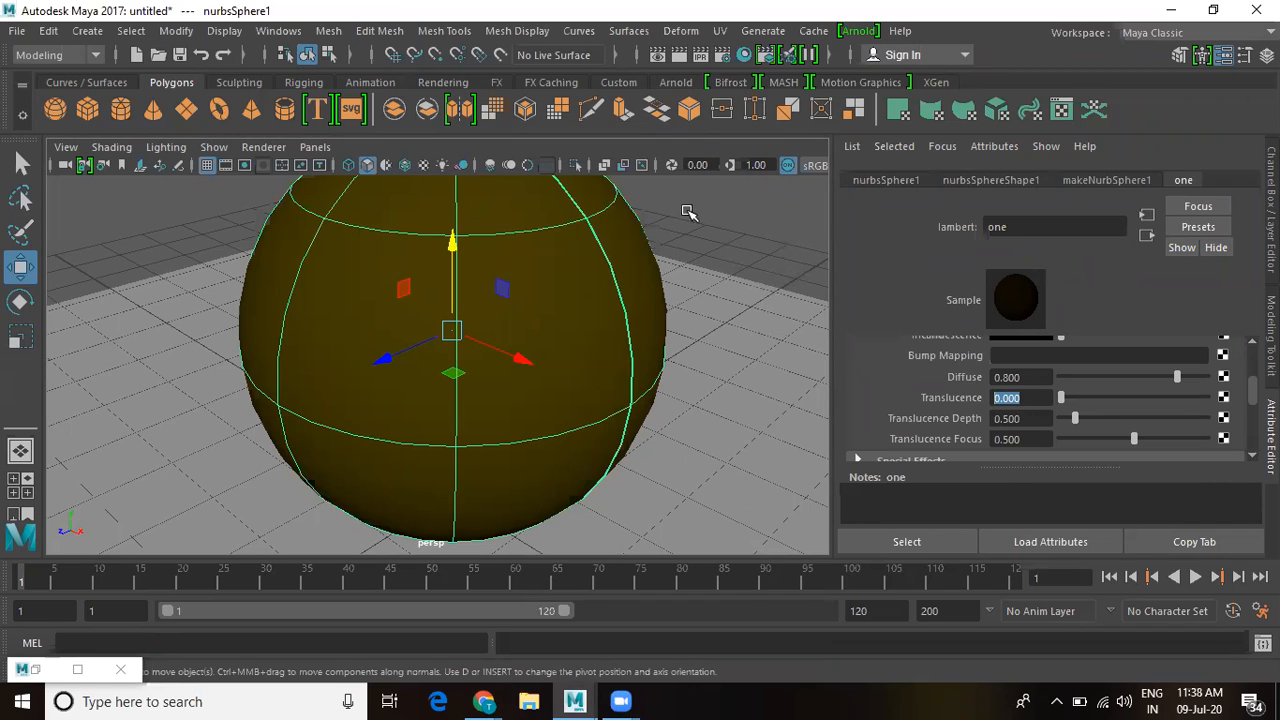
{"action": "left_click", "coordinate": [792, 226]}
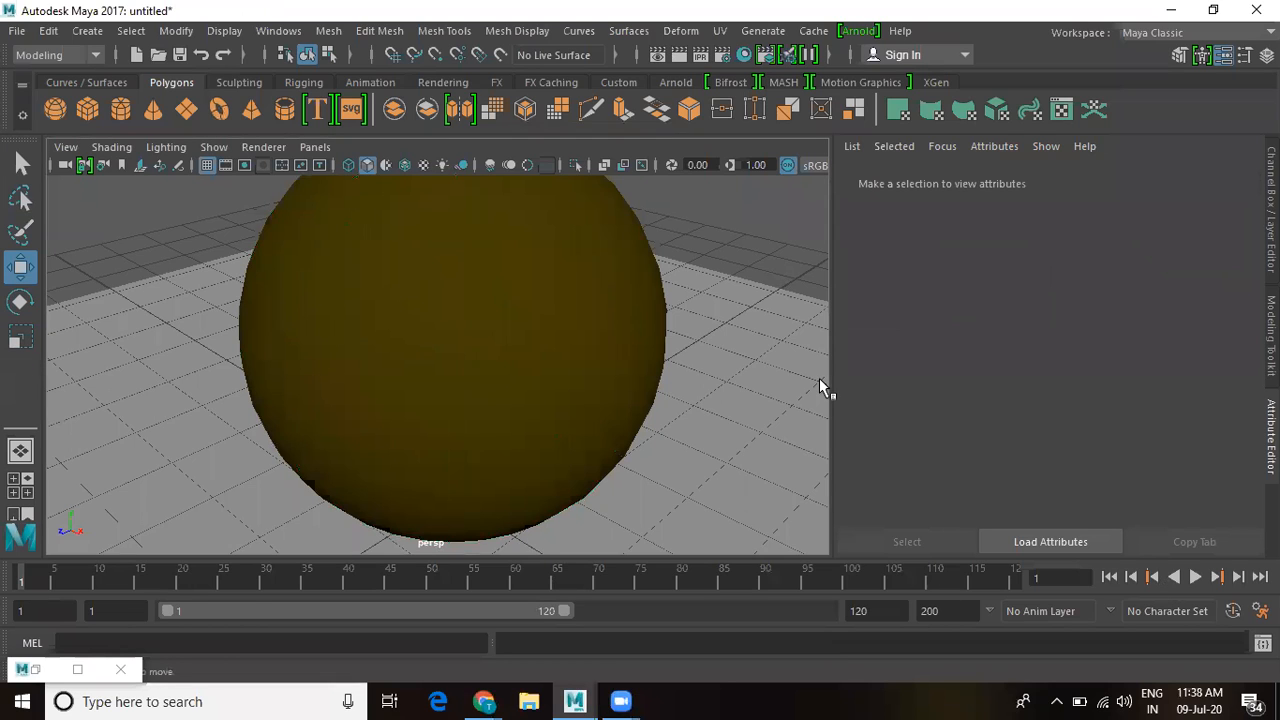
Step: Select the sphere and connect a Fractal texture to the Bump Mapping of its lambert material "one"
{"action": "left_click", "coordinate": [583, 238]}
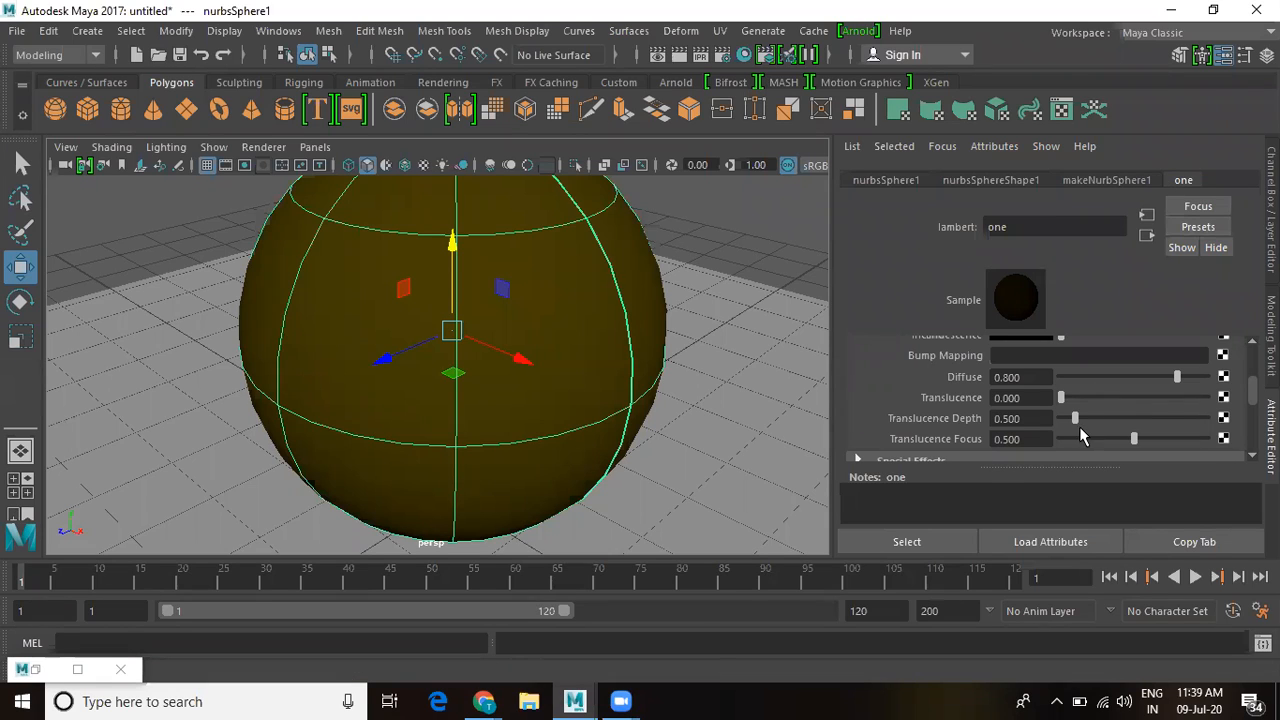
{"action": "scroll", "coordinate": [1044, 367], "scroll_direction": "up", "scroll_amount": 3}
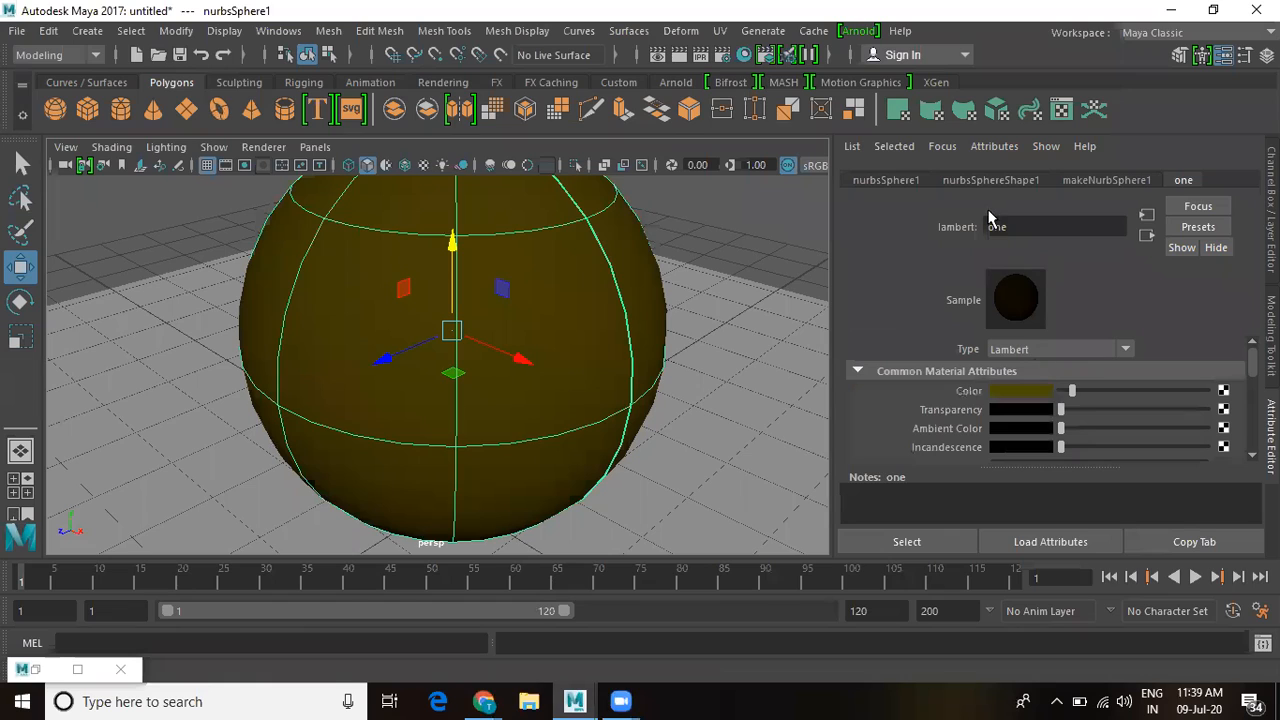
{"action": "scroll", "coordinate": [1040, 400], "scroll_direction": "down", "scroll_amount": 1}
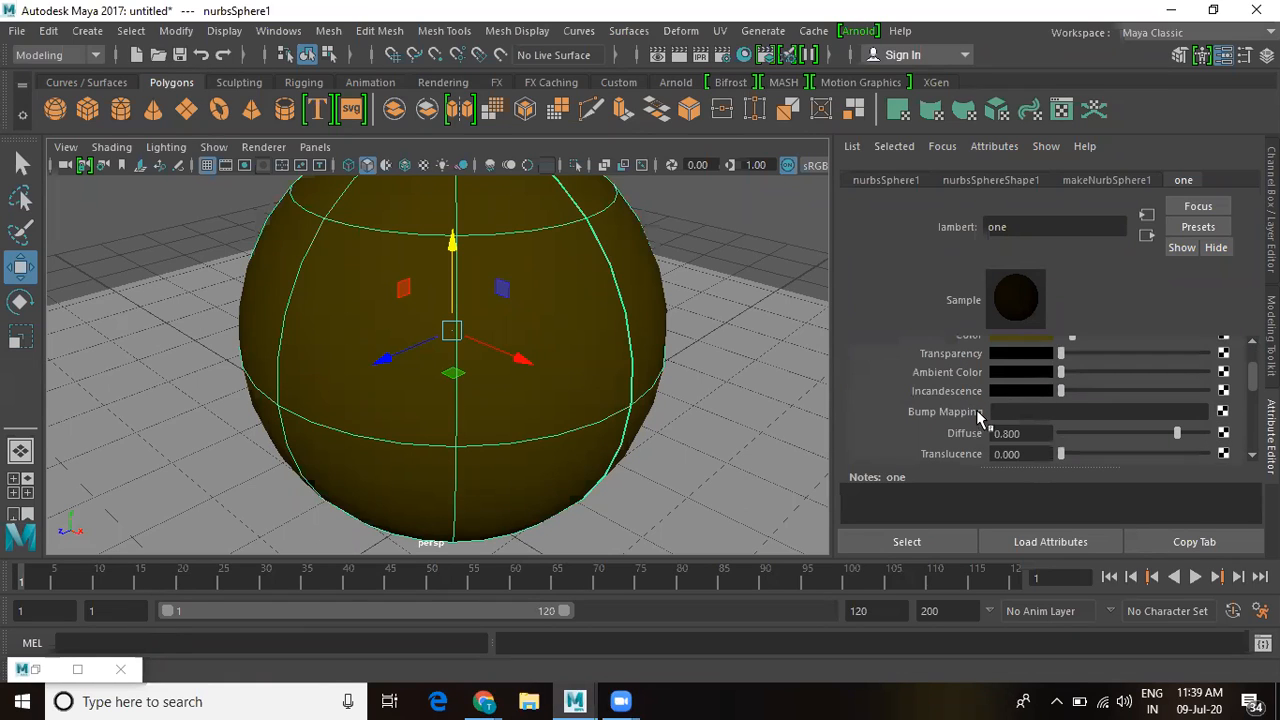
{"action": "left_click", "coordinate": [1223, 412]}
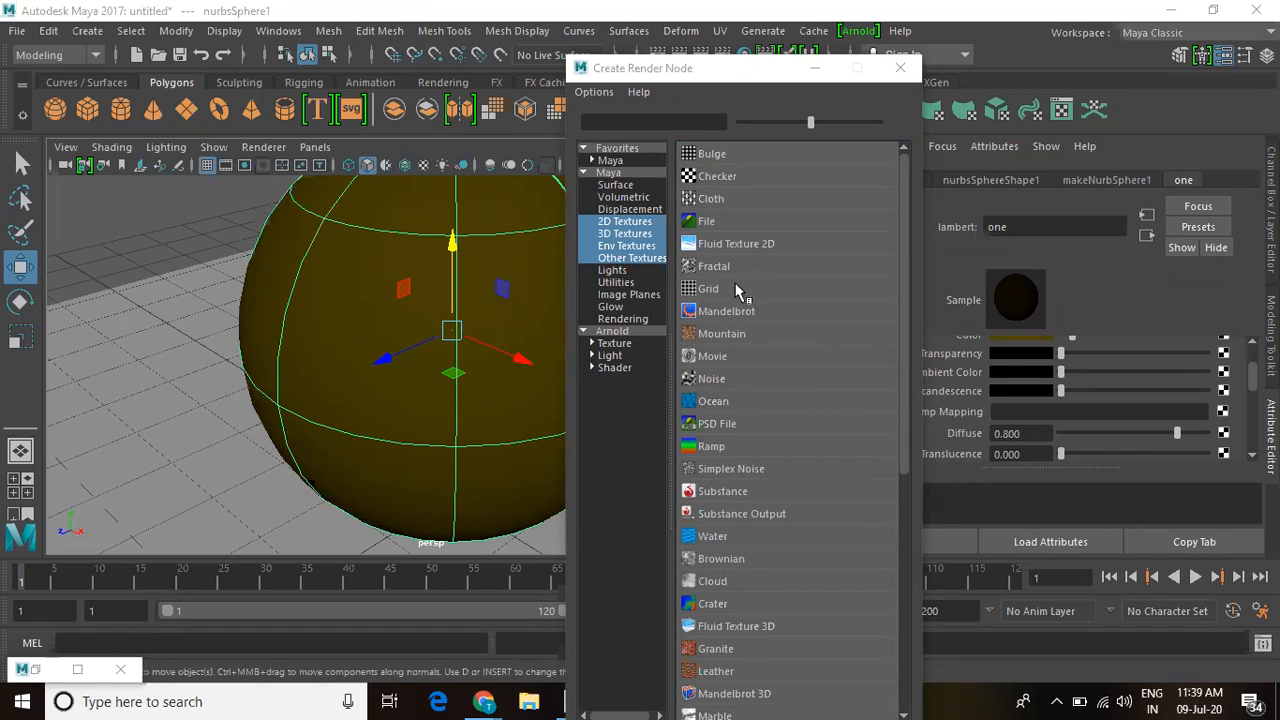
{"action": "left_click", "coordinate": [707, 270]}
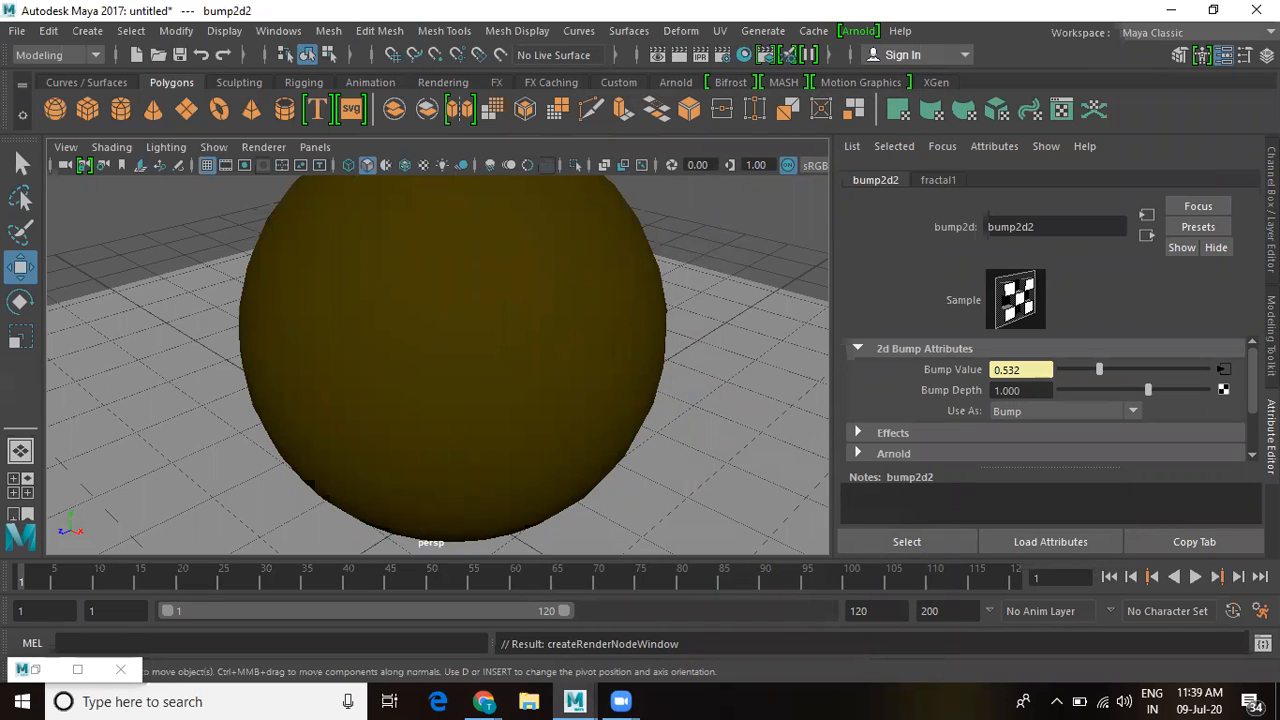
Step: Set the Bump Depth of the fractal's bump2d node to 0.1, render the sphere and minimize the render window
{"action": "left_click", "coordinate": [1040, 390]}
{"action": "type", "text": "0"}
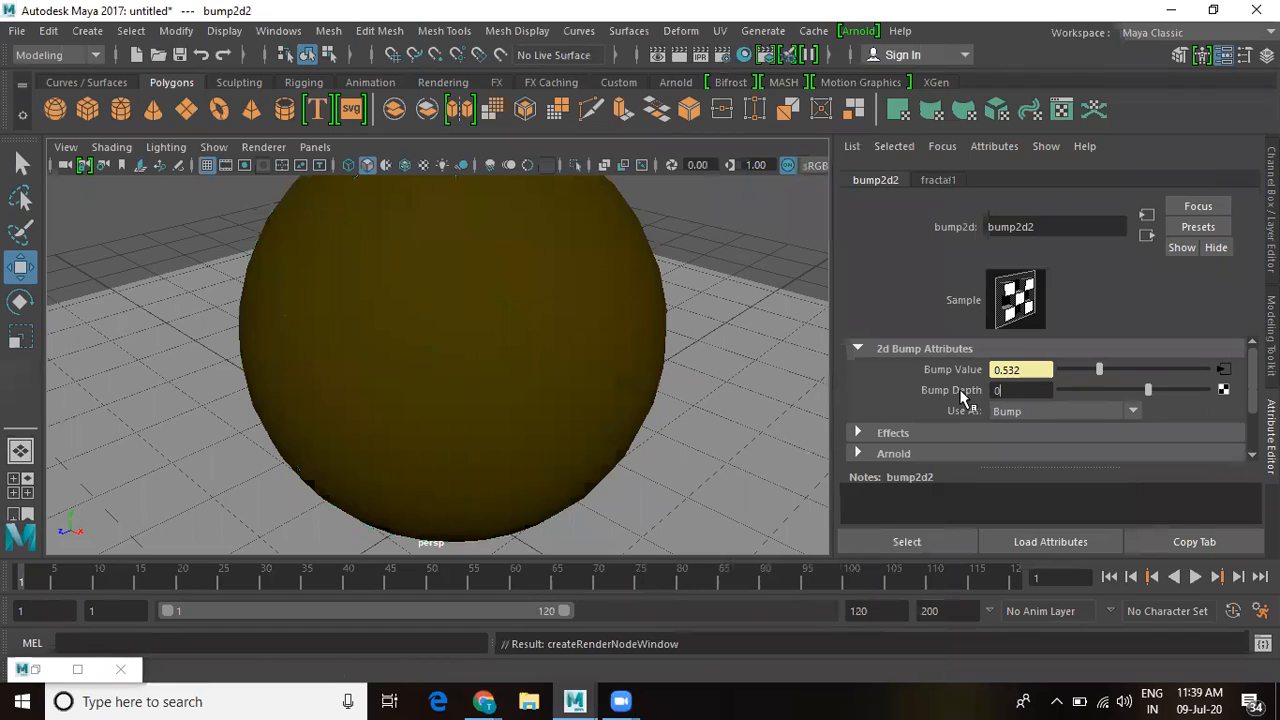
{"action": "type", "text": ".1"}
{"action": "key", "text": "Return"}
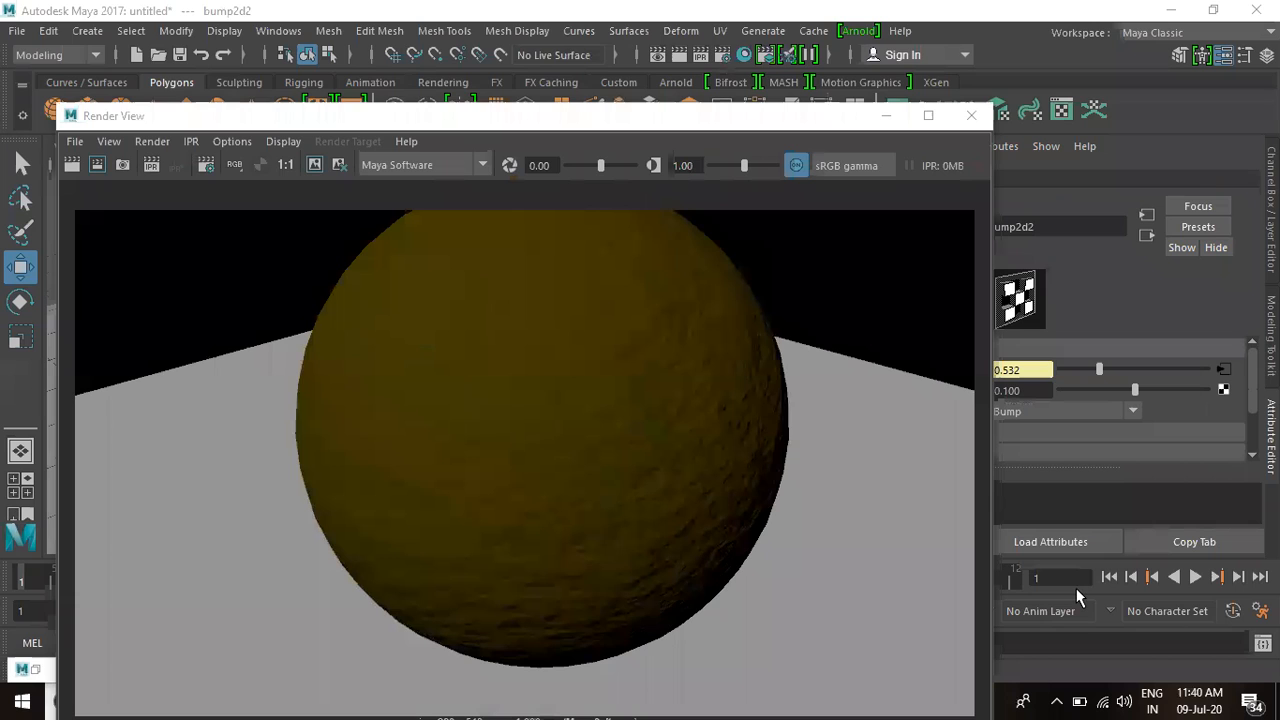
{"action": "left_click", "coordinate": [880, 116]}
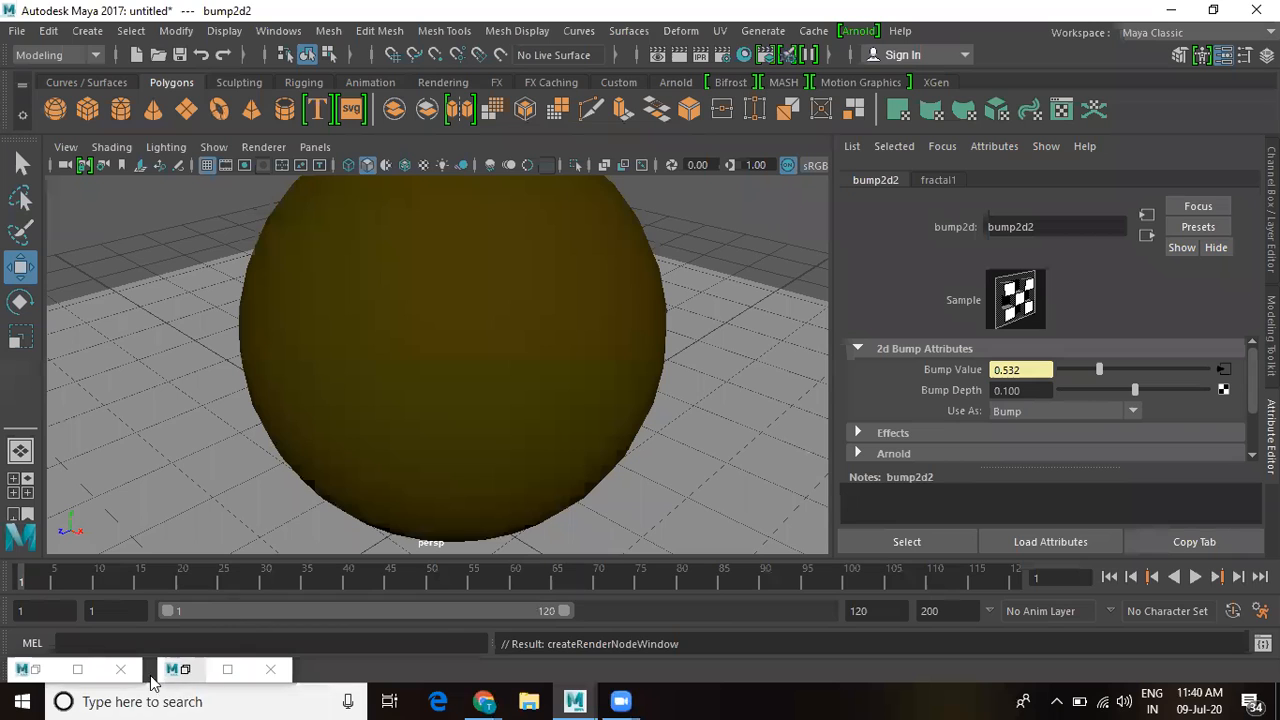
Step: Delete the "one" material with its fractal bump network in Hypershade, undo the deletion and minimize Hypershade
{"action": "left_click", "coordinate": [35, 669]}
{"action": "key", "text": "a"}
{"action": "left_click_drag", "start_coordinate": [772, 462], "coordinate": [723, 390]}
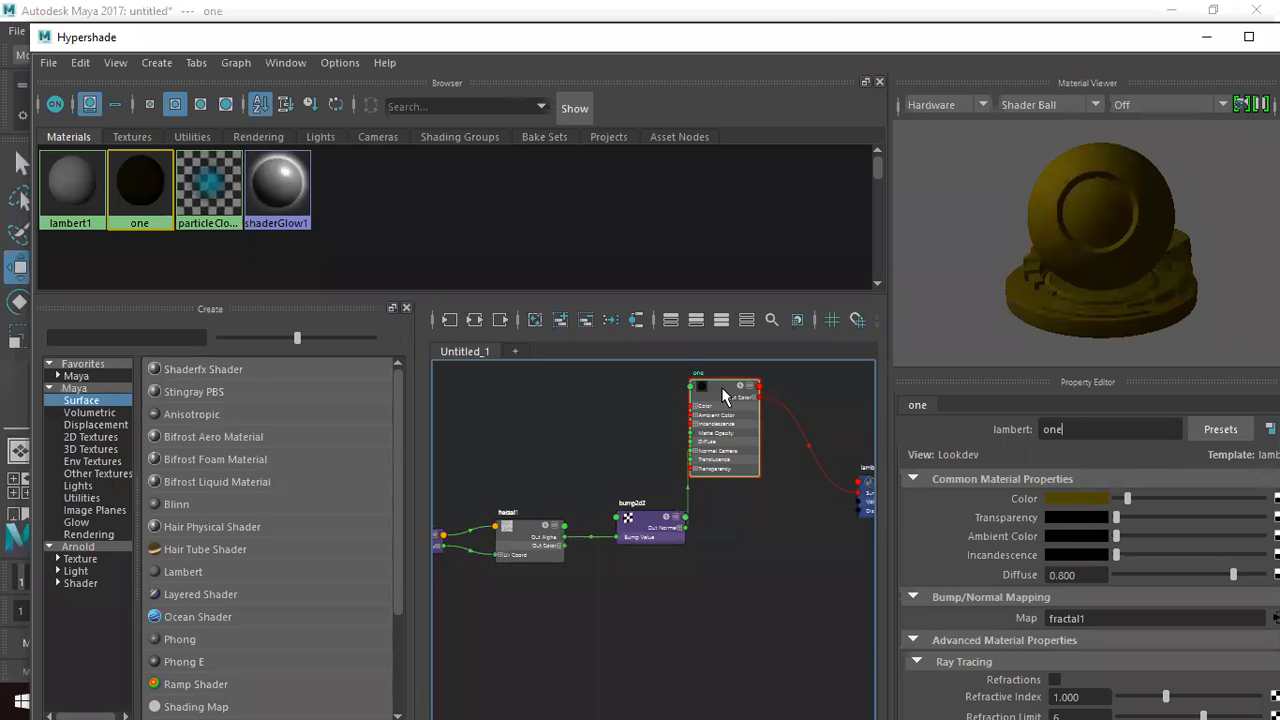
{"action": "left_click_drag", "start_coordinate": [522, 376], "coordinate": [877, 591]}
{"action": "key", "text": "Delete"}
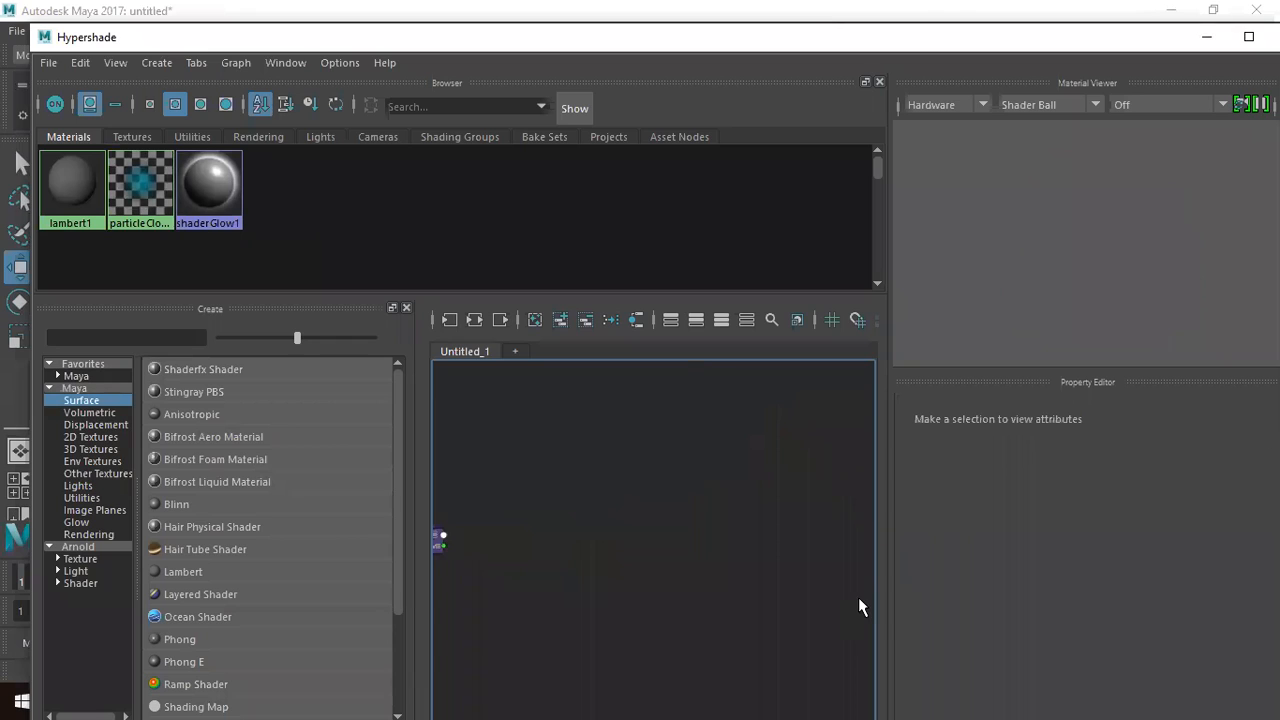
{"action": "key", "text": "ctrl+z"}
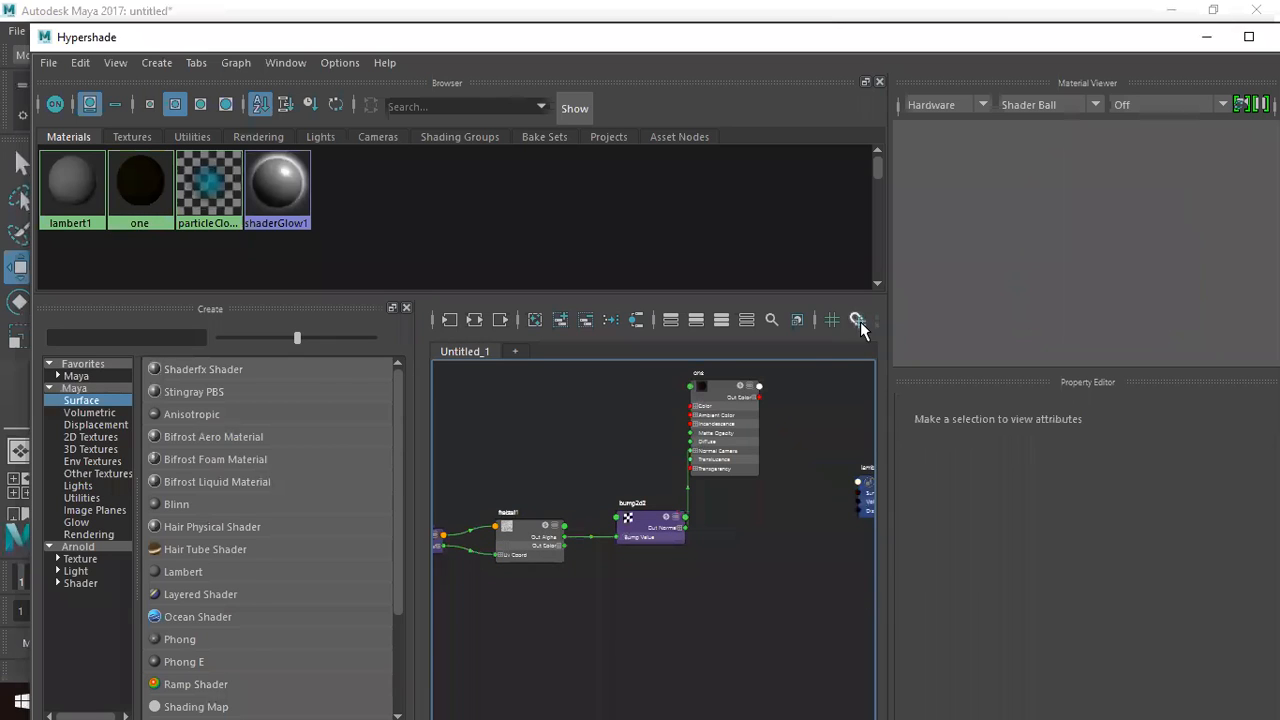
{"action": "left_click", "coordinate": [1207, 43]}
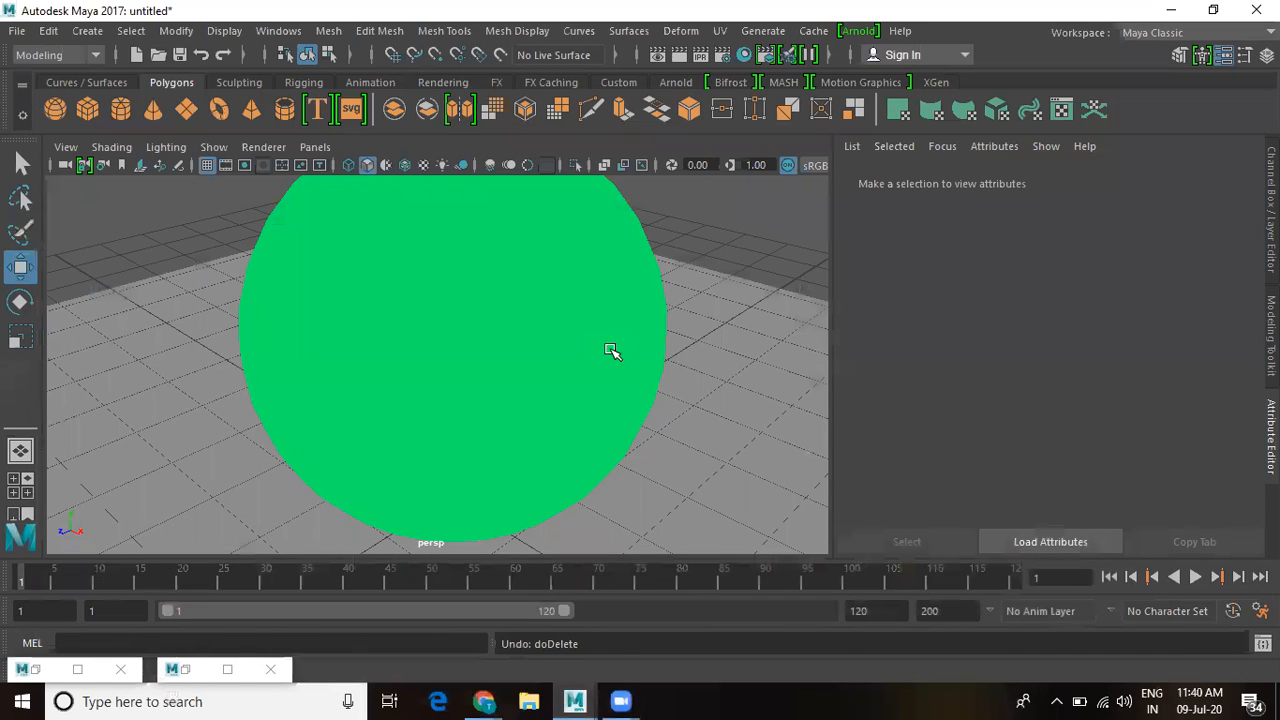
Step: Select the sphere in the perspective view and assign it a new Blinn material
{"action": "scroll", "coordinate": [556, 316], "scroll_direction": "down", "scroll_amount": 5}
{"action": "left_click", "coordinate": [505, 248]}
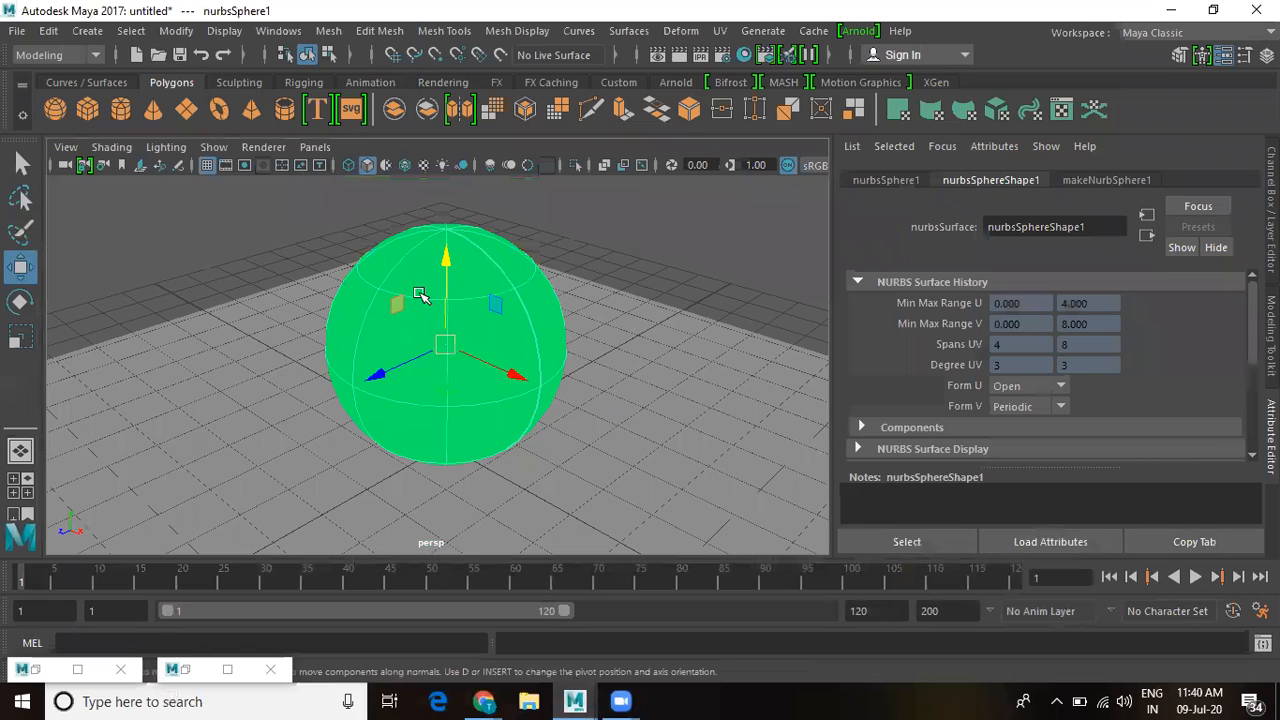
{"action": "right_click", "coordinate": [477, 289]}
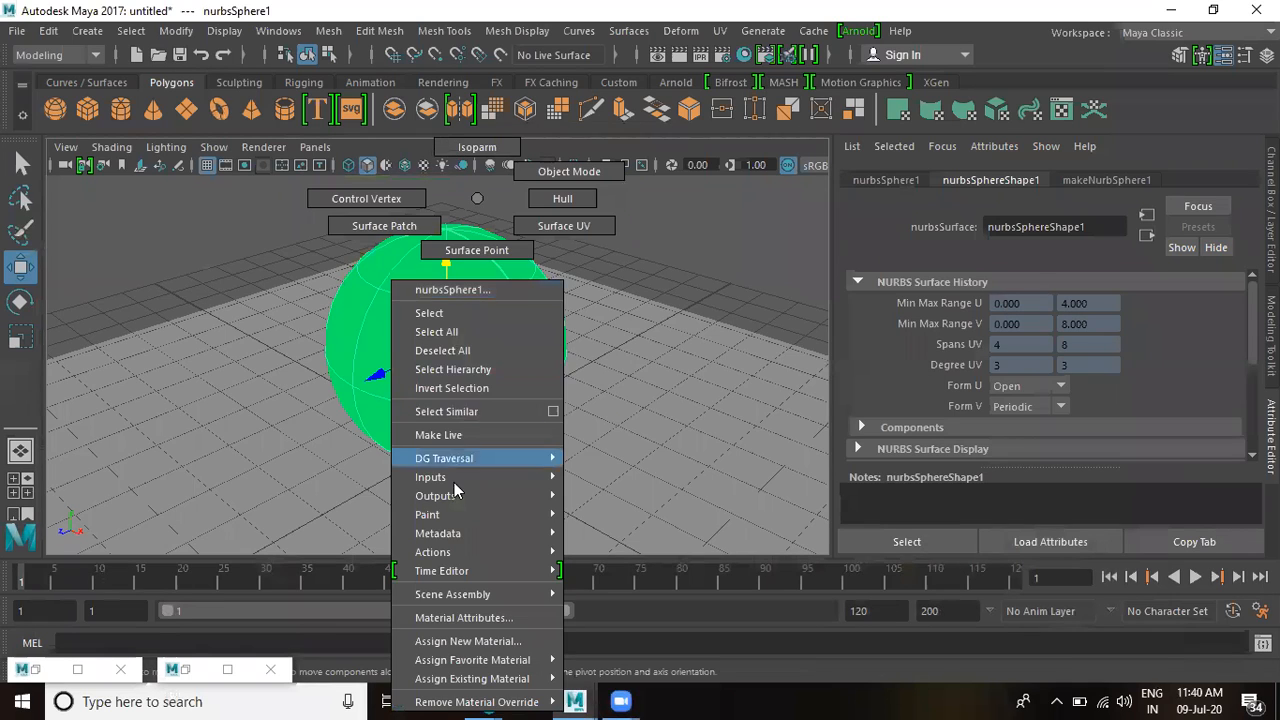
{"action": "left_click", "coordinate": [450, 641]}
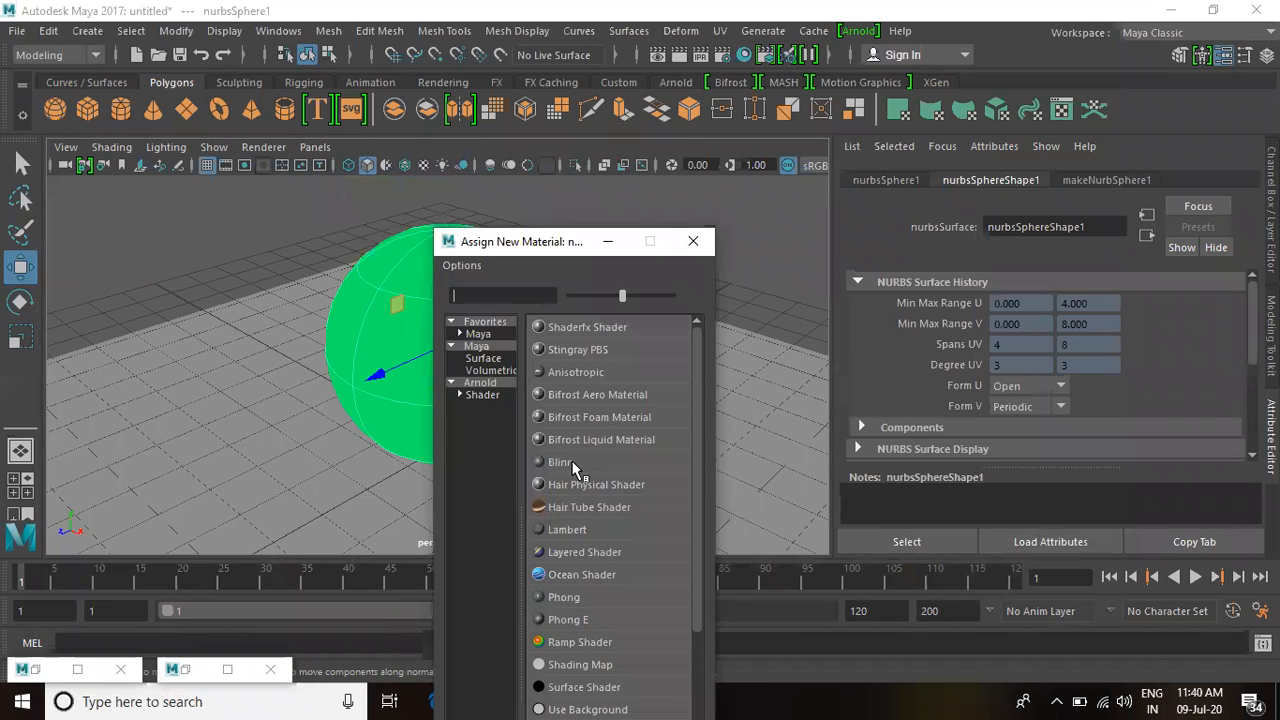
{"action": "left_click", "coordinate": [575, 468]}
{"action": "scroll", "coordinate": [463, 308], "scroll_direction": "up", "scroll_amount": 5}
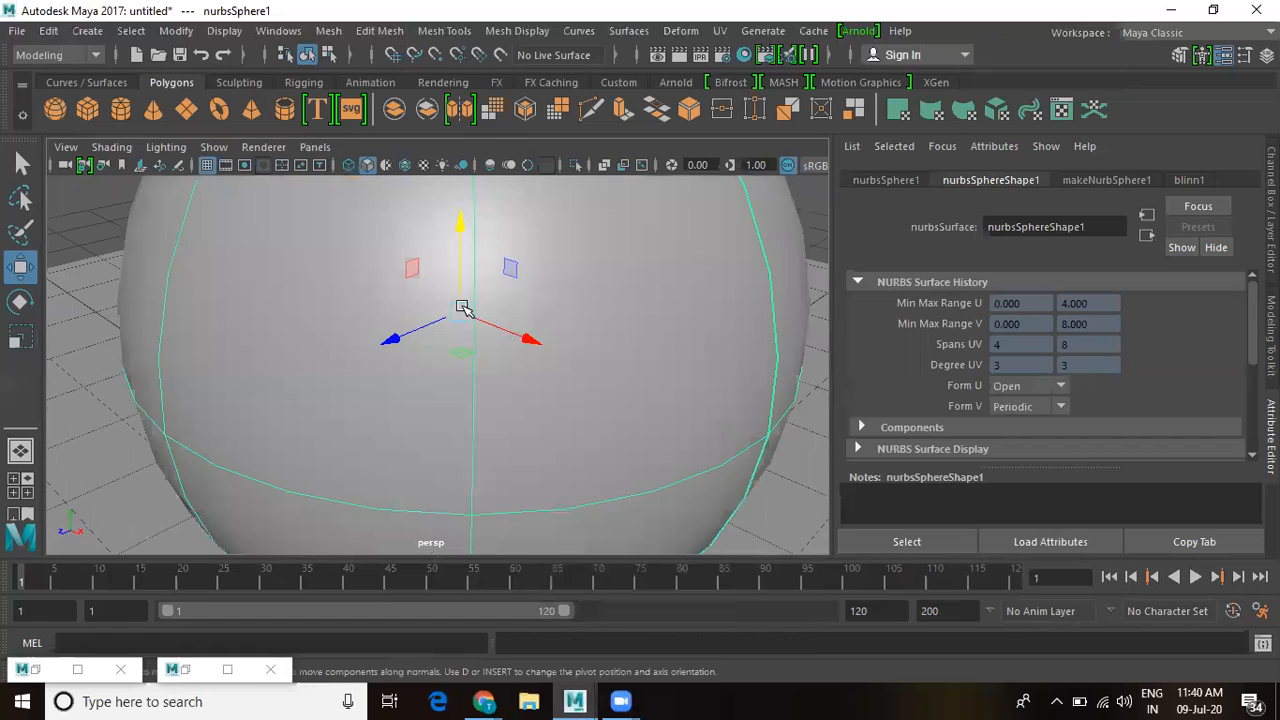
{"action": "scroll", "coordinate": [500, 280], "scroll_direction": "down", "scroll_amount": 5}
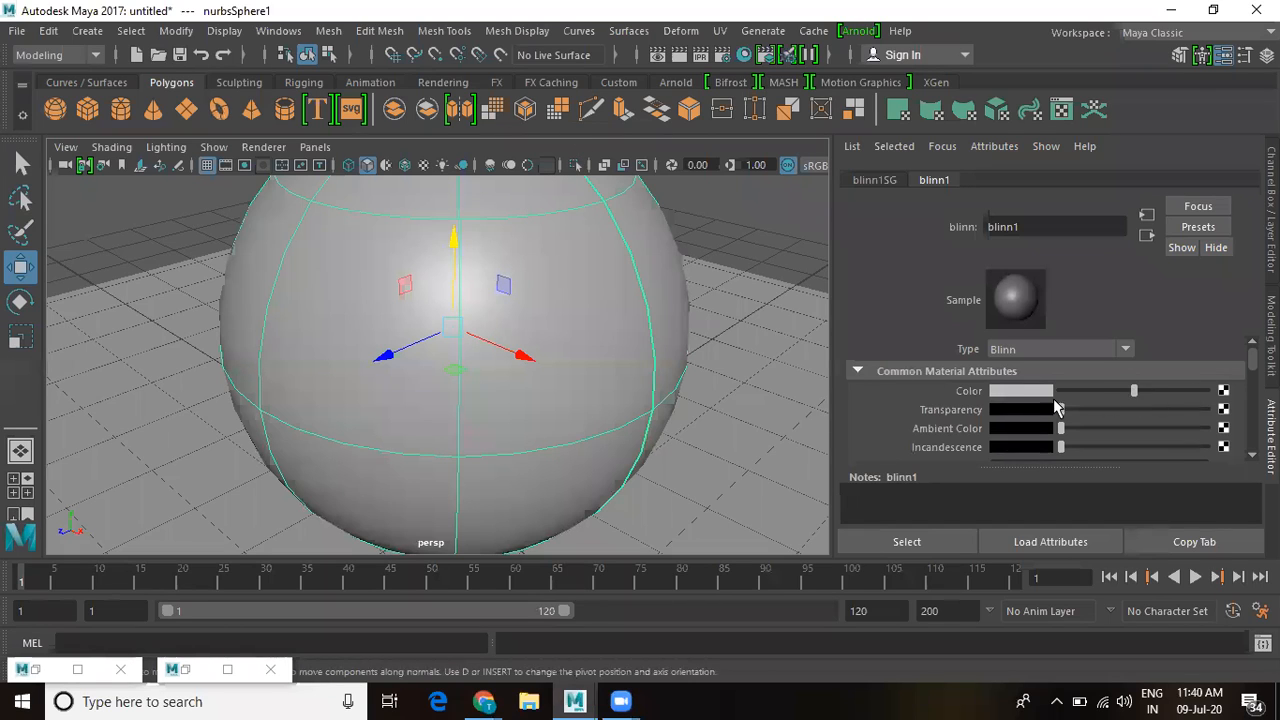
Step: Set the Color of the sphere's Blinn material to a dark reddish brown
{"action": "left_click", "coordinate": [1018, 391]}
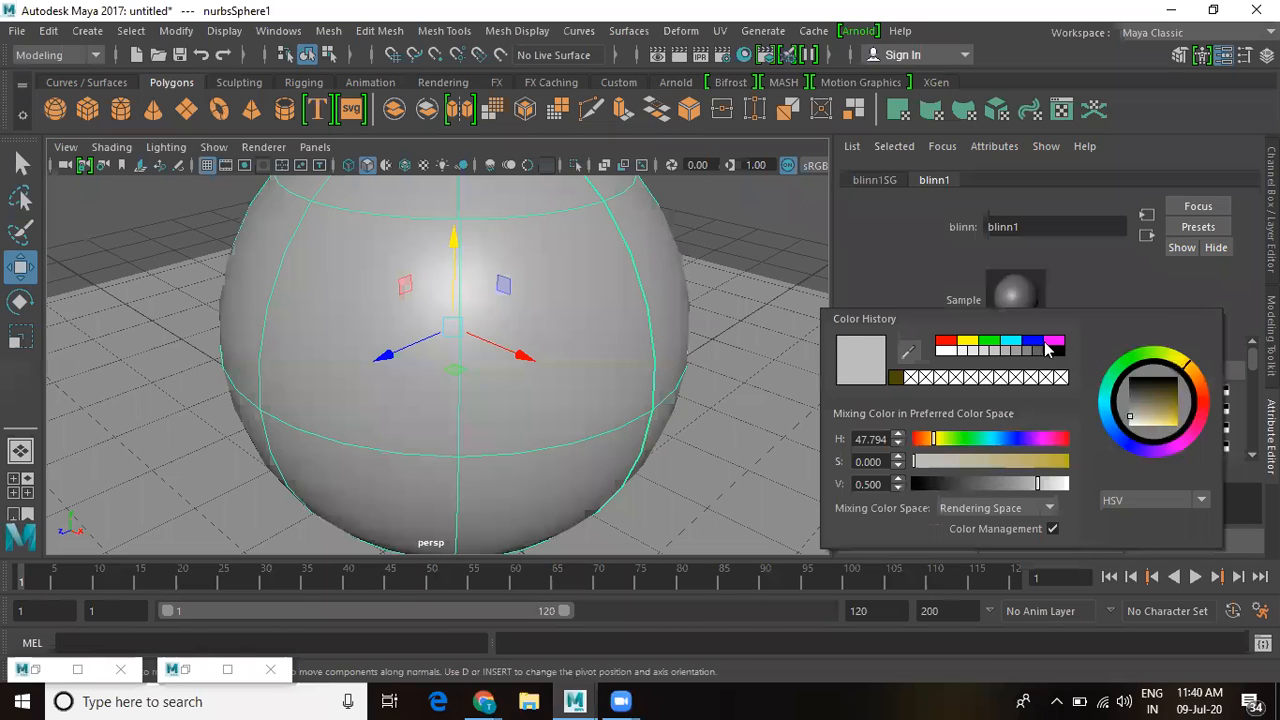
{"action": "left_click", "coordinate": [1166, 398]}
{"action": "left_click_drag", "start_coordinate": [1188, 398], "coordinate": [1207, 402]}
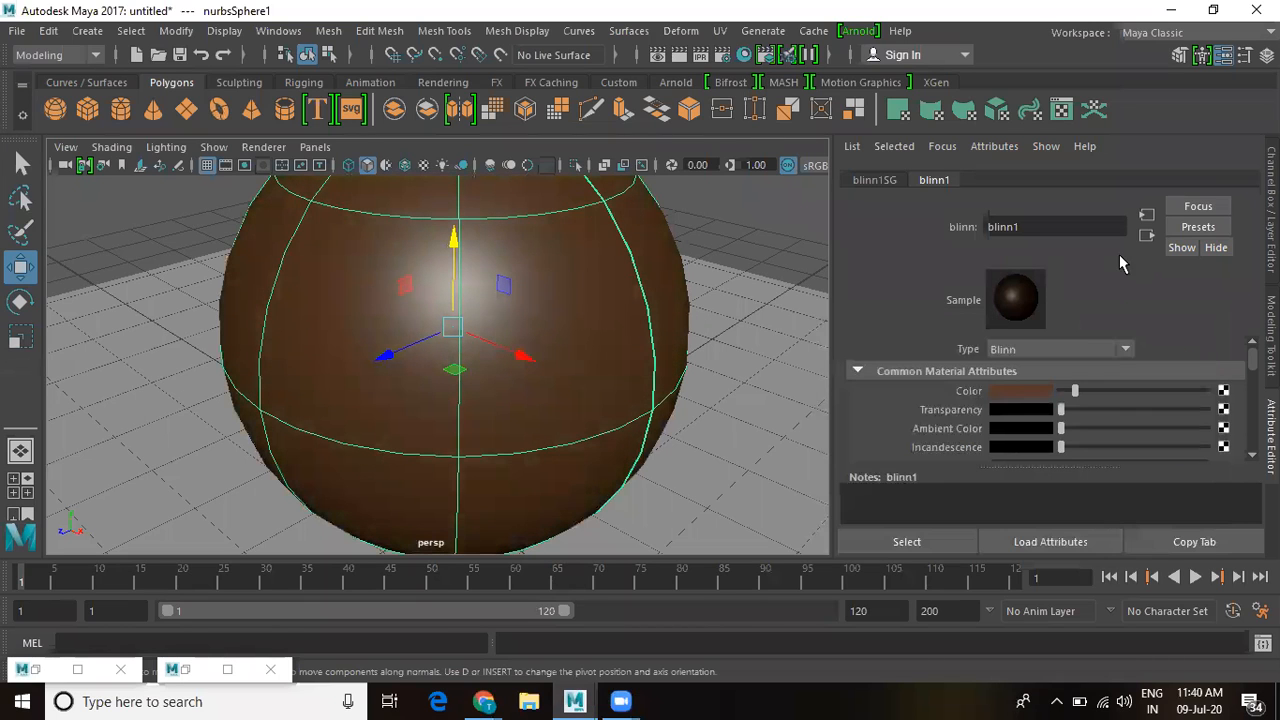
{"action": "scroll", "coordinate": [1068, 420], "scroll_direction": "down", "scroll_amount": 3}
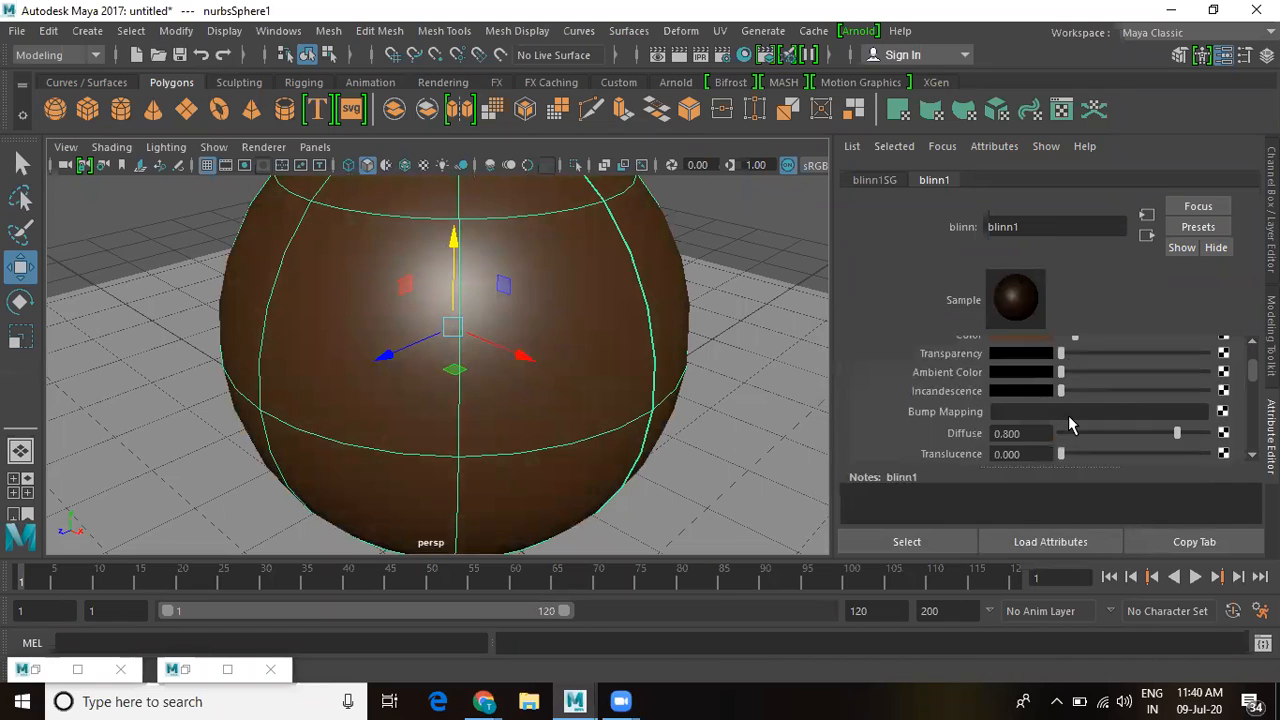
Step: Lower the Eccentricity of the sphere's Blinn material to about 0.143, render the view and close the render window
{"action": "scroll", "coordinate": [1050, 414], "scroll_direction": "down", "scroll_amount": 4}
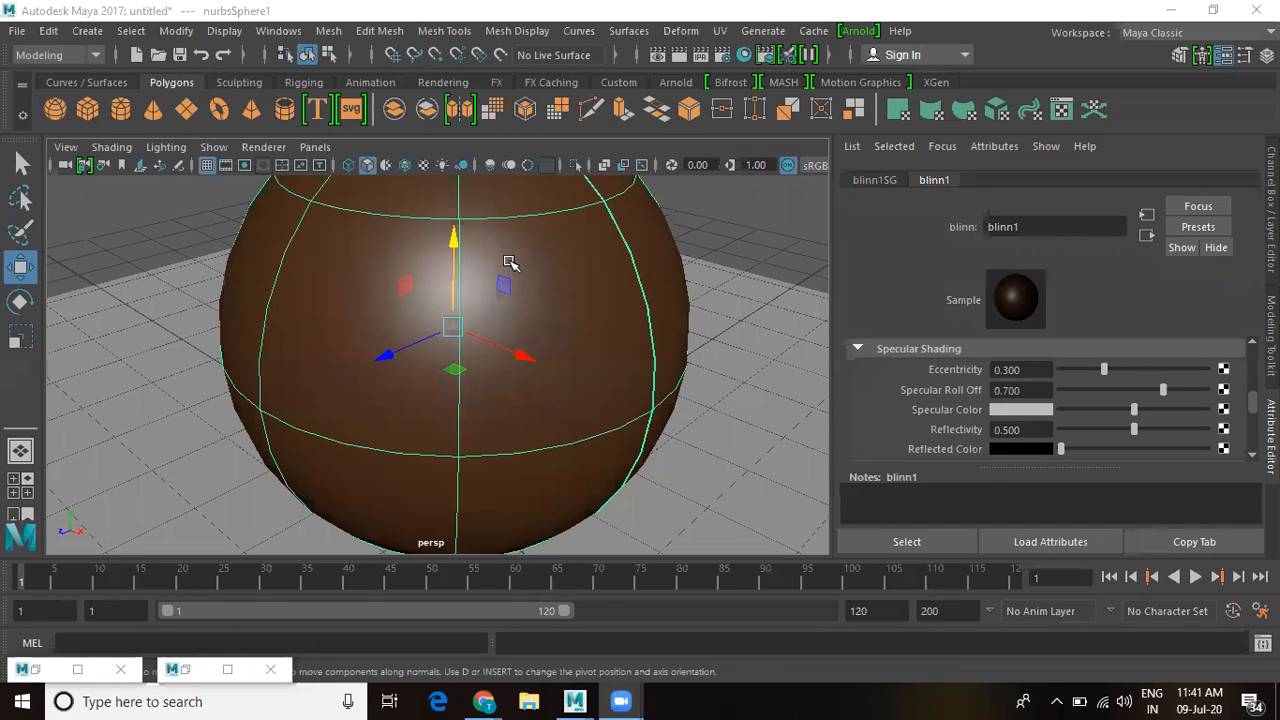
{"action": "left_click_drag", "start_coordinate": [1108, 372], "coordinate": [1081, 378]}
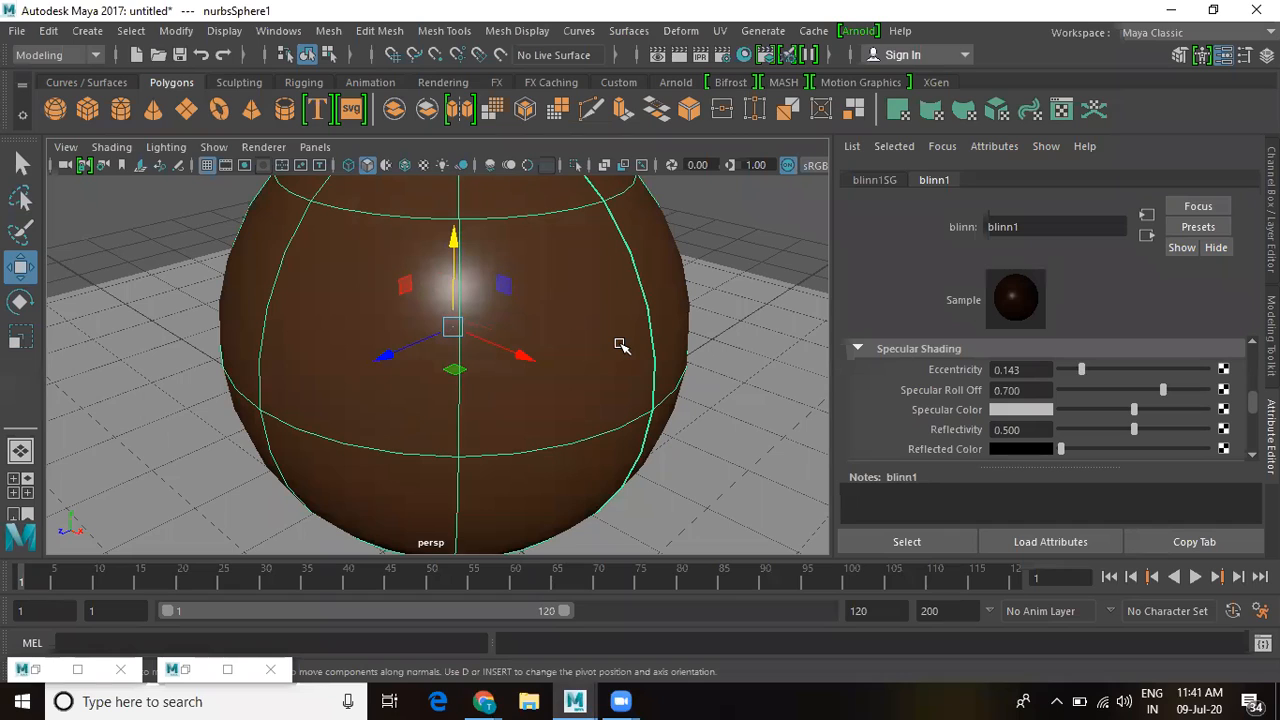
{"action": "left_click", "coordinate": [678, 55]}
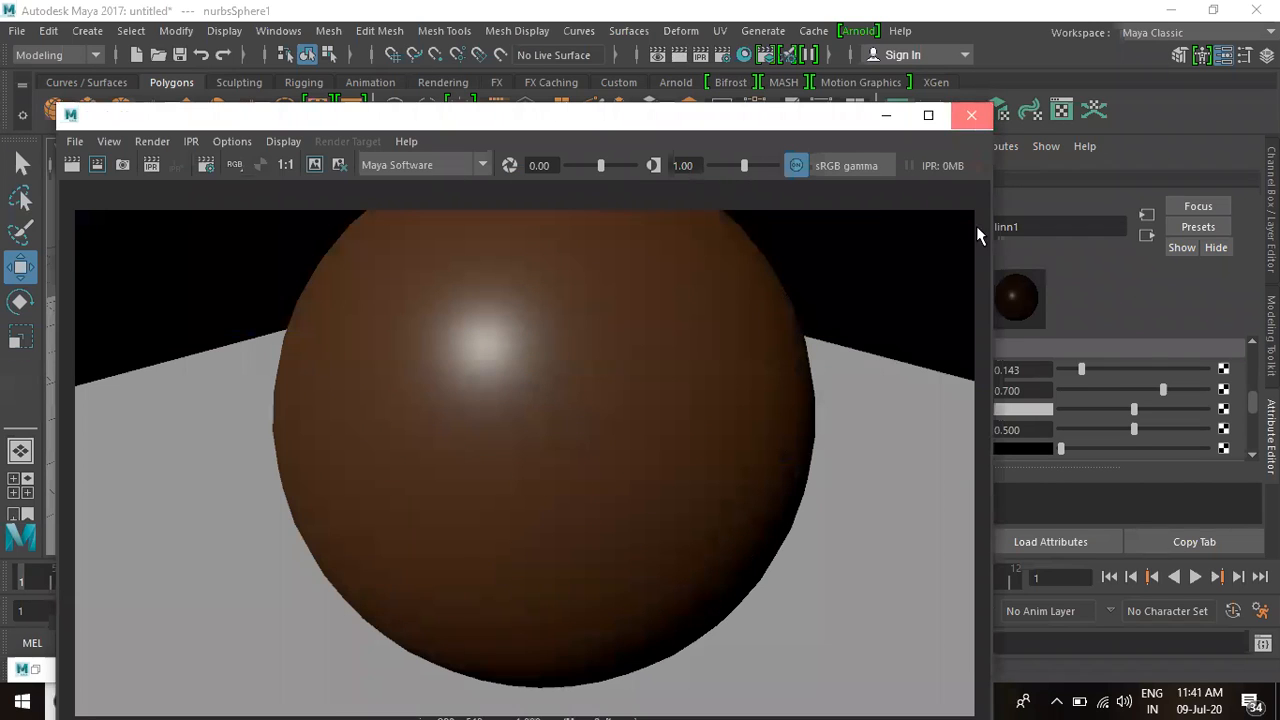
{"action": "left_click", "coordinate": [973, 117]}
Step: Set the Specular Roll Off of the sphere's Blinn material to 2, render the view and close the render window
{"action": "left_click", "coordinate": [1024, 390]}
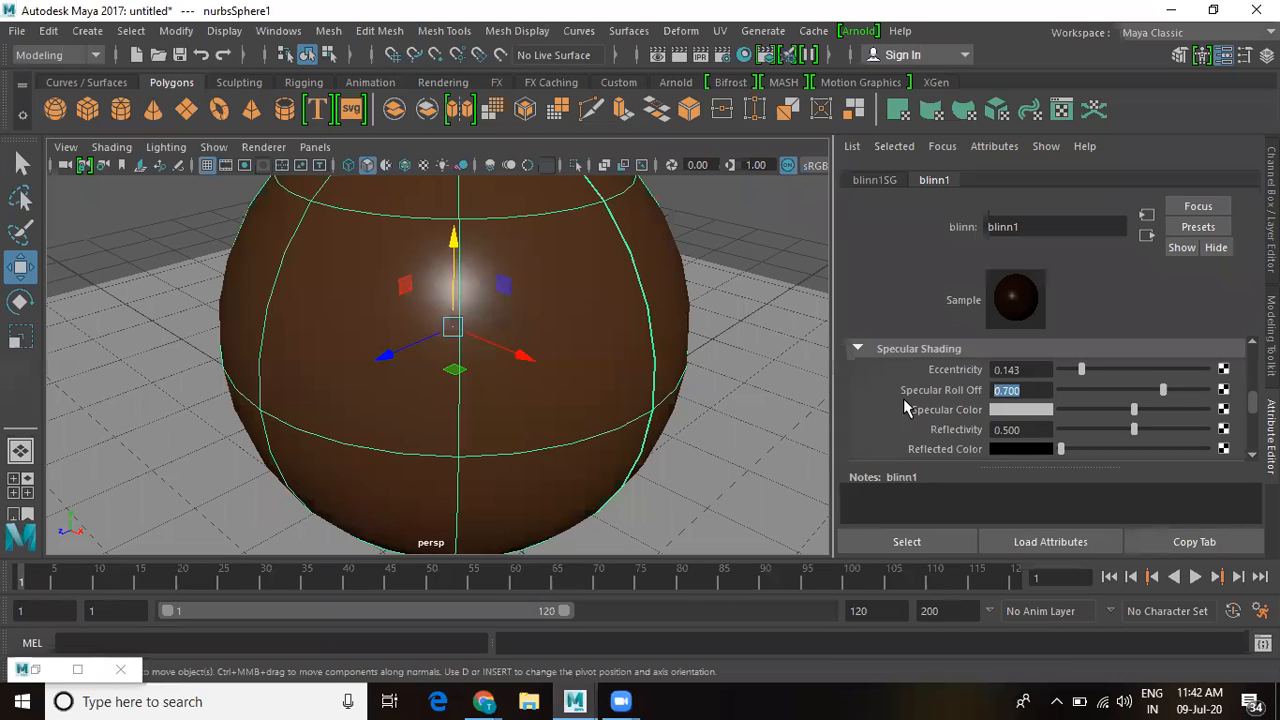
{"action": "type", "text": "2"}
{"action": "key", "text": "Return"}
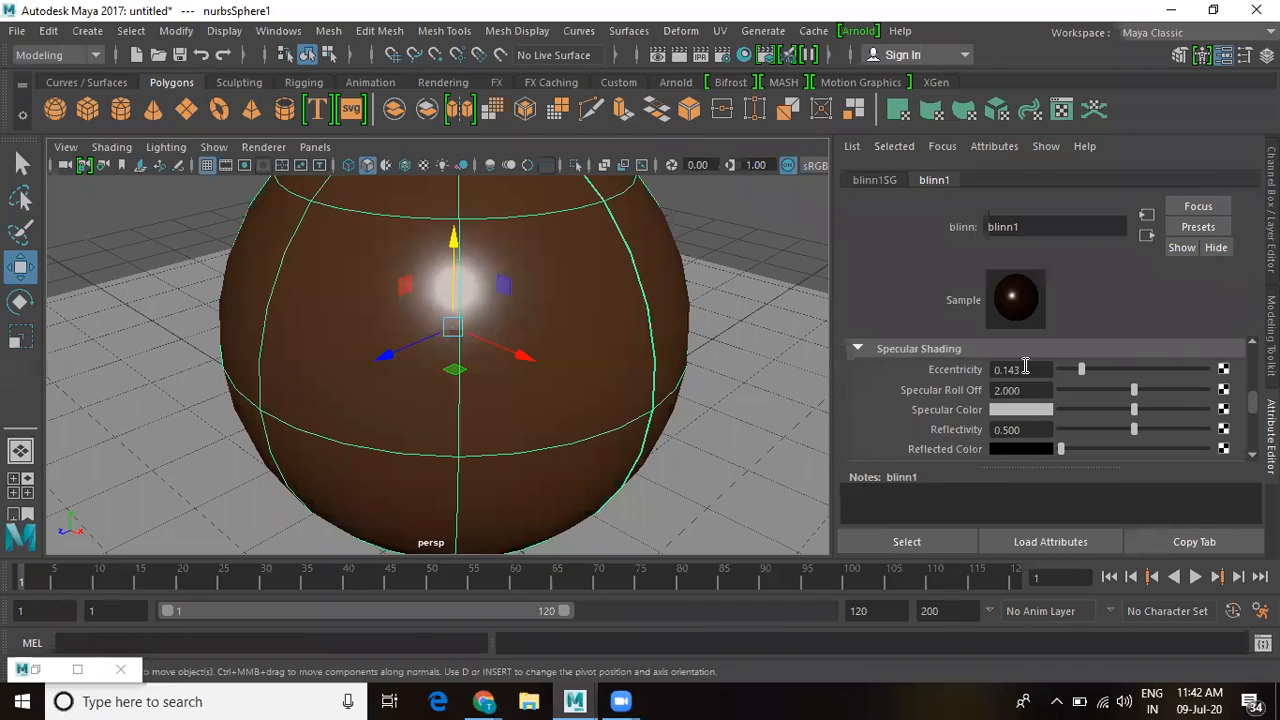
{"action": "left_click", "coordinate": [679, 55]}
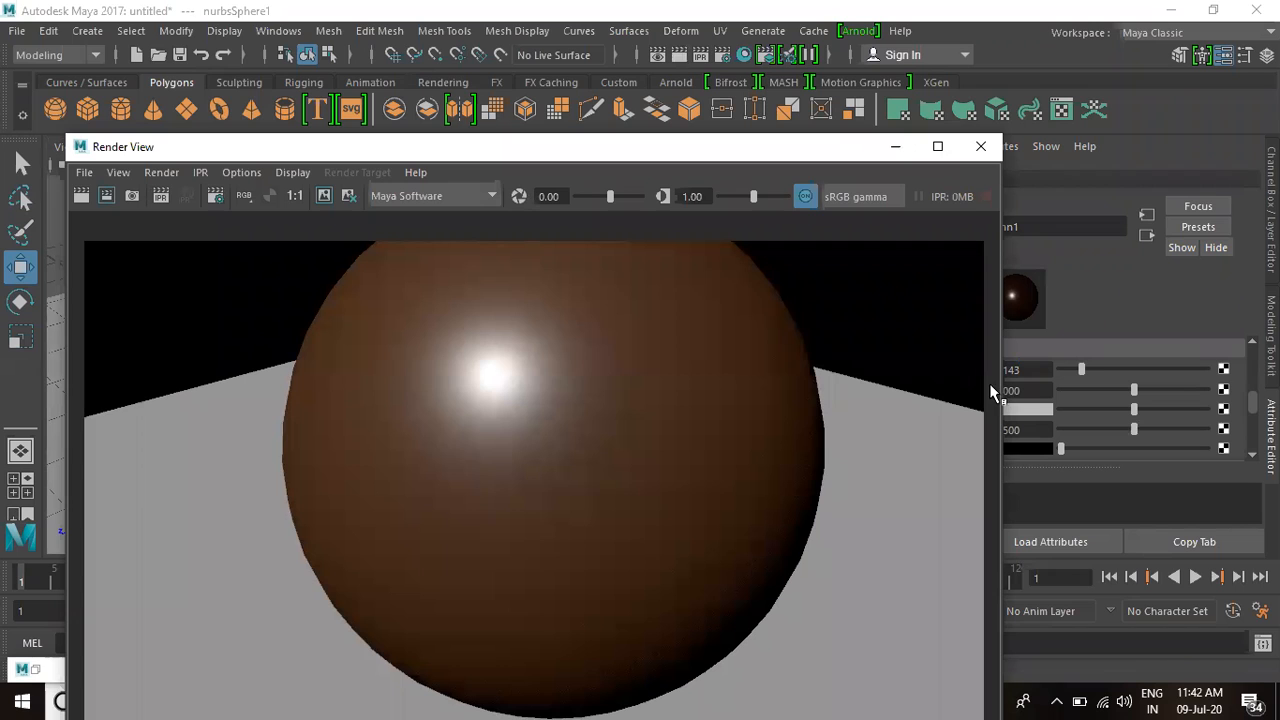
{"action": "left_click", "coordinate": [977, 148]}
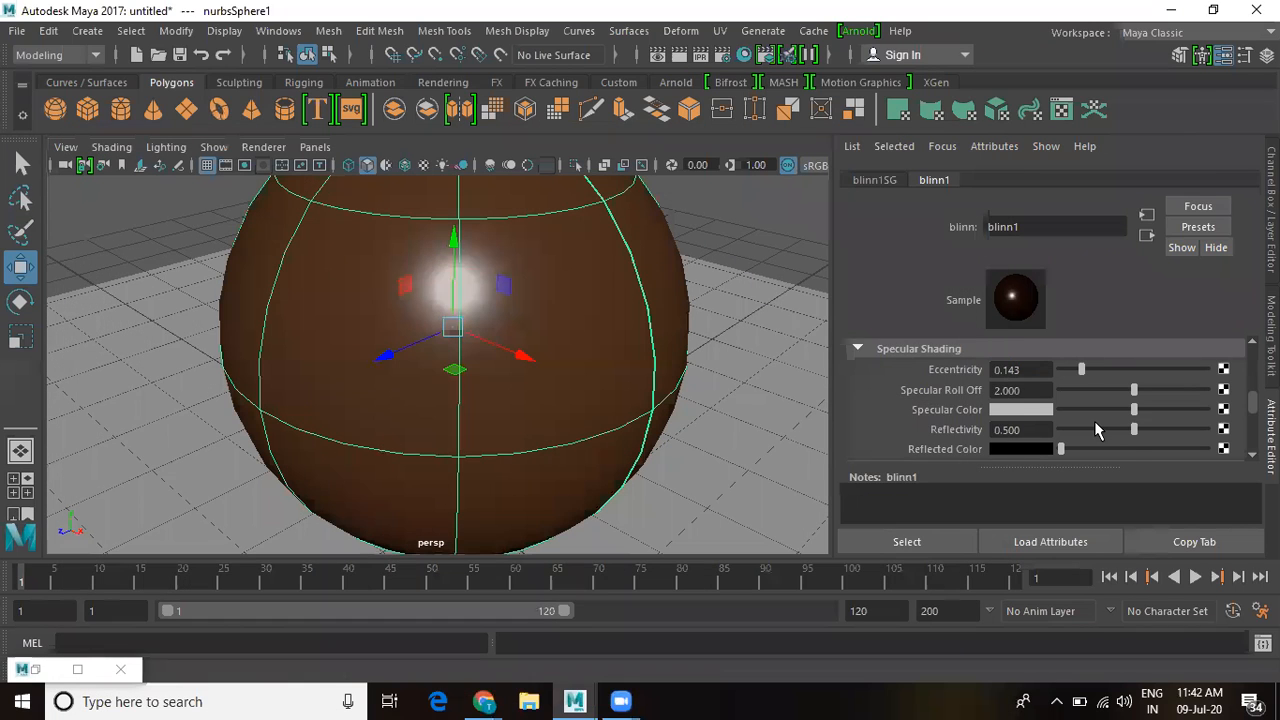
Step: Connect a Fractal texture to the Bump Mapping of the sphere's Blinn material
{"action": "scroll", "coordinate": [1097, 430], "scroll_direction": "up", "scroll_amount": 4}
{"action": "left_click", "coordinate": [1223, 355]}
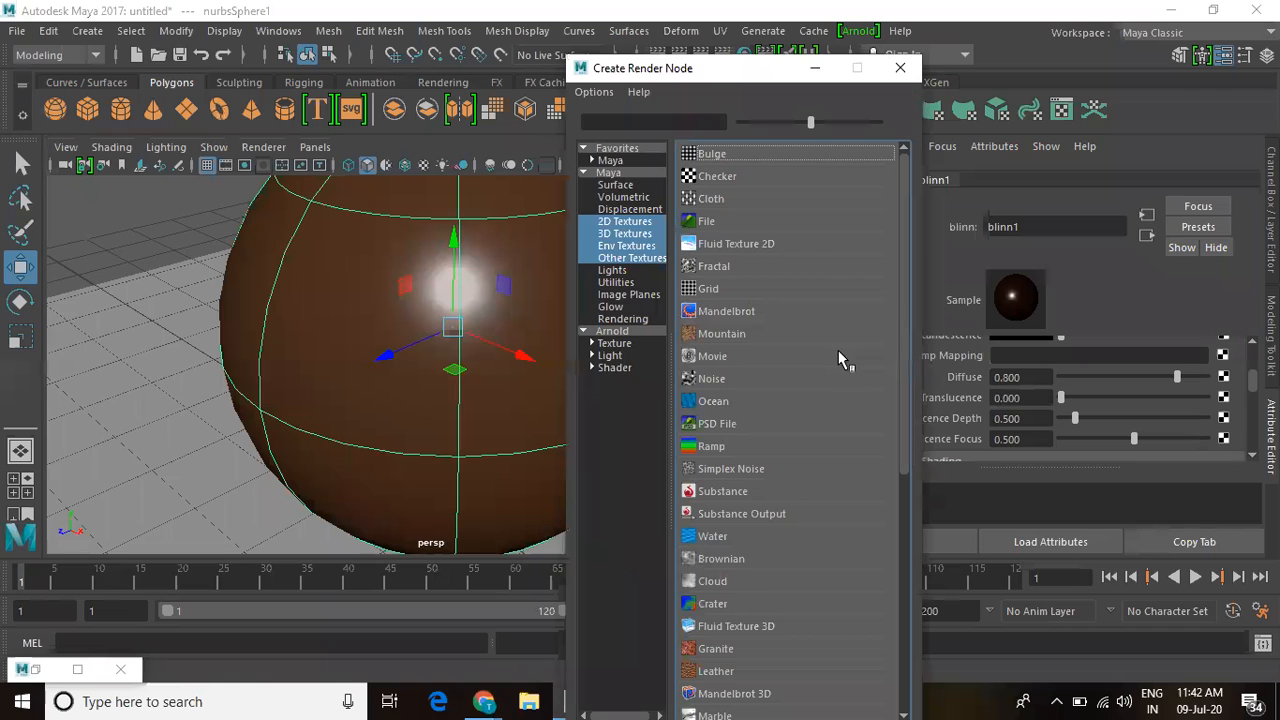
{"action": "left_click", "coordinate": [708, 267]}
{"action": "left_click", "coordinate": [1223, 355]}
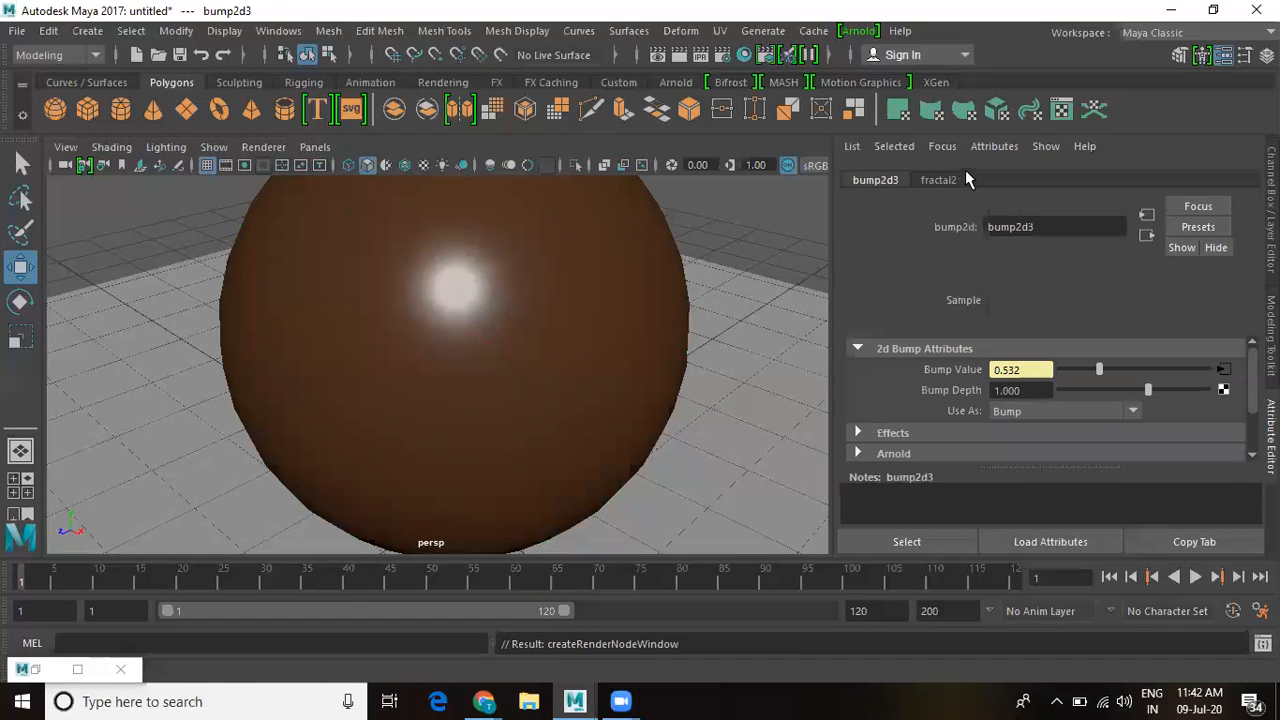
Step: Set the Bump Depth of the Blinn material's fractal bump node to 0.07 and render the sphere
{"action": "left_click", "coordinate": [1040, 390]}
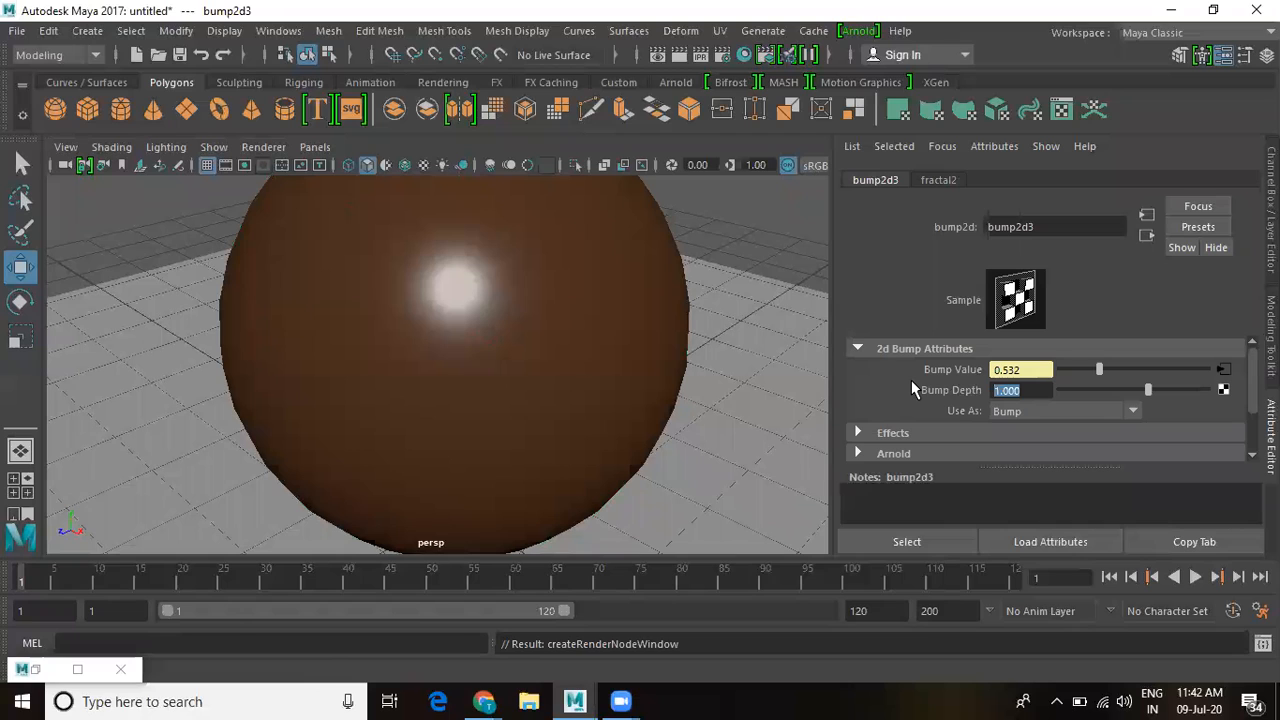
{"action": "type", "text": "0.07"}
{"action": "key", "text": "Return"}
{"action": "left_click", "coordinate": [684, 58]}
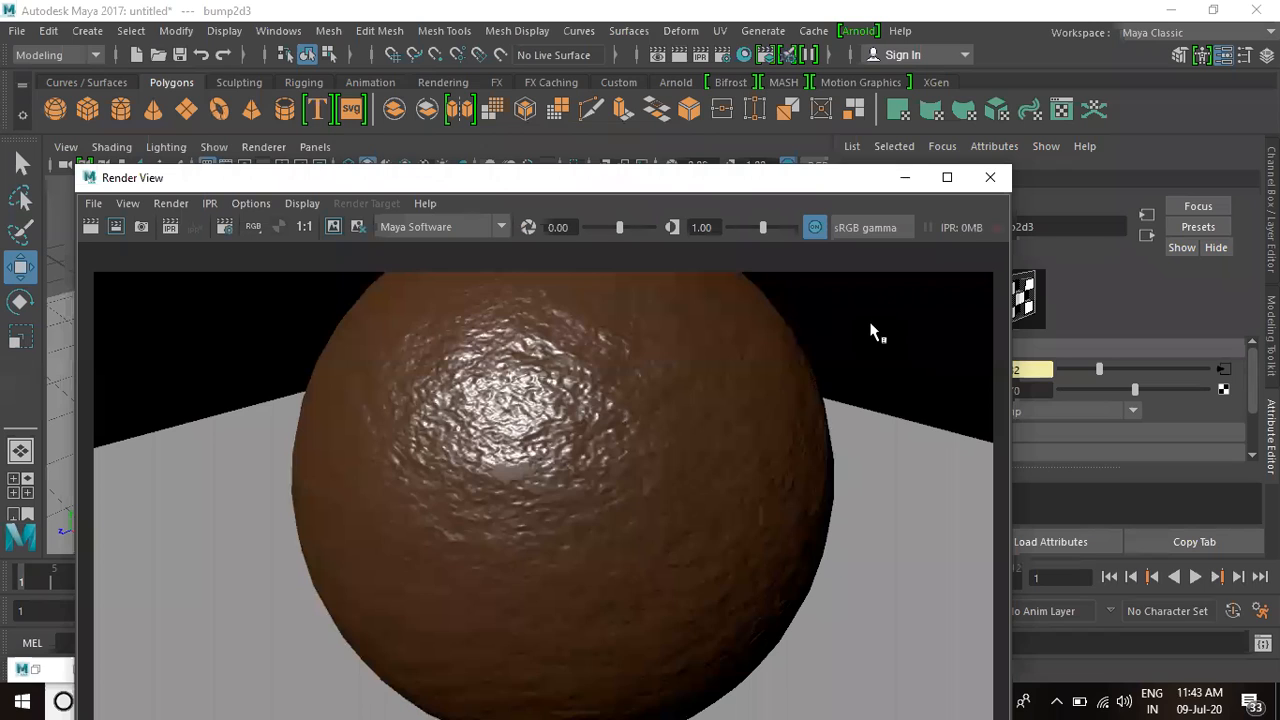
{"action": "left_click", "coordinate": [1218, 580]}
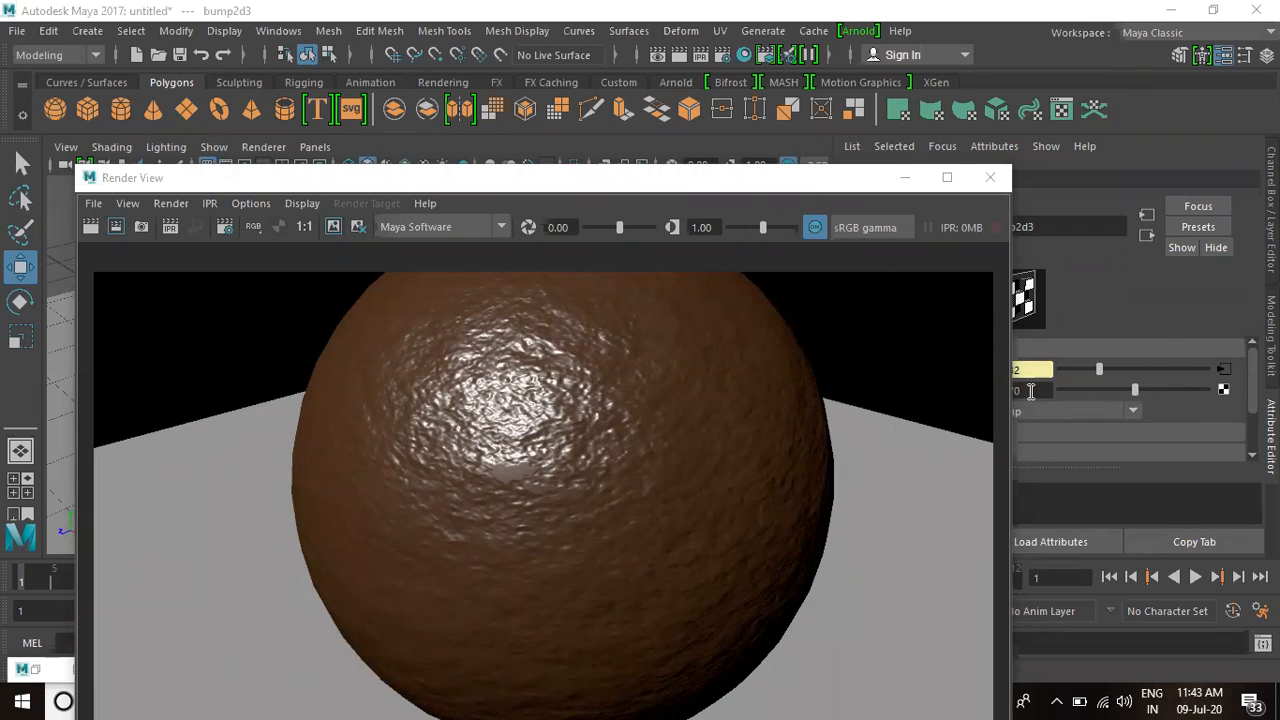
Step: Move the render window clear of the bump attributes, set the Bump Depth to 1 and render the sphere again
{"action": "left_click_drag", "start_coordinate": [821, 180], "coordinate": [709, 118]}
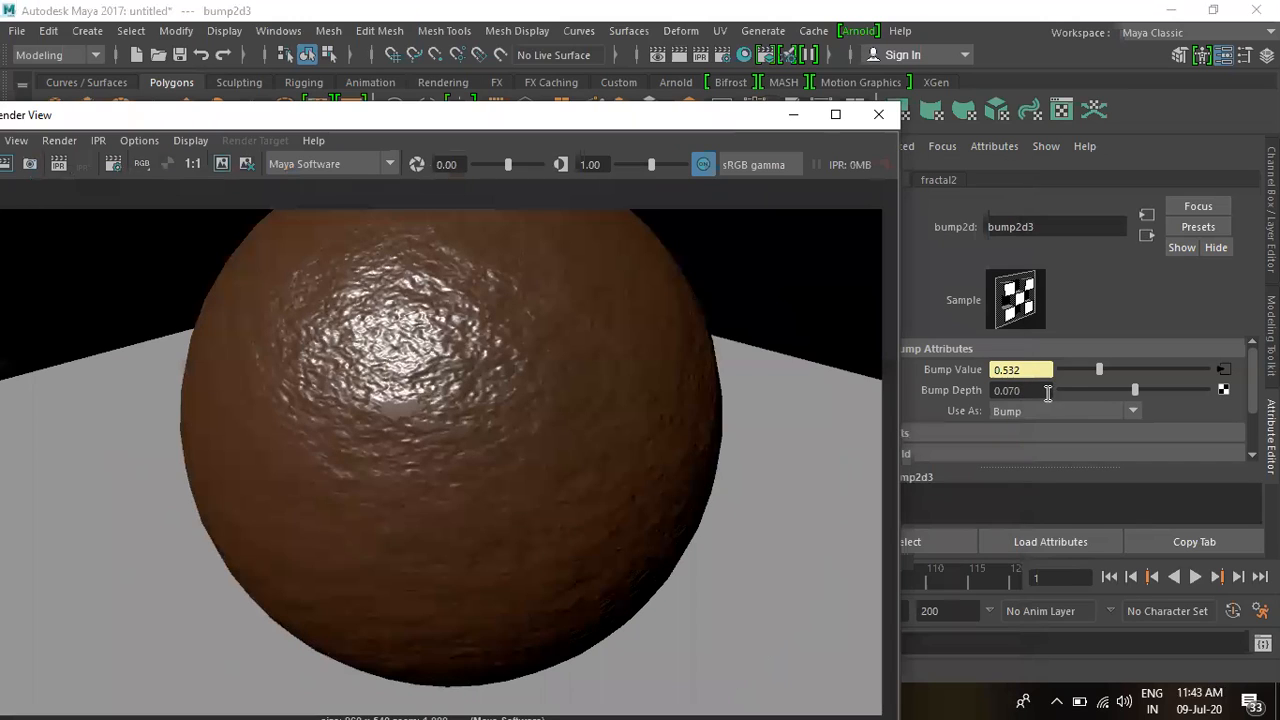
{"action": "left_click_drag", "start_coordinate": [1045, 392], "coordinate": [955, 392]}
{"action": "type", "text": "1"}
{"action": "key", "text": "Return"}
{"action": "left_click", "coordinate": [679, 57]}
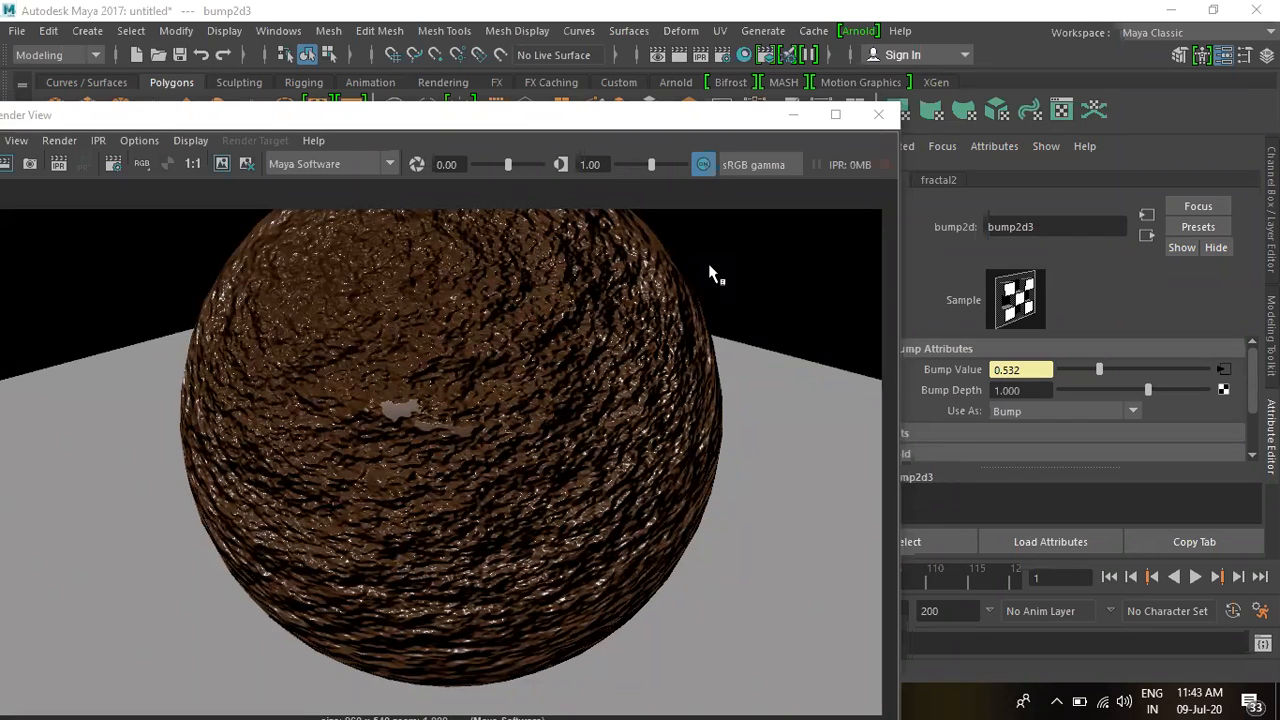
Step: Set the fractal bump node's Bump Depth to 0.04 and render the sphere
{"action": "double_click", "coordinate": [1033, 391]}
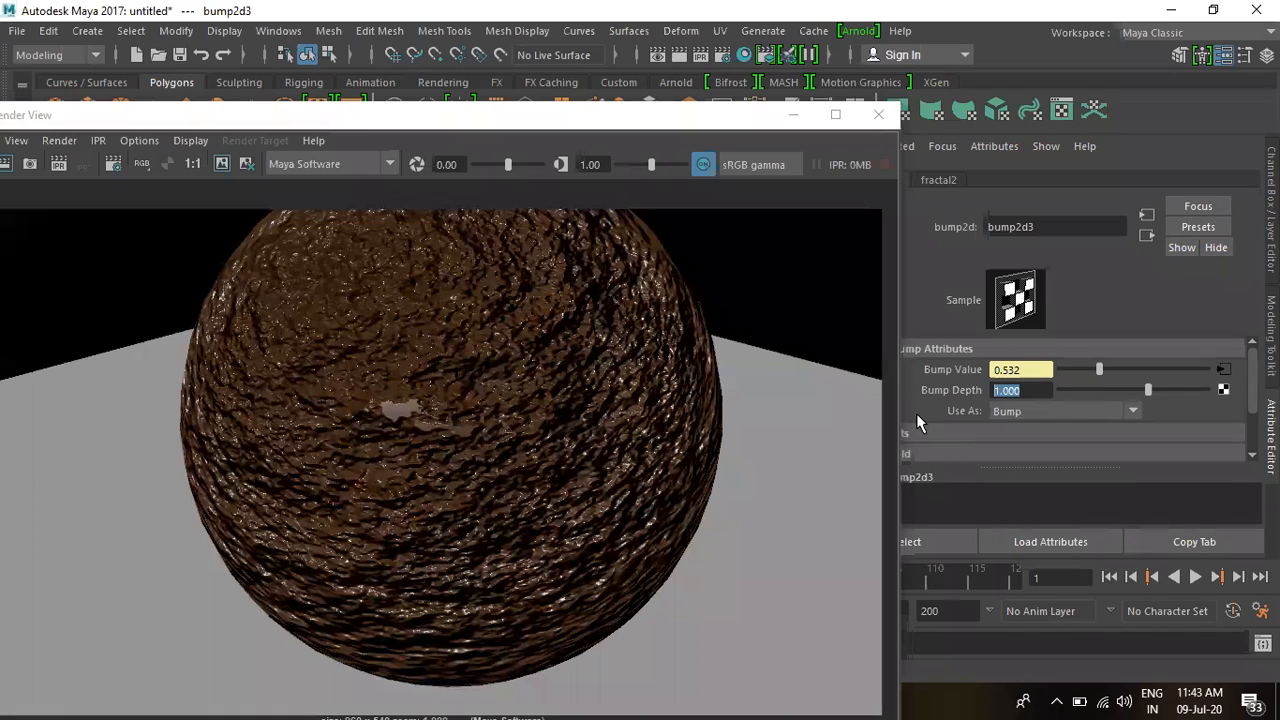
{"action": "type", "text": "0.04"}
{"action": "key", "text": "Return"}
{"action": "left_click", "coordinate": [676, 58]}
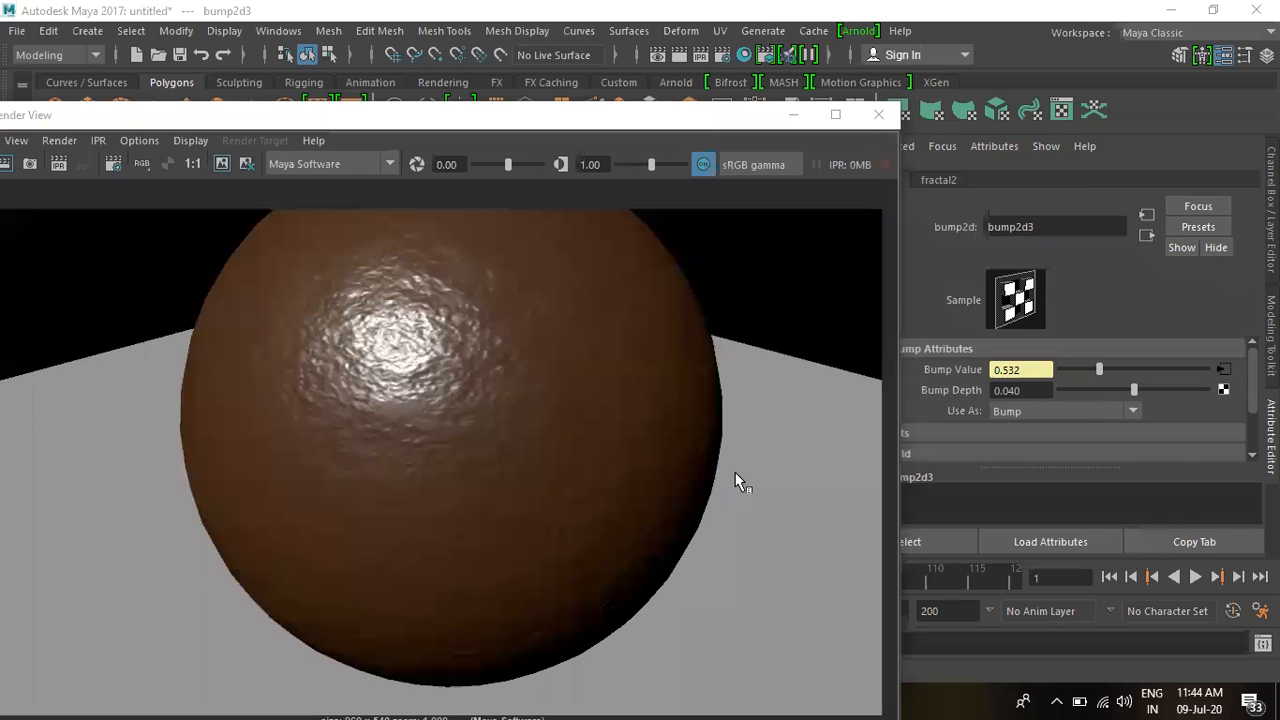
Step: Return to the Blinn material's attributes, raise its Eccentricity to about 0.422 and render the sphere
{"action": "left_click", "coordinate": [1146, 235]}
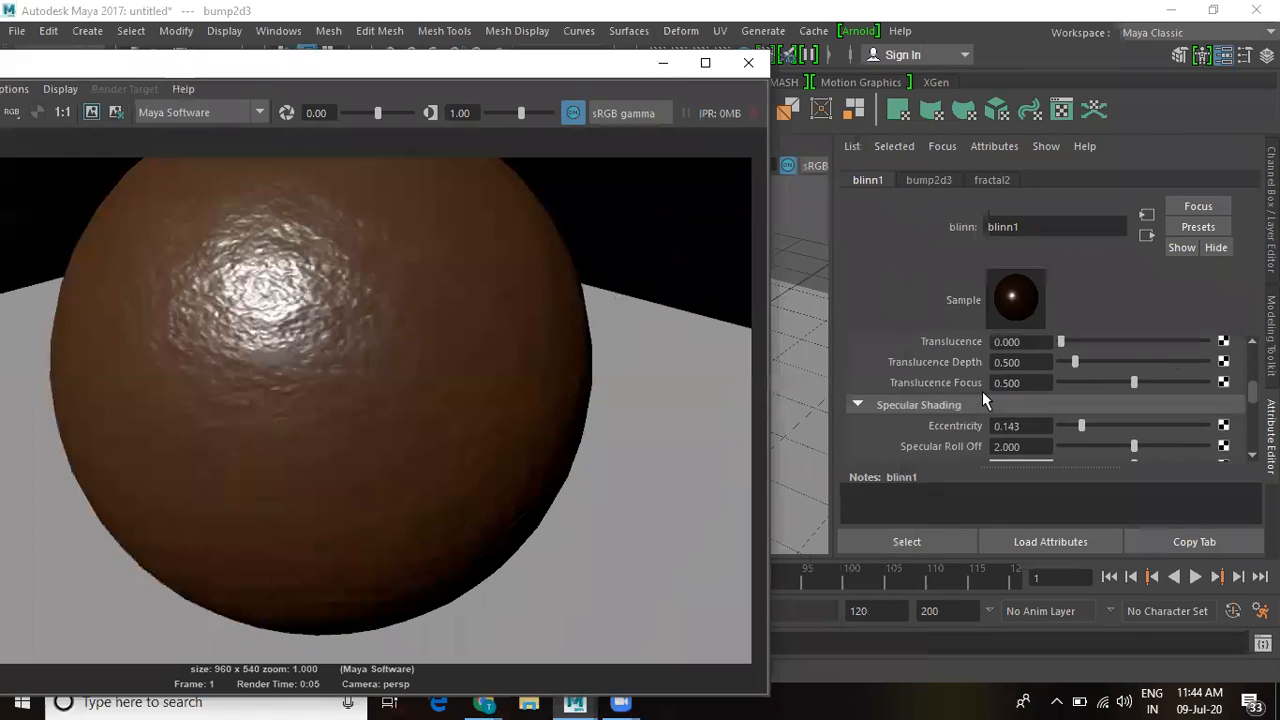
{"action": "scroll", "coordinate": [982, 391], "scroll_direction": "down", "scroll_amount": 3}
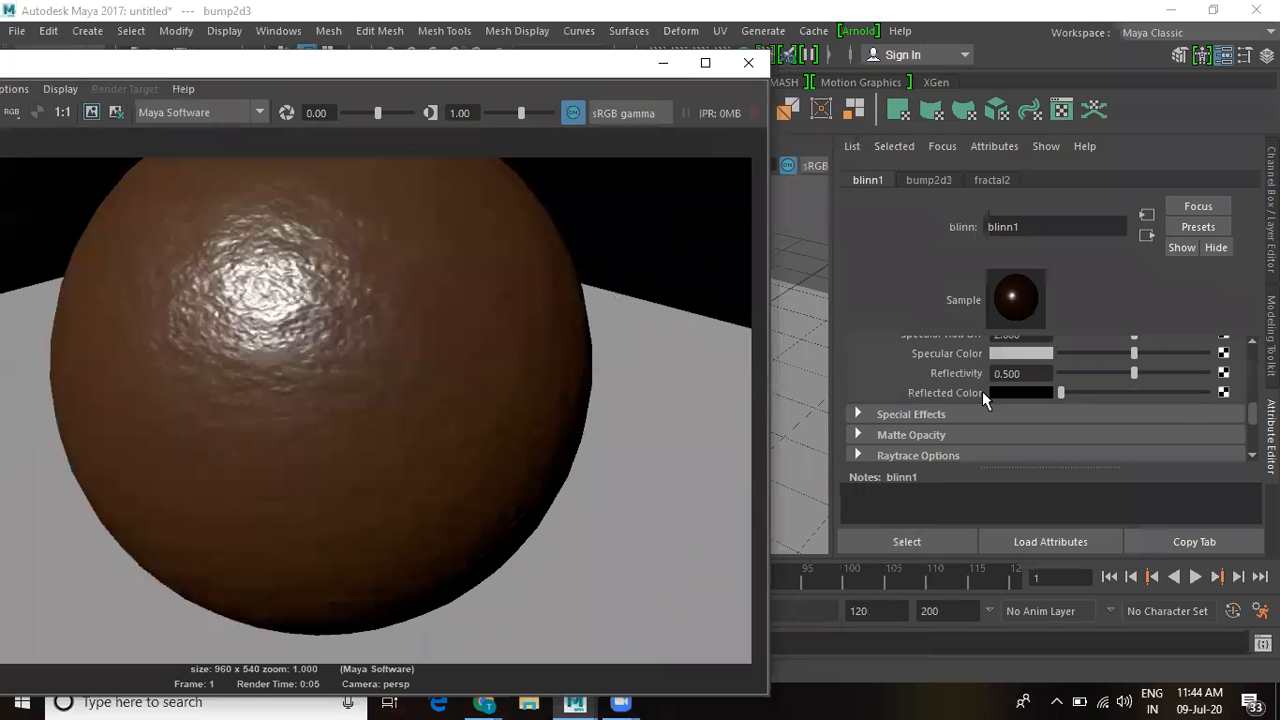
{"action": "scroll", "coordinate": [982, 391], "scroll_direction": "up", "scroll_amount": 3}
{"action": "scroll", "coordinate": [982, 391], "scroll_direction": "down", "scroll_amount": 1}
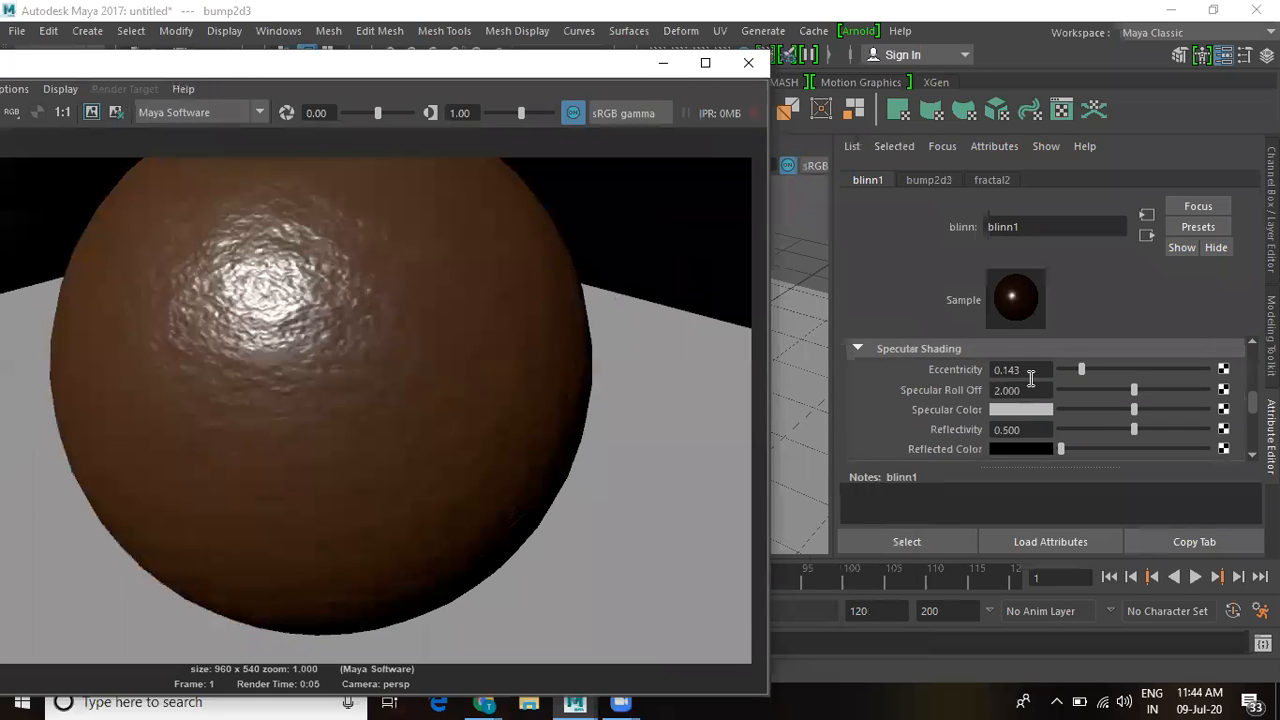
{"action": "left_click_drag", "start_coordinate": [1083, 369], "coordinate": [1121, 372]}
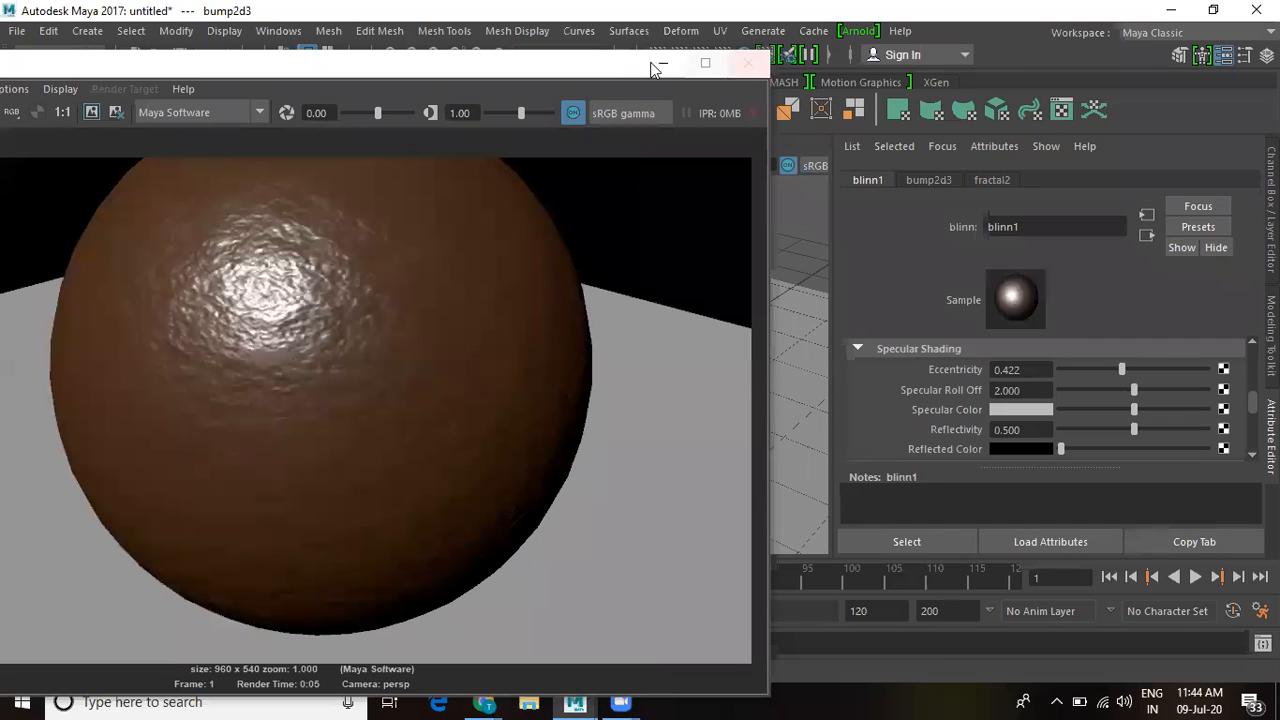
{"action": "left_click_drag", "start_coordinate": [323, 62], "coordinate": [326, 84]}
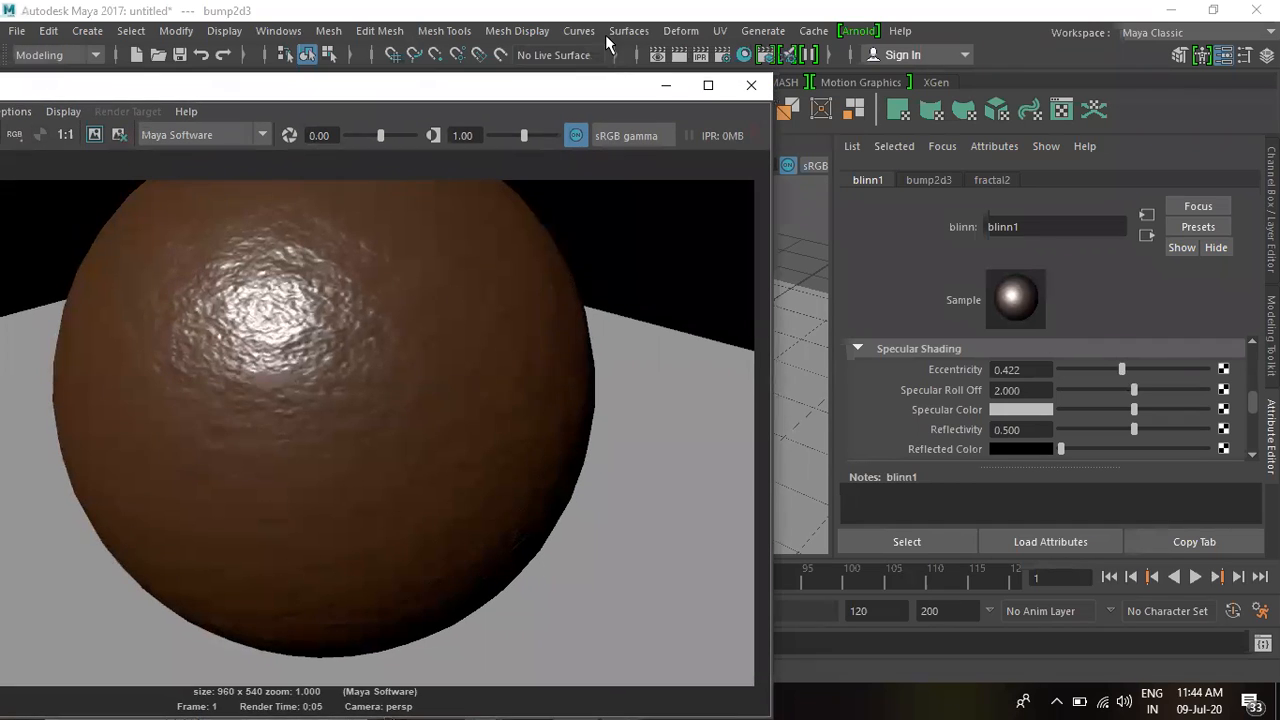
{"action": "left_click", "coordinate": [680, 56]}
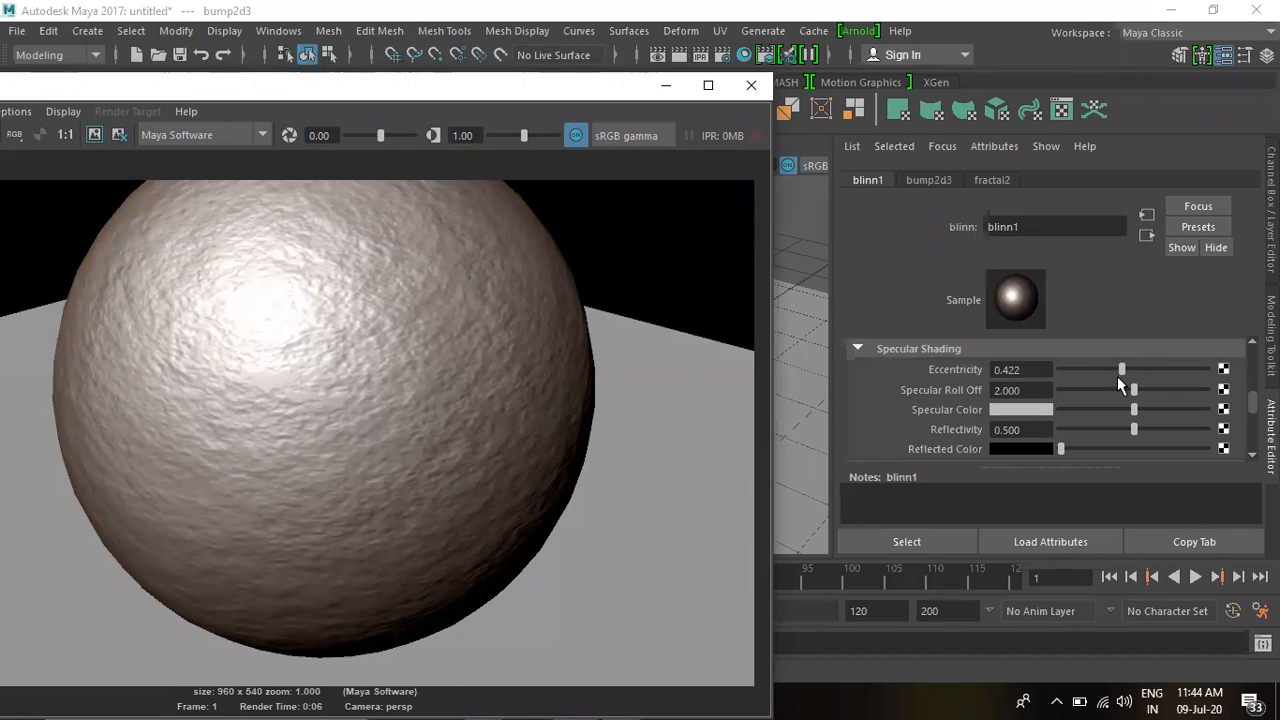
Step: Lower the Blinn material's Eccentricity to about 0.026, render the sphere and reposition the render window
{"action": "left_click_drag", "start_coordinate": [1122, 370], "coordinate": [1065, 376]}
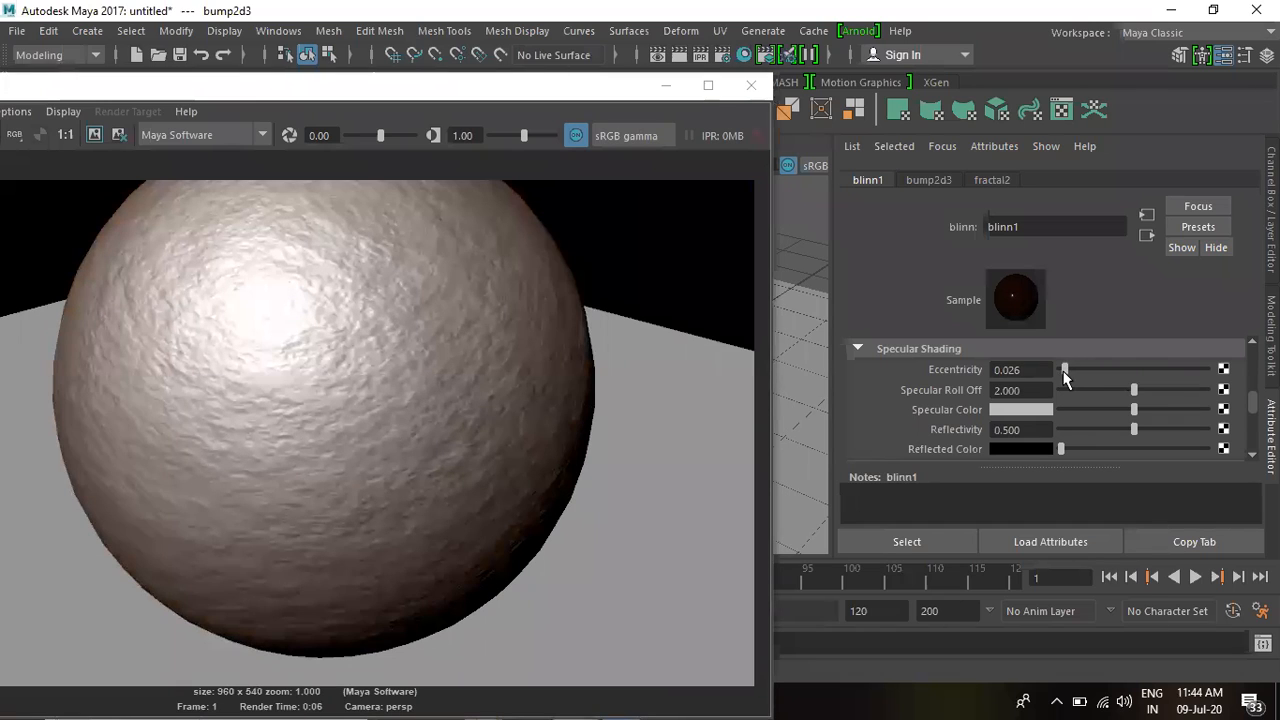
{"action": "left_click", "coordinate": [660, 55]}
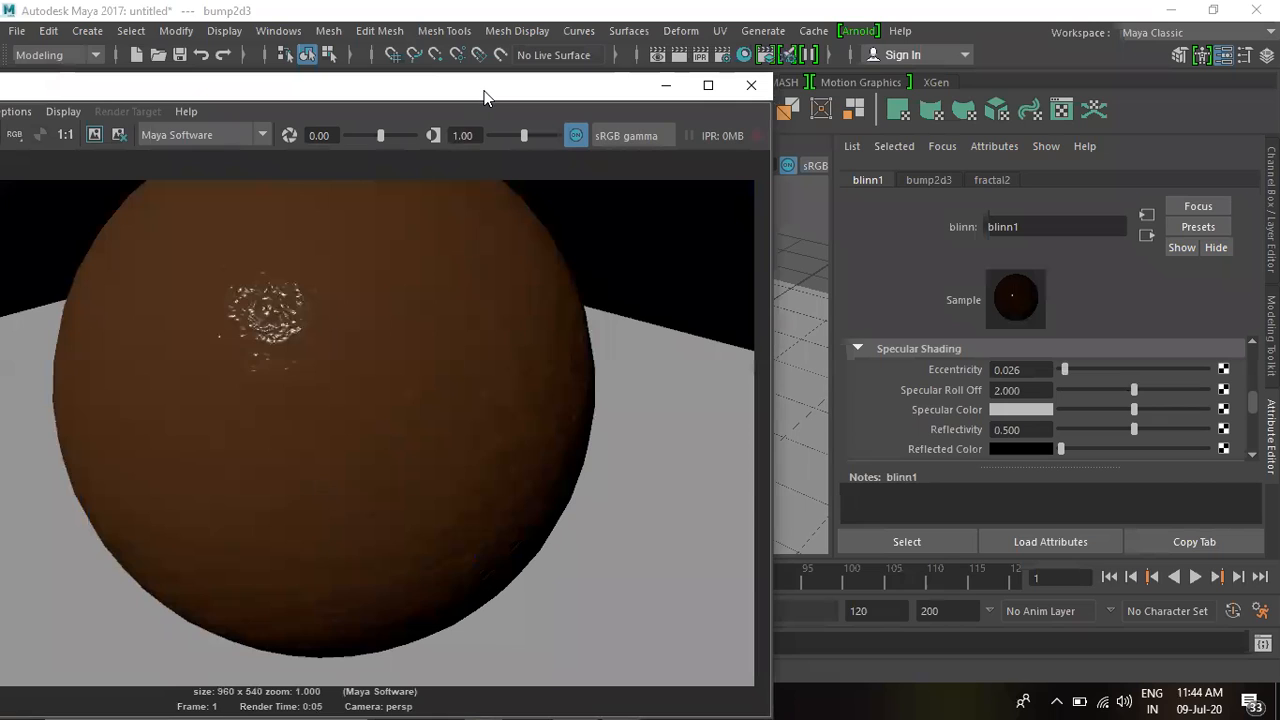
{"action": "left_click_drag", "start_coordinate": [483, 96], "coordinate": [585, 95]}
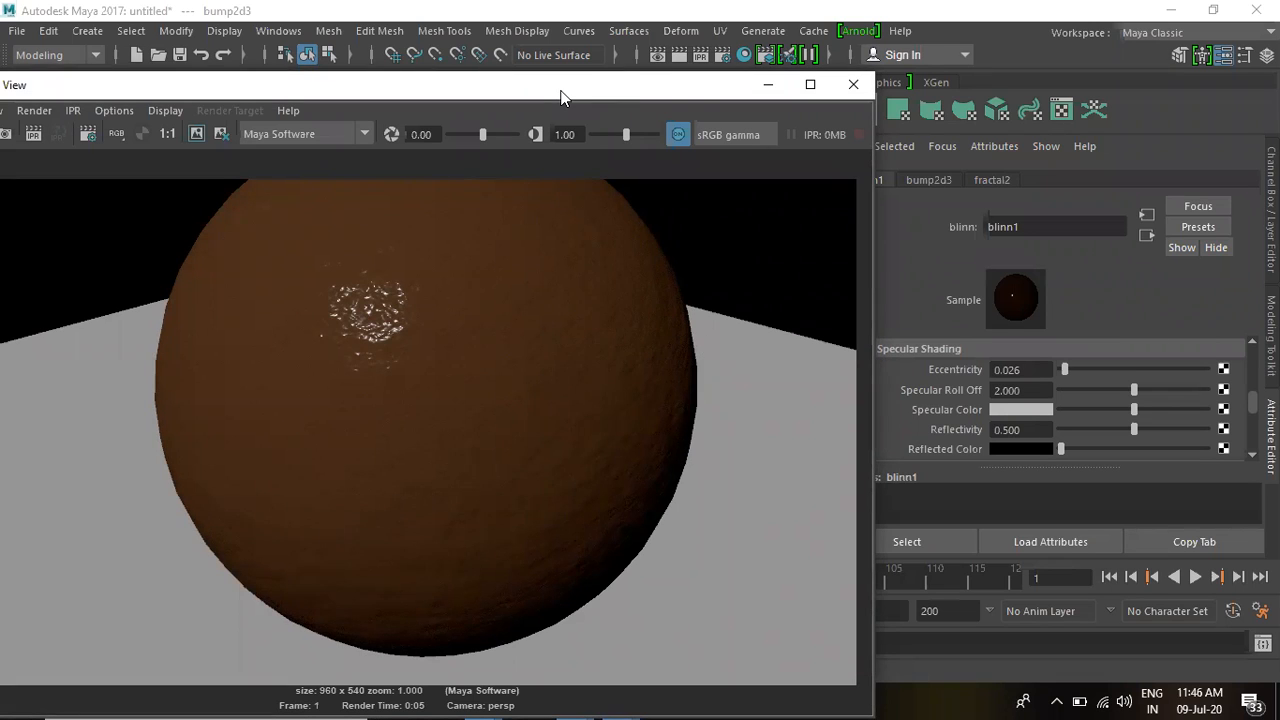
{"action": "left_click_drag", "start_coordinate": [560, 97], "coordinate": [601, 128]}
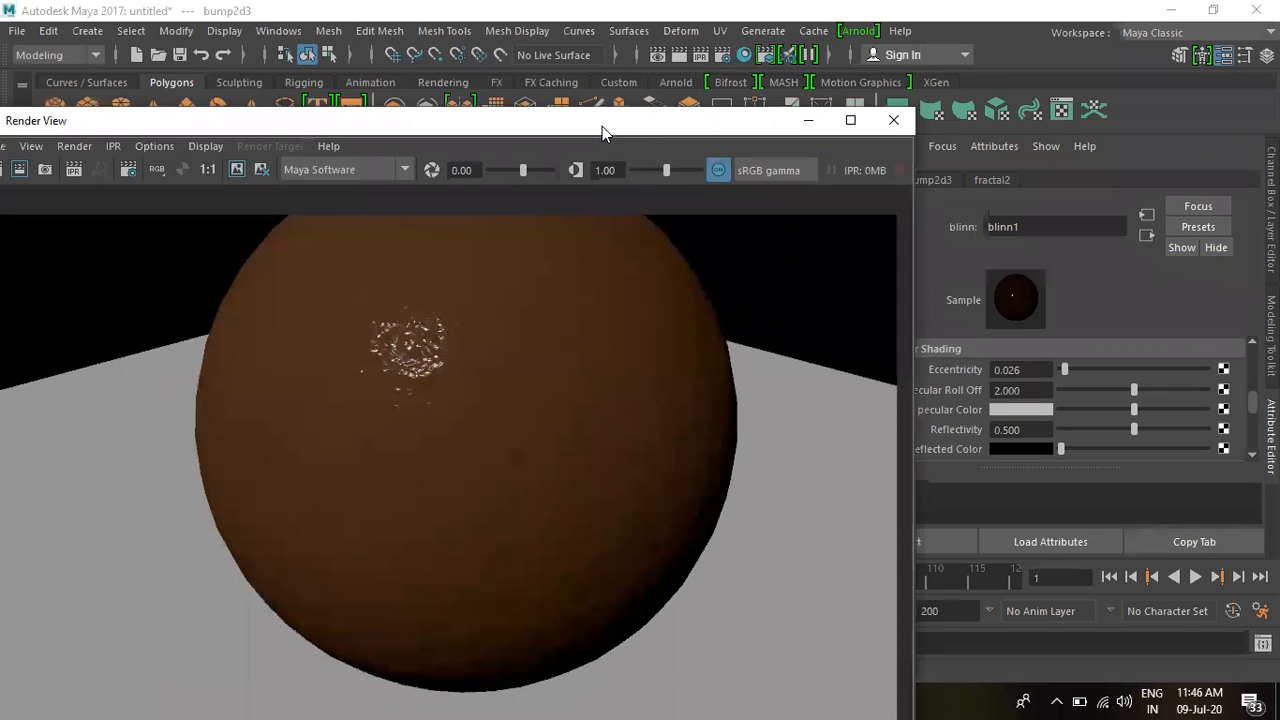
Step: Examine the common Render Settings, including the image size presets, width, height and resolution
{"action": "left_click", "coordinate": [726, 55]}
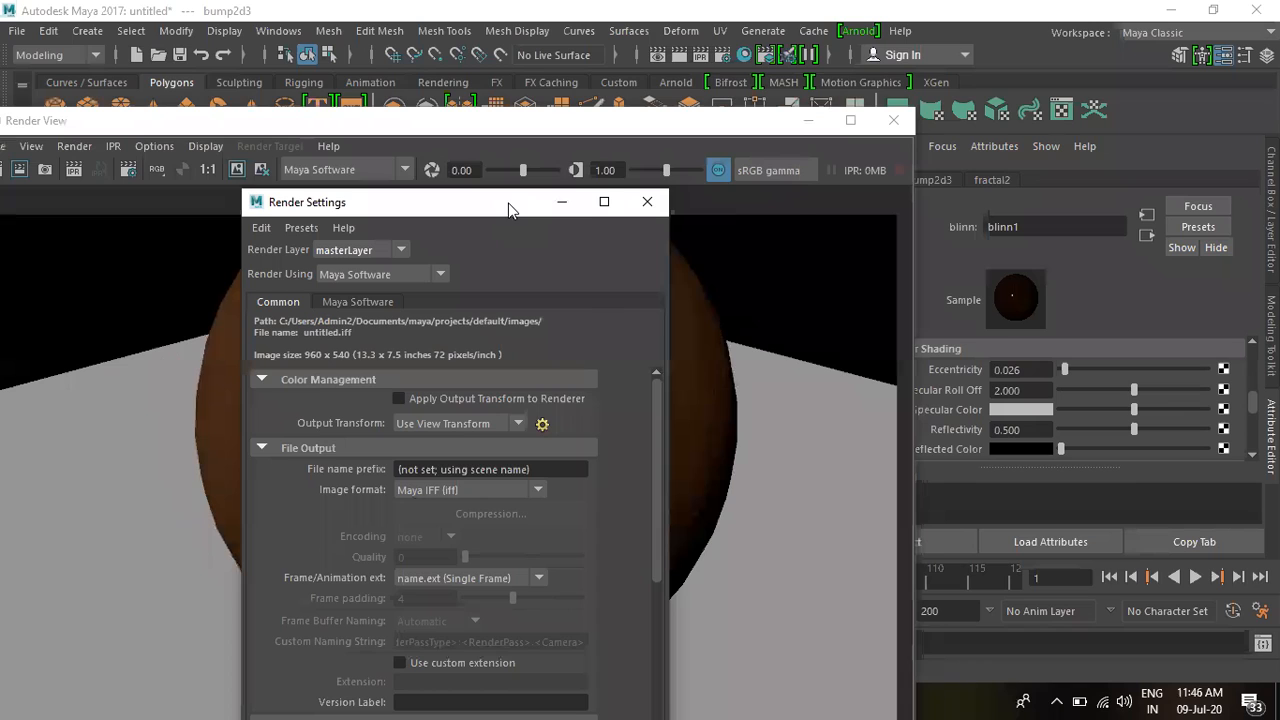
{"action": "left_click_drag", "start_coordinate": [508, 203], "coordinate": [640, 50]}
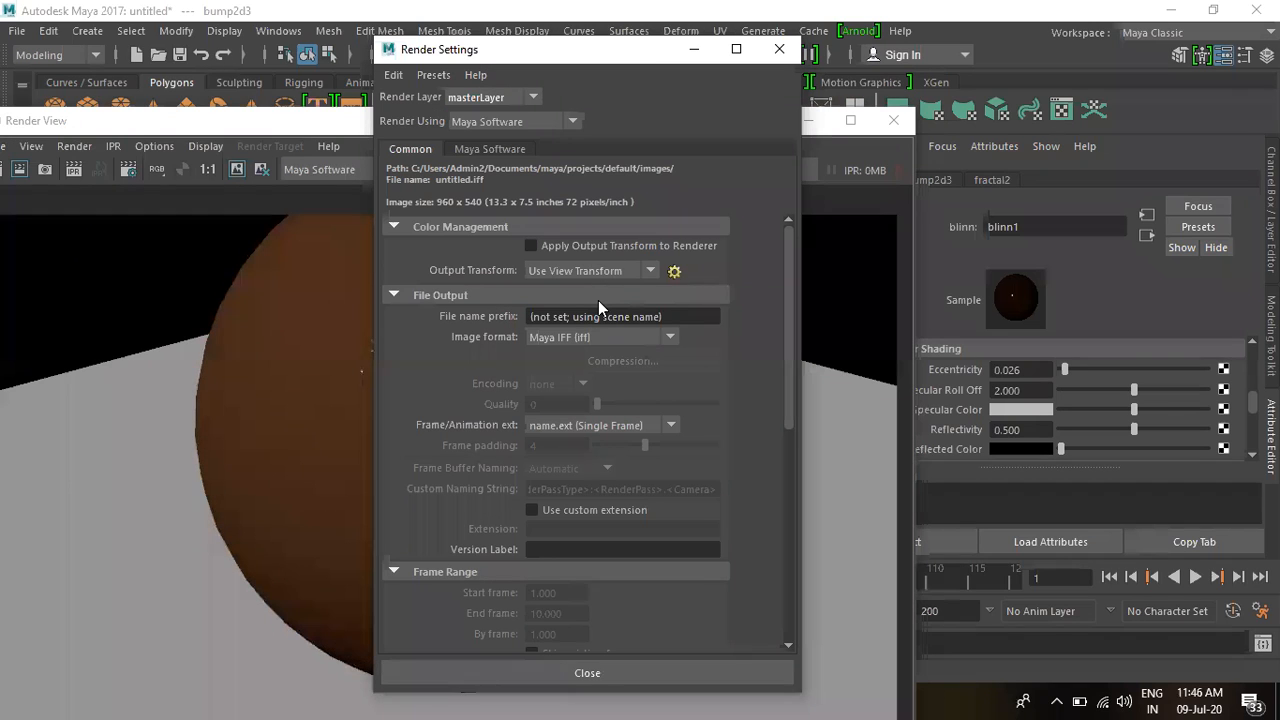
{"action": "scroll", "coordinate": [568, 428], "scroll_direction": "down", "scroll_amount": 5}
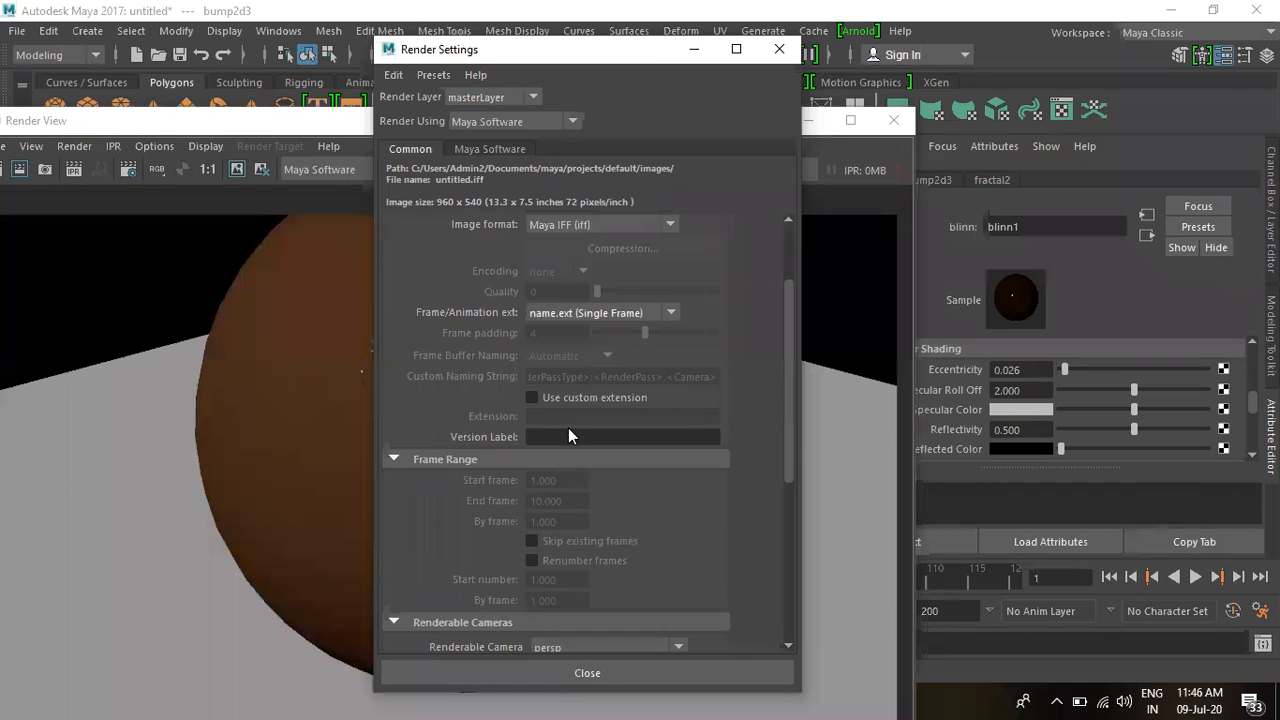
{"action": "scroll", "coordinate": [568, 428], "scroll_direction": "down", "scroll_amount": 2}
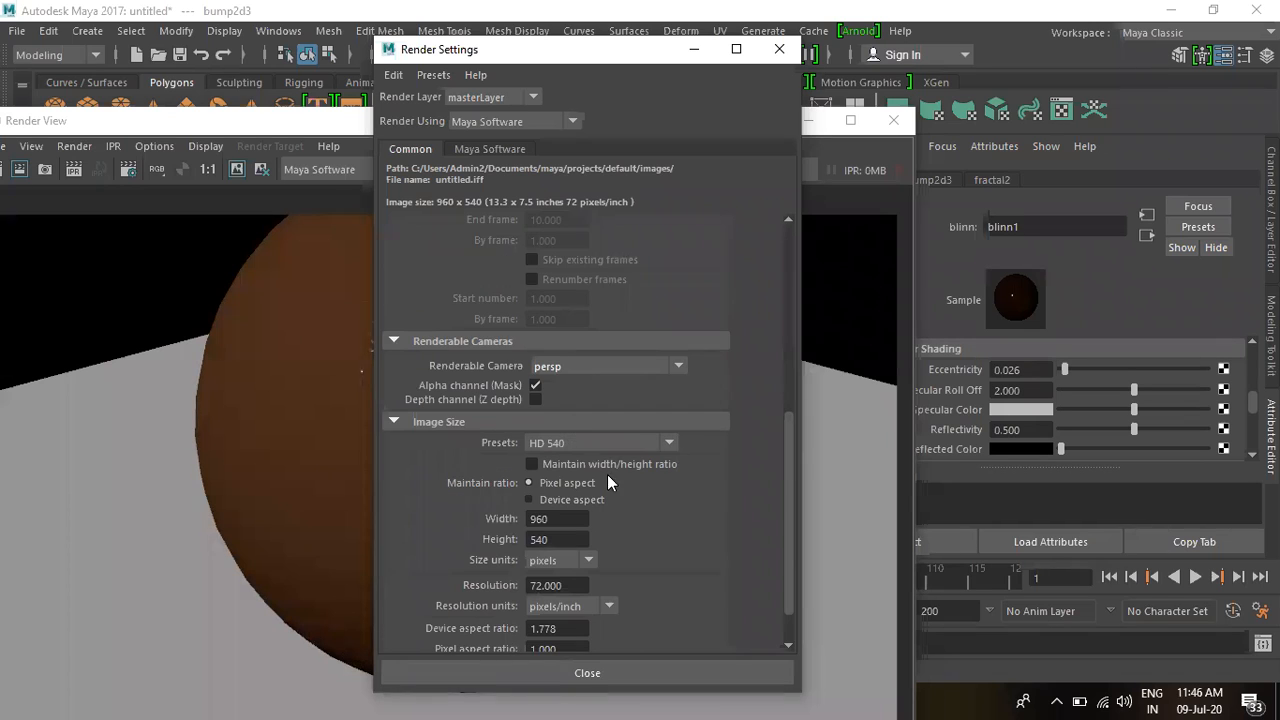
{"action": "scroll", "coordinate": [645, 524], "scroll_direction": "down", "scroll_amount": 1}
{"action": "left_click", "coordinate": [562, 534]}
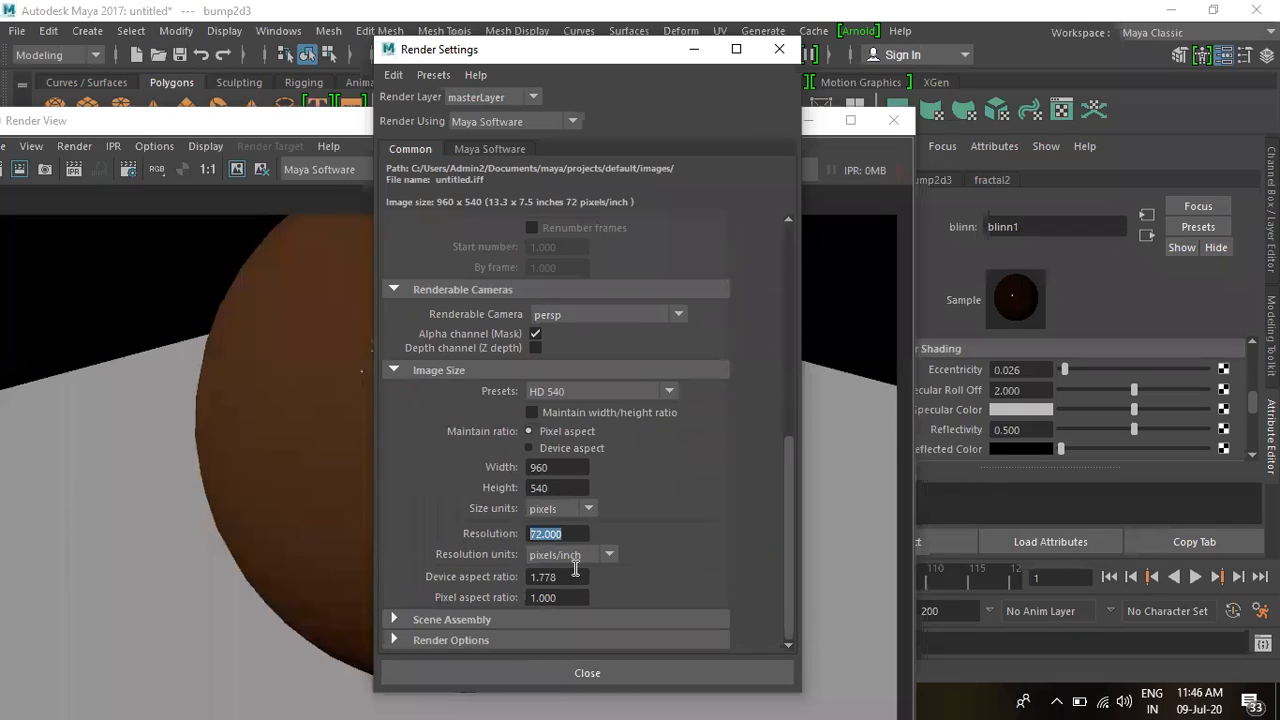
{"action": "left_click_drag", "start_coordinate": [566, 467], "coordinate": [518, 467]}
{"action": "left_click", "coordinate": [592, 398]}
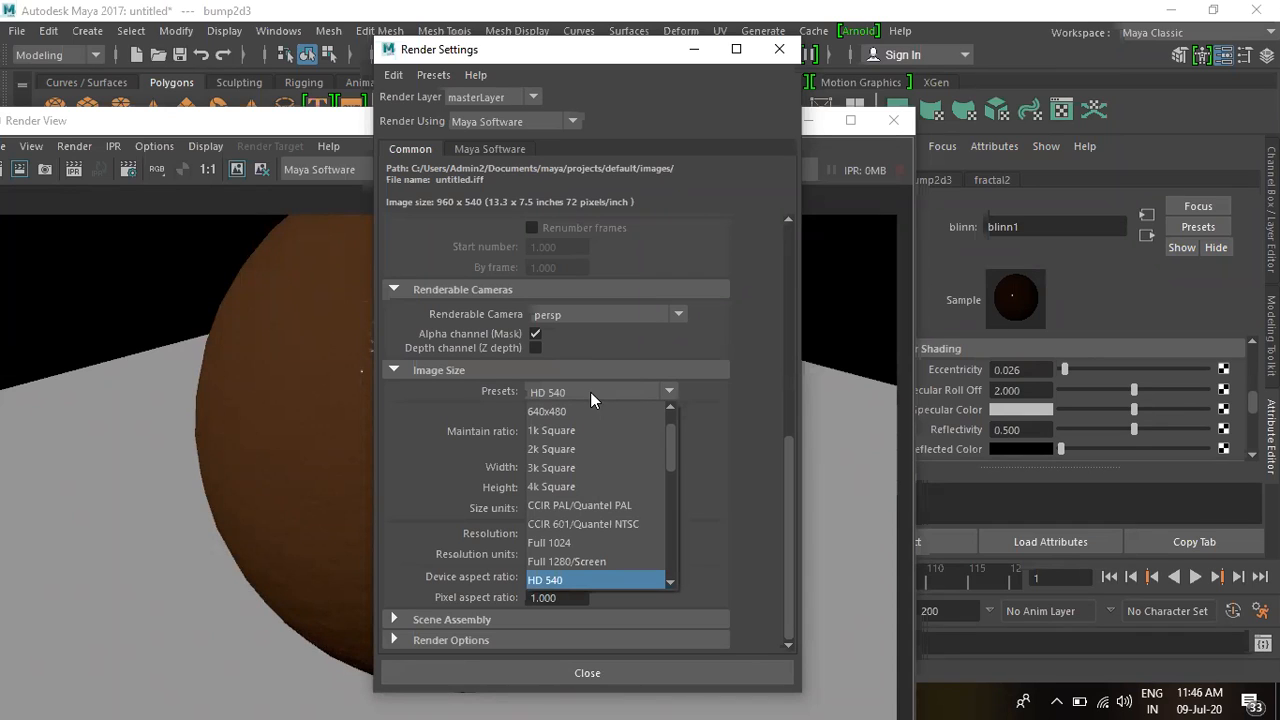
{"action": "left_click", "coordinate": [714, 391]}
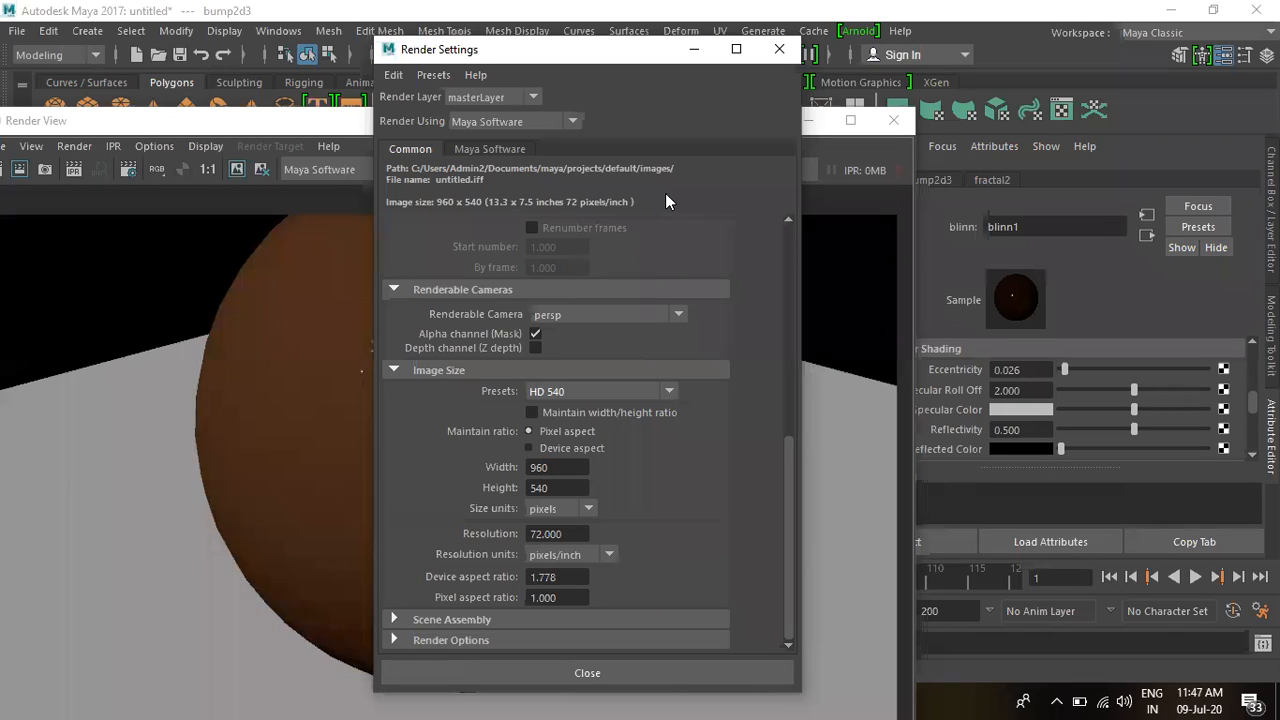
Step: Minimize the Render View and Render Settings windows and select the sphere in the perspective view
{"action": "left_click", "coordinate": [345, 122]}
{"action": "left_click", "coordinate": [810, 120]}
{"action": "left_click", "coordinate": [688, 52]}
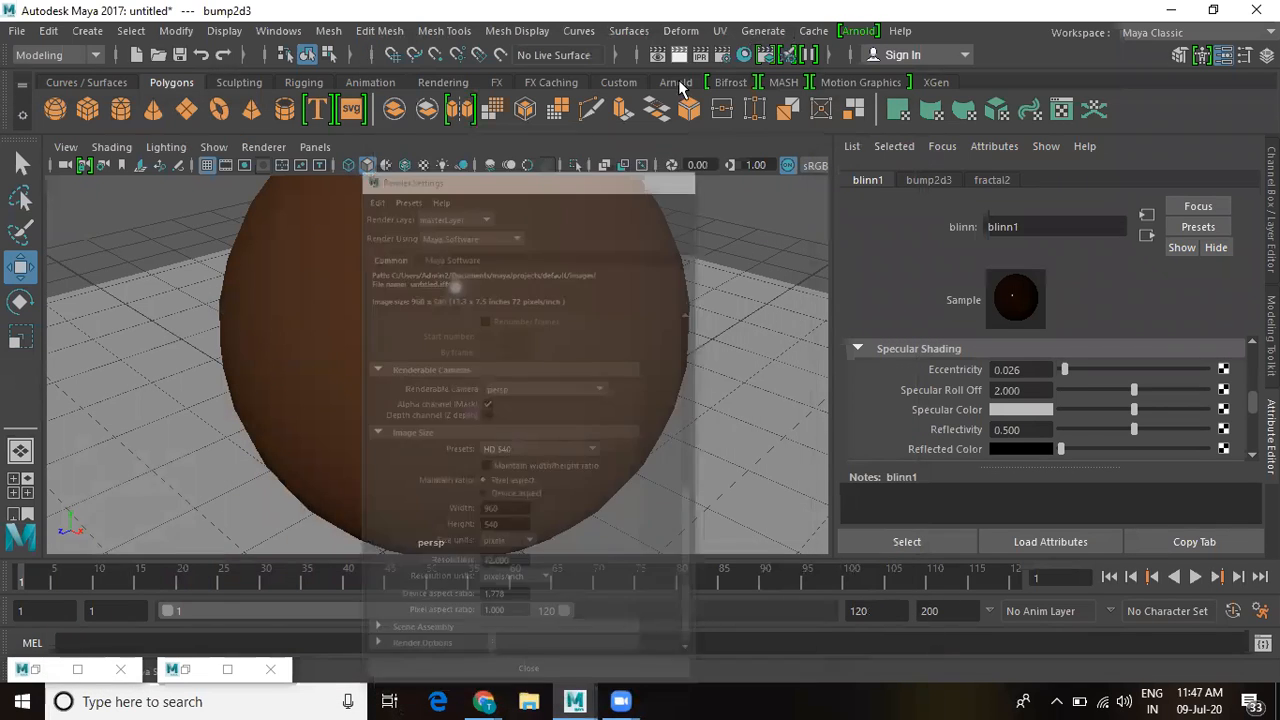
{"action": "left_click", "coordinate": [597, 249]}
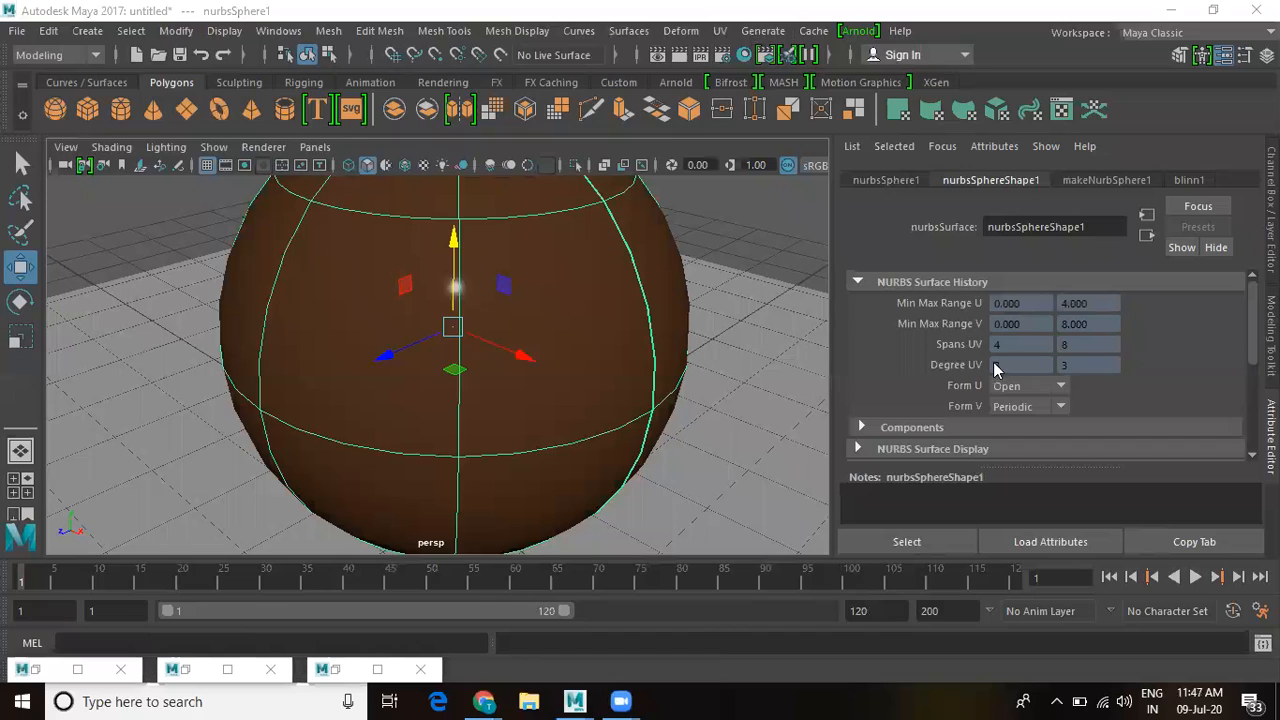
Step: Raise the sphere's Blinn material Eccentricity to about 0.214 and render the sphere
{"action": "left_click", "coordinate": [1189, 180]}
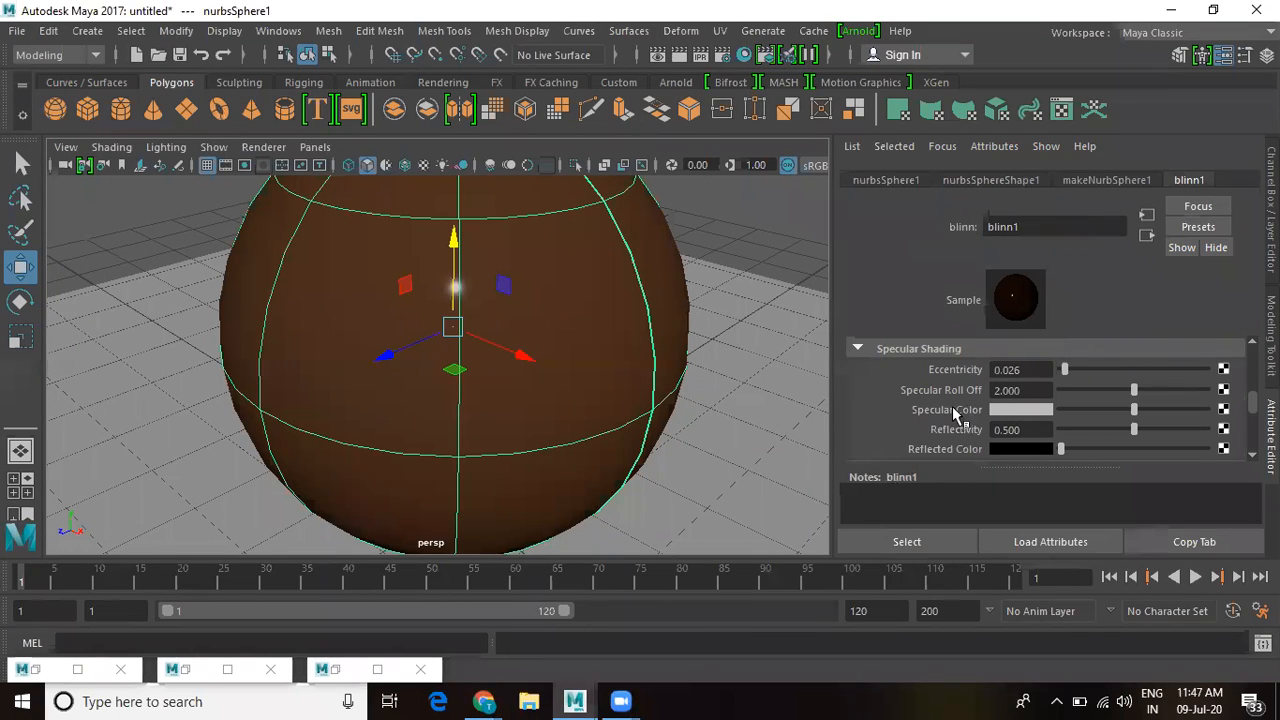
{"action": "left_click_drag", "start_coordinate": [1066, 369], "coordinate": [1091, 370]}
{"action": "left_click", "coordinate": [678, 54]}
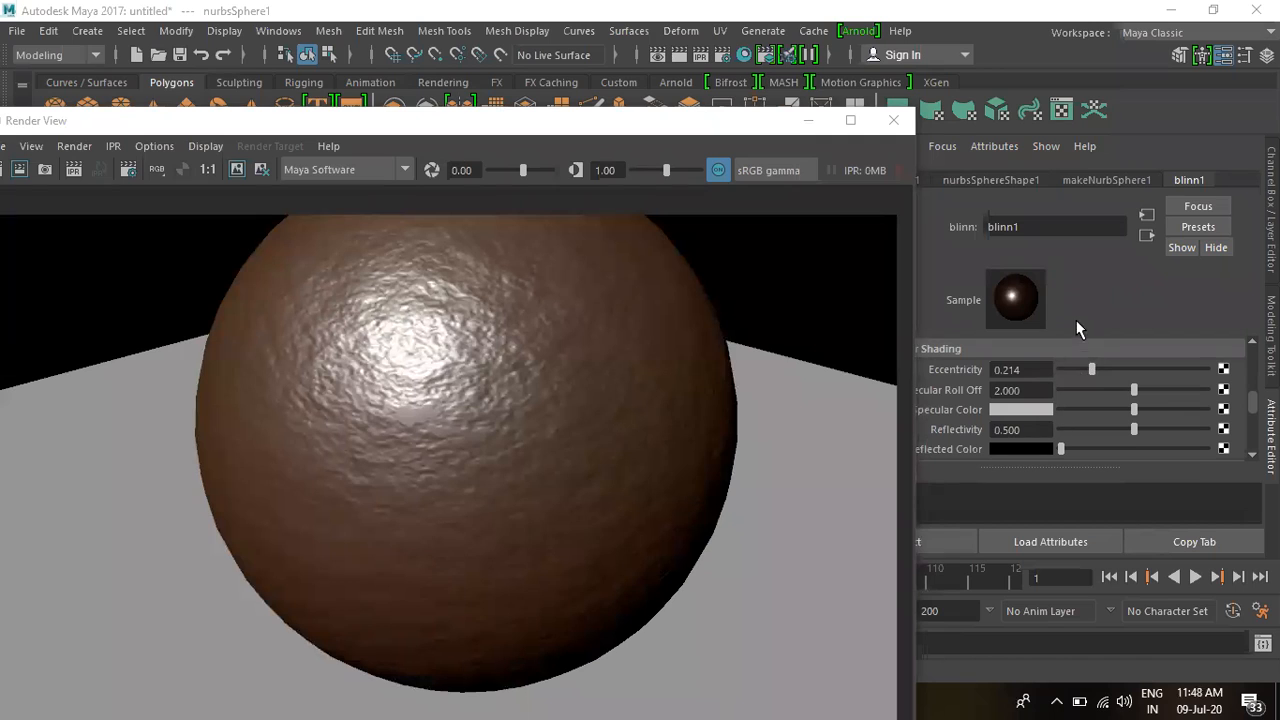
Step: Set the Blinn material's Specular Color to green (about H 96.86, S 0.941, V 0.411), render the sphere and shift the render window
{"action": "left_click", "coordinate": [1033, 409]}
{"action": "mouse_move", "coordinate": [1160, 422]}
{"action": "left_mouse_down"}
{"action": "mouse_move", "coordinate": [1181, 416]}
{"action": "mouse_move", "coordinate": [1182, 371]}
{"action": "mouse_move", "coordinate": [1165, 375]}
{"action": "left_mouse_up"}
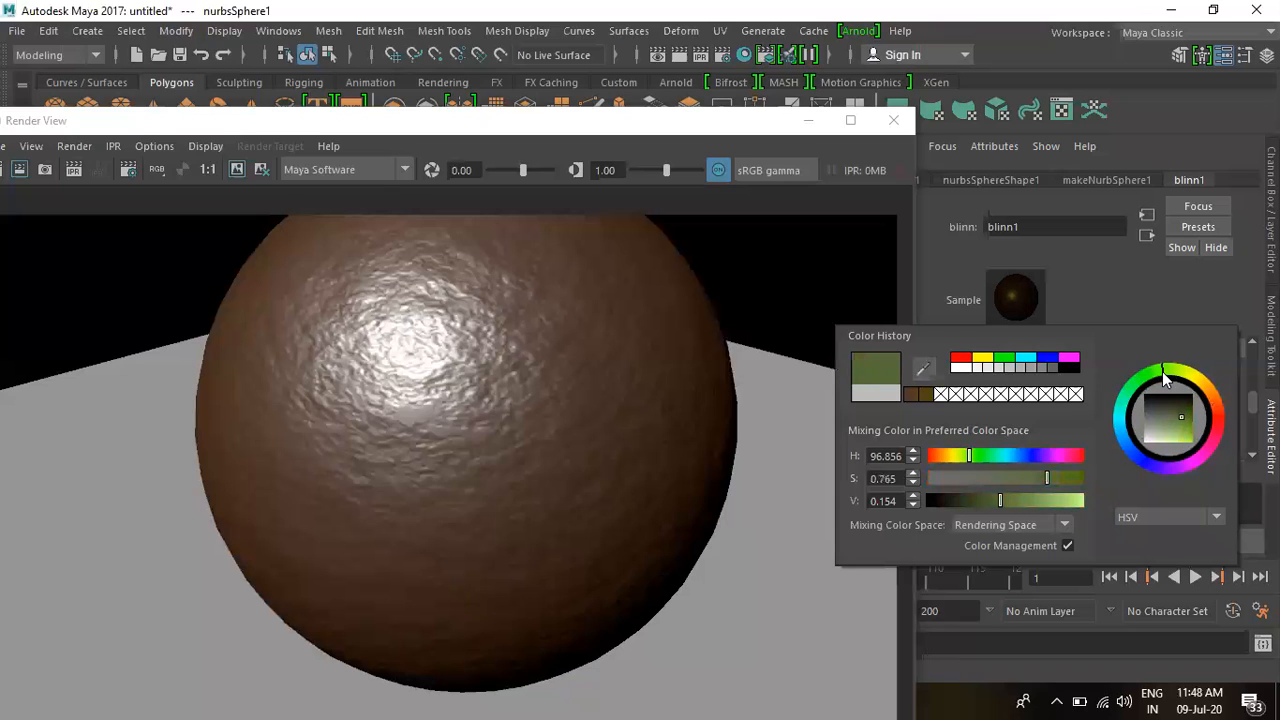
{"action": "left_click_drag", "start_coordinate": [1181, 418], "coordinate": [1188, 410]}
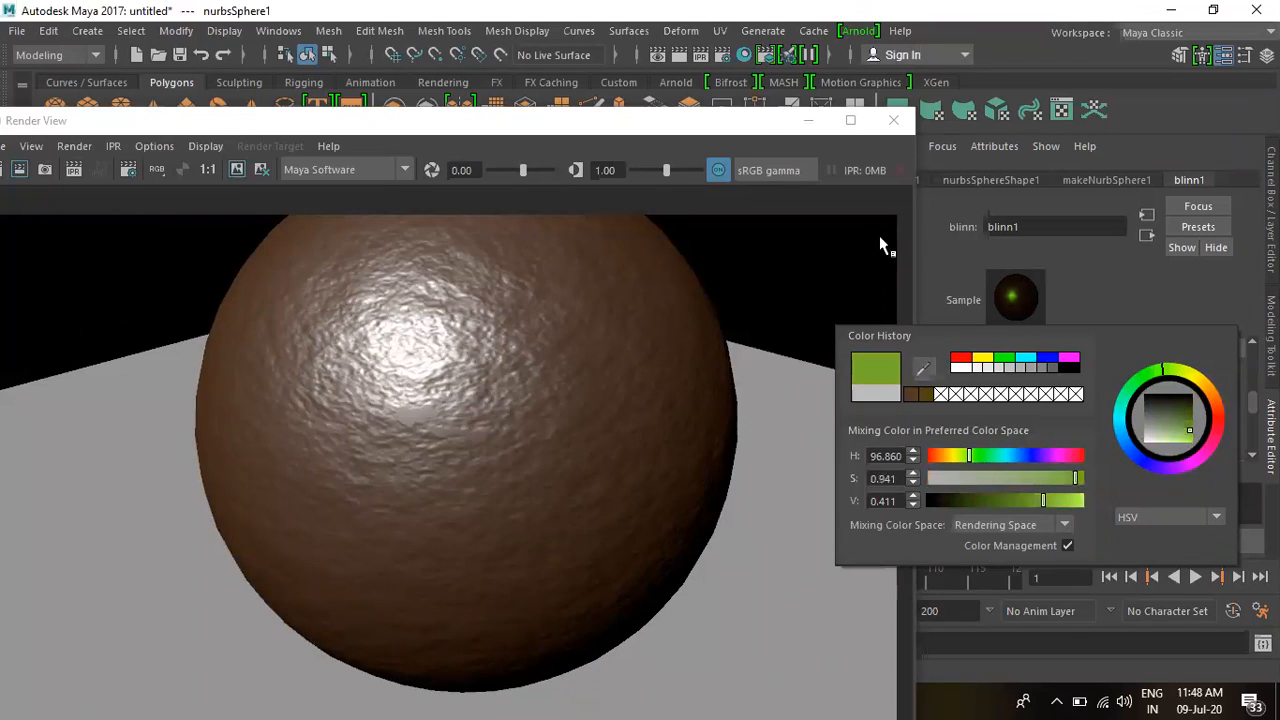
{"action": "left_click", "coordinate": [682, 56]}
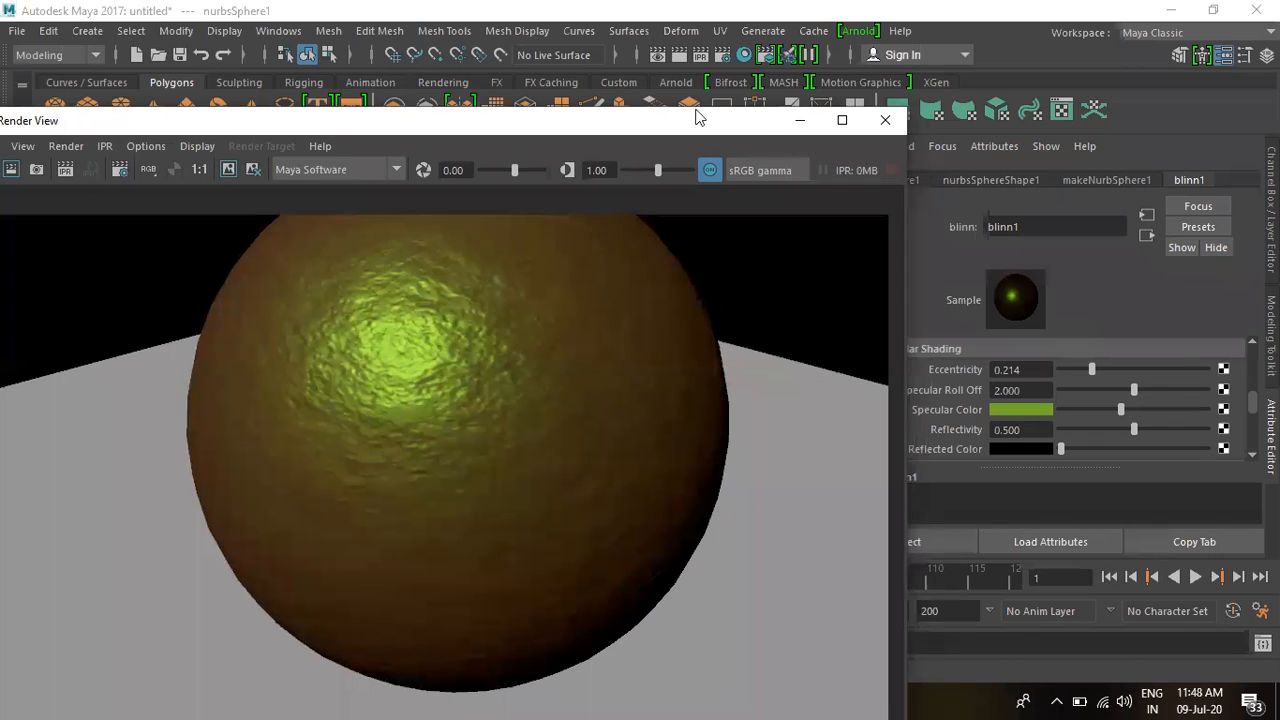
{"action": "left_click_drag", "start_coordinate": [696, 110], "coordinate": [649, 91]}
Step: Move the Render View aside, restore the Render Settings and enable Raytracing in the Maya Software raytracing quality options
{"action": "left_click_drag", "start_coordinate": [1030, 430], "coordinate": [956, 440]}
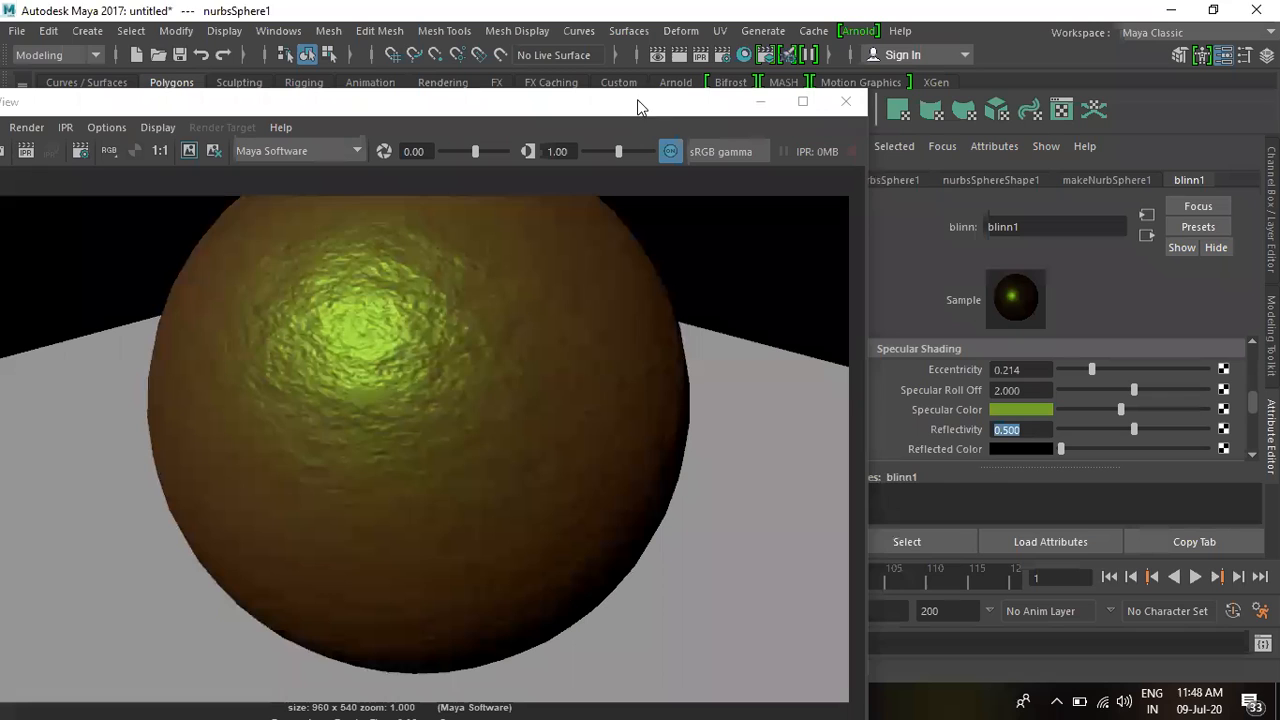
{"action": "left_click", "coordinate": [668, 101]}
{"action": "left_click_drag", "start_coordinate": [668, 101], "coordinate": [1137, 77]}
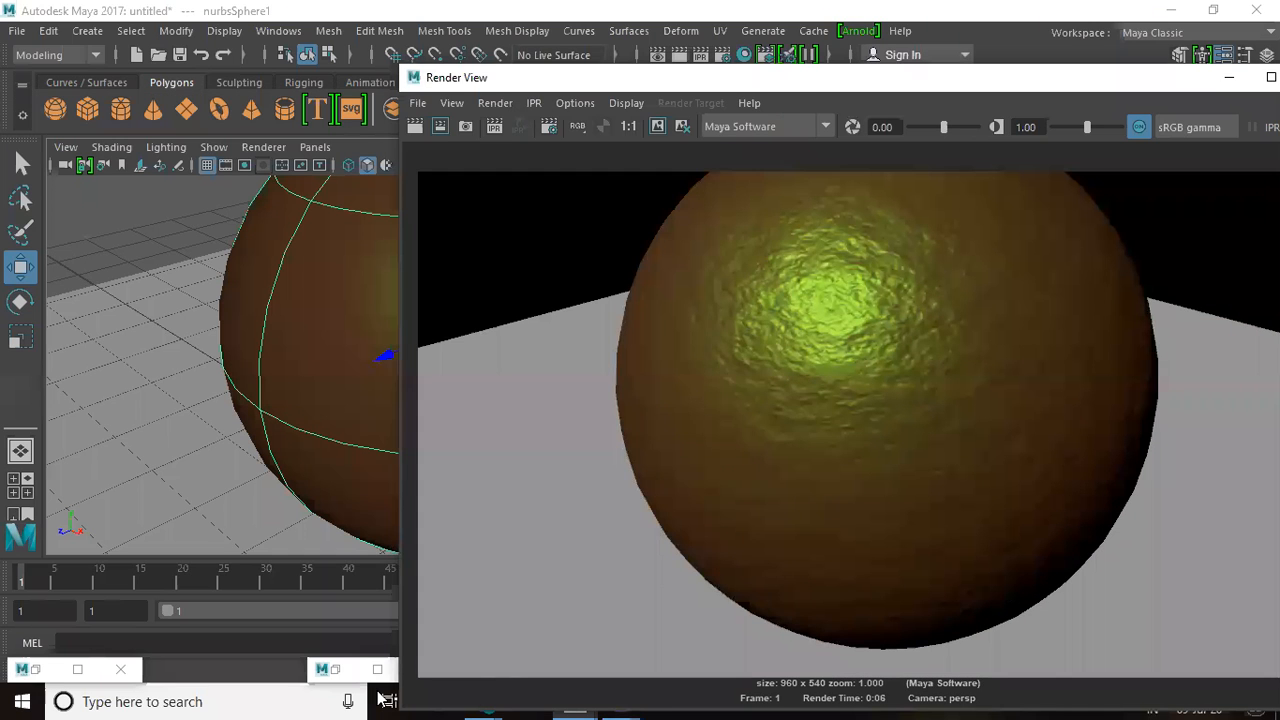
{"action": "left_click", "coordinate": [385, 697]}
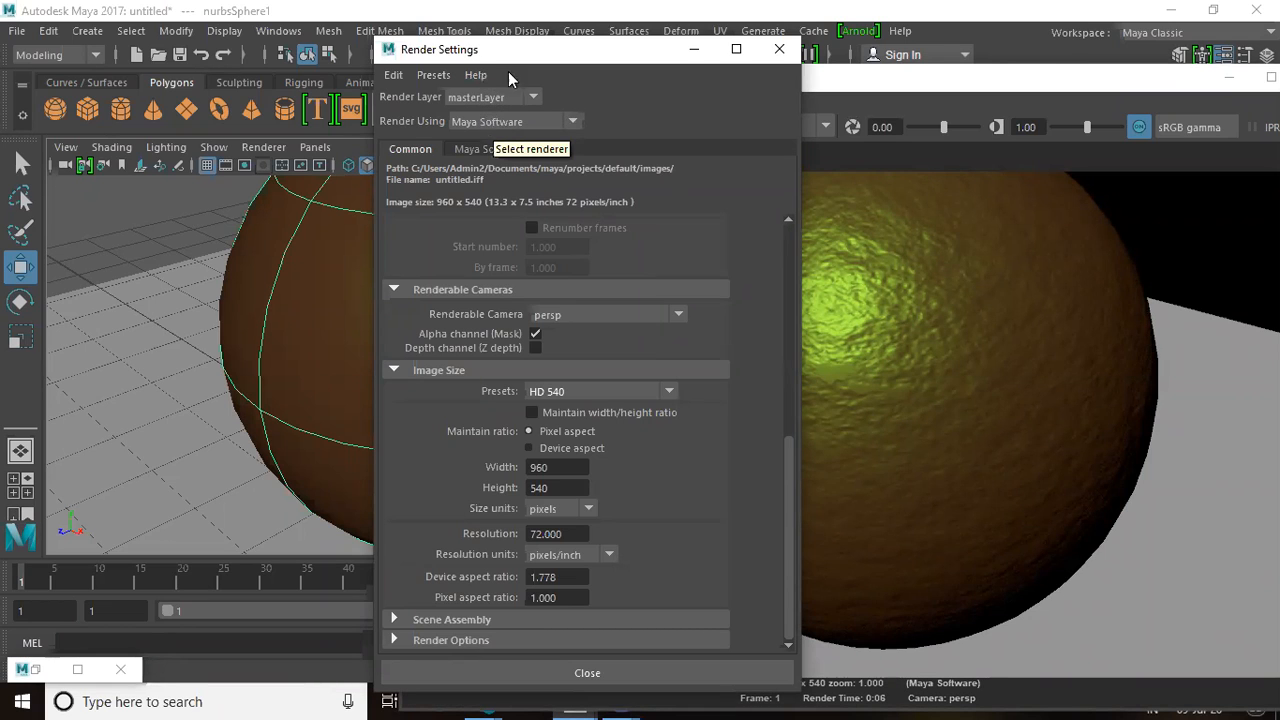
{"action": "left_click", "coordinate": [497, 148]}
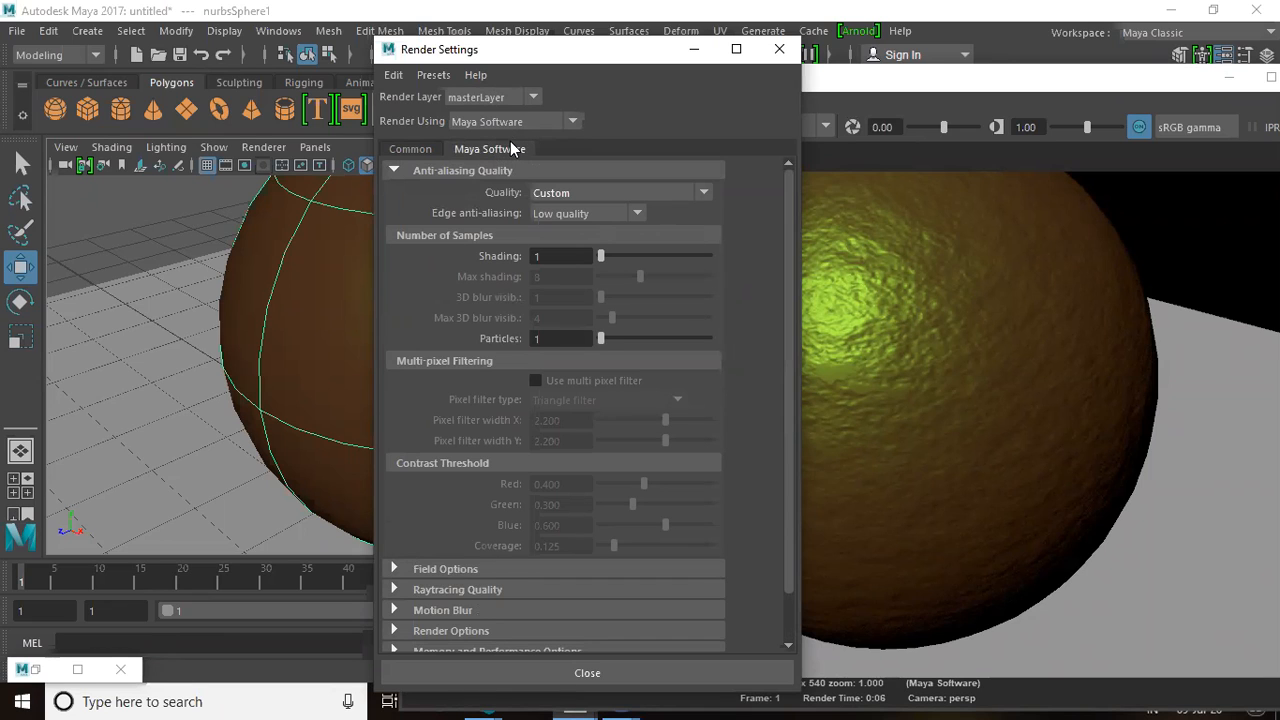
{"action": "scroll", "coordinate": [566, 470], "scroll_direction": "down", "scroll_amount": 1}
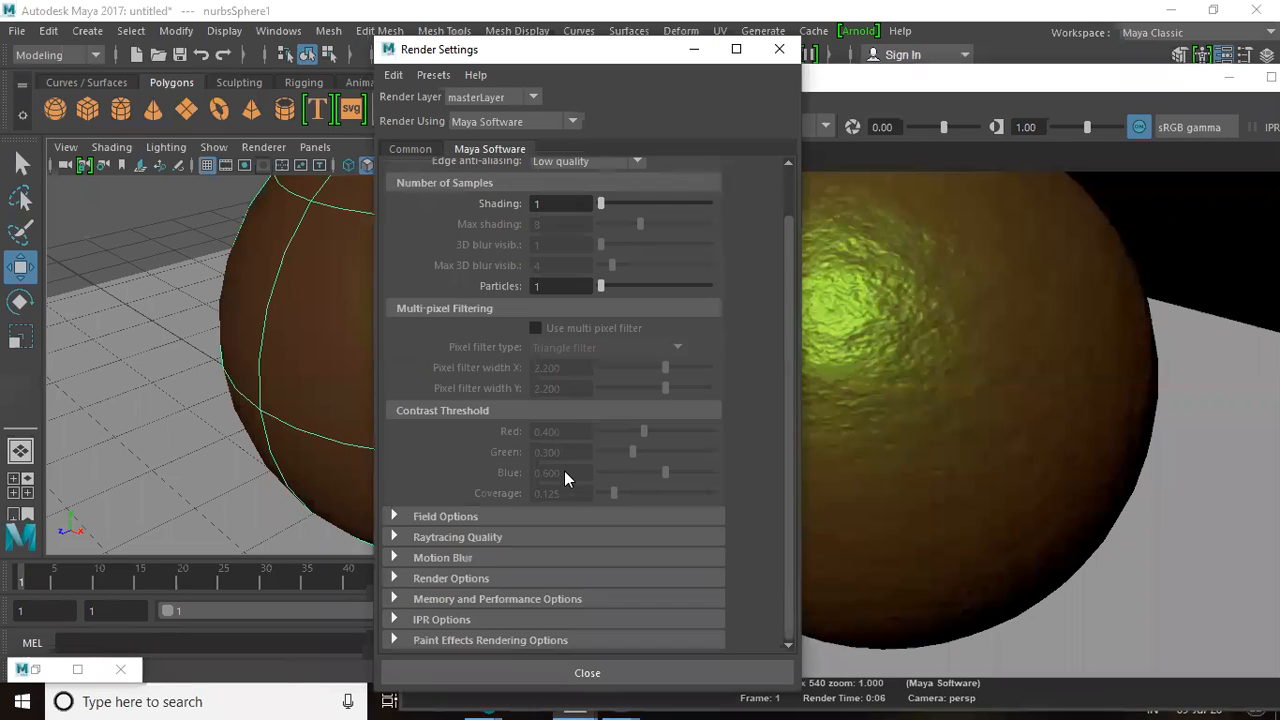
{"action": "left_click", "coordinate": [489, 540]}
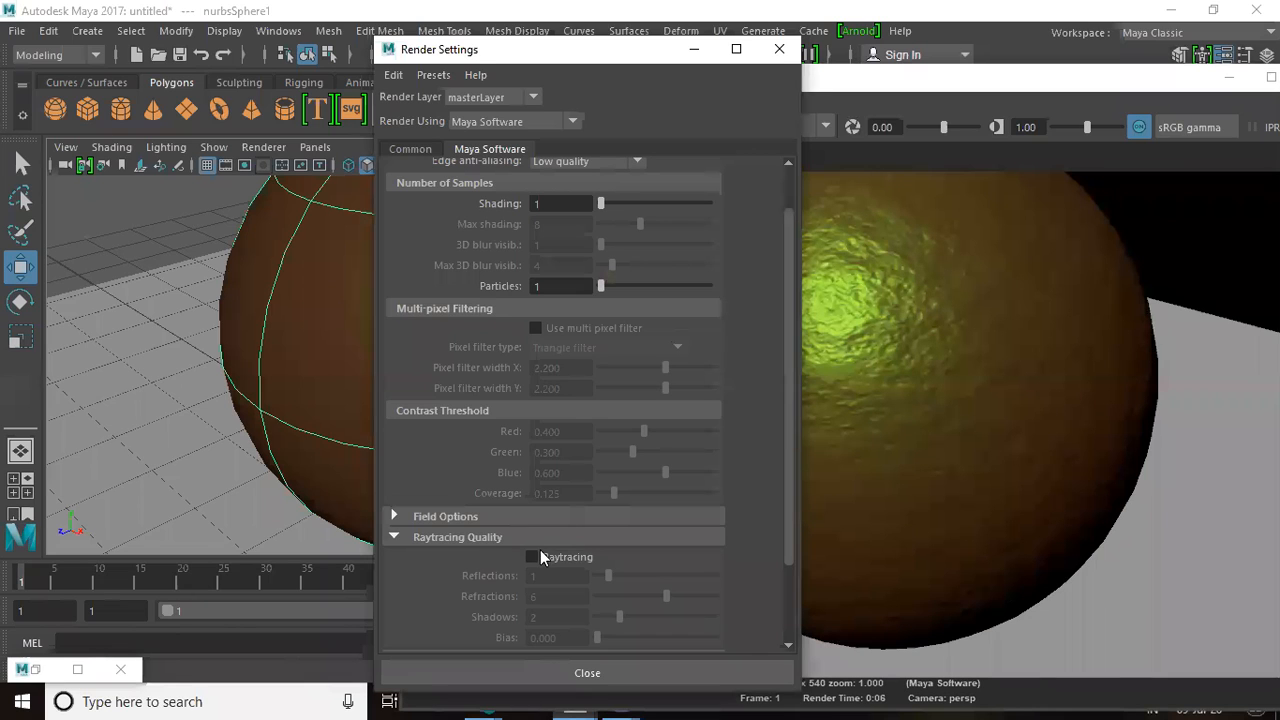
{"action": "left_click", "coordinate": [533, 556]}
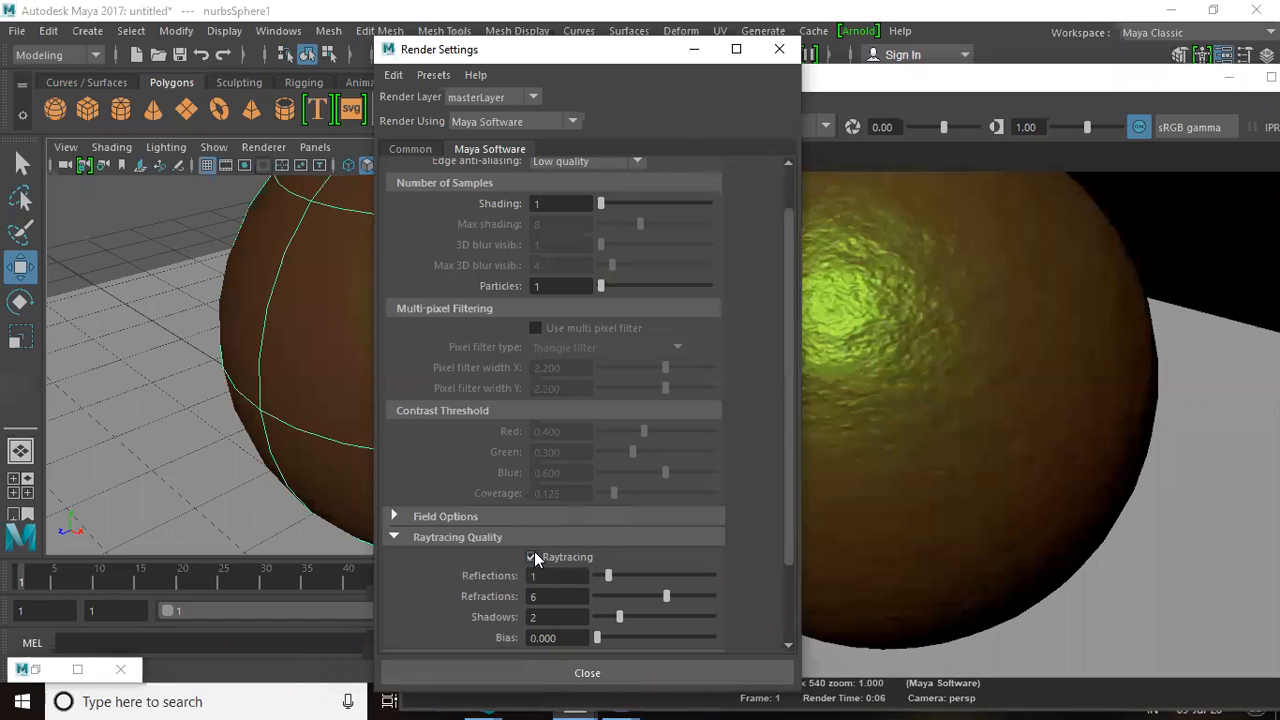
Step: Switch to Paint, sketch a freehand diagram of a ray bouncing off a surface toward a vertical line, and minimize Paint
{"action": "key", "text": "super"}
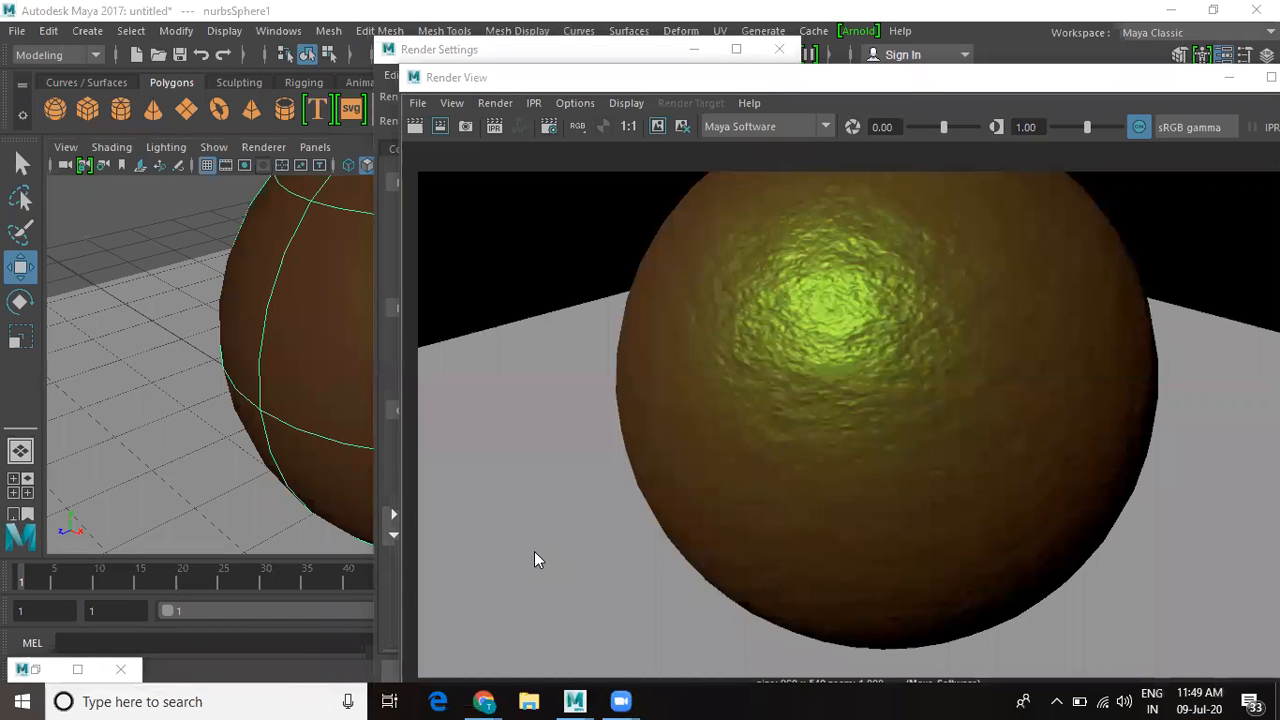
{"action": "type", "text": "paint"}
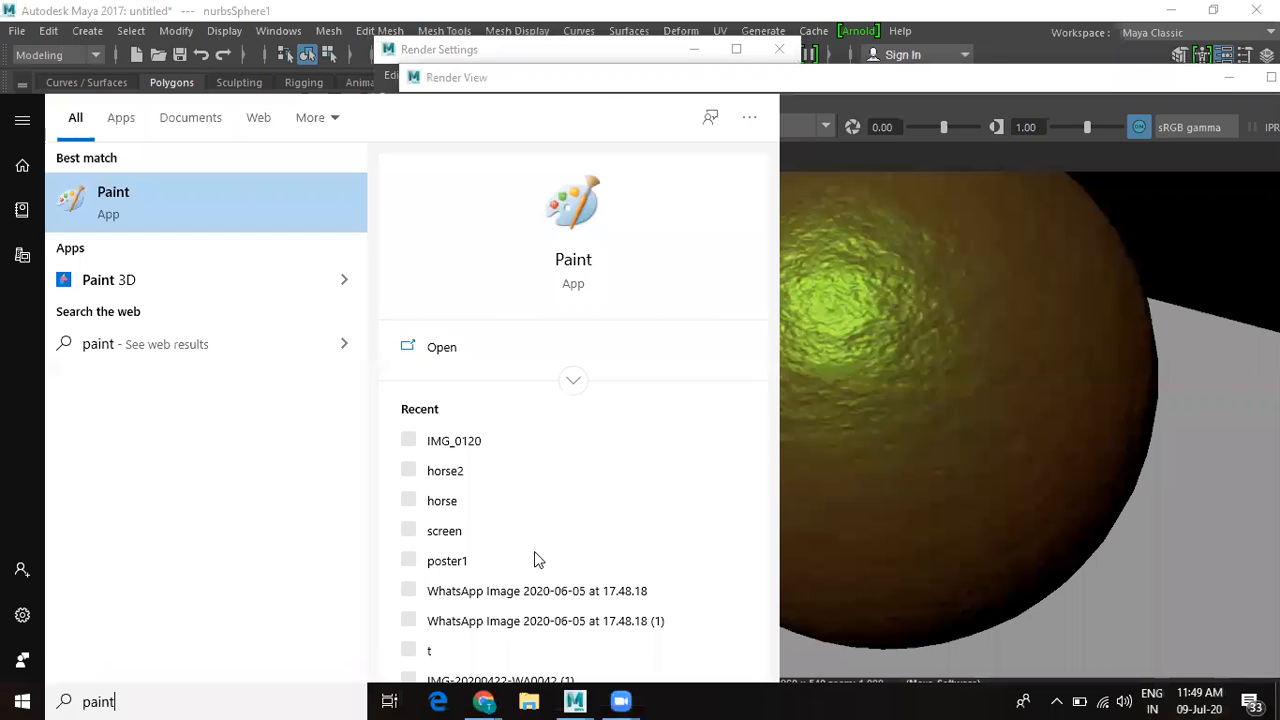
{"action": "key", "text": "Return"}
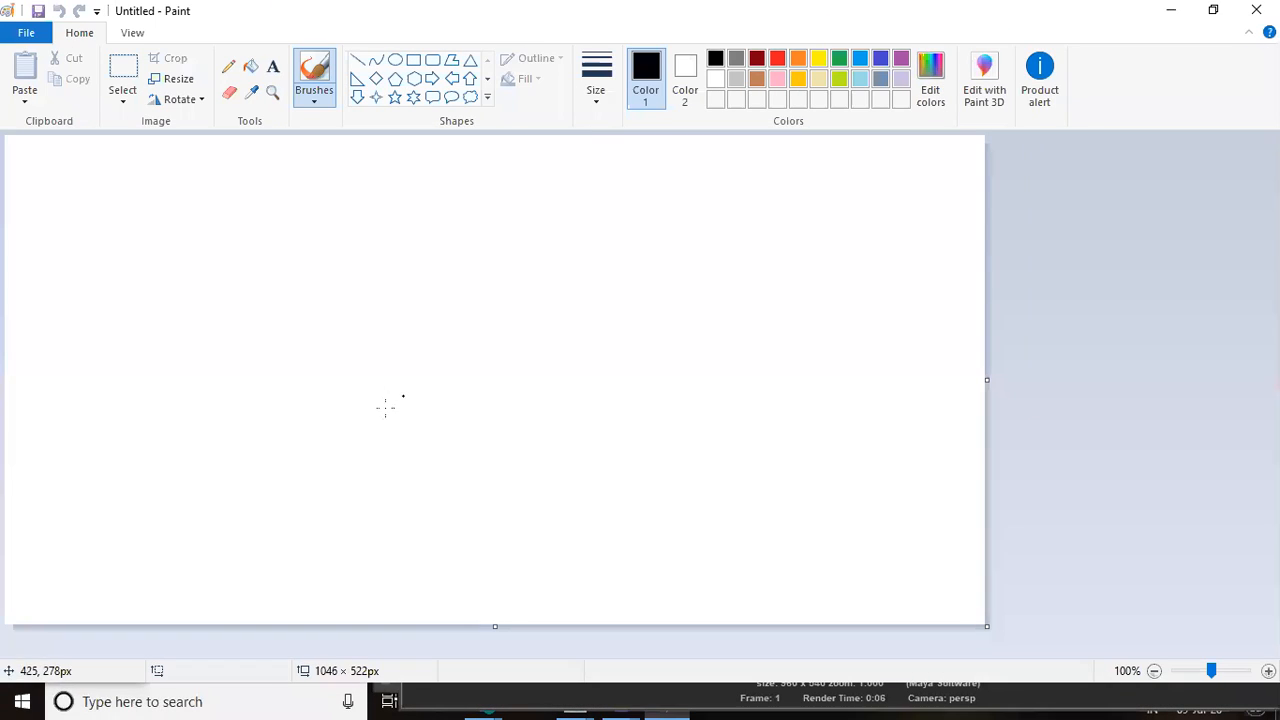
{"action": "left_click_drag", "start_coordinate": [211, 379], "coordinate": [908, 420]}
{"action": "mouse_move", "coordinate": [250, 160]}
{"action": "left_mouse_down"}
{"action": "mouse_move", "coordinate": [485, 413]}
{"action": "mouse_move", "coordinate": [683, 238]}
{"action": "left_mouse_up"}
{"action": "left_click_drag", "start_coordinate": [697, 142], "coordinate": [697, 432]}
{"action": "mouse_move", "coordinate": [680, 241]}
{"action": "left_mouse_down"}
{"action": "mouse_move", "coordinate": [710, 222]}
{"action": "mouse_move", "coordinate": [688, 221]}
{"action": "mouse_move", "coordinate": [625, 153]}
{"action": "mouse_move", "coordinate": [420, 230]}
{"action": "mouse_move", "coordinate": [566, 266]}
{"action": "mouse_move", "coordinate": [640, 181]}
{"action": "mouse_move", "coordinate": [492, 158]}
{"action": "left_mouse_up"}
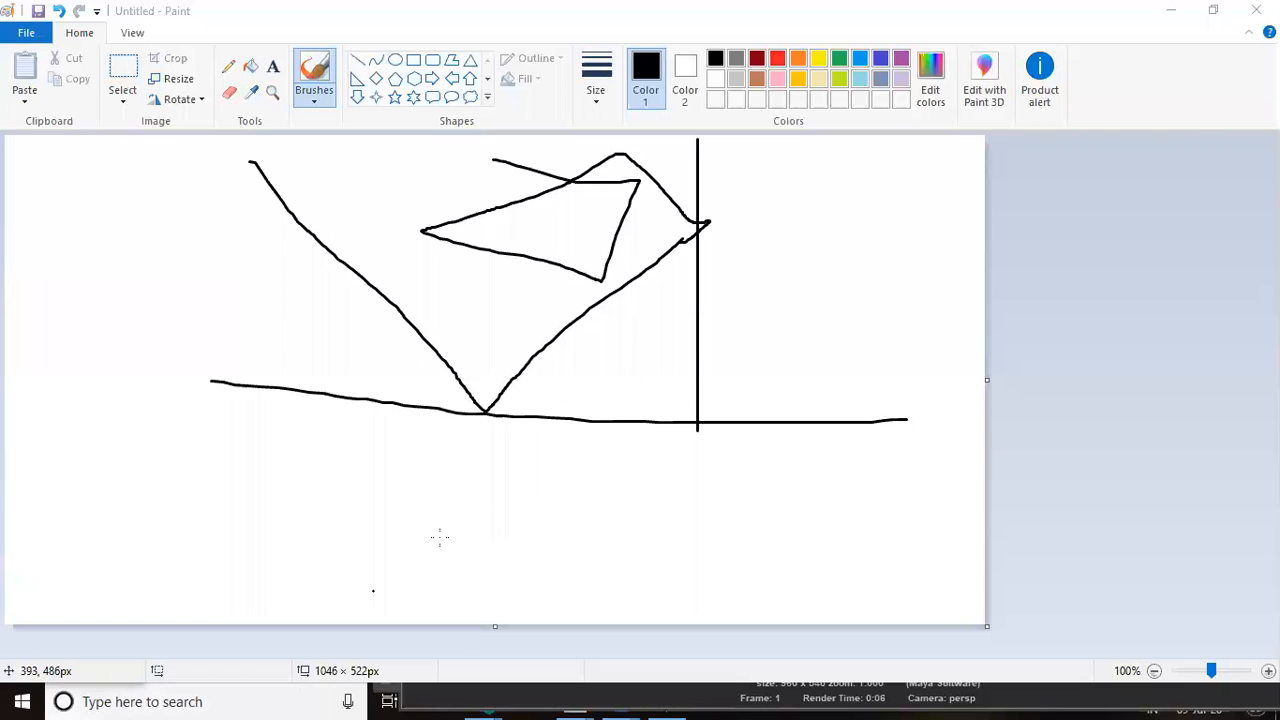
{"action": "left_click", "coordinate": [1171, 10]}
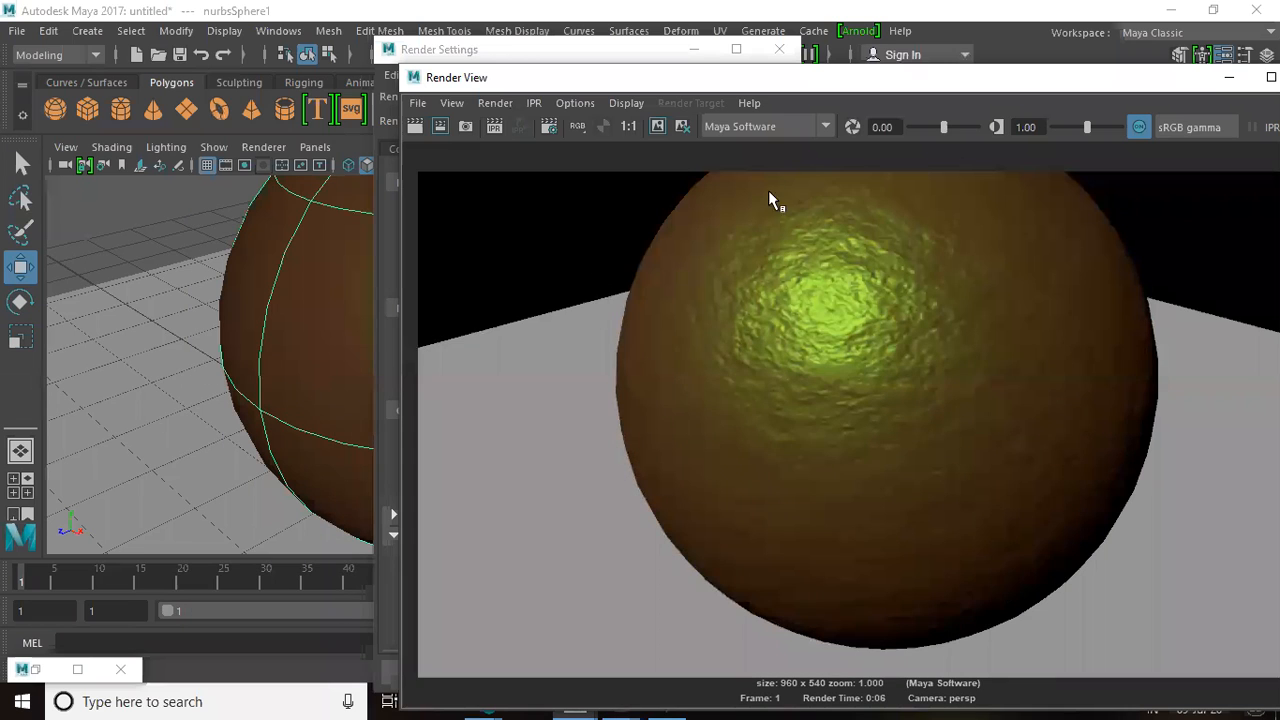
Step: Rearrange the Render View and Render Settings windows, examine the raytracing and Render Options sections, and minimize the Render Settings
{"action": "left_click_drag", "start_coordinate": [1067, 82], "coordinate": [633, 50]}
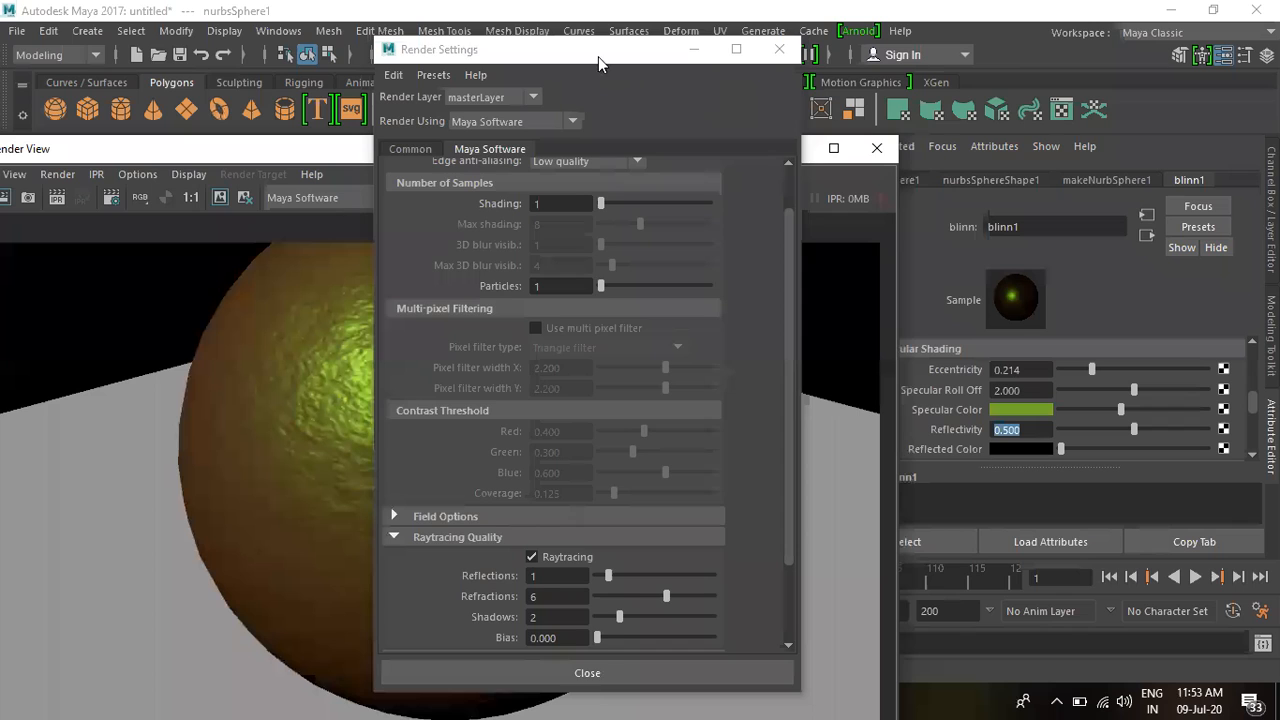
{"action": "left_click_drag", "start_coordinate": [598, 56], "coordinate": [613, 42]}
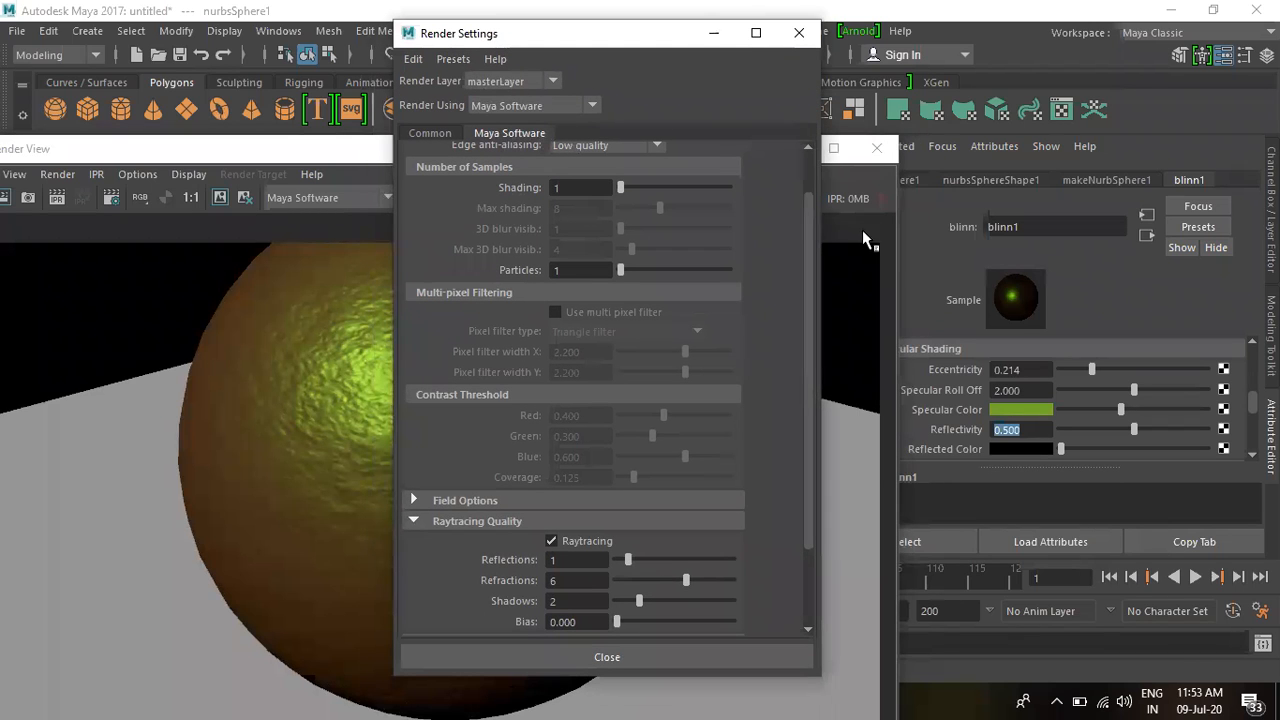
{"action": "left_click_drag", "start_coordinate": [808, 222], "coordinate": [799, 368]}
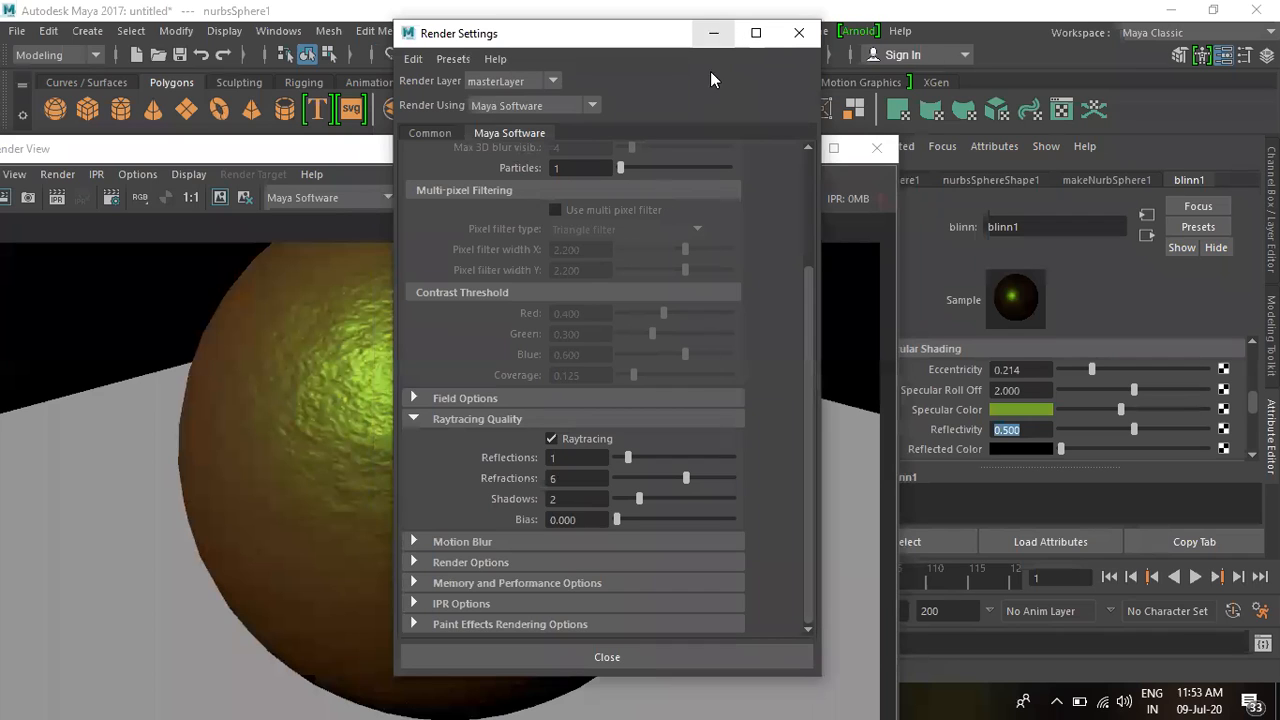
{"action": "left_click", "coordinate": [472, 562]}
{"action": "scroll", "coordinate": [628, 540], "scroll_direction": "down", "scroll_amount": 3}
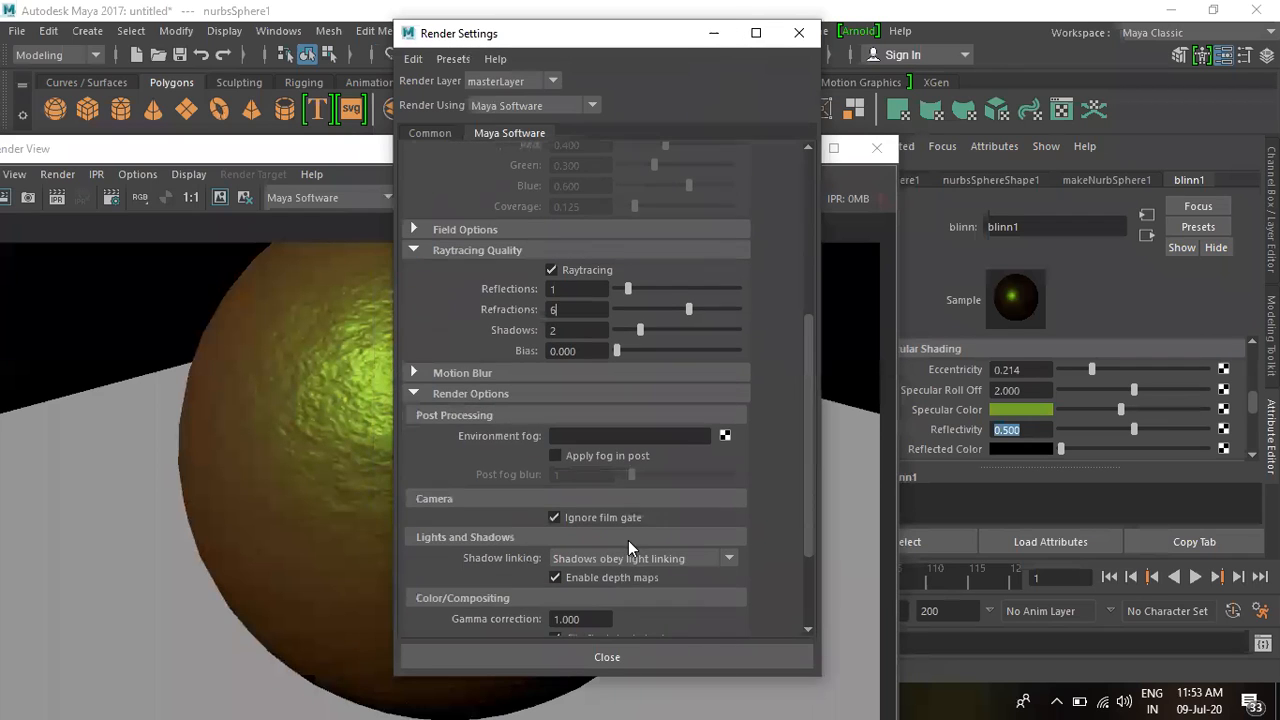
{"action": "left_click", "coordinate": [714, 39]}
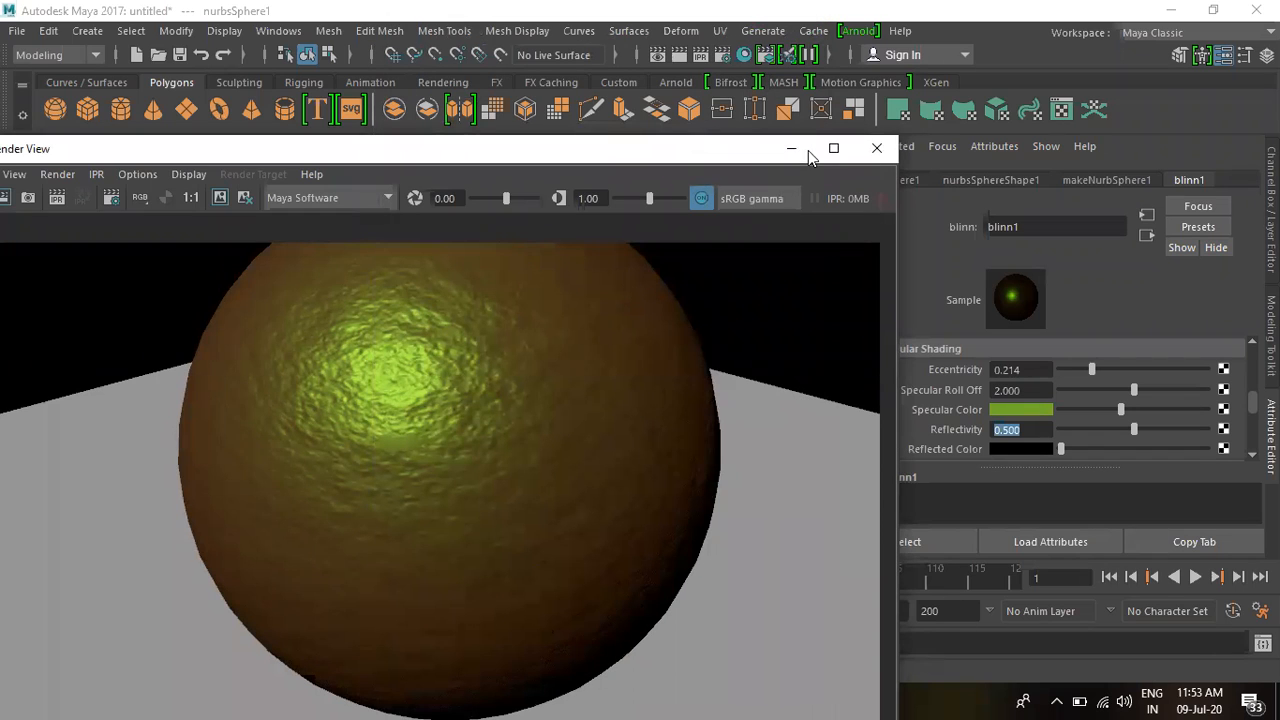
Step: Render the sphere with raytracing, close the Render View and briefly recheck the raytracing values in the Render Settings
{"action": "left_click", "coordinate": [682, 58]}
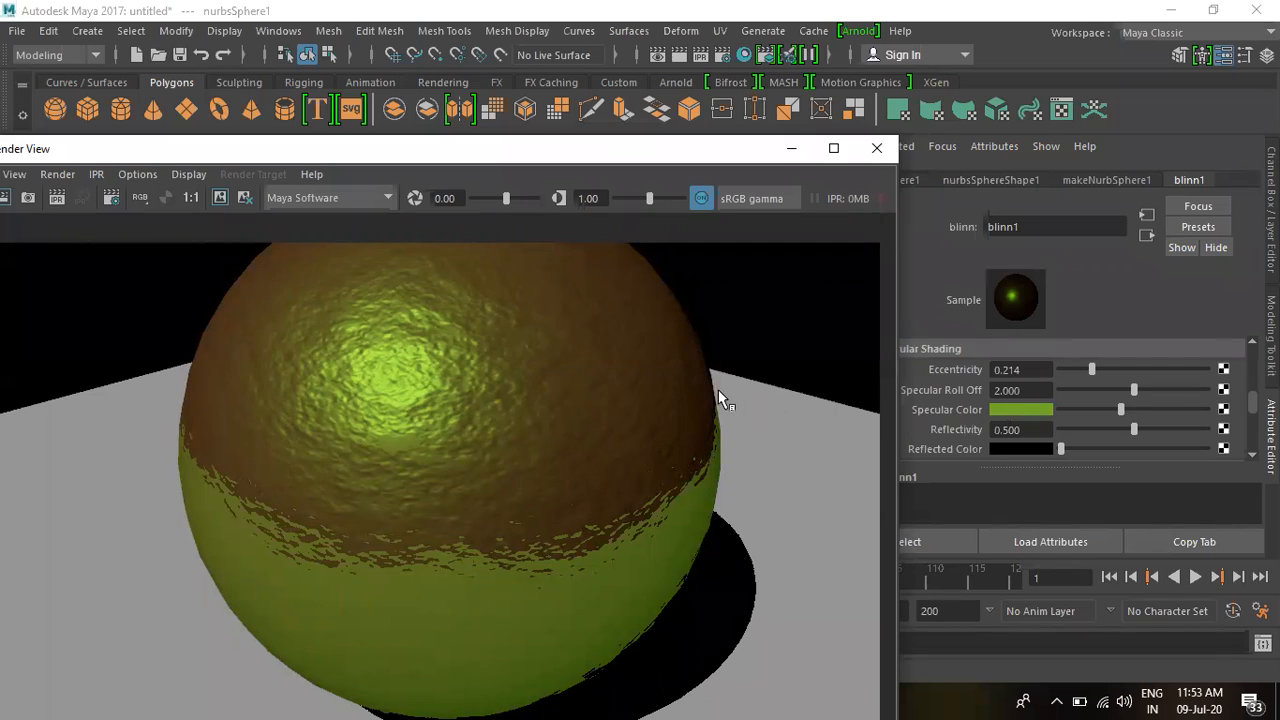
{"action": "left_click", "coordinate": [875, 150]}
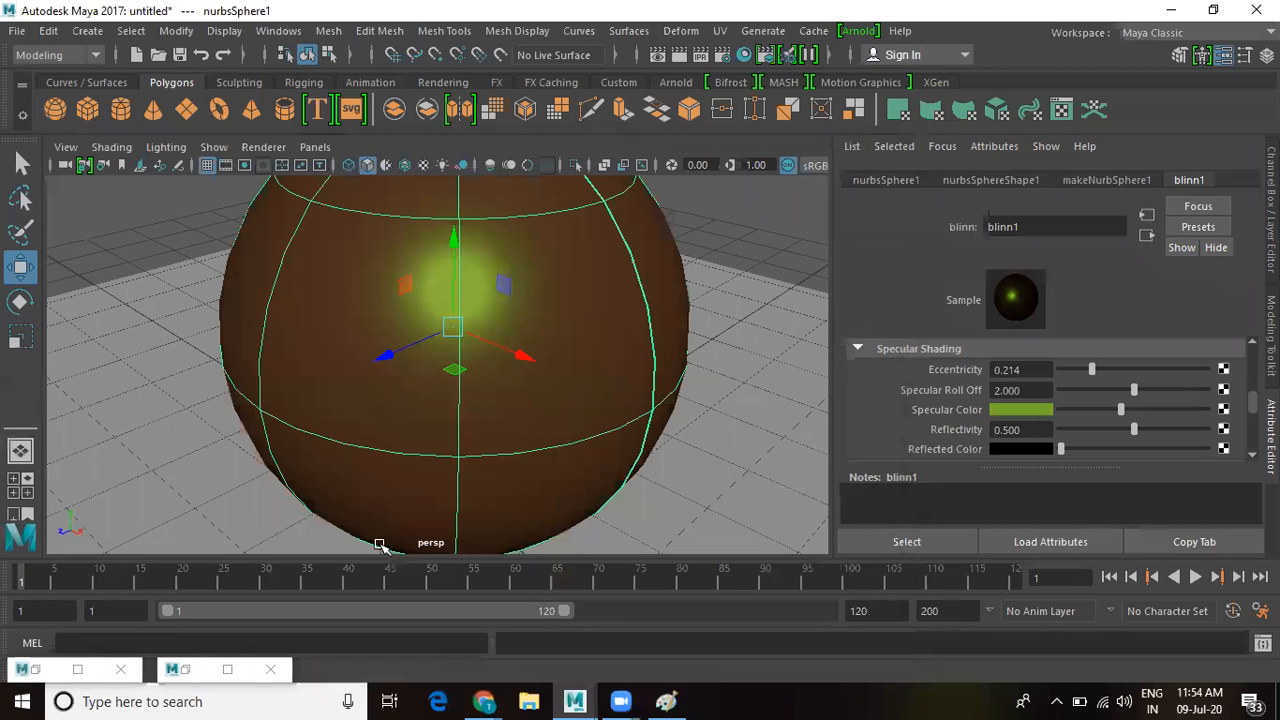
{"action": "double_click", "coordinate": [197, 672]}
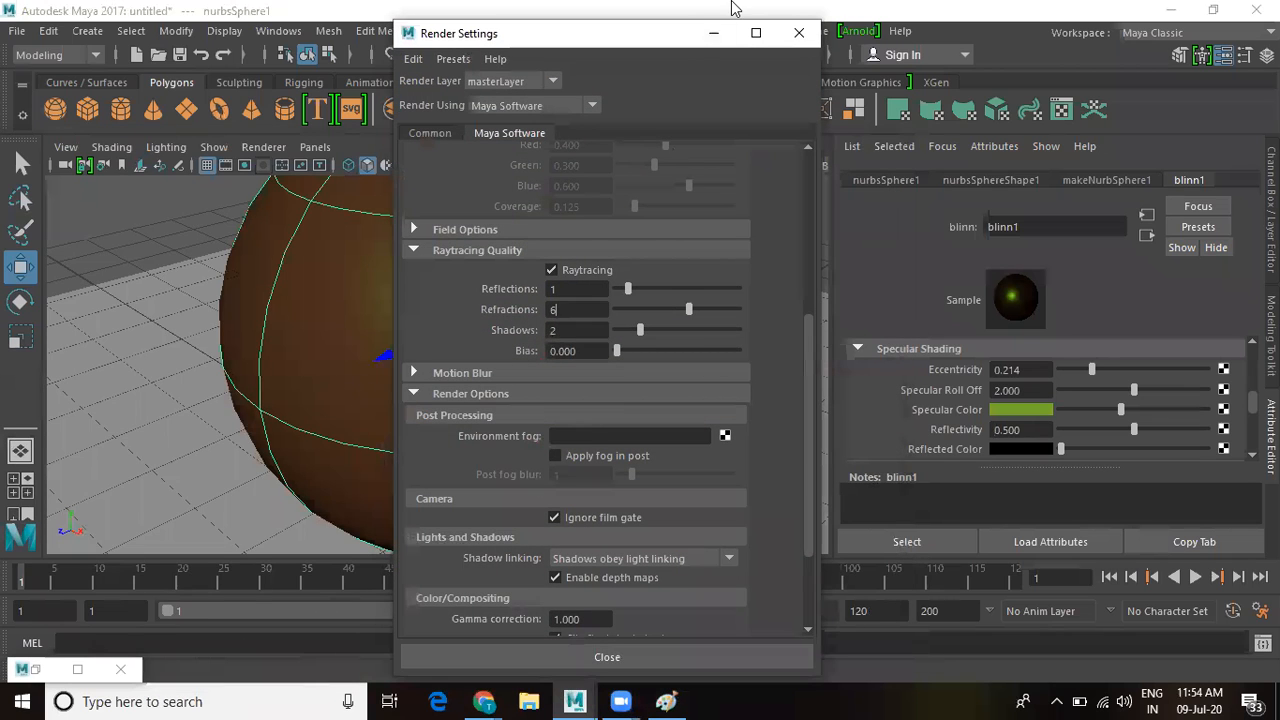
{"action": "left_click", "coordinate": [710, 36]}
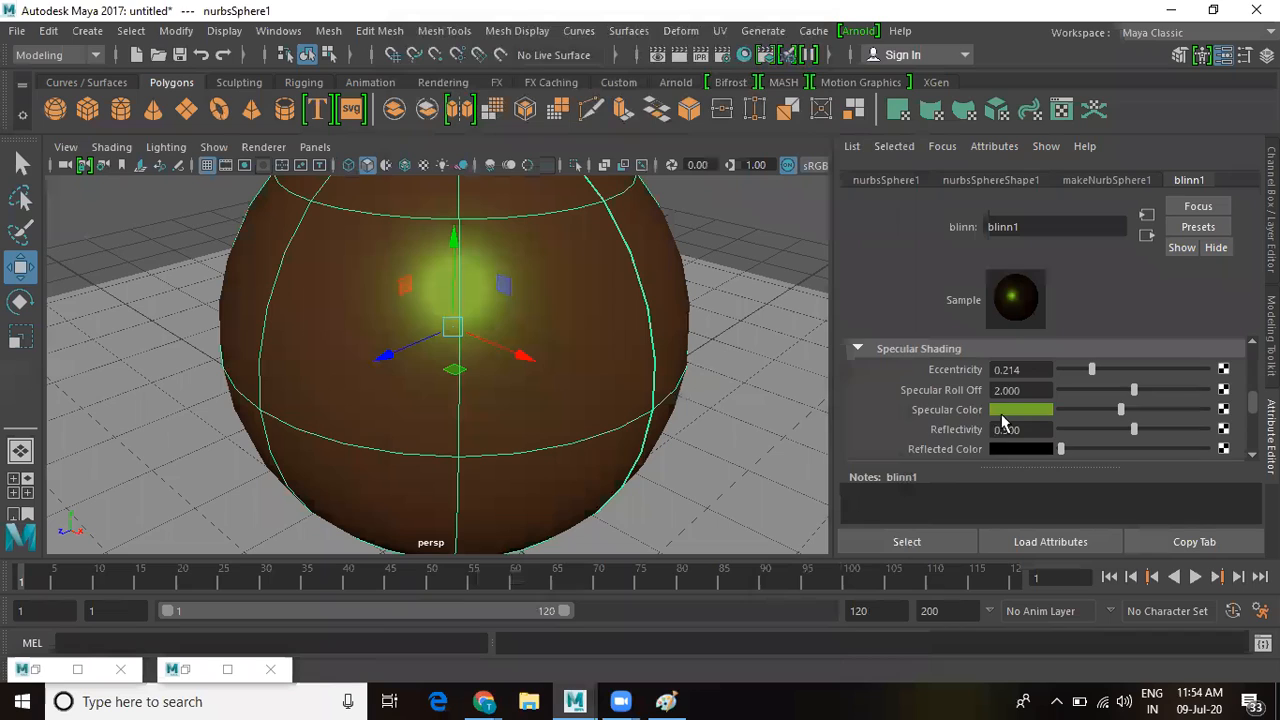
Step: Set the Blinn material's Reflected Color to crimson (about H 352.88, S 1.000, V 0.222), render the sphere and reposition the render window
{"action": "scroll", "coordinate": [1025, 423], "scroll_direction": "down", "scroll_amount": 2}
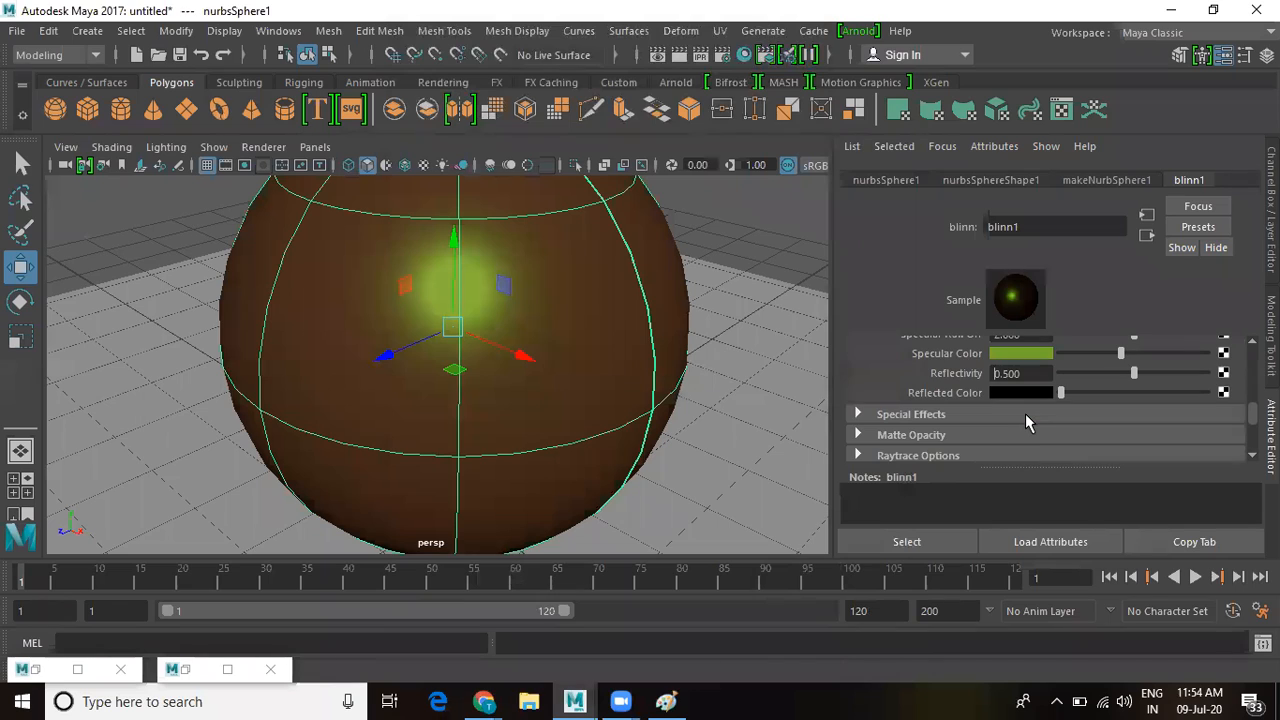
{"action": "left_click", "coordinate": [910, 418]}
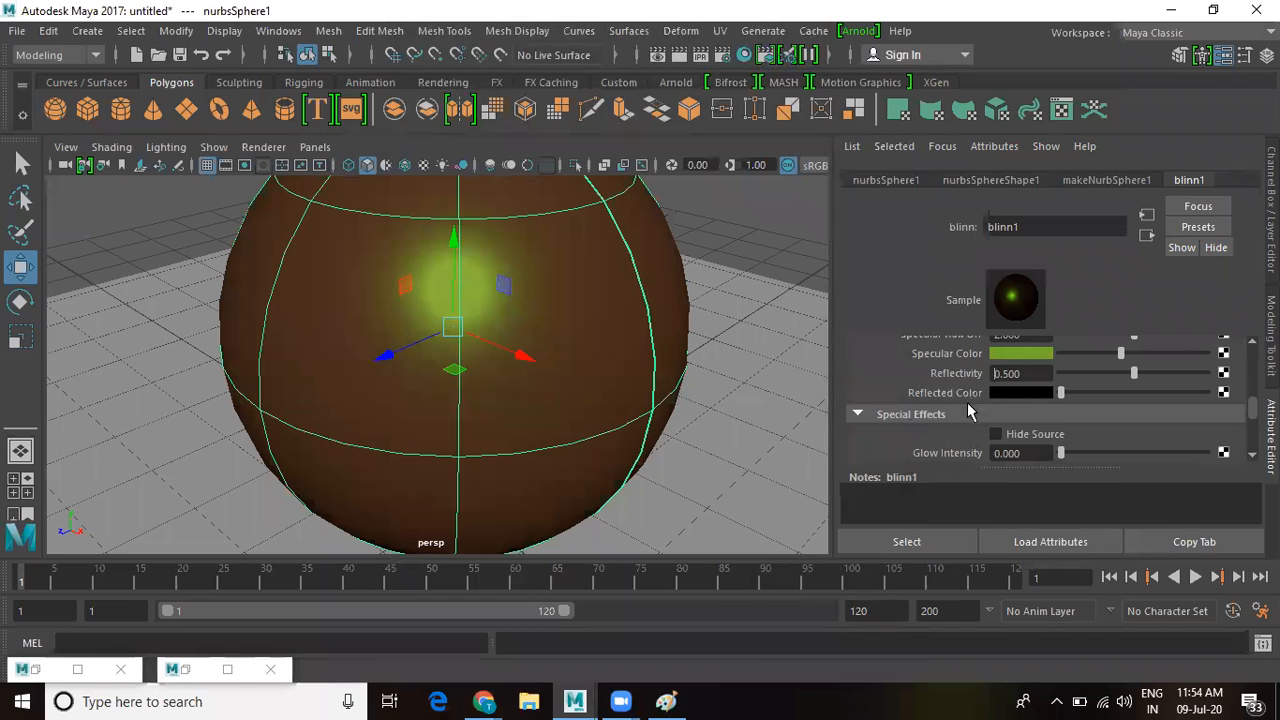
{"action": "left_click", "coordinate": [1022, 395]}
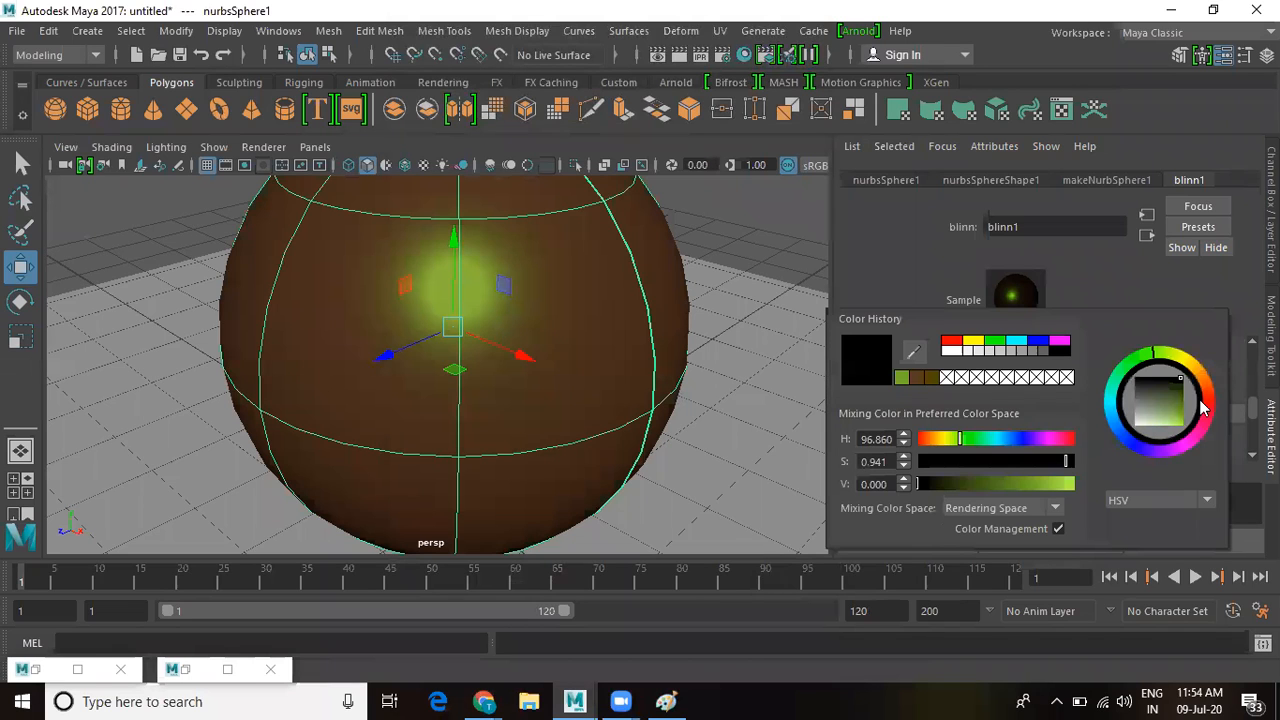
{"action": "left_click_drag", "start_coordinate": [1168, 393], "coordinate": [1194, 408]}
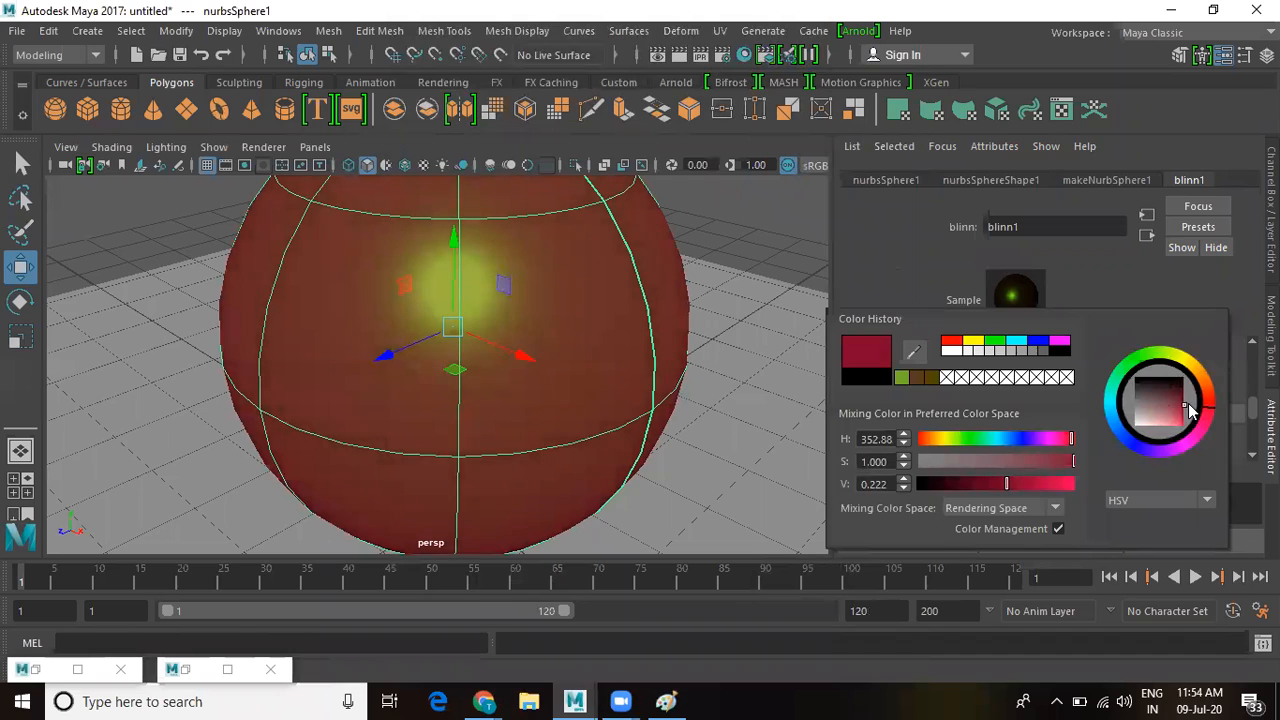
{"action": "left_click", "coordinate": [681, 55]}
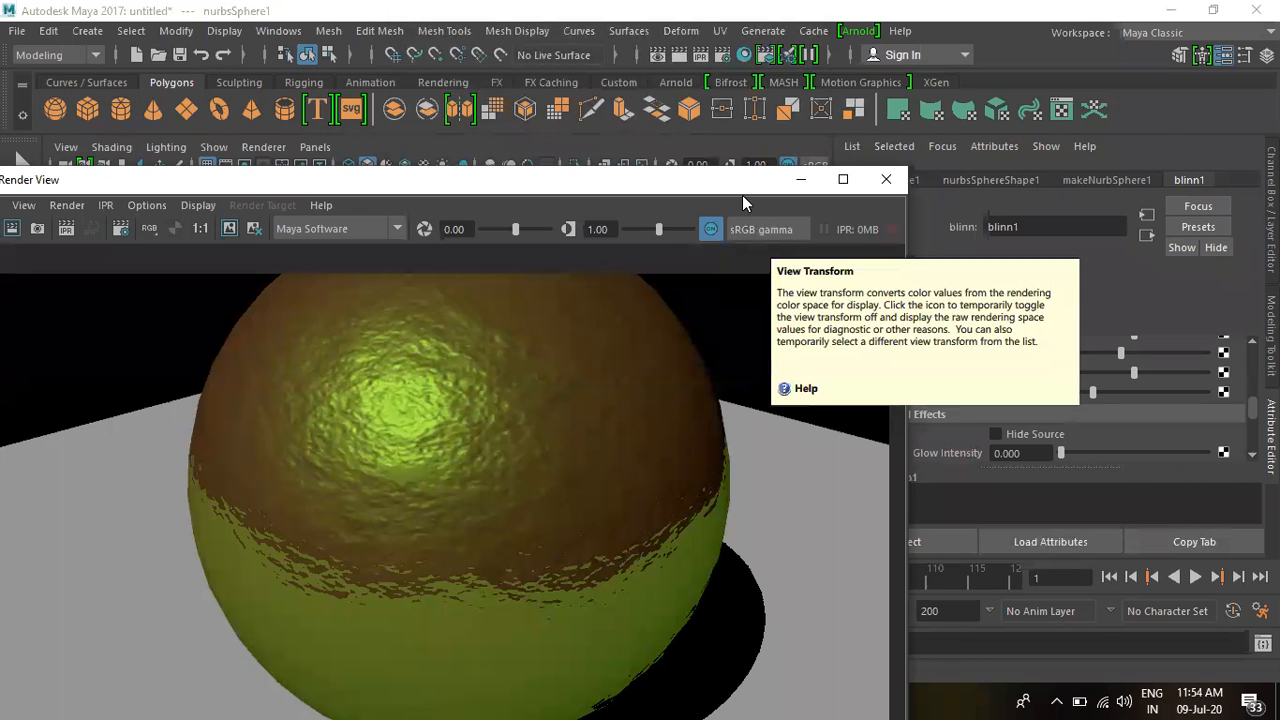
{"action": "left_click_drag", "start_coordinate": [737, 187], "coordinate": [821, 61]}
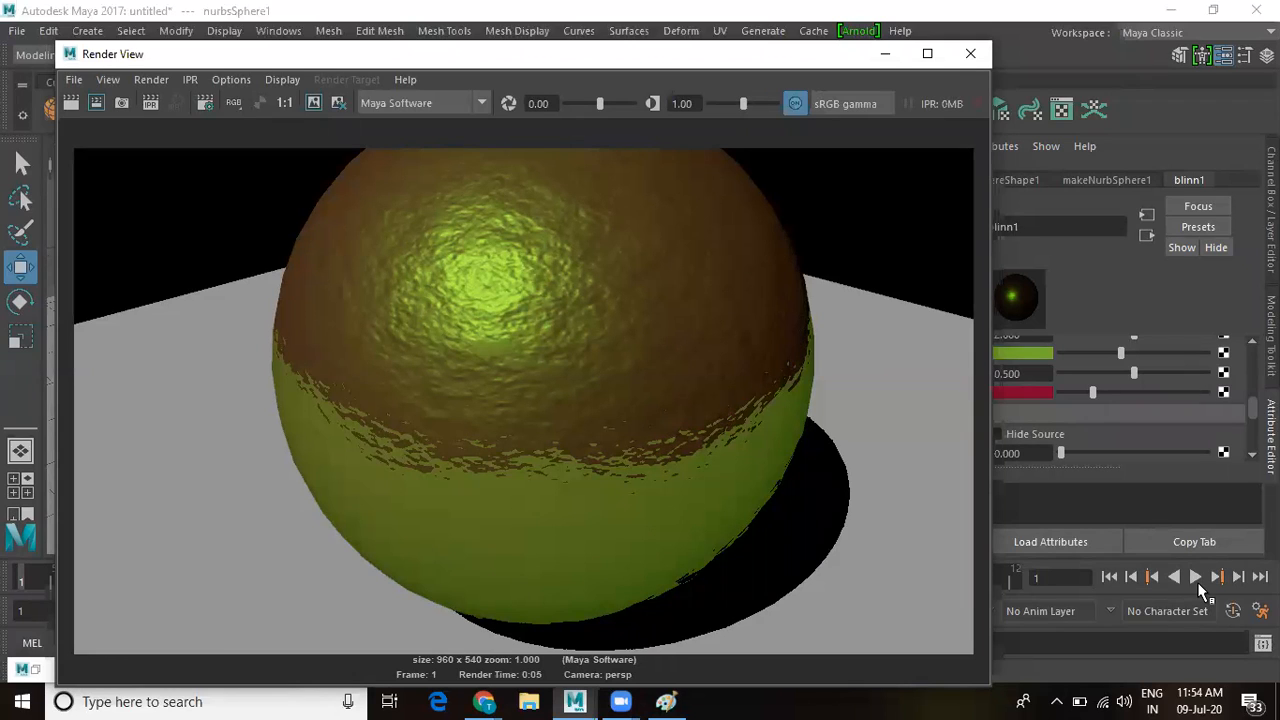
Step: Switch to Paint, draw an arrowhead on the incoming ray of the reflection diagram, and minimize Paint
{"action": "left_click", "coordinate": [666, 701]}
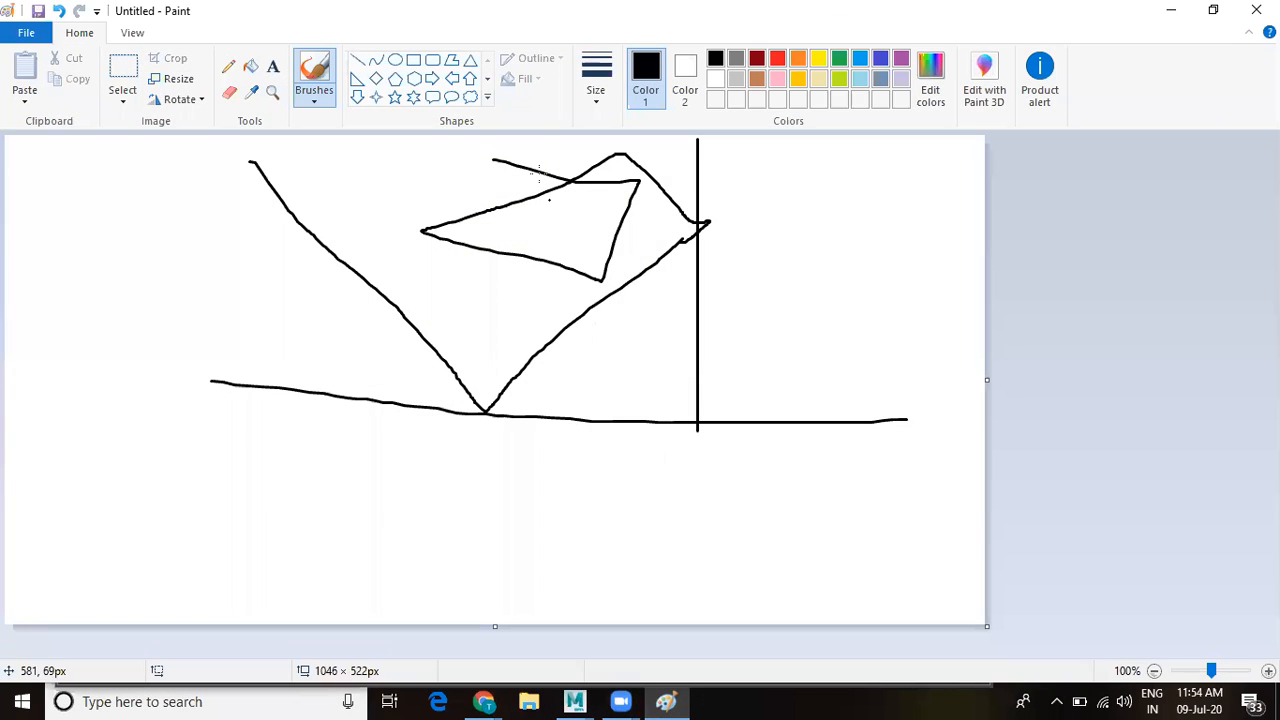
{"action": "mouse_move", "coordinate": [355, 300]}
{"action": "left_mouse_down"}
{"action": "mouse_move", "coordinate": [401, 320]}
{"action": "mouse_move", "coordinate": [408, 283]}
{"action": "left_mouse_up"}
{"action": "left_click_drag", "start_coordinate": [443, 365], "coordinate": [458, 373]}
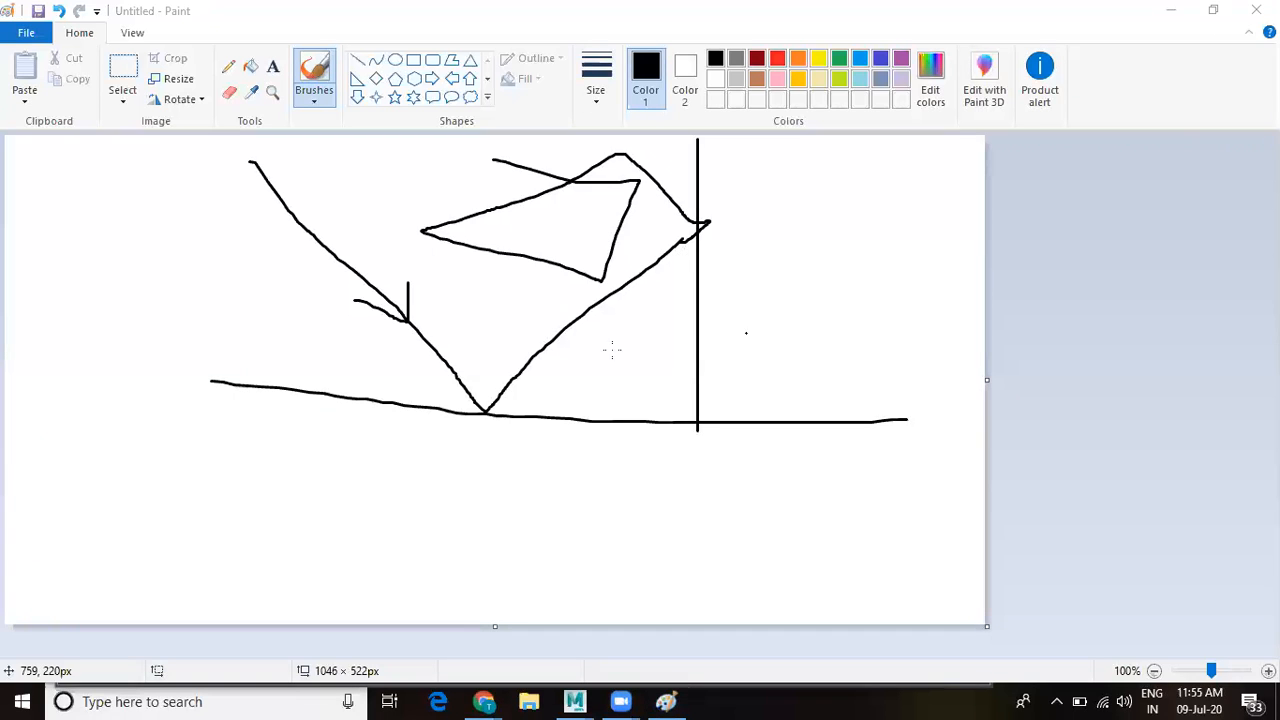
{"action": "left_click", "coordinate": [1166, 10]}
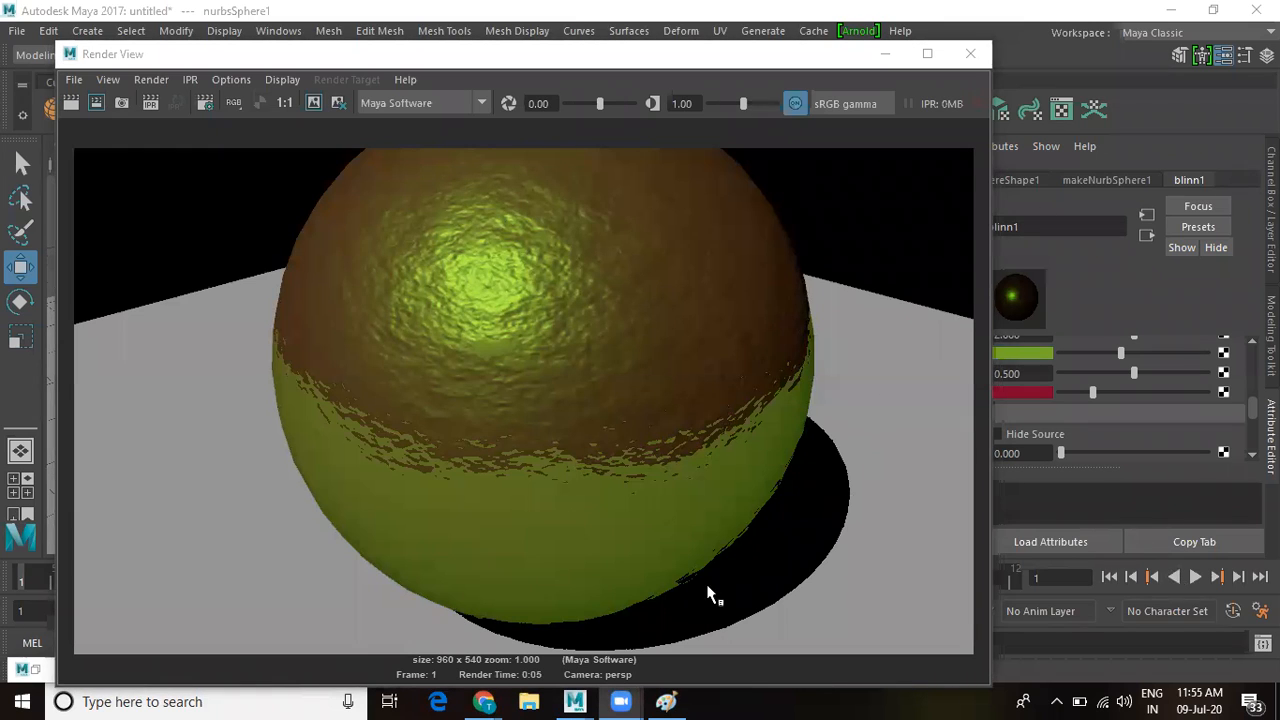
Step: Briefly switch to Paint and back, recheck the rendered sphere, and minimize the Render View
{"action": "left_click", "coordinate": [667, 702]}
{"action": "left_click", "coordinate": [667, 702]}
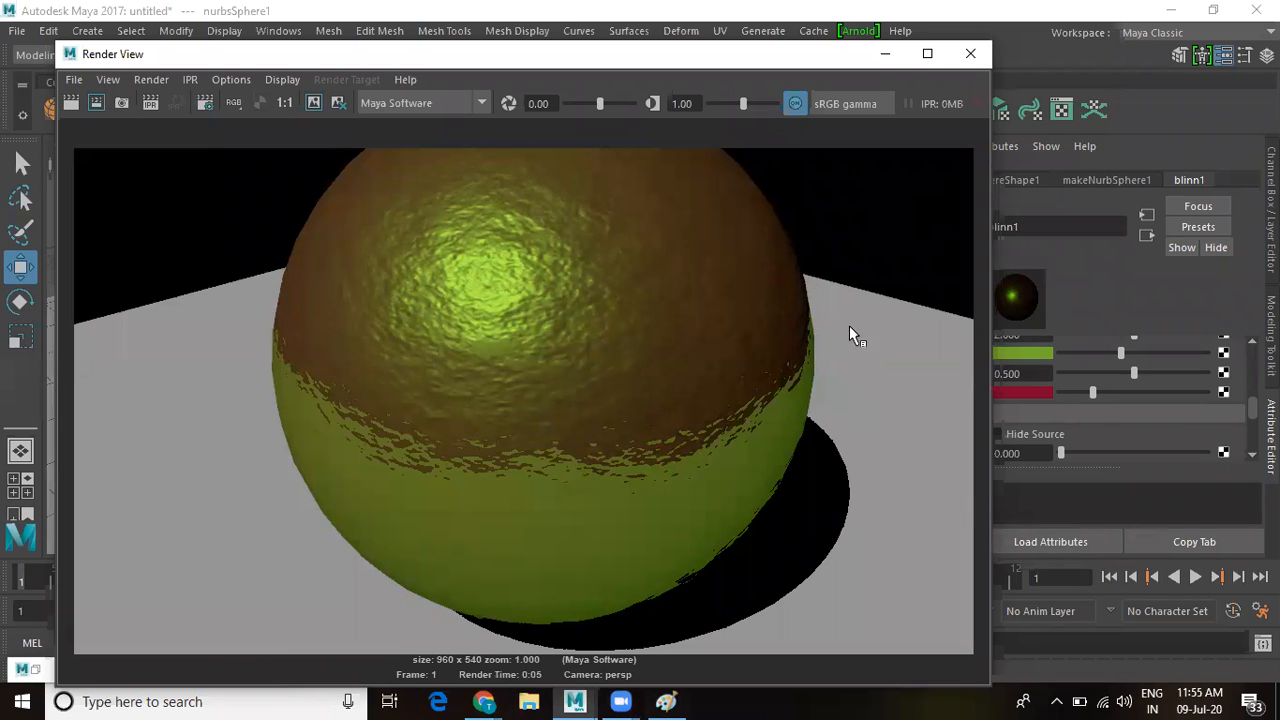
{"action": "left_click", "coordinate": [892, 60]}
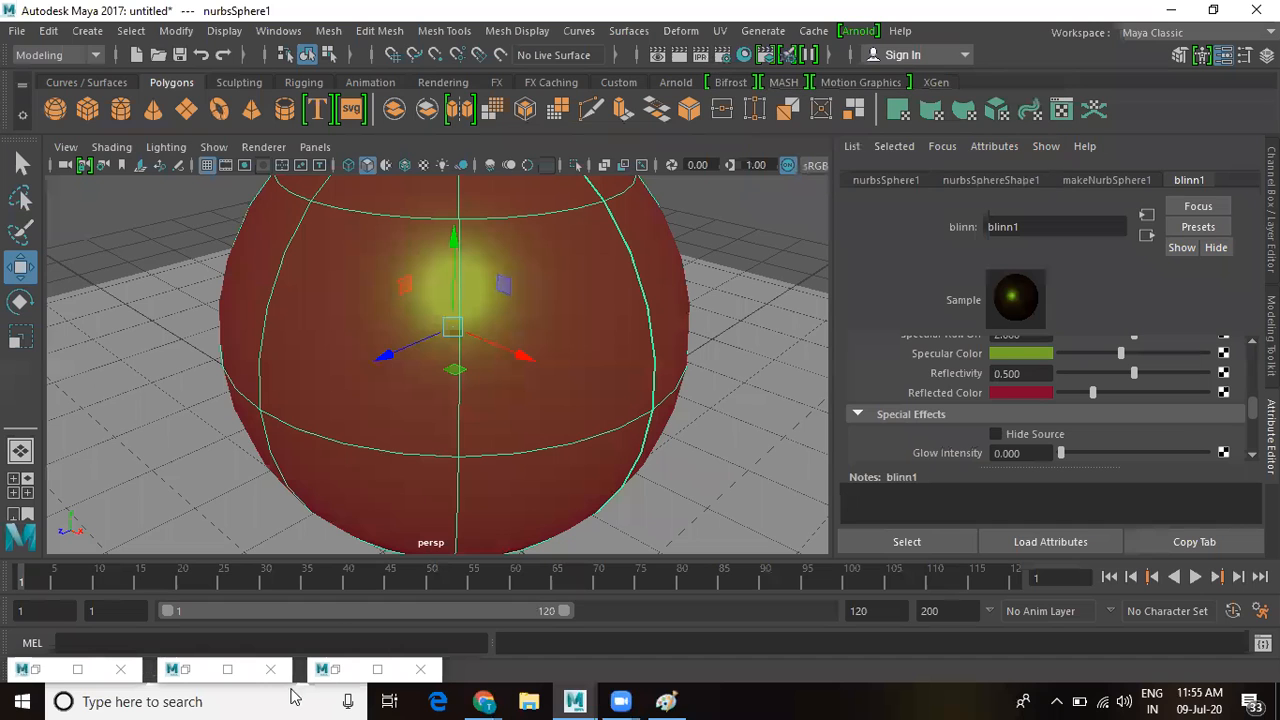
{"action": "double_click", "coordinate": [348, 676]}
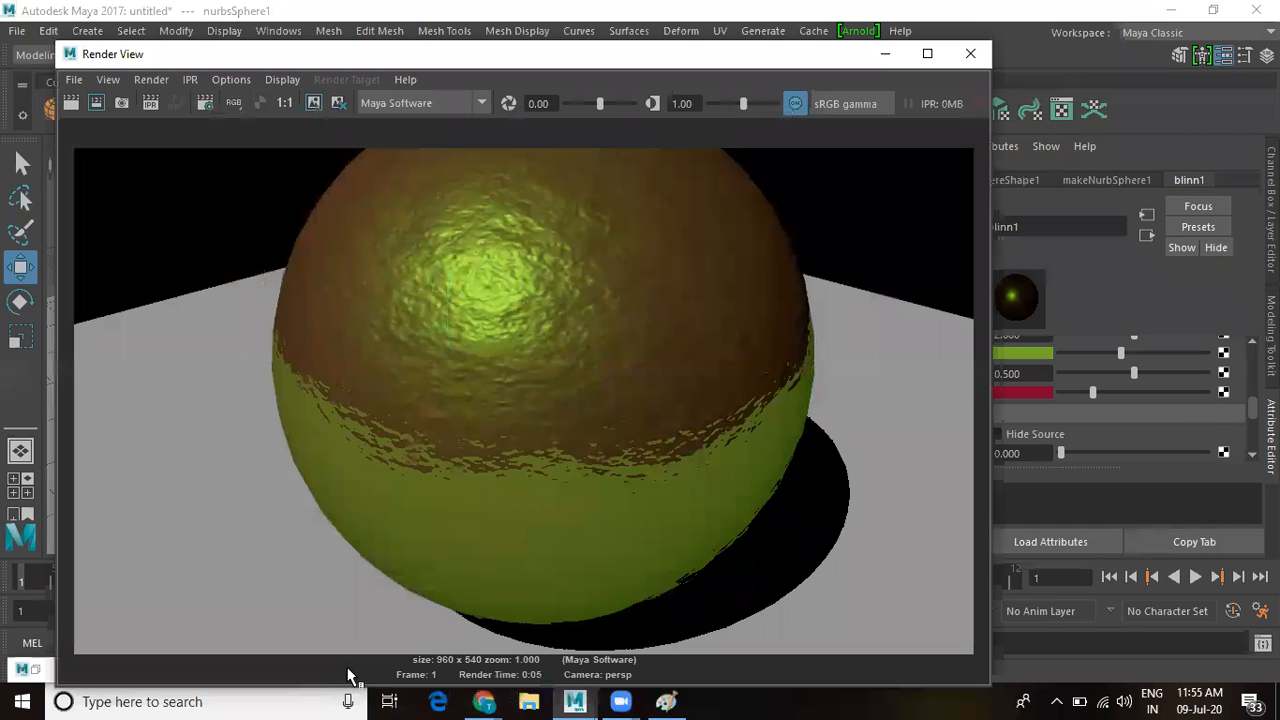
{"action": "left_click", "coordinate": [885, 53]}
Step: Restore the Render Settings, review the raytracing Reflections and Refractions values, and minimize the window
{"action": "double_click", "coordinate": [197, 676]}
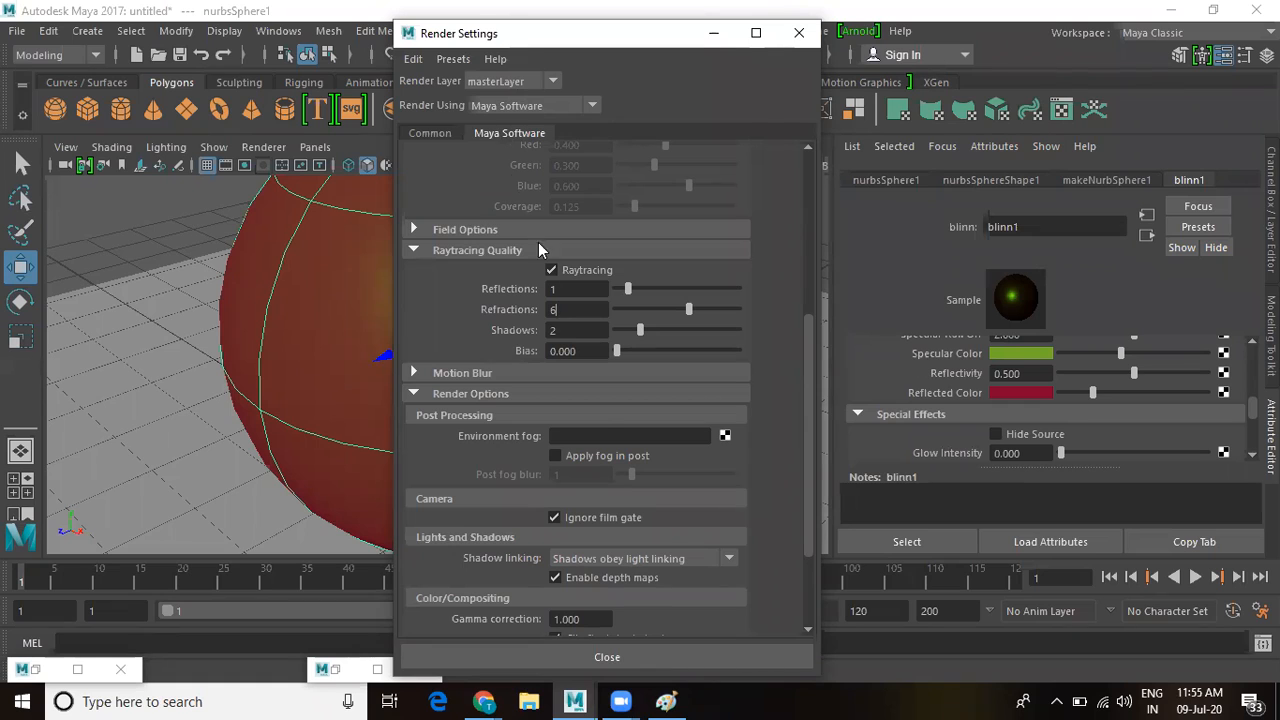
{"action": "scroll", "coordinate": [465, 251], "scroll_direction": "up", "scroll_amount": 3}
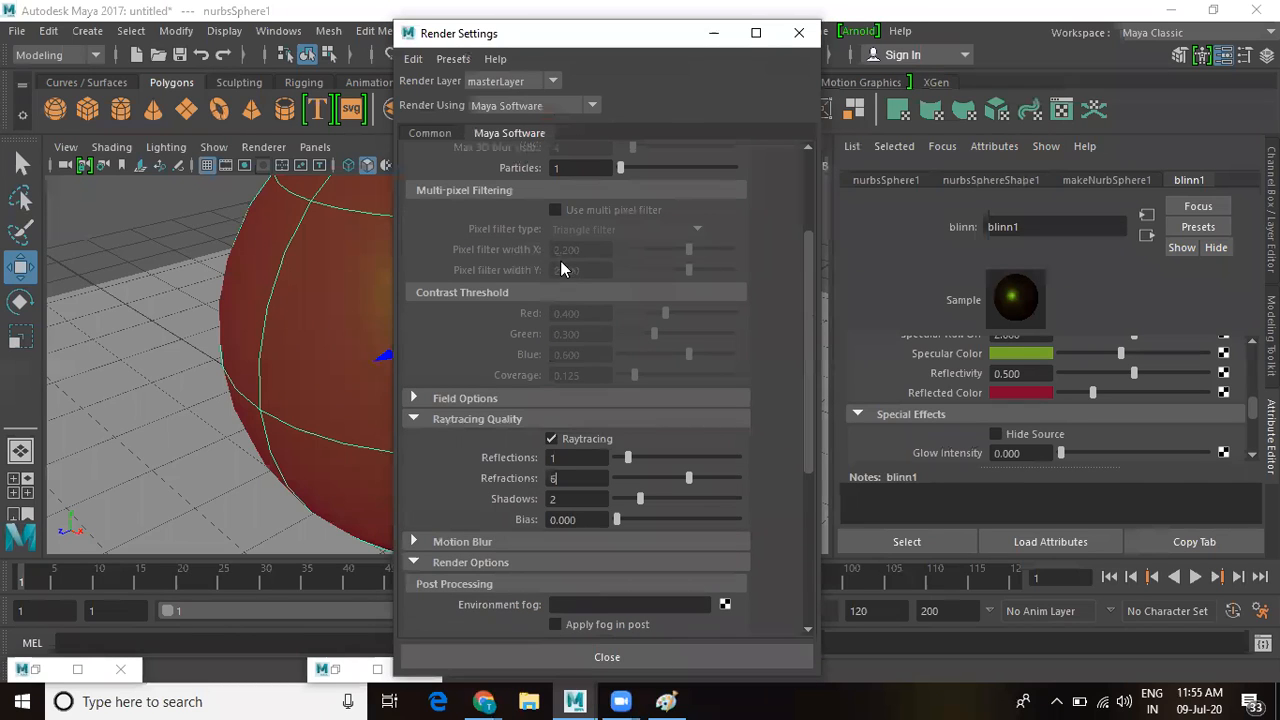
{"action": "double_click", "coordinate": [558, 457]}
{"action": "double_click", "coordinate": [555, 478]}
{"action": "left_click", "coordinate": [713, 37]}
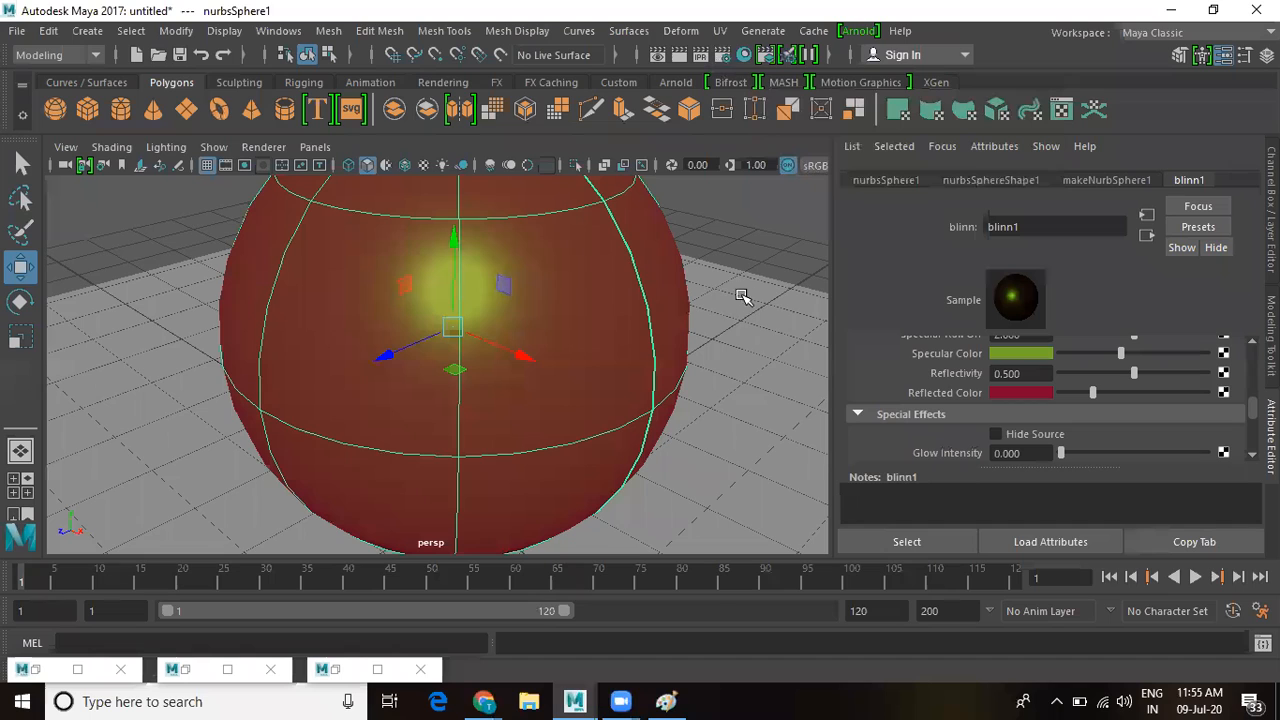
Step: Start a new scene and create a polygon plane scaled uniformly until it extends past the grid
{"action": "left_click", "coordinate": [727, 225]}
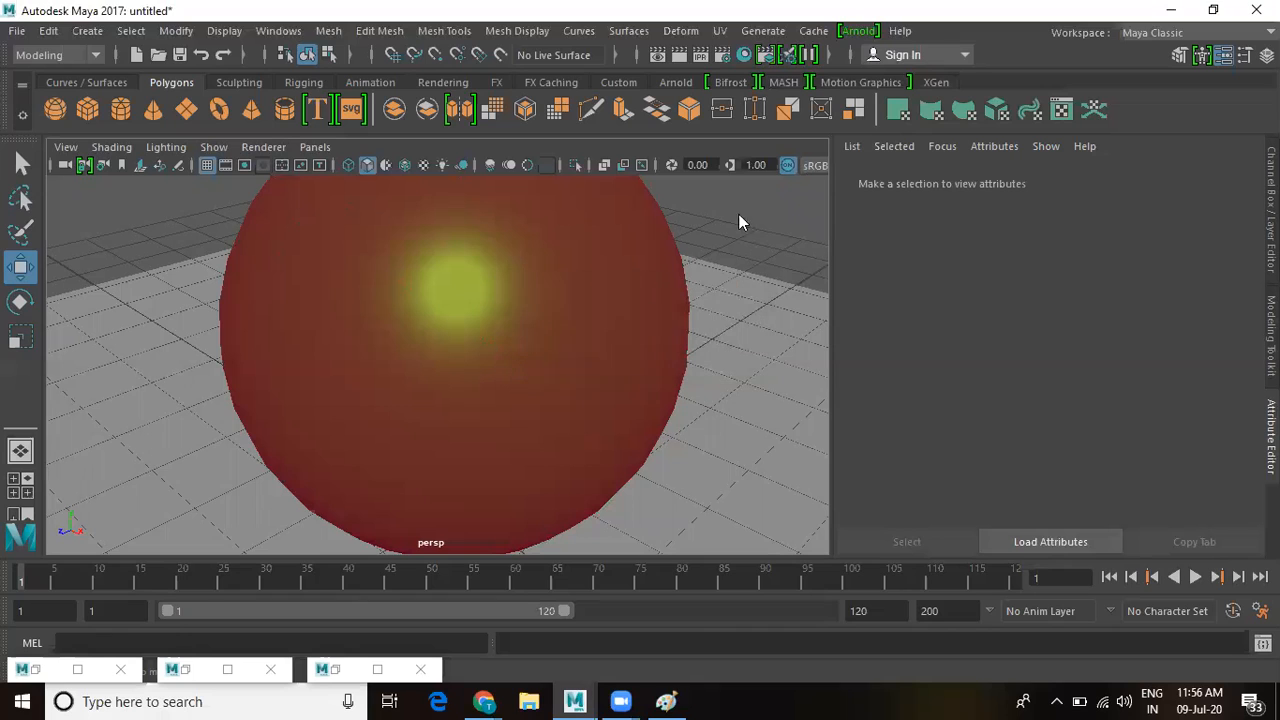
{"action": "key", "text": "ctrl+n"}
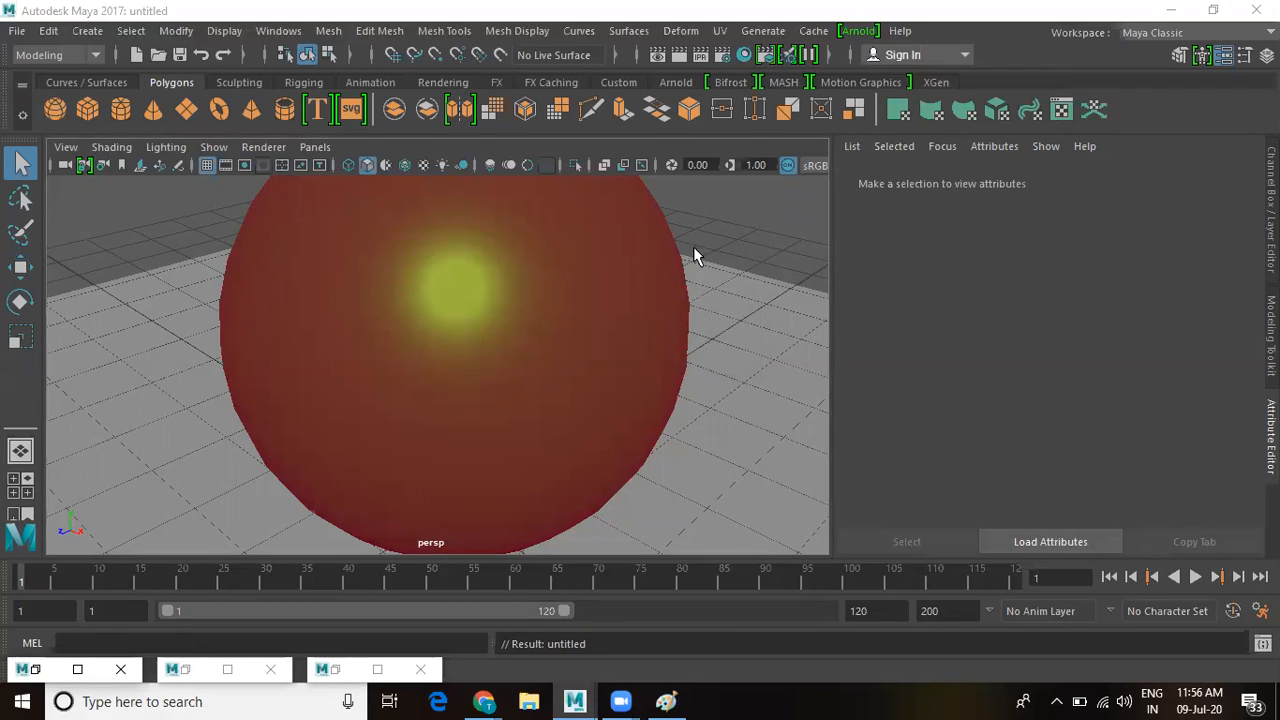
{"action": "left_click", "coordinate": [92, 33]}
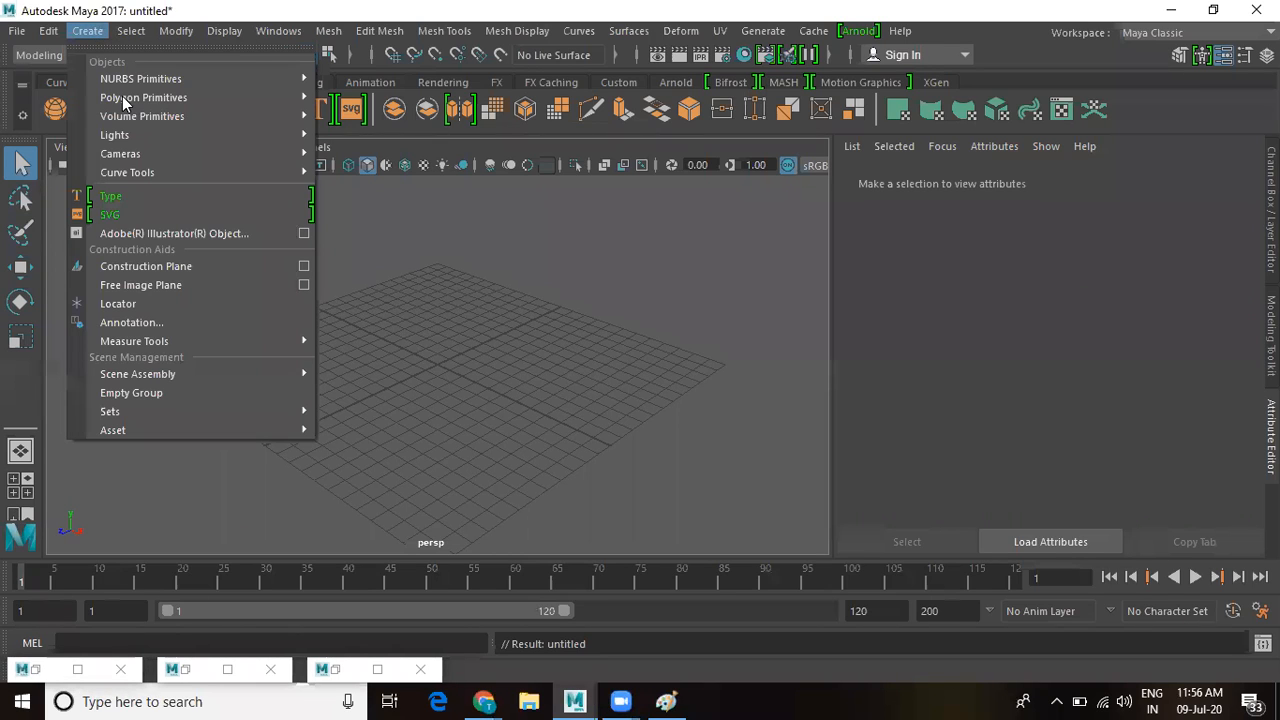
{"action": "mouse_move", "coordinate": [124, 102]}
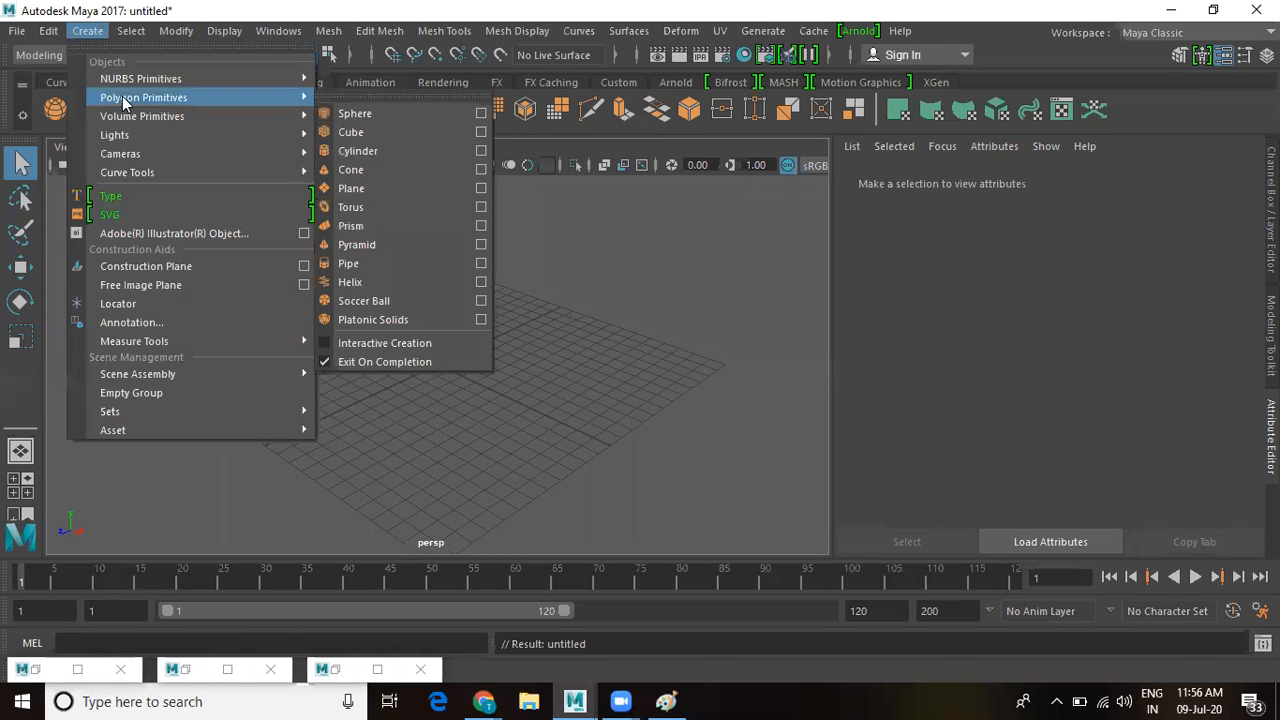
{"action": "left_click", "coordinate": [369, 186]}
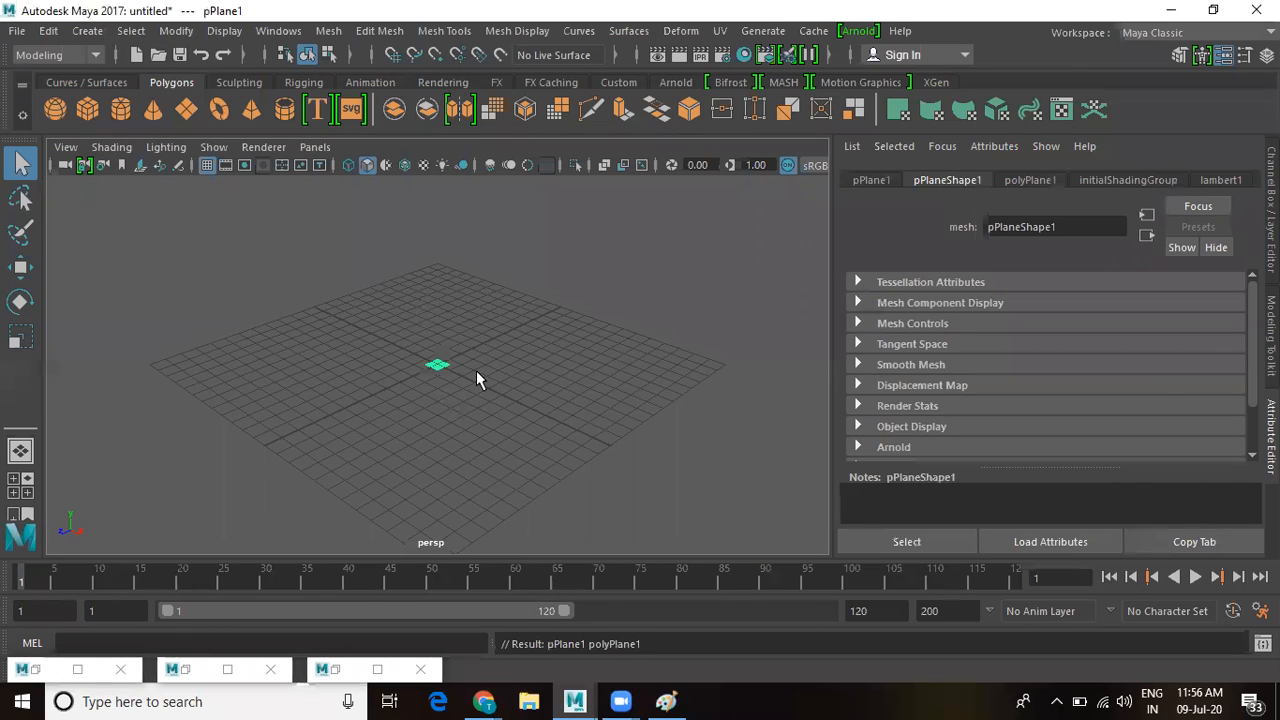
{"action": "key", "text": "r"}
{"action": "left_click_drag", "start_coordinate": [436, 363], "coordinate": [720, 216]}
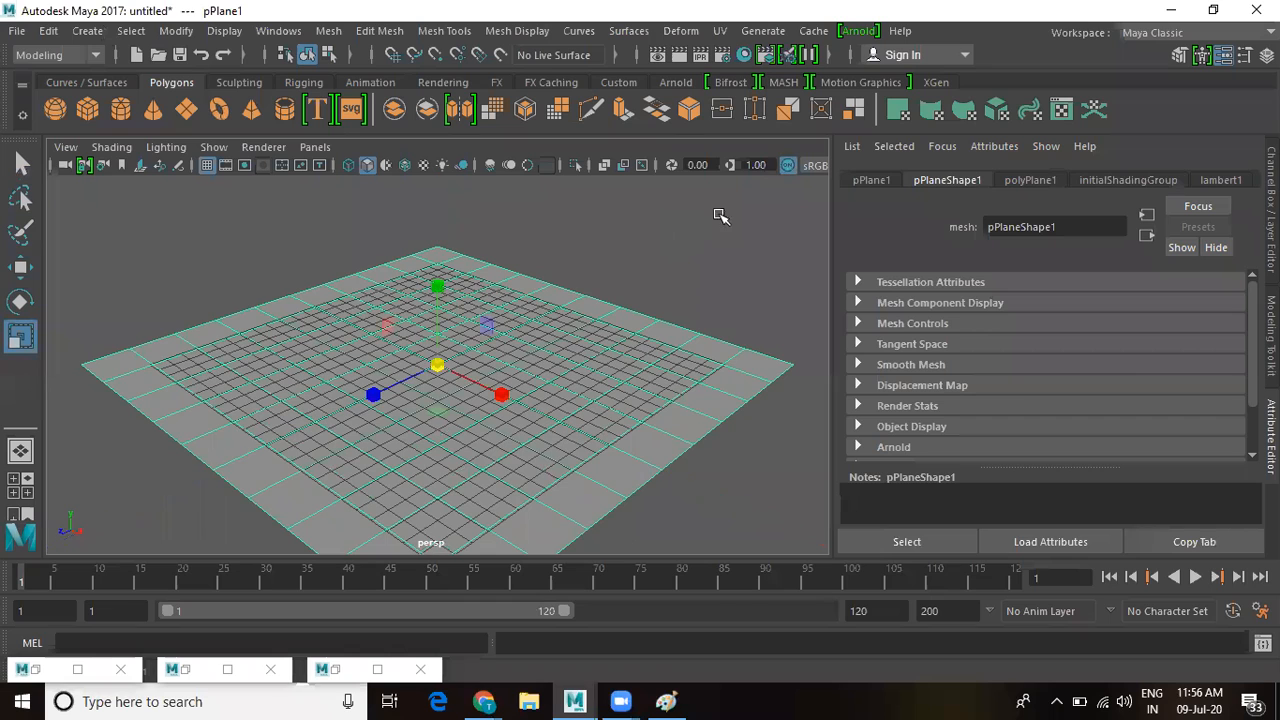
Step: Assign a new Lambert material to the plane and map a Checker texture to its Color
{"action": "right_click", "coordinate": [575, 354]}
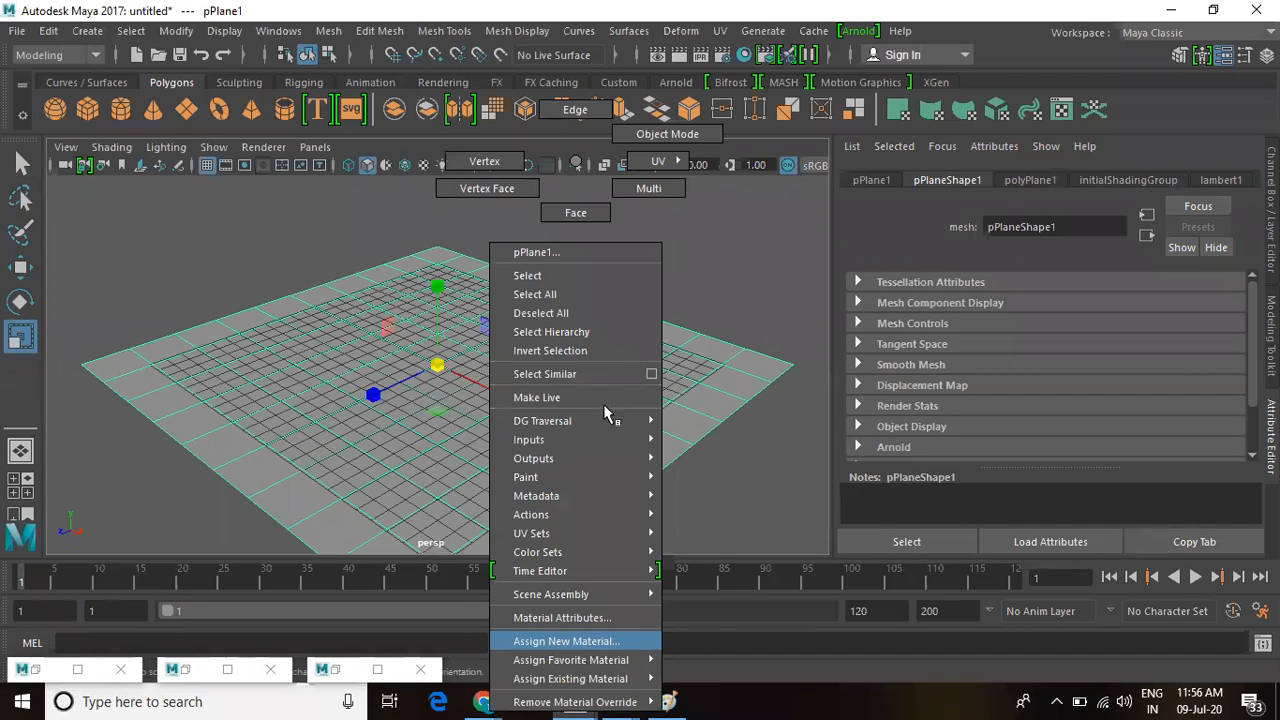
{"action": "left_click", "coordinate": [583, 645]}
{"action": "left_click_drag", "start_coordinate": [581, 246], "coordinate": [713, 87]}
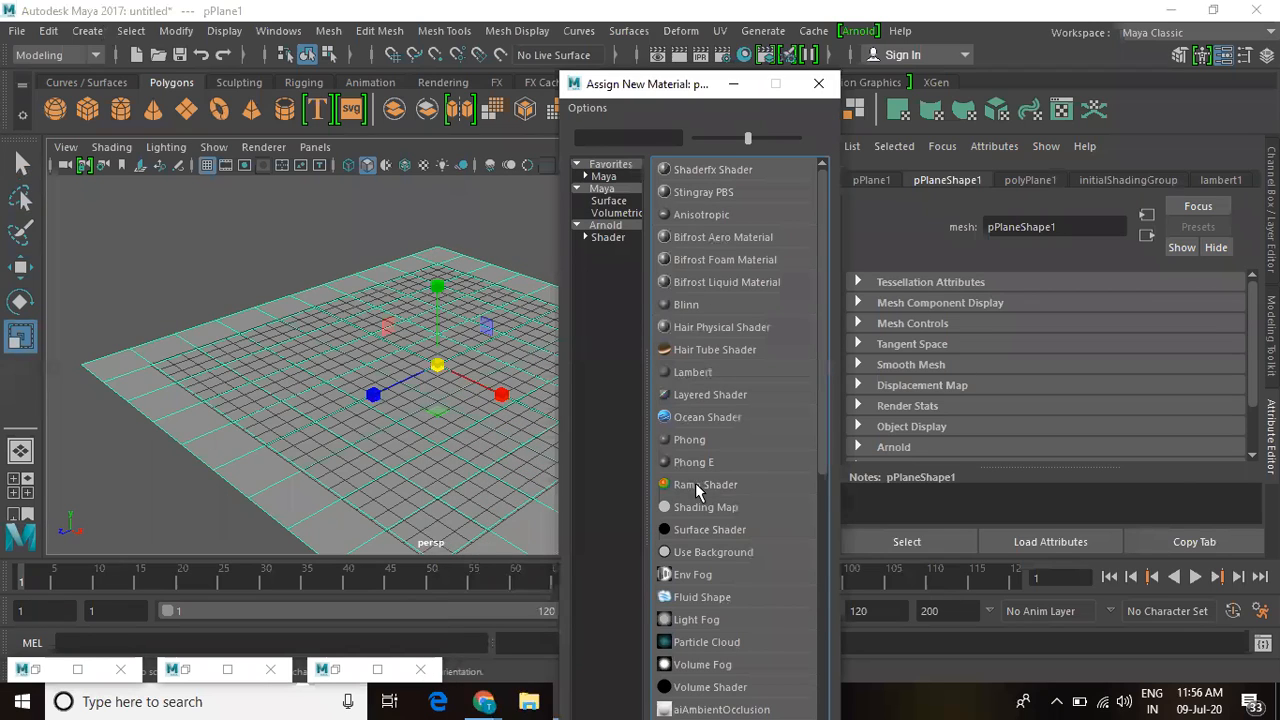
{"action": "left_click", "coordinate": [692, 381]}
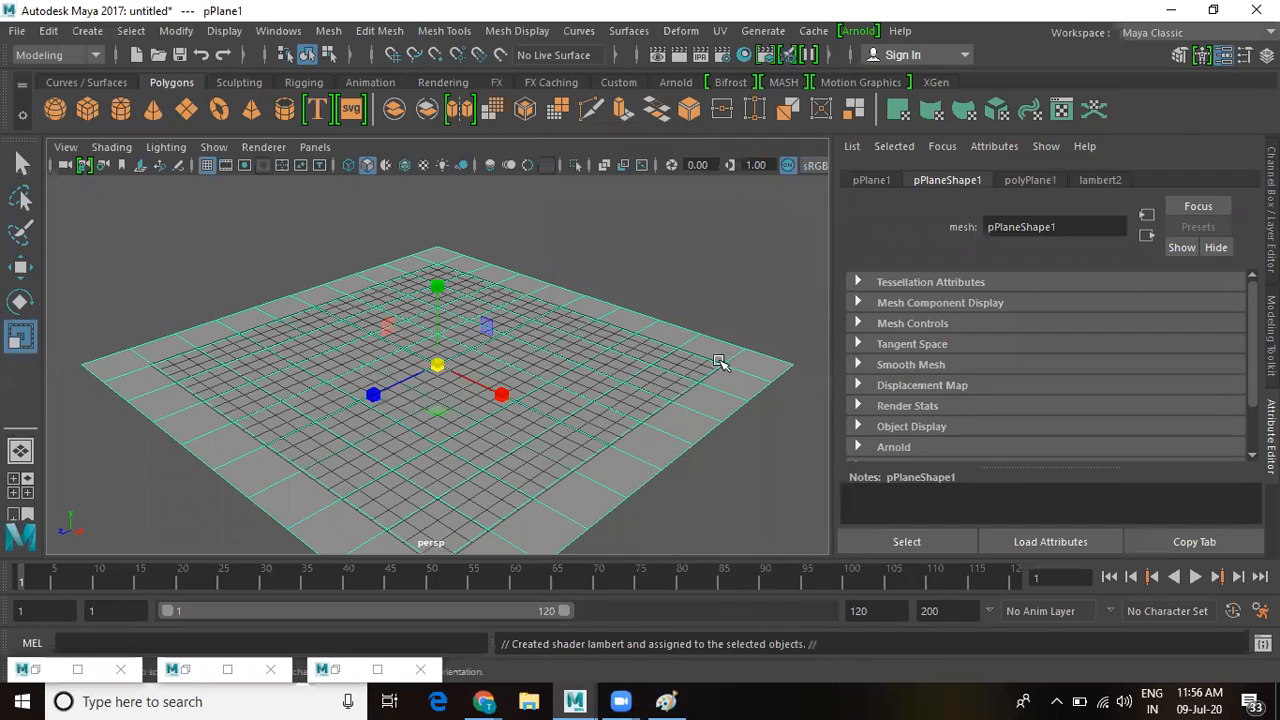
{"action": "scroll", "coordinate": [1150, 405], "scroll_direction": "up", "scroll_amount": 2}
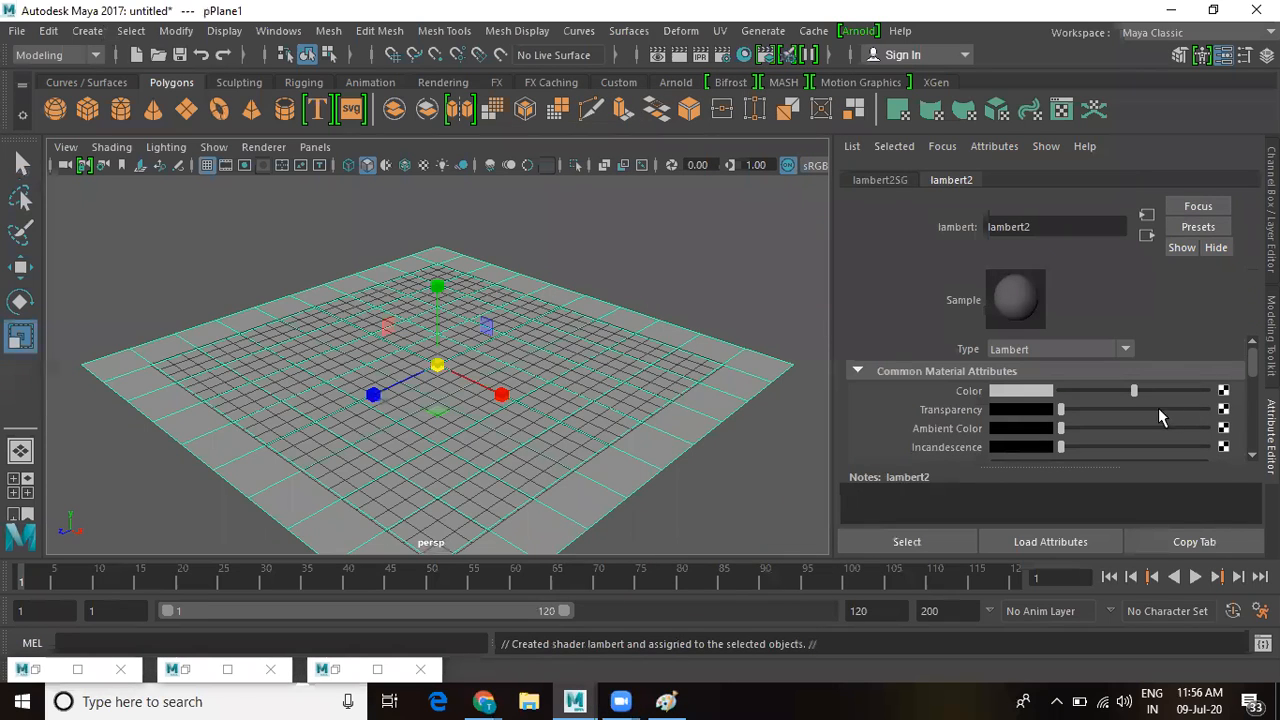
{"action": "left_click", "coordinate": [1223, 391]}
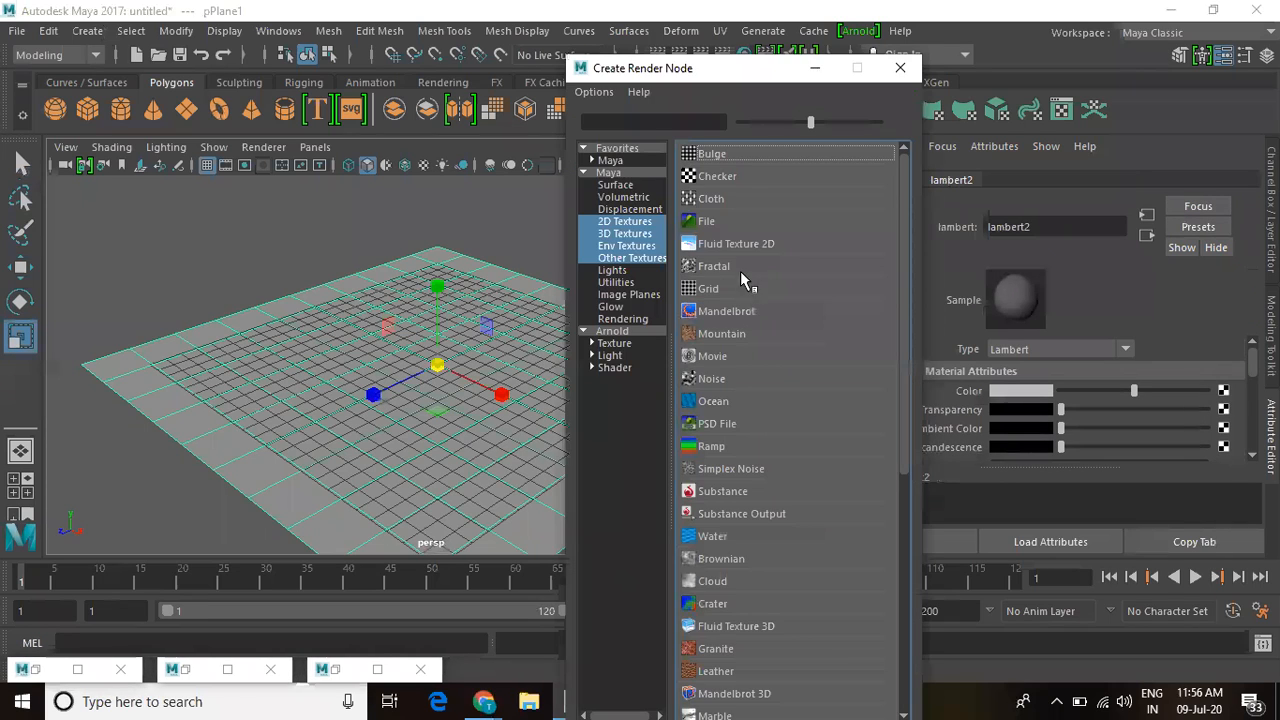
{"action": "left_click", "coordinate": [717, 177]}
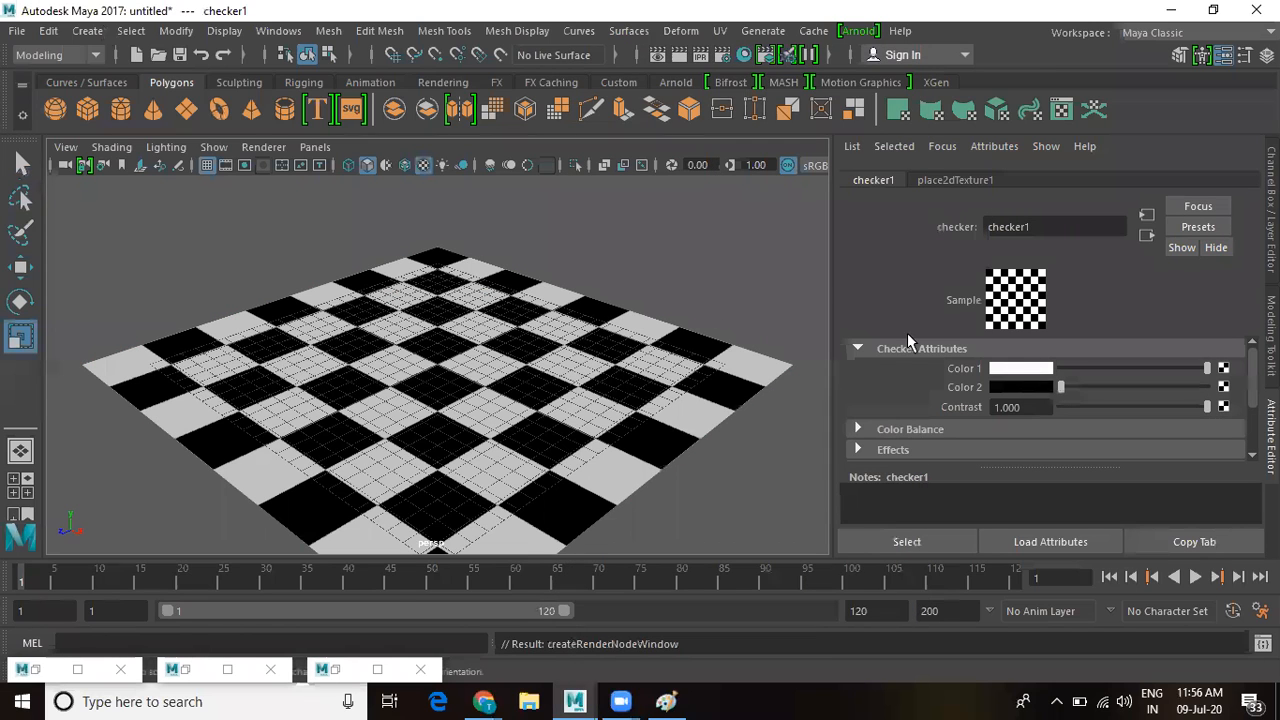
Step: Set the checker texture's Repeat UV to 12 by 12 in its 2D placement node
{"action": "left_click", "coordinate": [962, 183]}
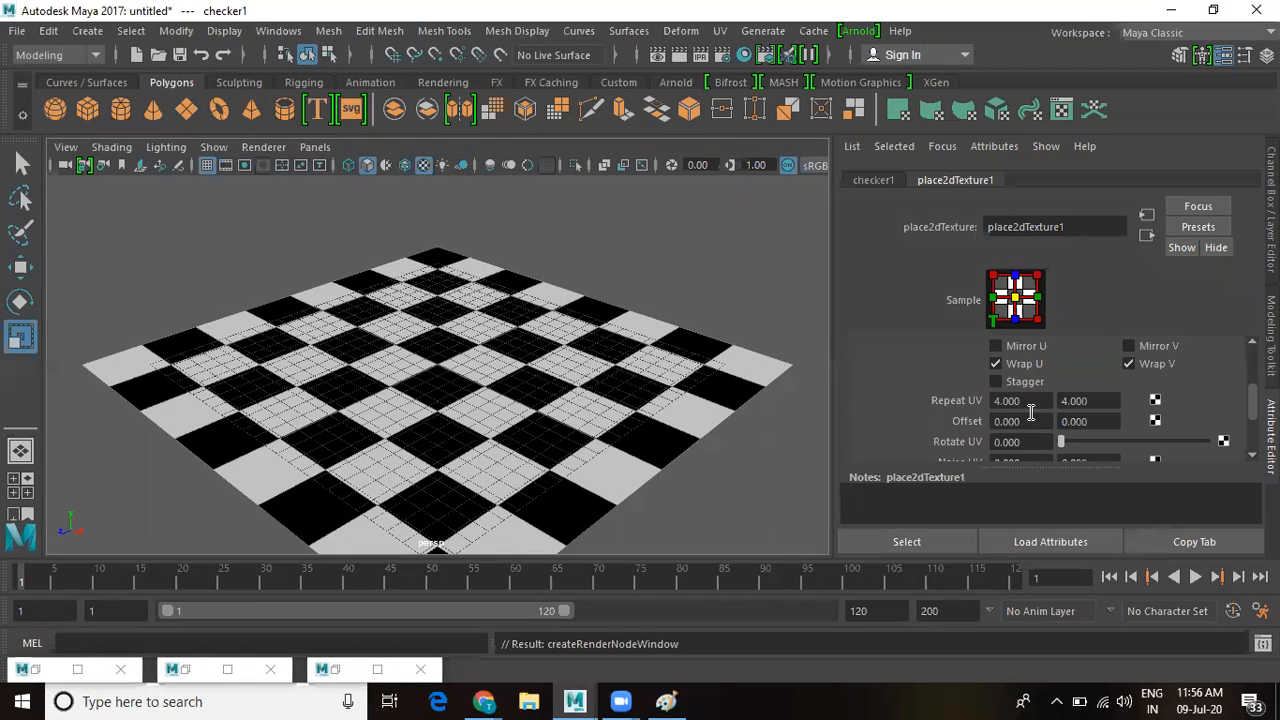
{"action": "left_click_drag", "start_coordinate": [1031, 400], "coordinate": [950, 405]}
{"action": "type", "text": "12"}
{"action": "key", "text": "Tab"}
{"action": "type", "text": "12"}
{"action": "key", "text": "Return"}
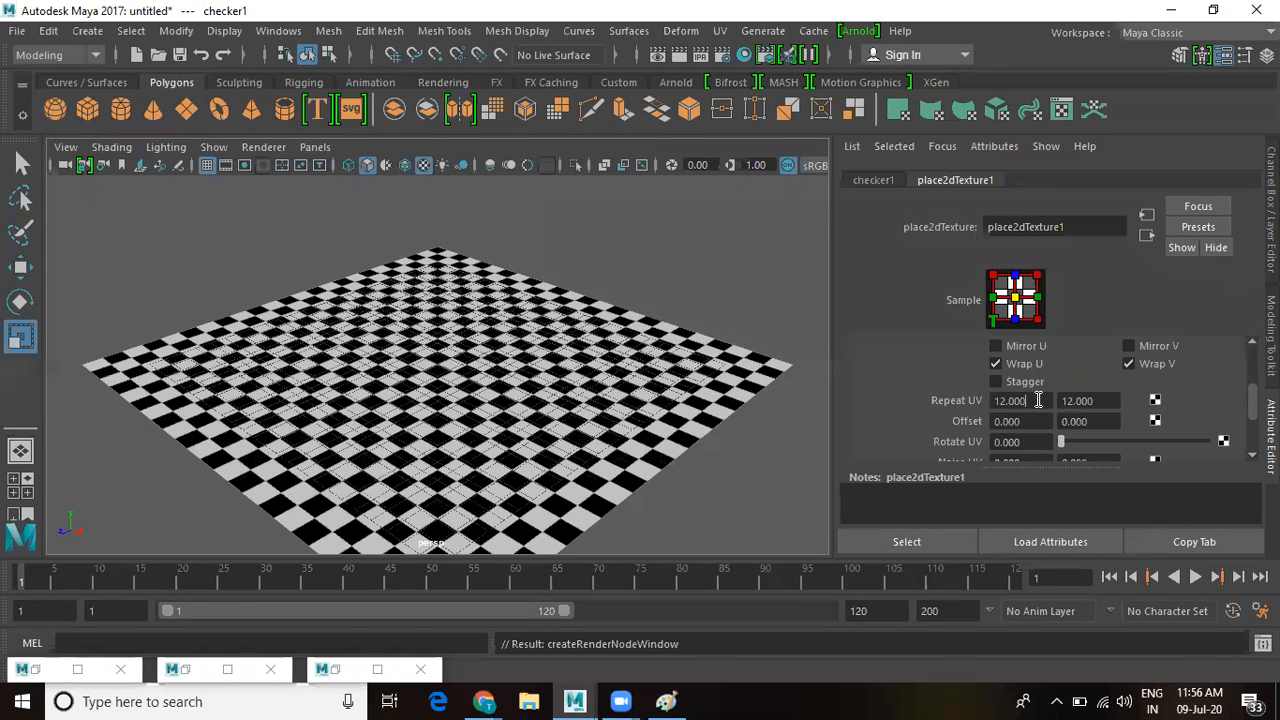
Step: Create a NURBS sphere at the centre of the checkered plane and scale it up uniformly
{"action": "left_click", "coordinate": [651, 266]}
{"action": "left_click", "coordinate": [86, 30]}
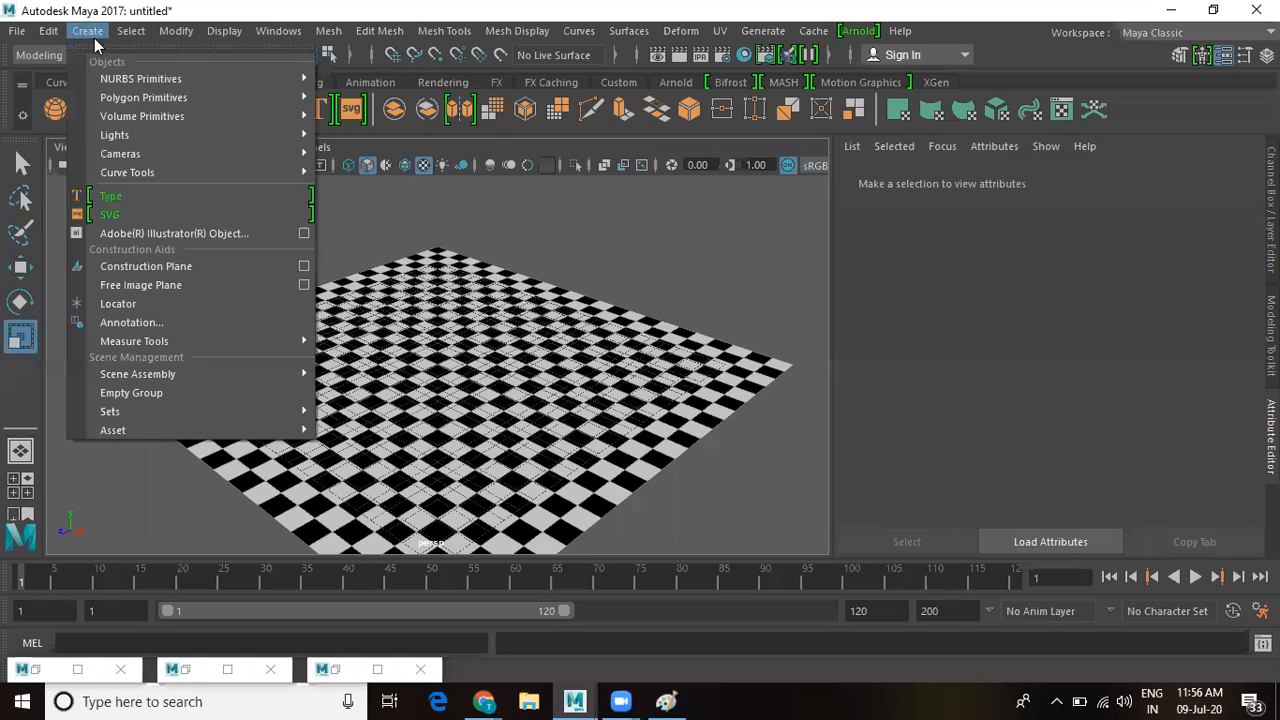
{"action": "mouse_move", "coordinate": [150, 74]}
{"action": "left_click", "coordinate": [370, 94]}
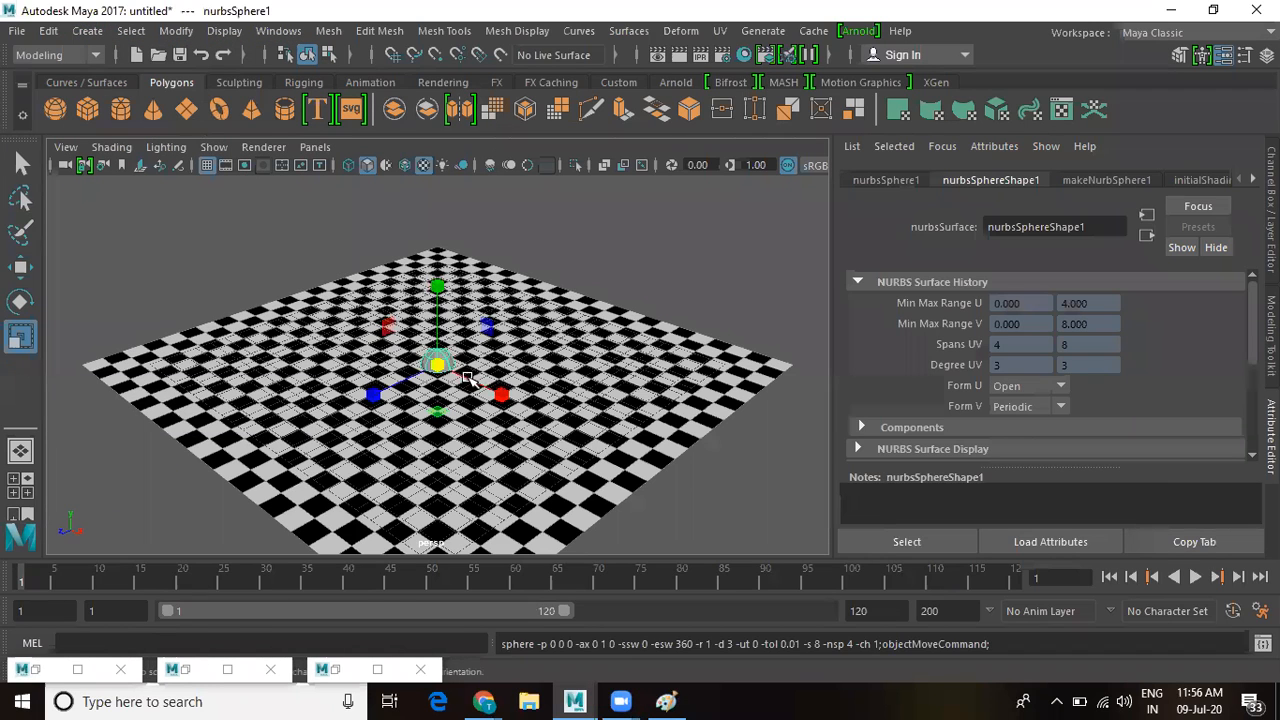
{"action": "left_click_drag", "start_coordinate": [440, 366], "coordinate": [505, 411]}
Step: Raise the sphere vertically until its base rests on the plane, and frame it in the perspective view
{"action": "key", "text": "w"}
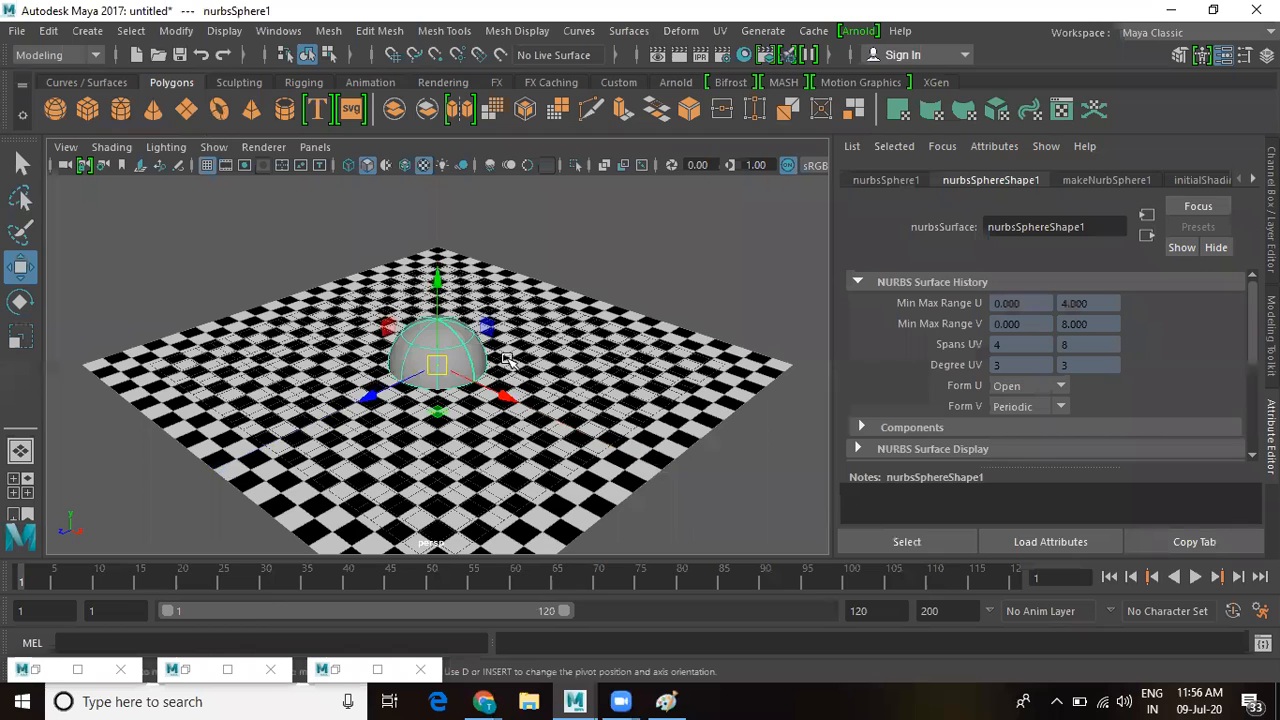
{"action": "key", "text": "space"}
{"action": "key", "text": "space"}
{"action": "left_click_drag", "start_coordinate": [438, 282], "coordinate": [450, 196]}
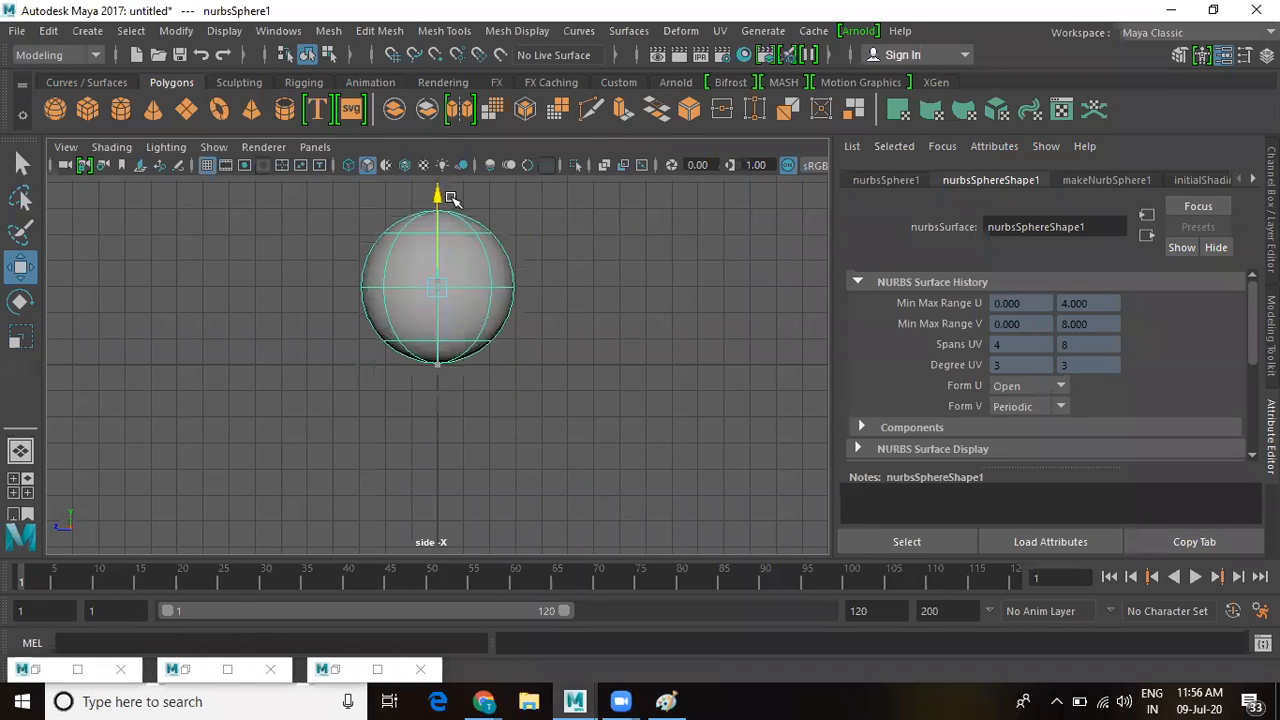
{"action": "key", "text": "space"}
{"action": "key", "text": "space"}
{"action": "scroll", "coordinate": [391, 277], "scroll_direction": "up", "scroll_amount": 6}
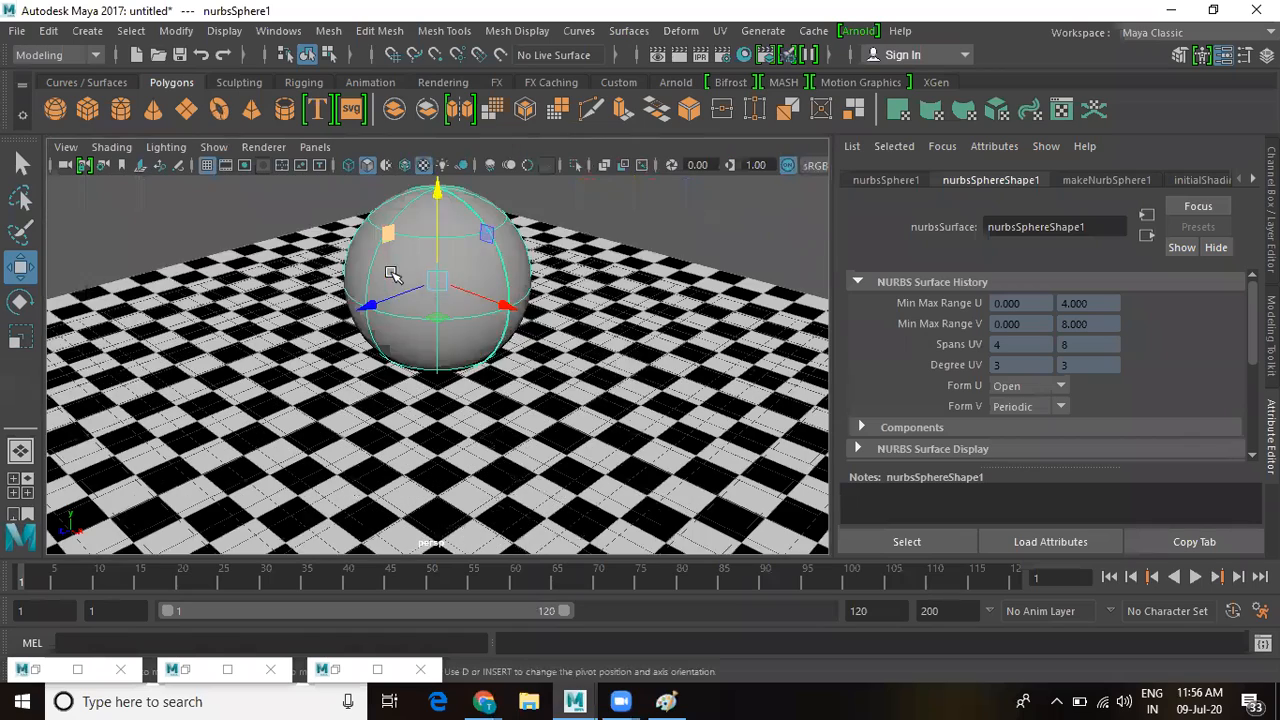
{"action": "scroll", "coordinate": [470, 252], "scroll_direction": "down", "scroll_amount": 3}
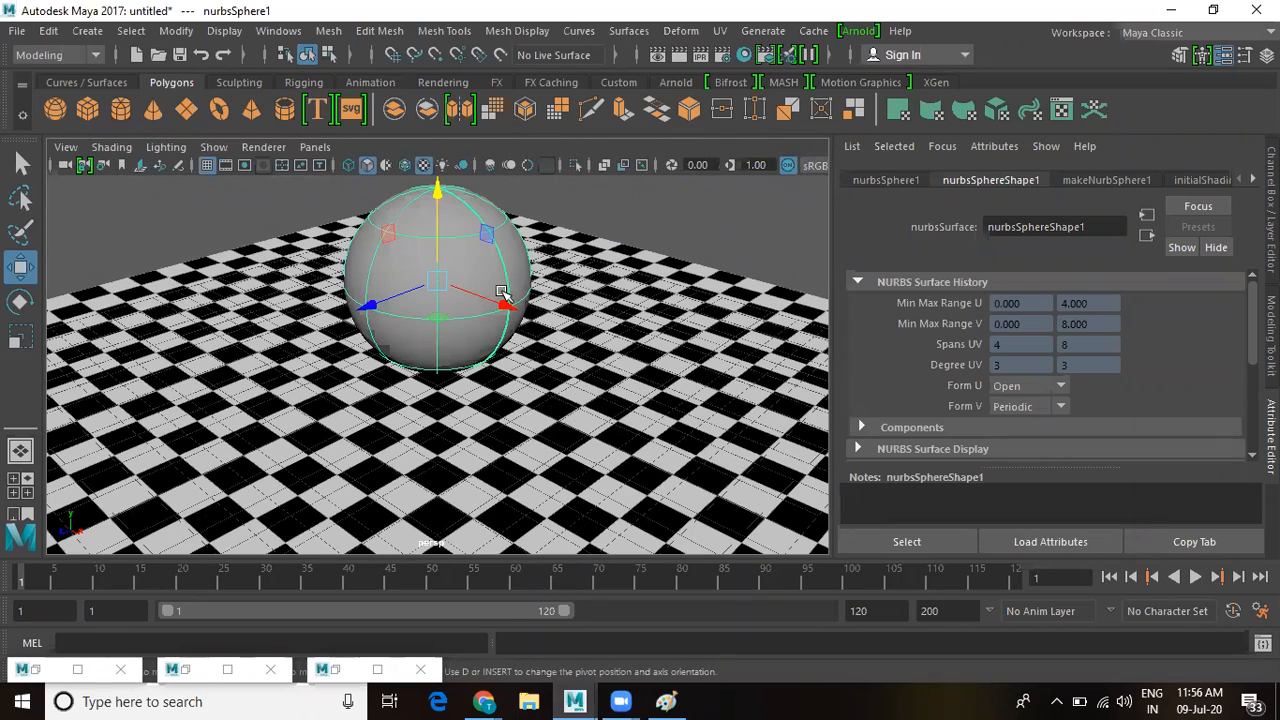
{"action": "key", "text": "f"}
{"action": "scroll", "coordinate": [414, 349], "scroll_direction": "up", "scroll_amount": 4}
Step: Assign a new Blinn material to the sphere and raise its Transparency to full white
{"action": "right_click", "coordinate": [460, 289]}
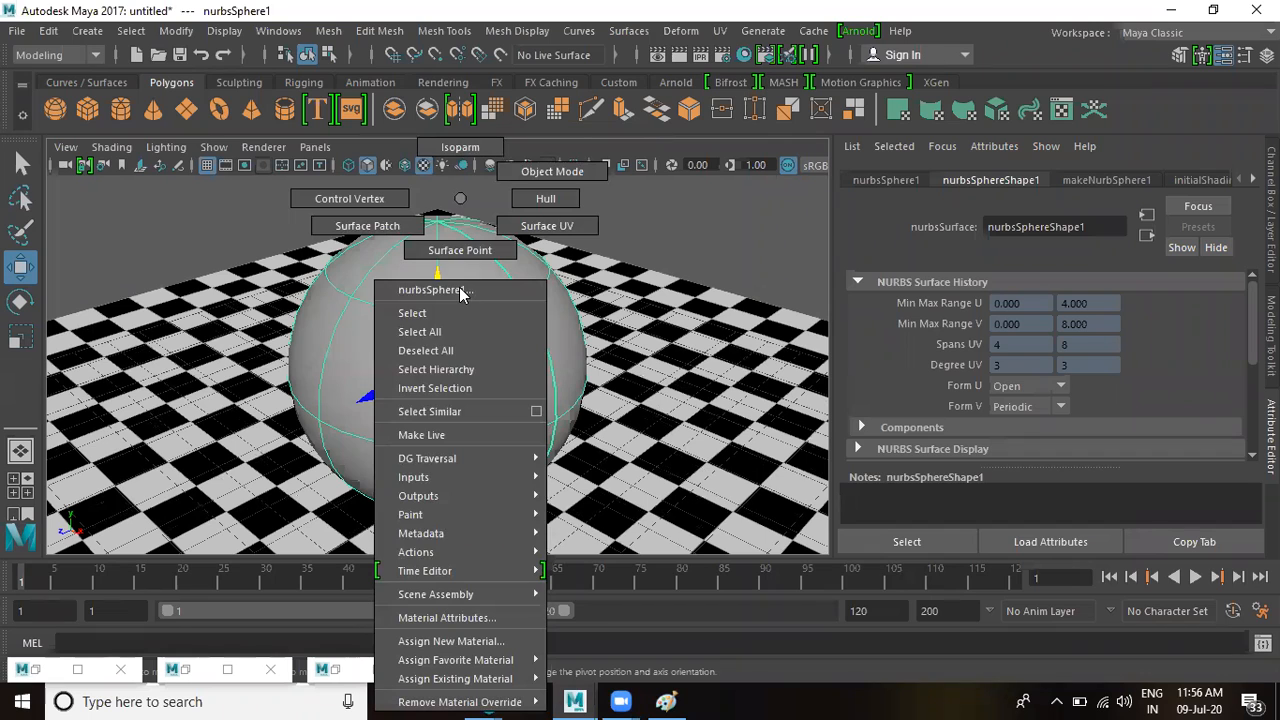
{"action": "left_click", "coordinate": [444, 650]}
{"action": "left_click", "coordinate": [690, 310]}
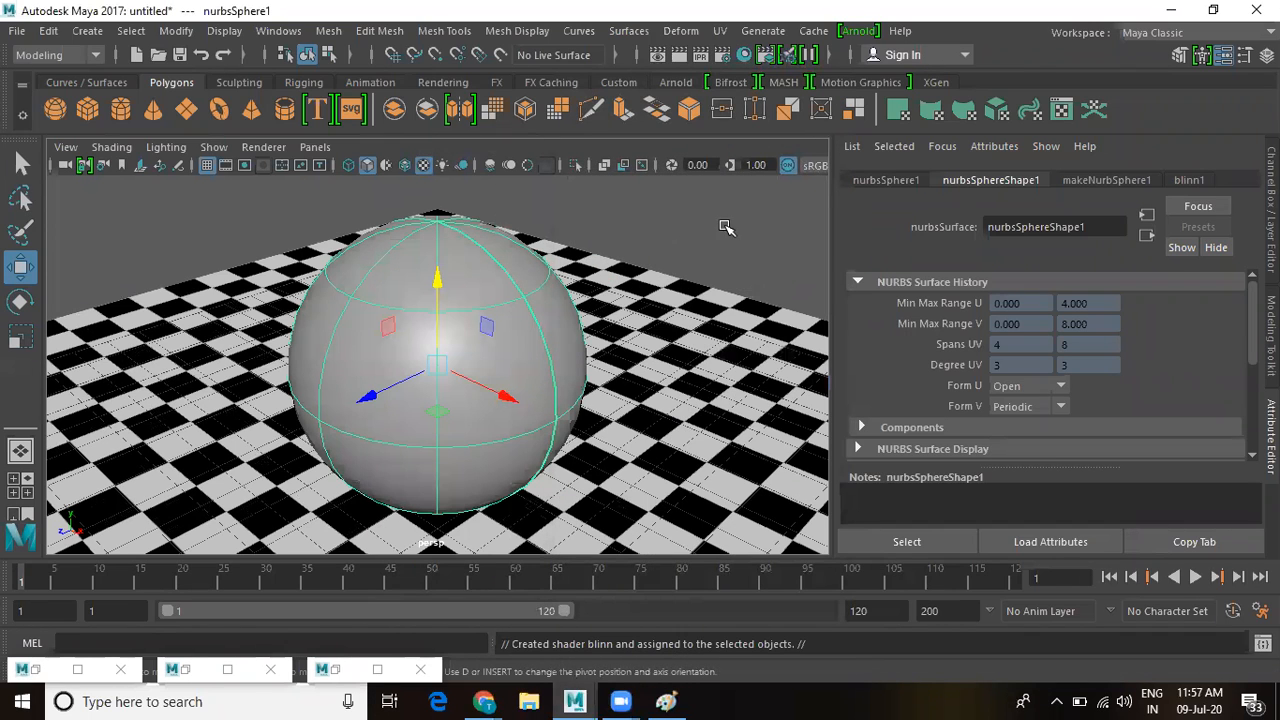
{"action": "scroll", "coordinate": [1140, 387], "scroll_direction": "up", "scroll_amount": 3}
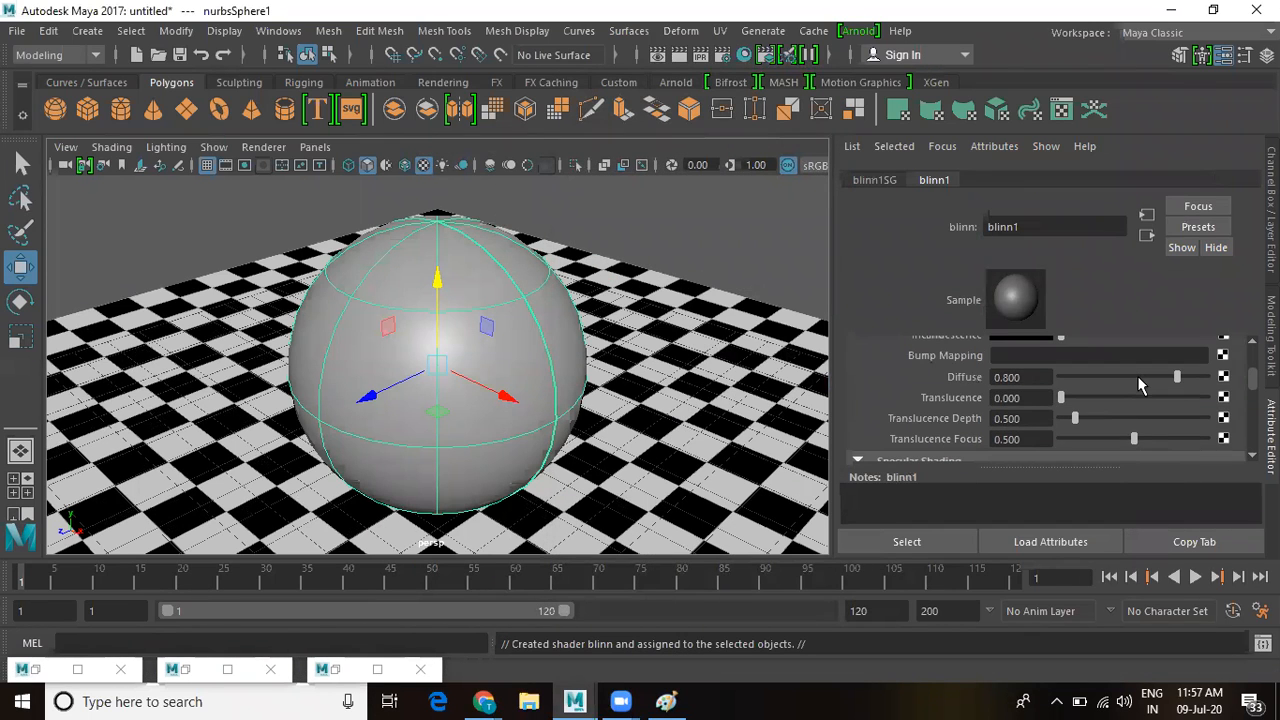
{"action": "scroll", "coordinate": [1140, 385], "scroll_direction": "up", "scroll_amount": 2}
{"action": "scroll", "coordinate": [1132, 370], "scroll_direction": "up", "scroll_amount": 2}
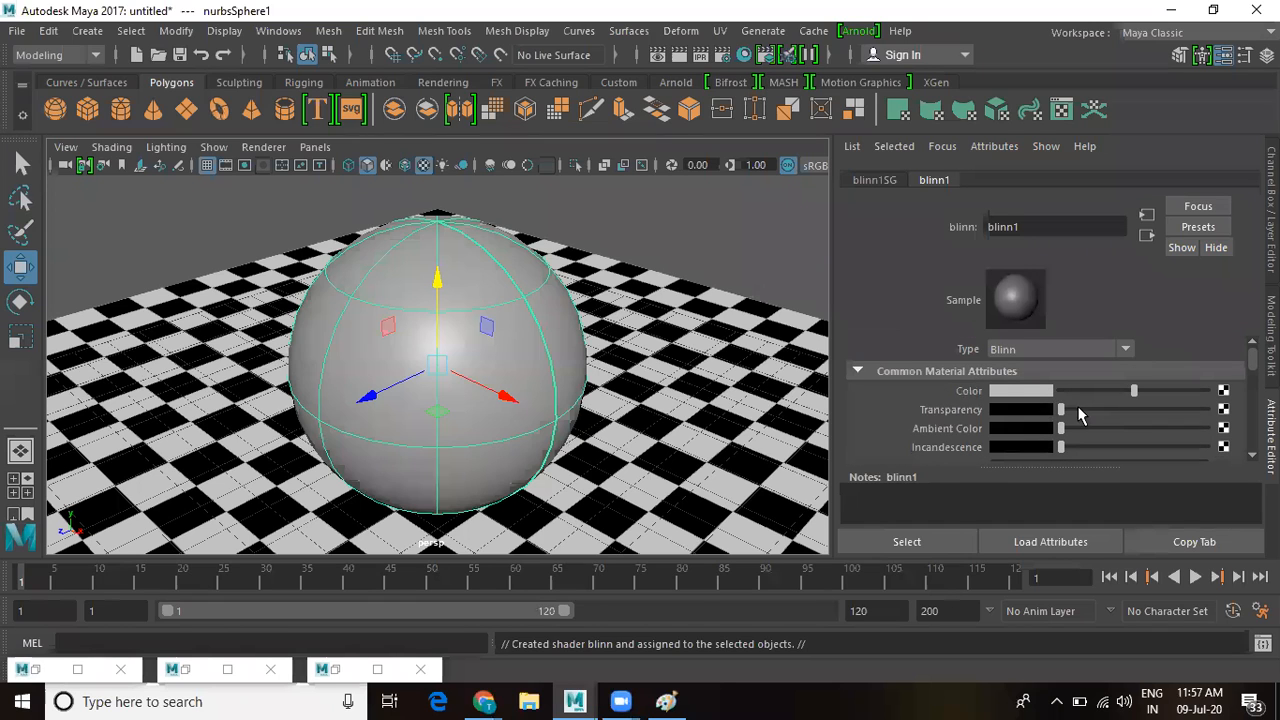
{"action": "left_click_drag", "start_coordinate": [1078, 411], "coordinate": [1207, 410]}
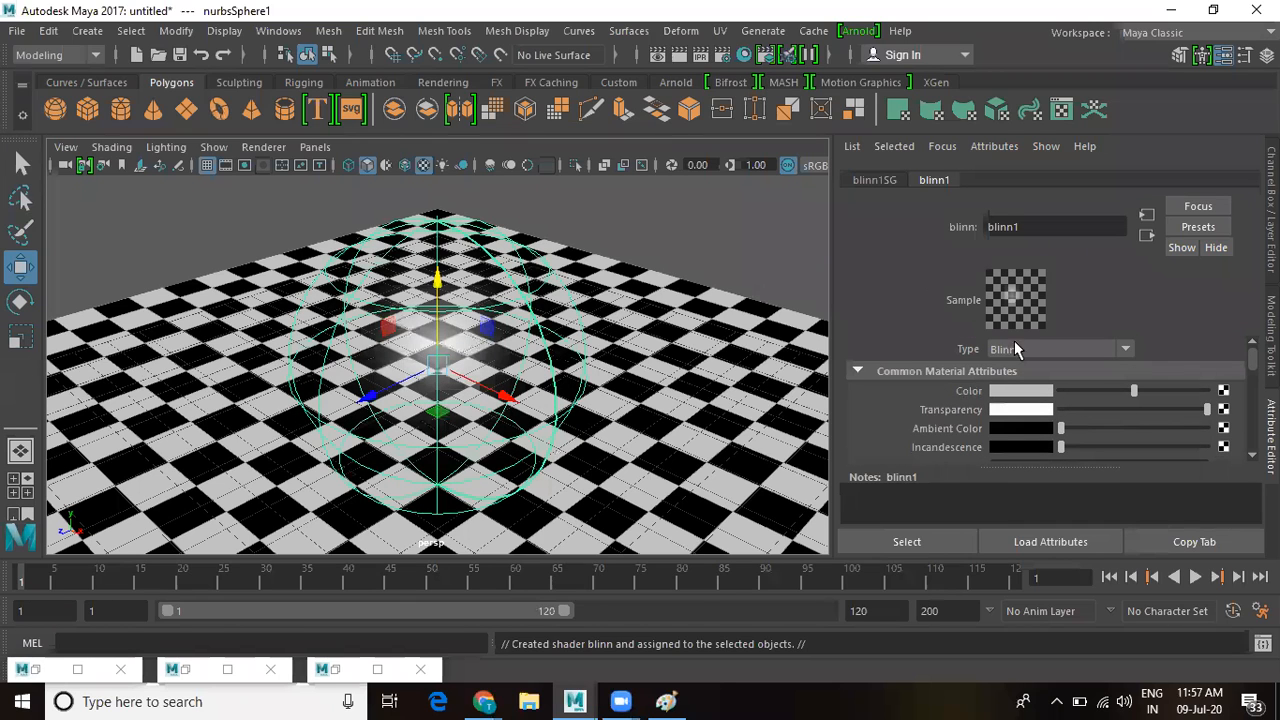
Step: Render the transparent sphere with Maya Software and move the Render View down to uncover the main toolbar
{"action": "left_click", "coordinate": [680, 54]}
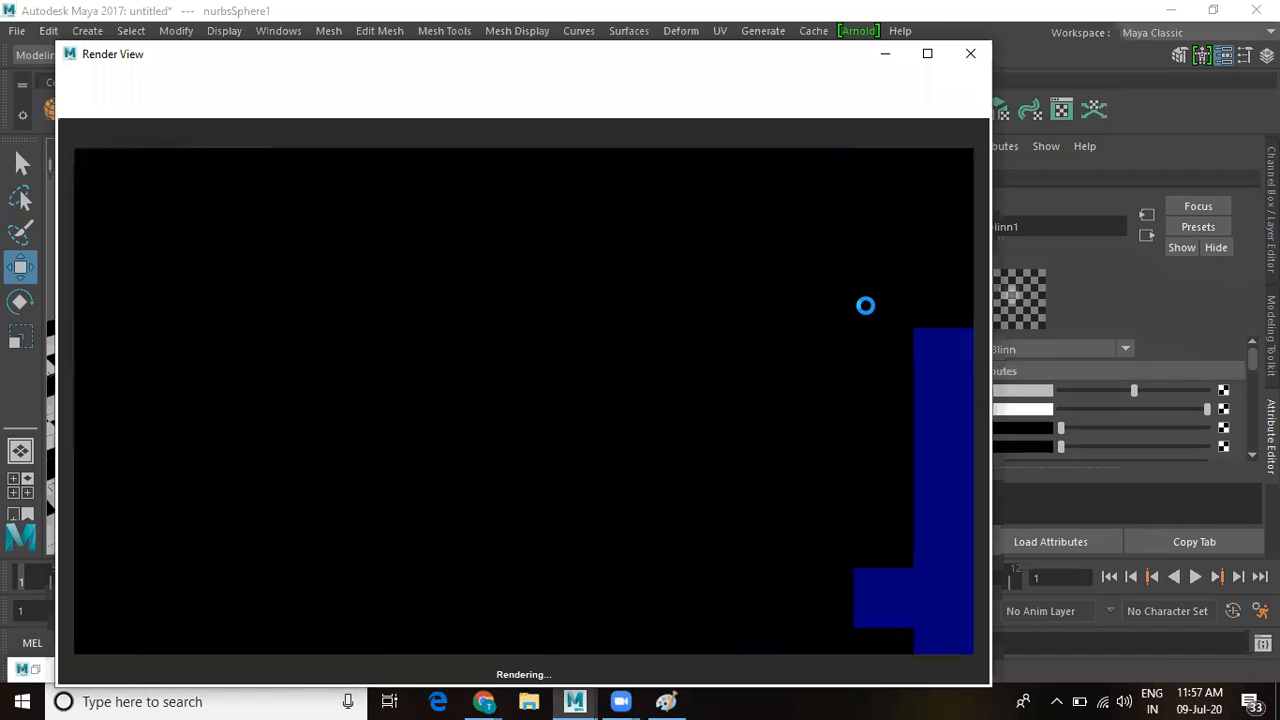
{"action": "left_click", "coordinate": [401, 103]}
{"action": "left_click", "coordinate": [405, 128]}
{"action": "left_click", "coordinate": [71, 103]}
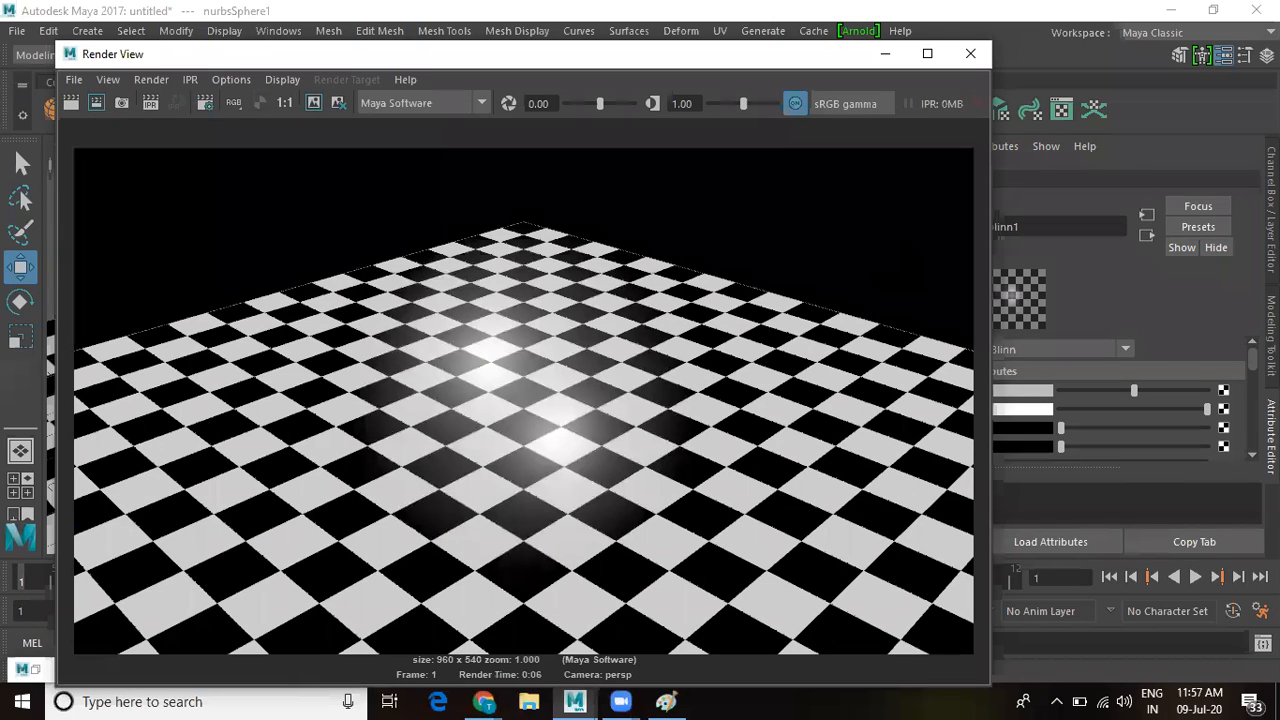
{"action": "left_click", "coordinate": [1082, 347]}
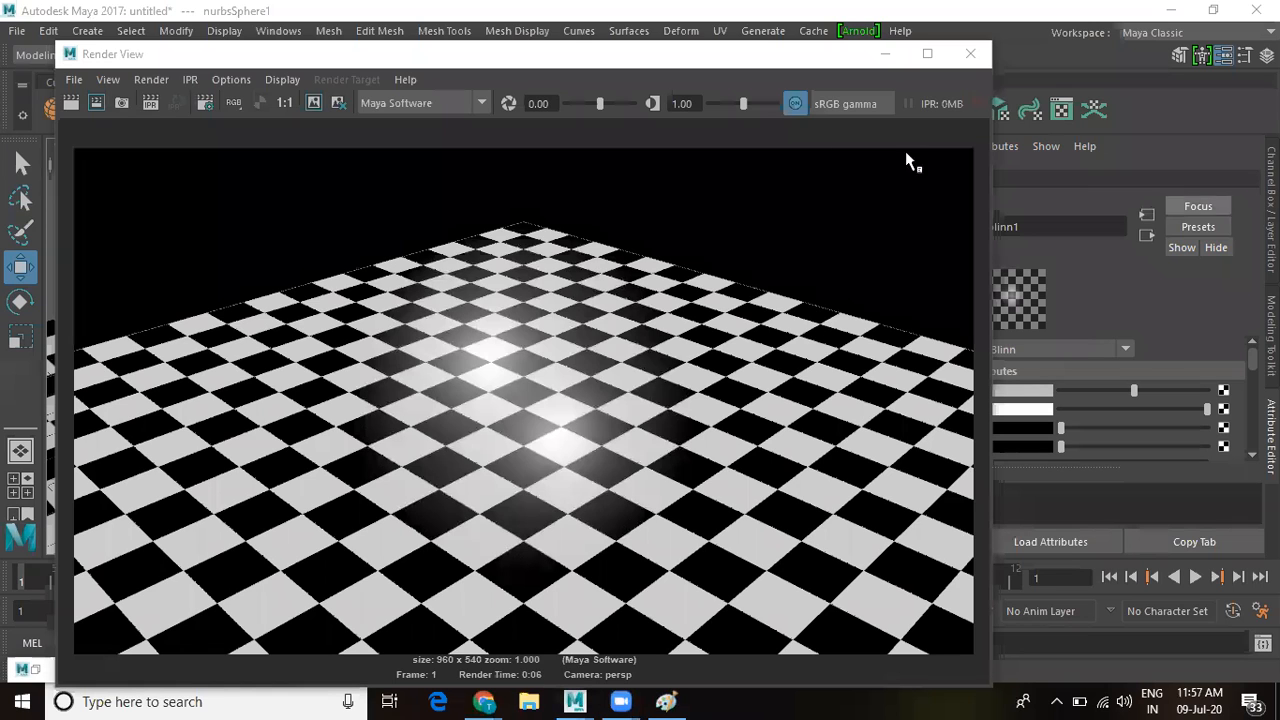
{"action": "left_click_drag", "start_coordinate": [731, 56], "coordinate": [836, 169]}
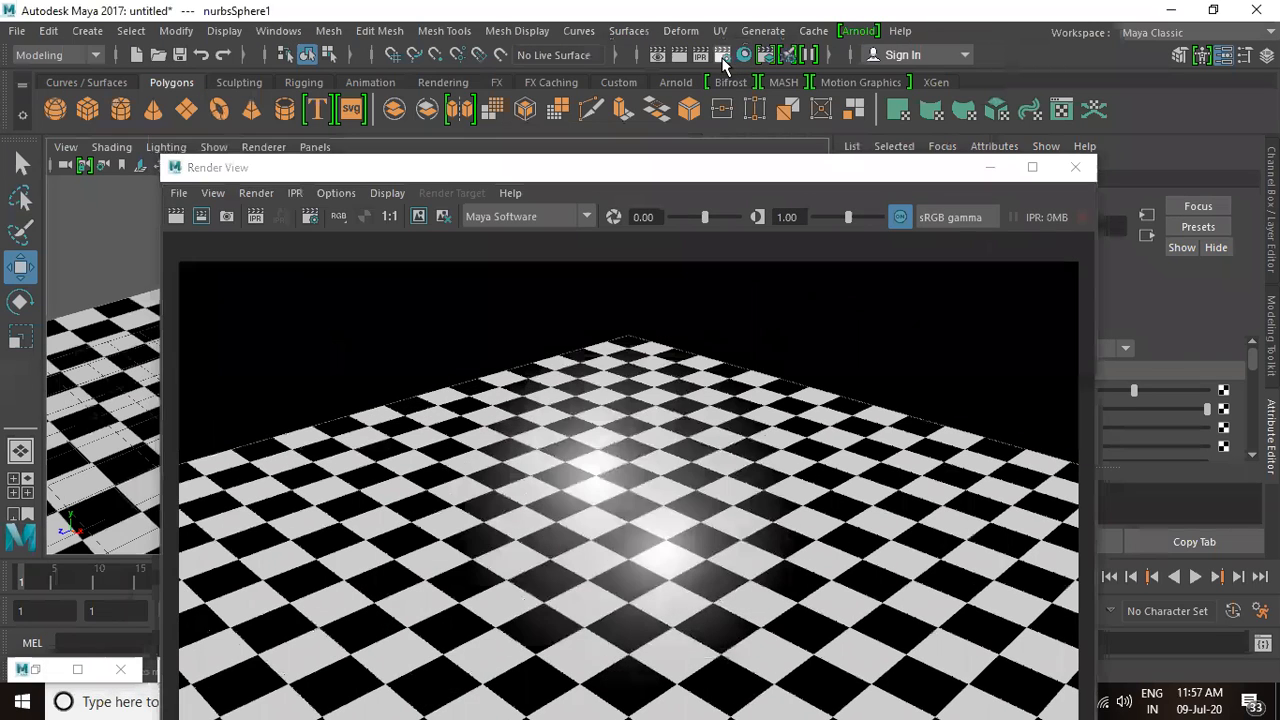
Step: Select Maya Software as the renderer in the Render Settings, clearing the Render View out of the way first
{"action": "left_click_drag", "start_coordinate": [697, 166], "coordinate": [1209, 171]}
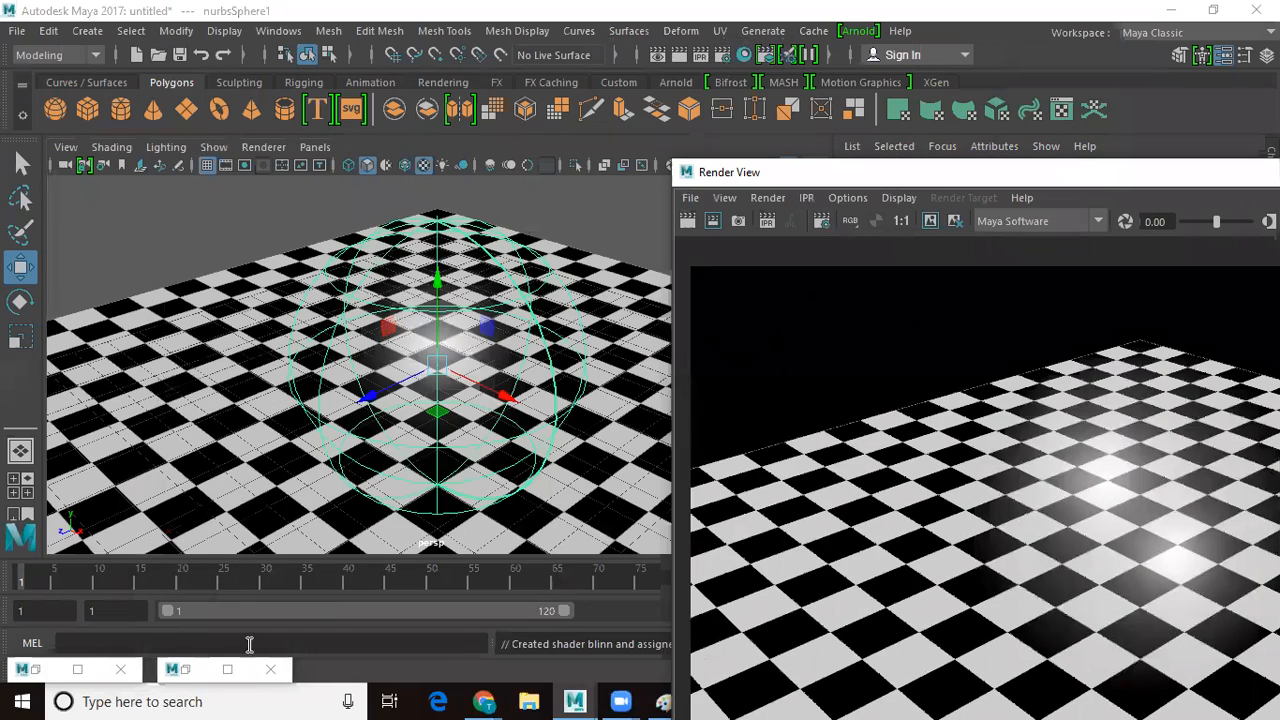
{"action": "left_click", "coordinate": [190, 670]}
{"action": "left_click", "coordinate": [530, 105]}
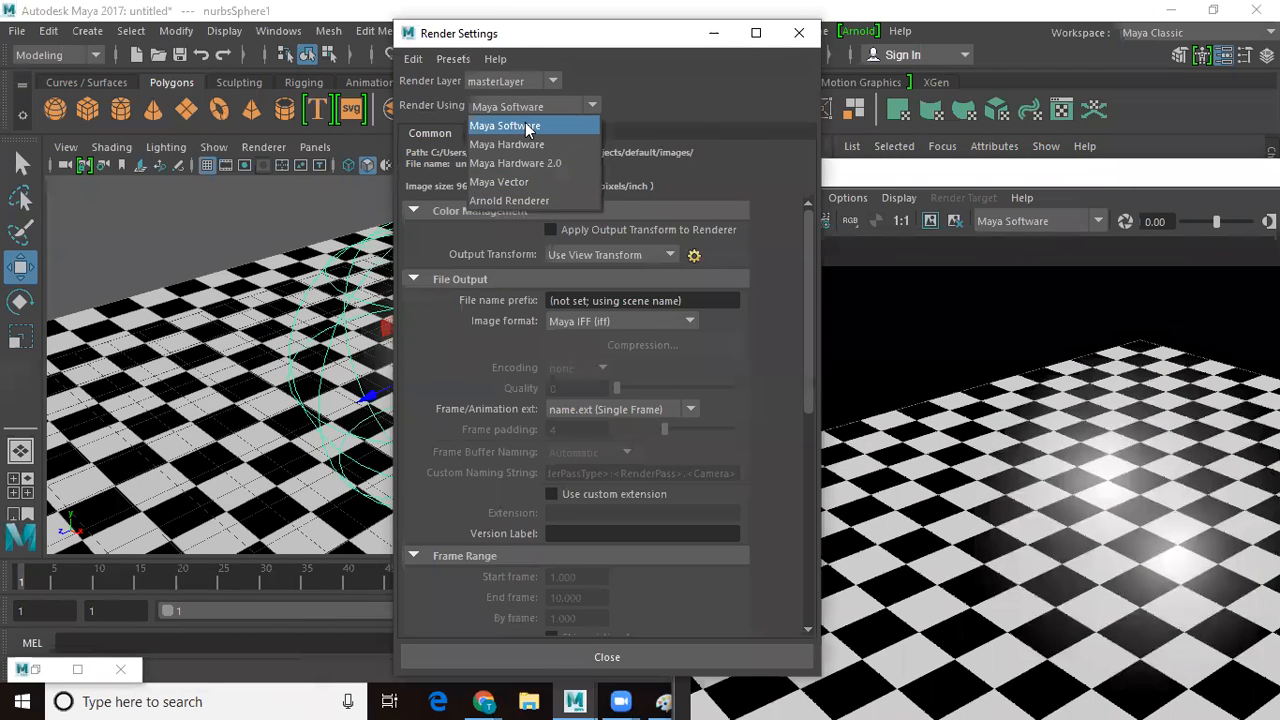
{"action": "left_click", "coordinate": [527, 128]}
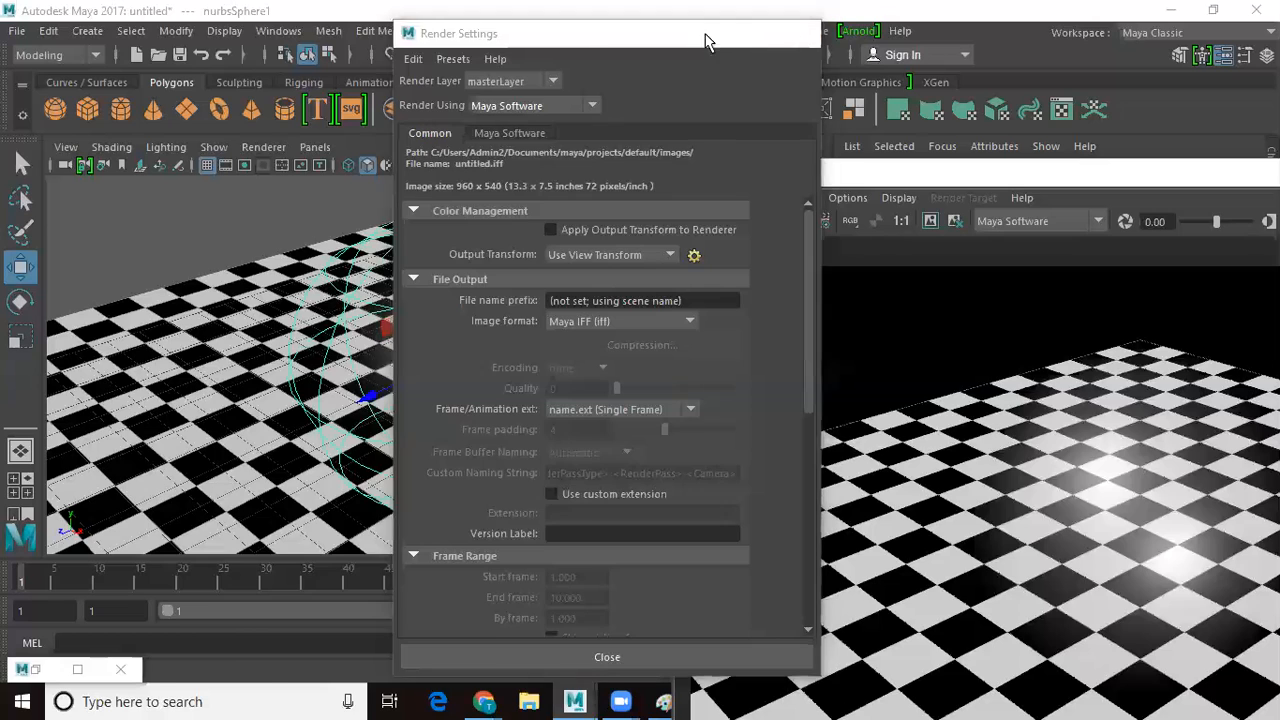
{"action": "left_click", "coordinate": [712, 34]}
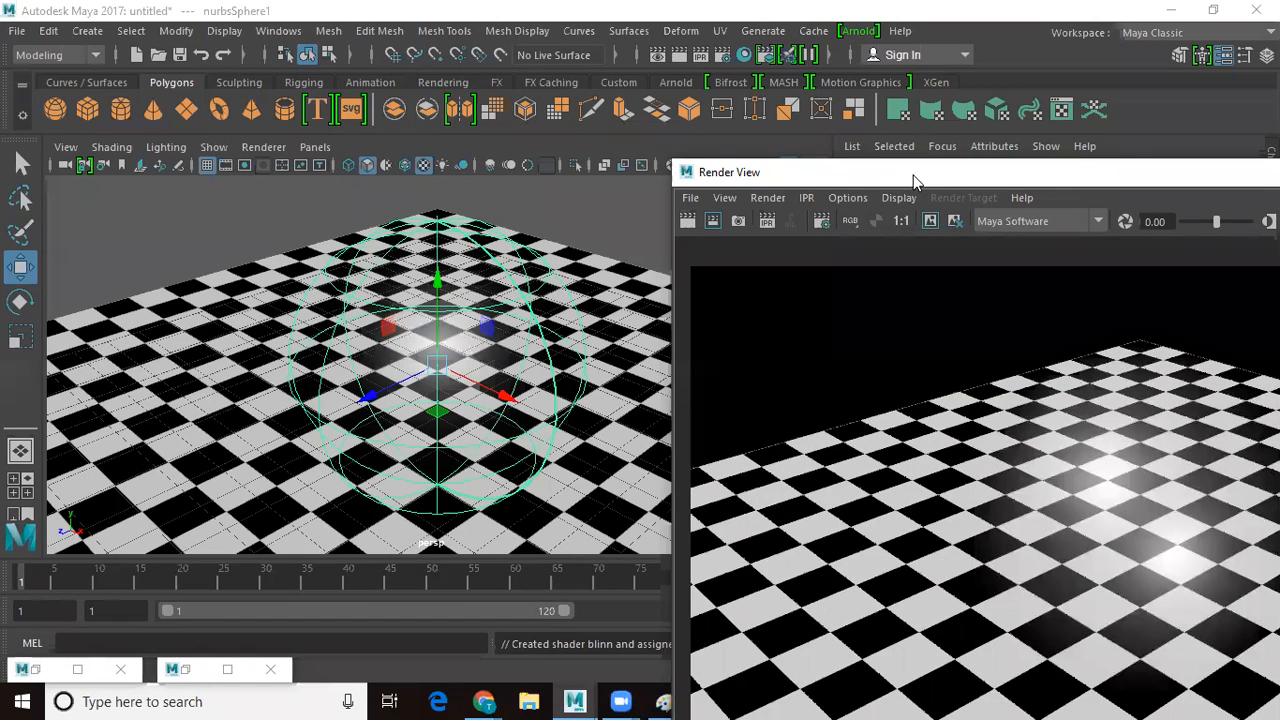
Step: Enable Raytracing in the Maya Software raytracing quality settings and render the transparent sphere
{"action": "left_click_drag", "start_coordinate": [913, 175], "coordinate": [774, 289]}
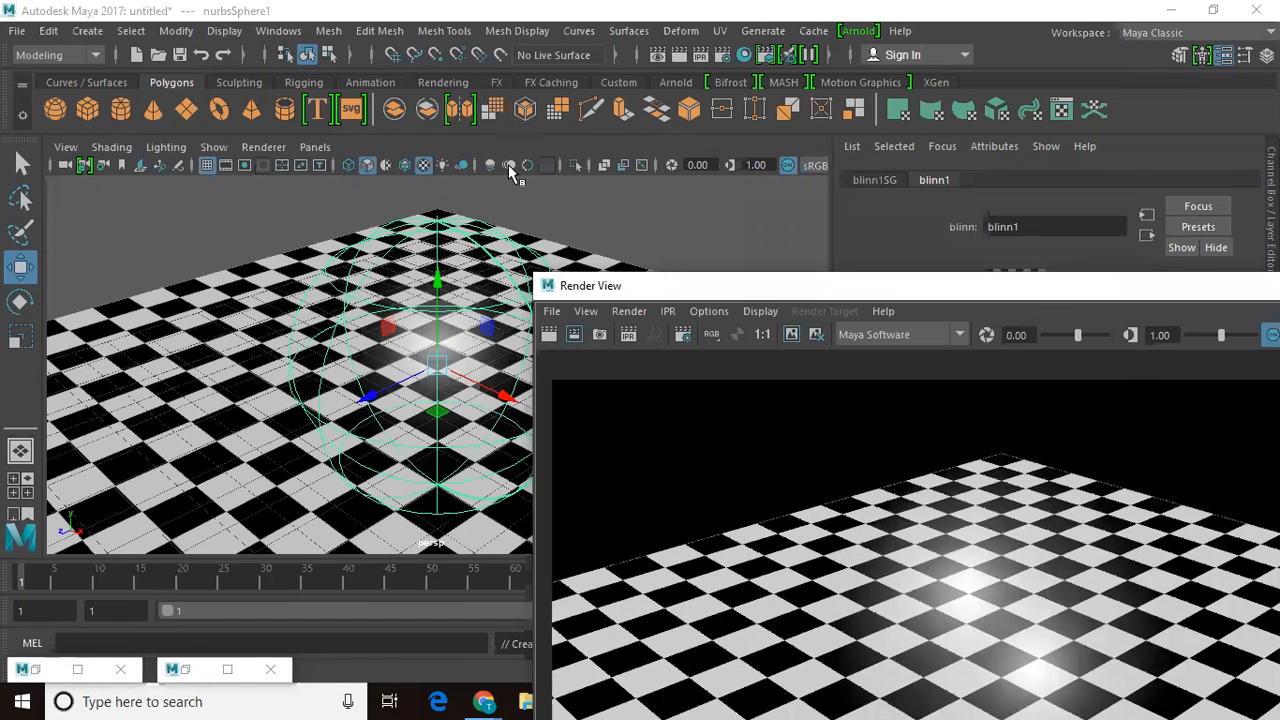
{"action": "left_click", "coordinate": [720, 54]}
{"action": "left_click", "coordinate": [192, 674]}
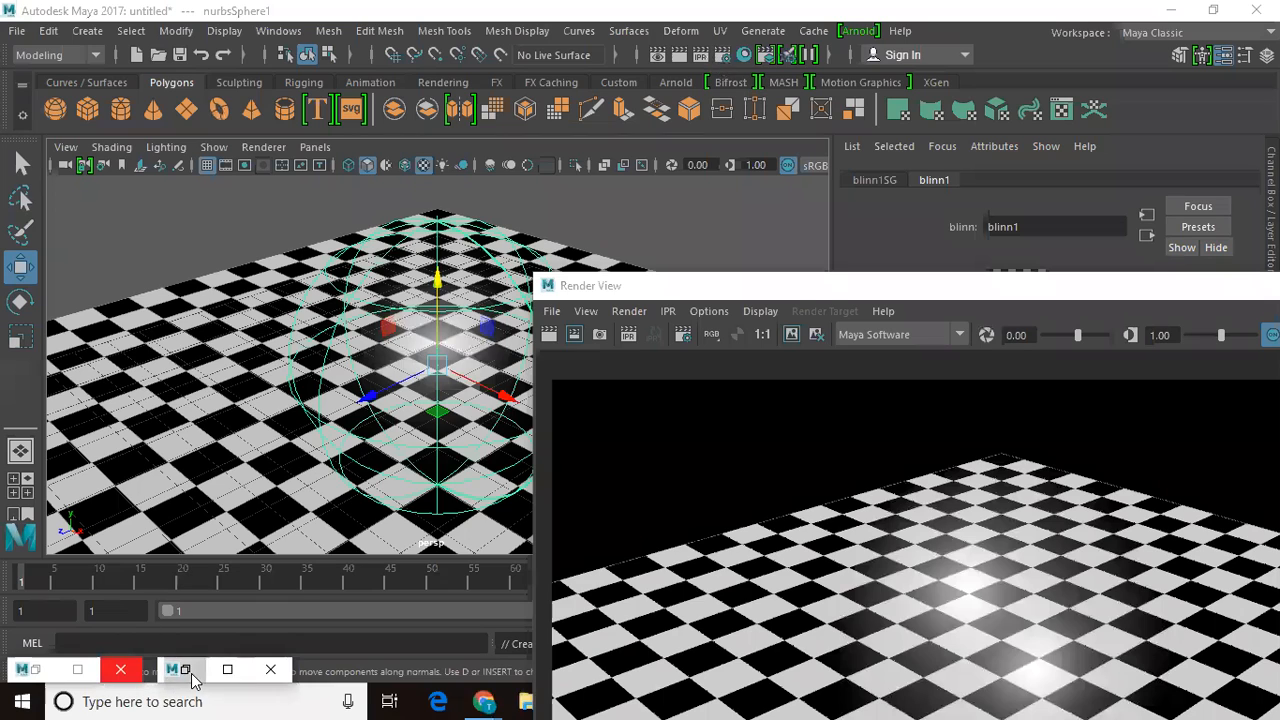
{"action": "left_click", "coordinate": [187, 671]}
{"action": "left_click", "coordinate": [506, 133]}
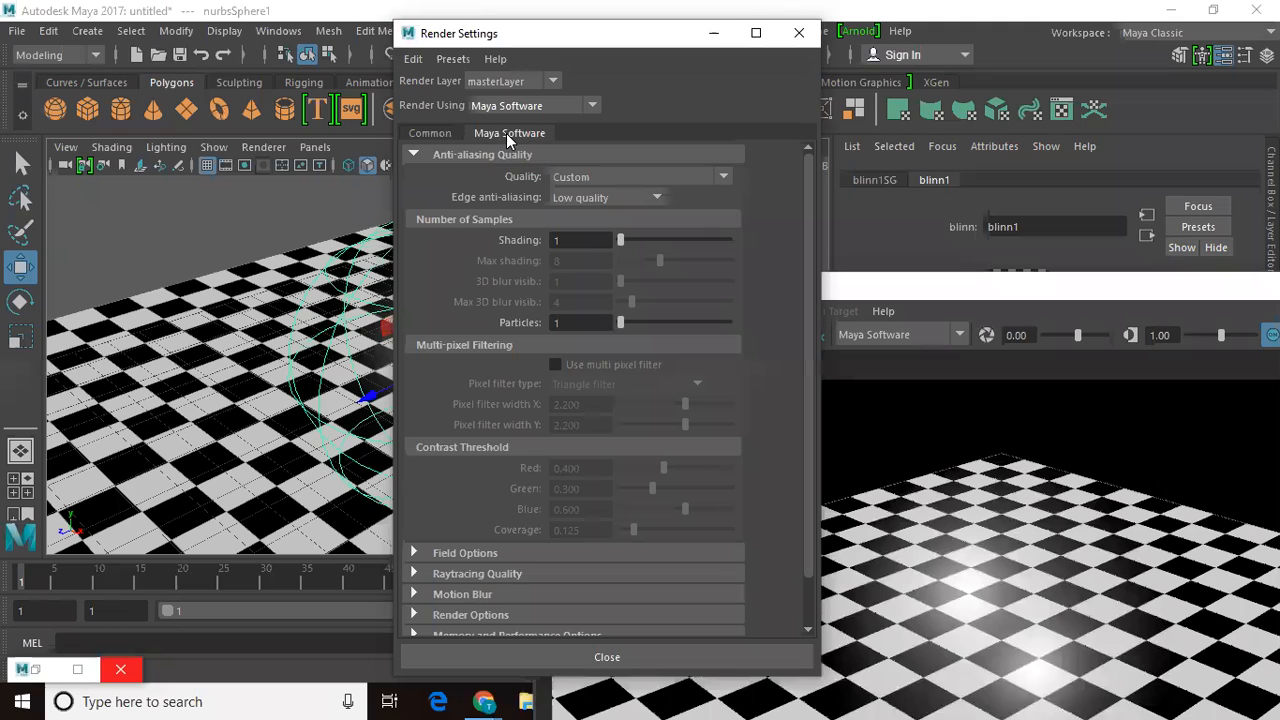
{"action": "left_click", "coordinate": [490, 574]}
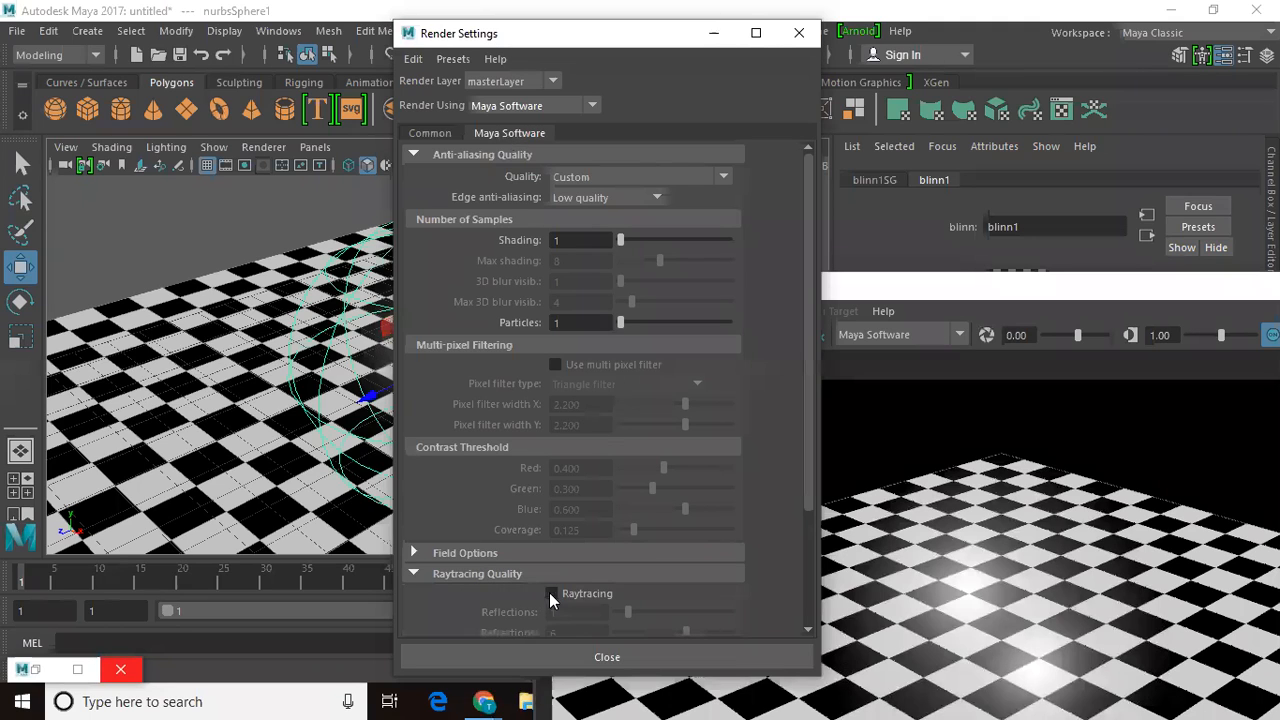
{"action": "left_click", "coordinate": [551, 594]}
{"action": "left_click_drag", "start_coordinate": [666, 26], "coordinate": [662, 7]}
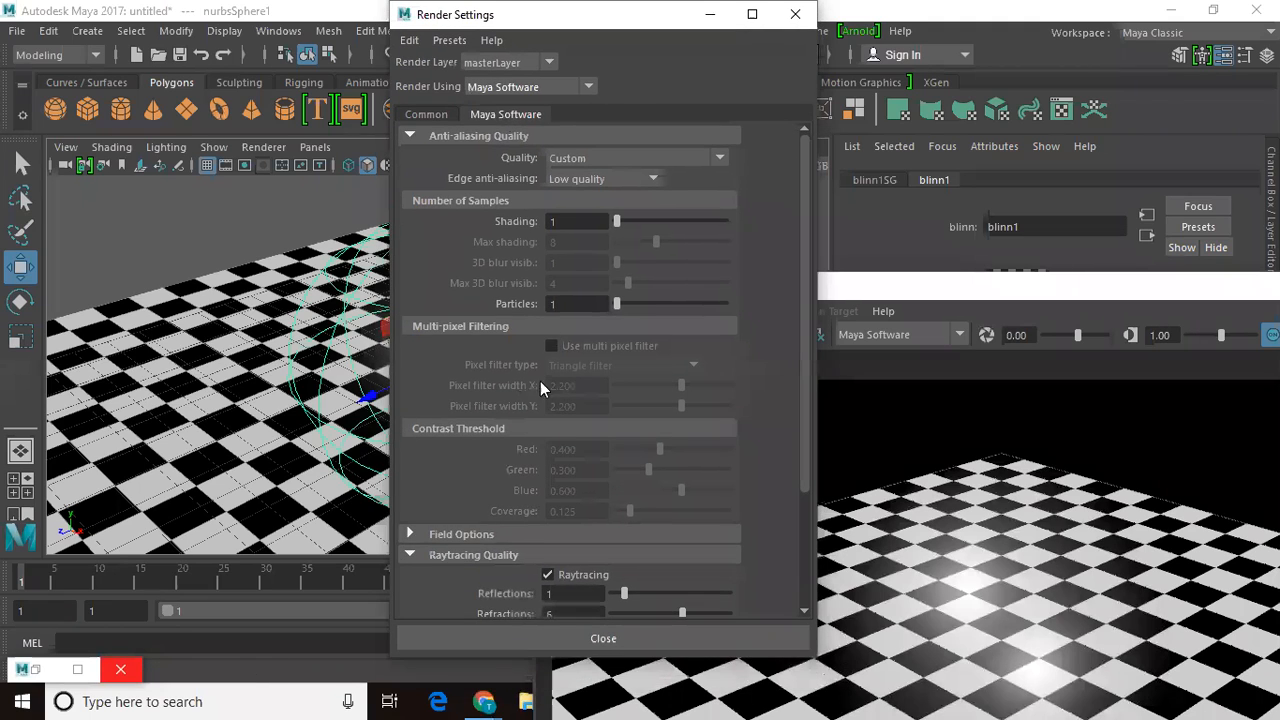
{"action": "left_click", "coordinate": [710, 14]}
{"action": "left_click", "coordinate": [675, 57]}
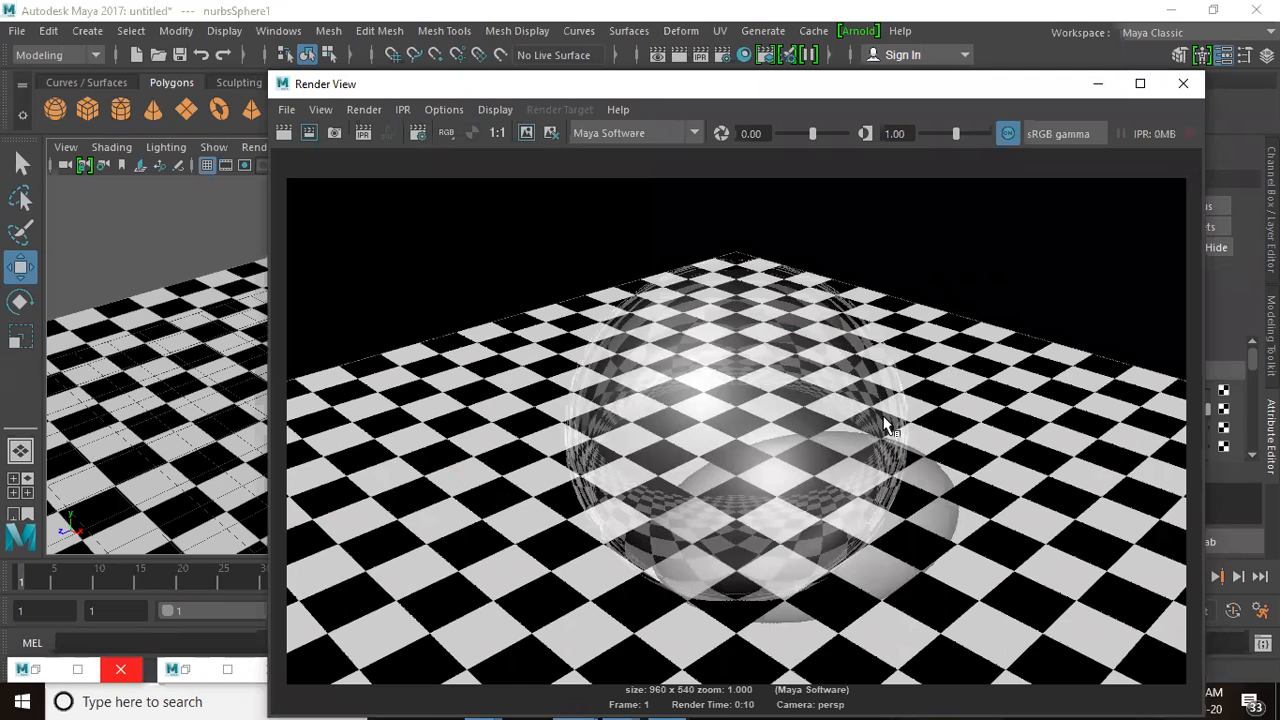
Step: Review the Maya Software render settings for raytracing quality, field options, motion blur and render options
{"action": "left_click", "coordinate": [180, 668]}
{"action": "scroll", "coordinate": [572, 591], "scroll_direction": "down", "scroll_amount": 2}
{"action": "scroll", "coordinate": [572, 591], "scroll_direction": "down", "scroll_amount": 2}
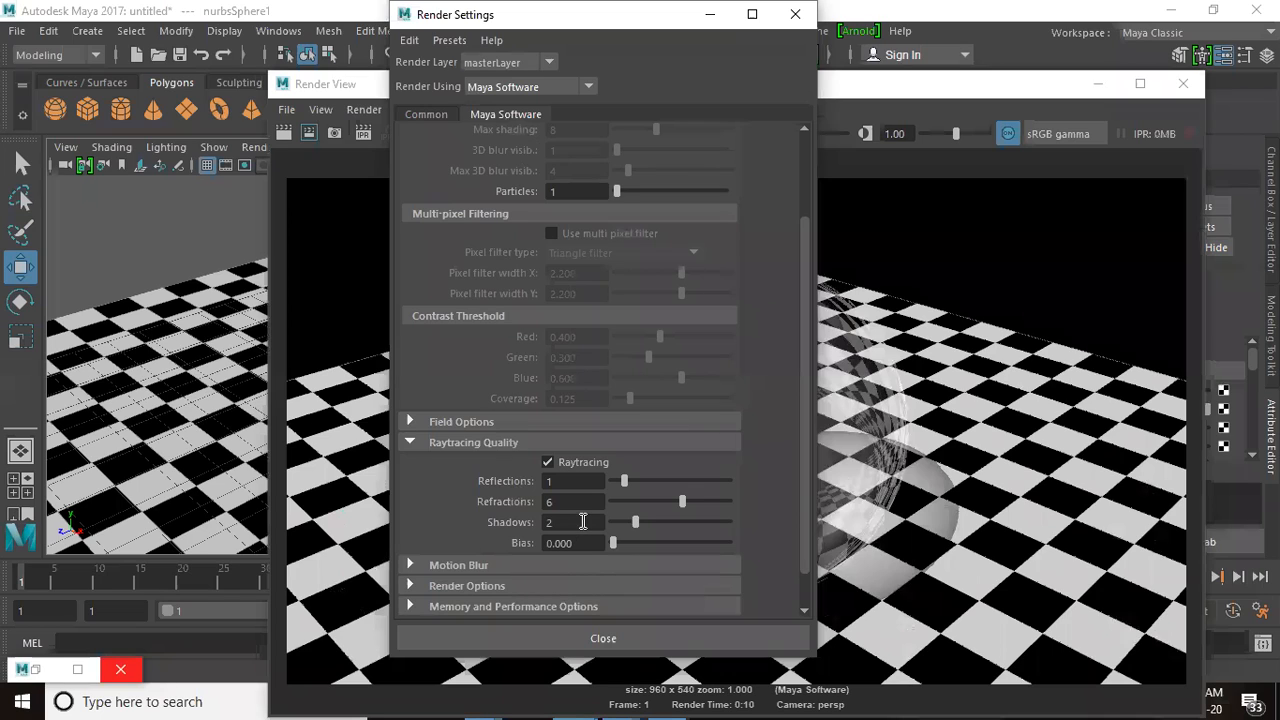
{"action": "scroll", "coordinate": [585, 519], "scroll_direction": "down", "scroll_amount": 1}
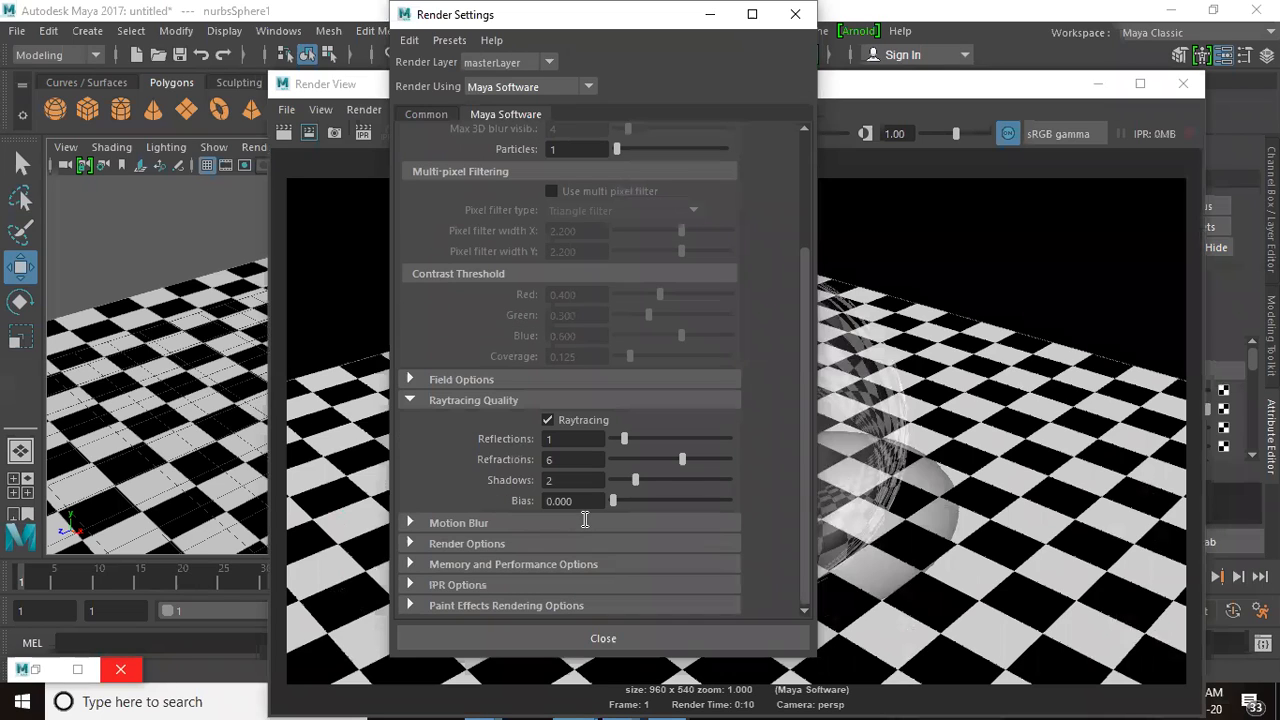
{"action": "left_click", "coordinate": [480, 543]}
{"action": "left_click", "coordinate": [489, 379]}
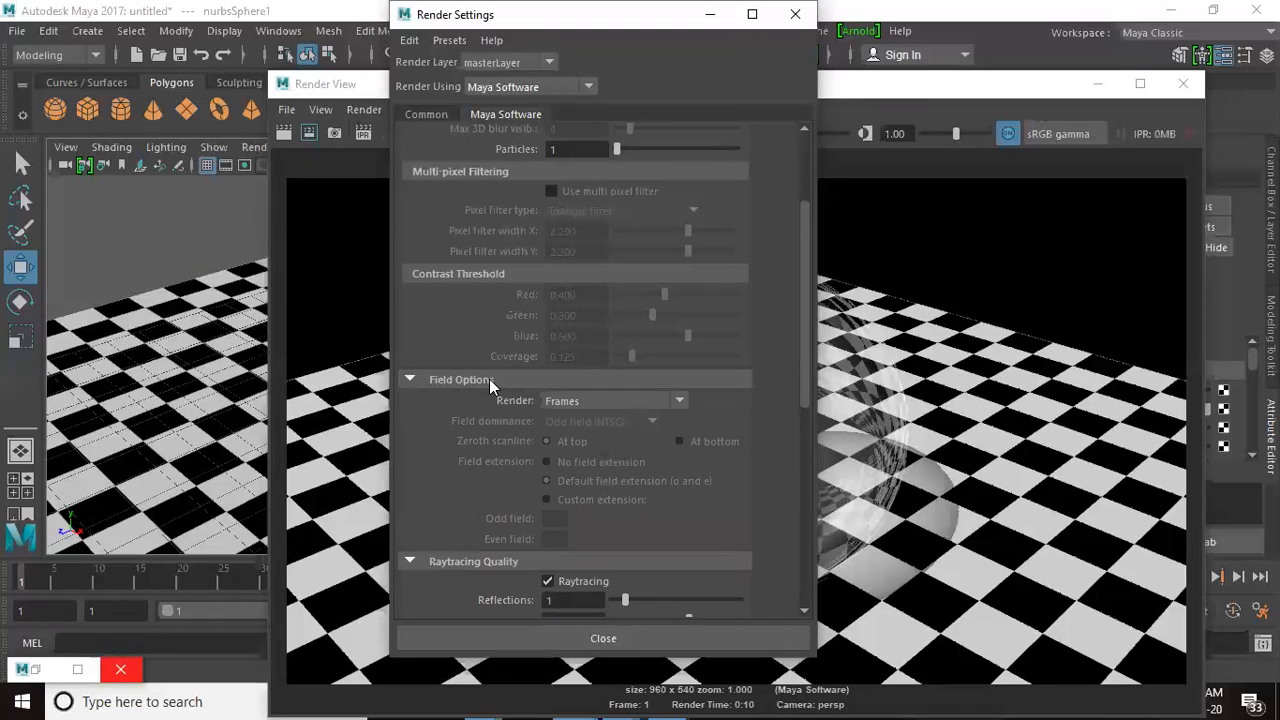
{"action": "scroll", "coordinate": [512, 461], "scroll_direction": "down", "scroll_amount": 5}
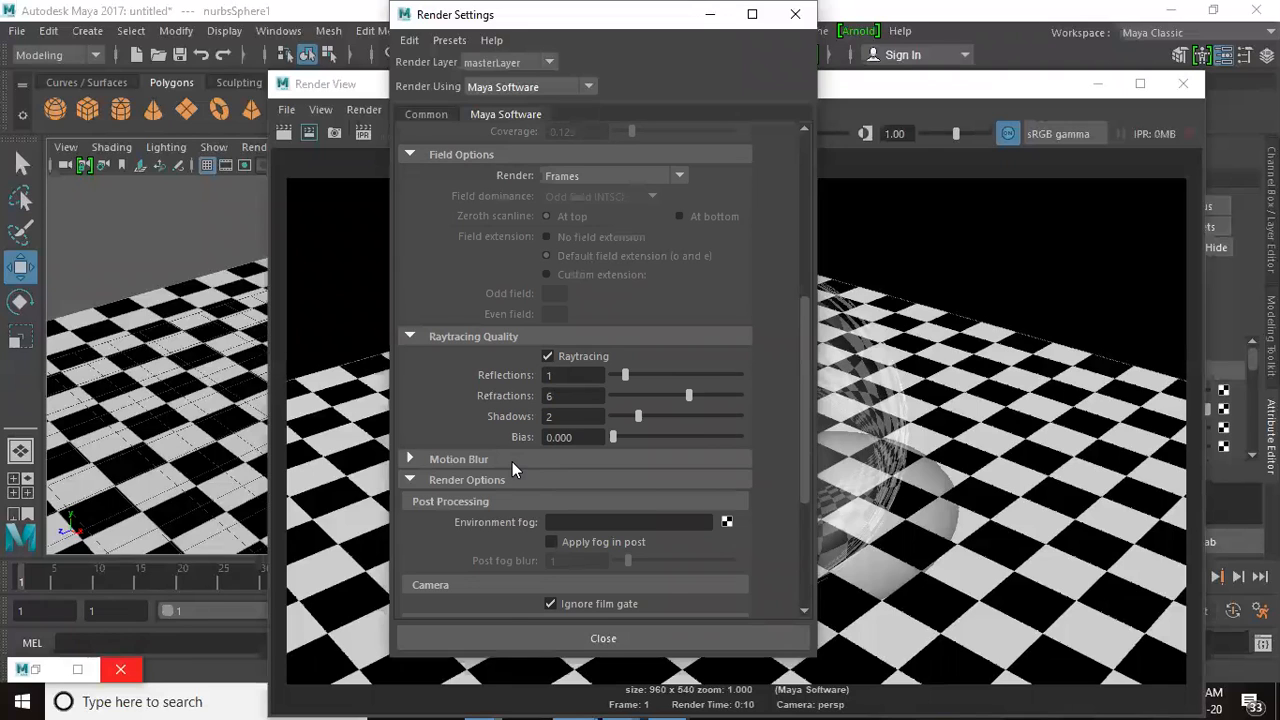
{"action": "left_click", "coordinate": [512, 461]}
{"action": "scroll", "coordinate": [512, 484], "scroll_direction": "down", "scroll_amount": 5}
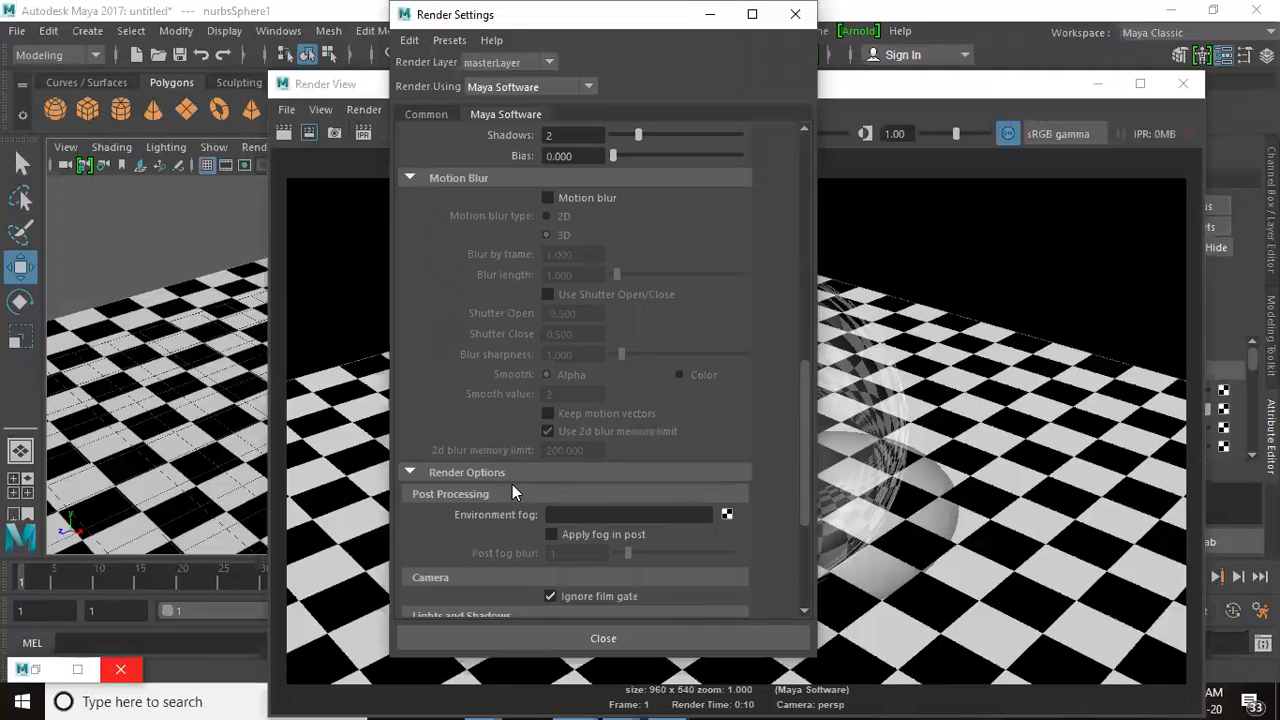
{"action": "scroll", "coordinate": [512, 484], "scroll_direction": "down", "scroll_amount": 4}
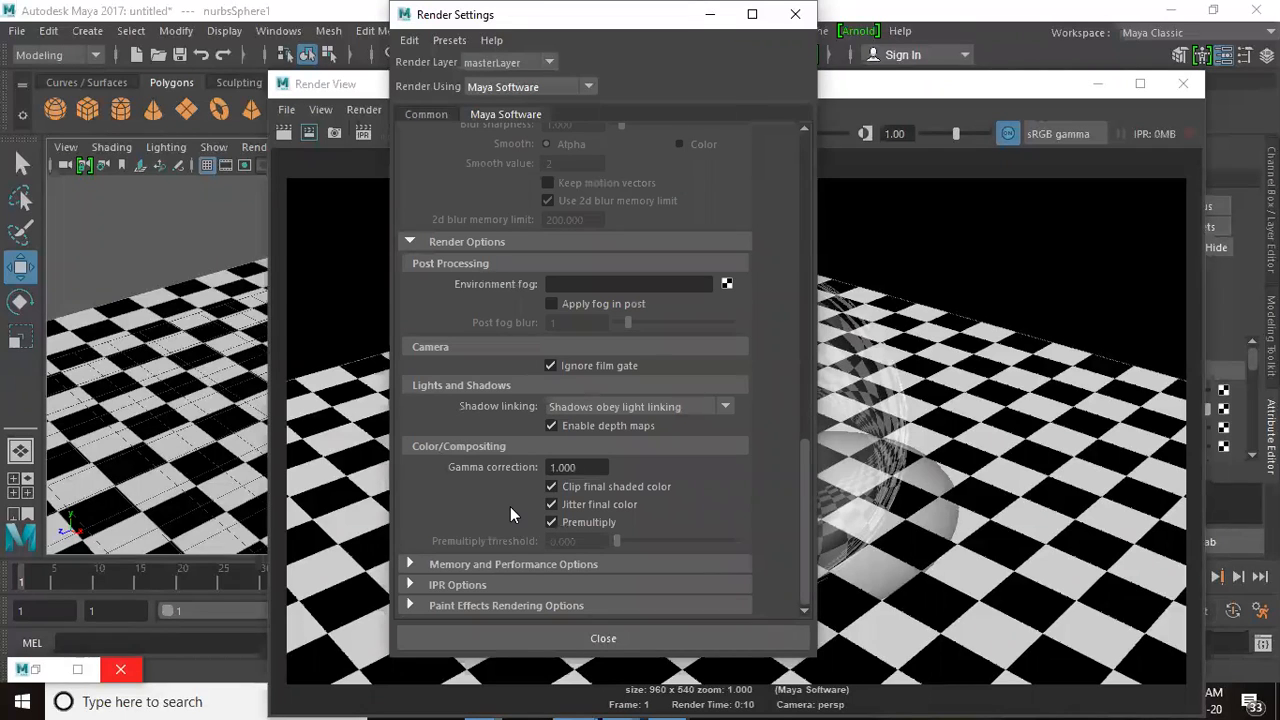
{"action": "scroll", "coordinate": [510, 515], "scroll_direction": "up", "scroll_amount": 7}
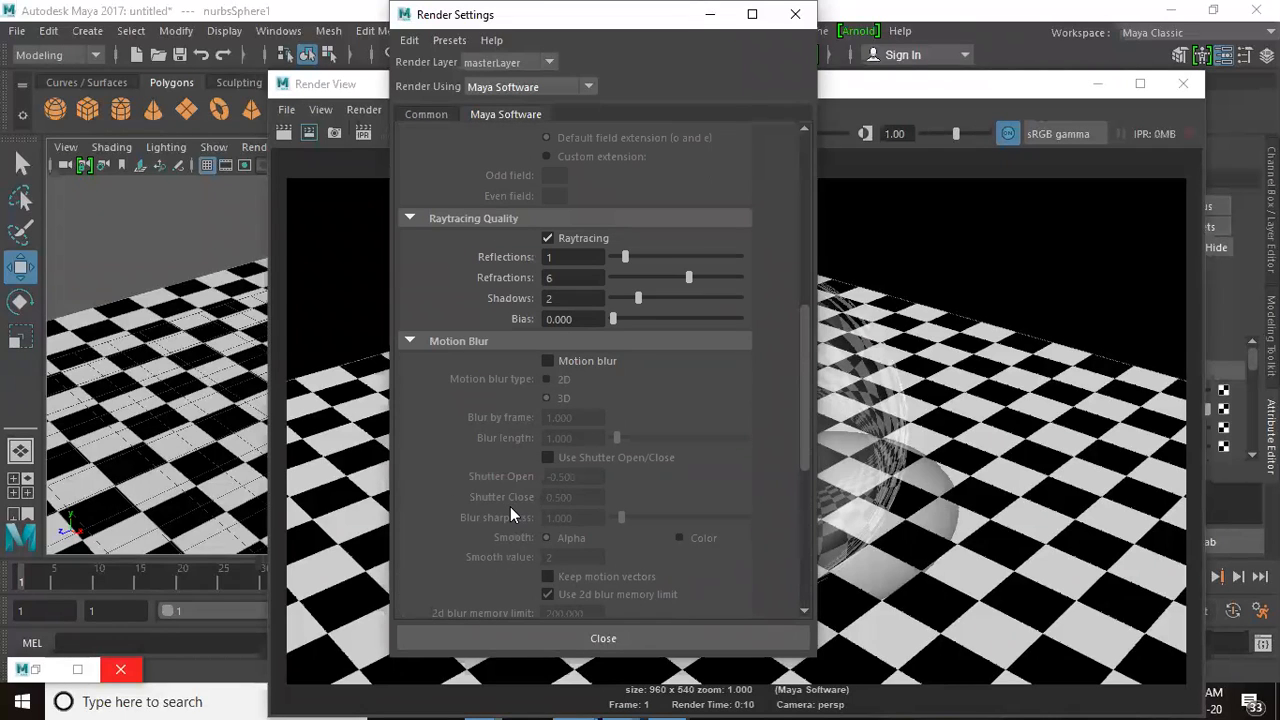
{"action": "left_click", "coordinate": [710, 14]}
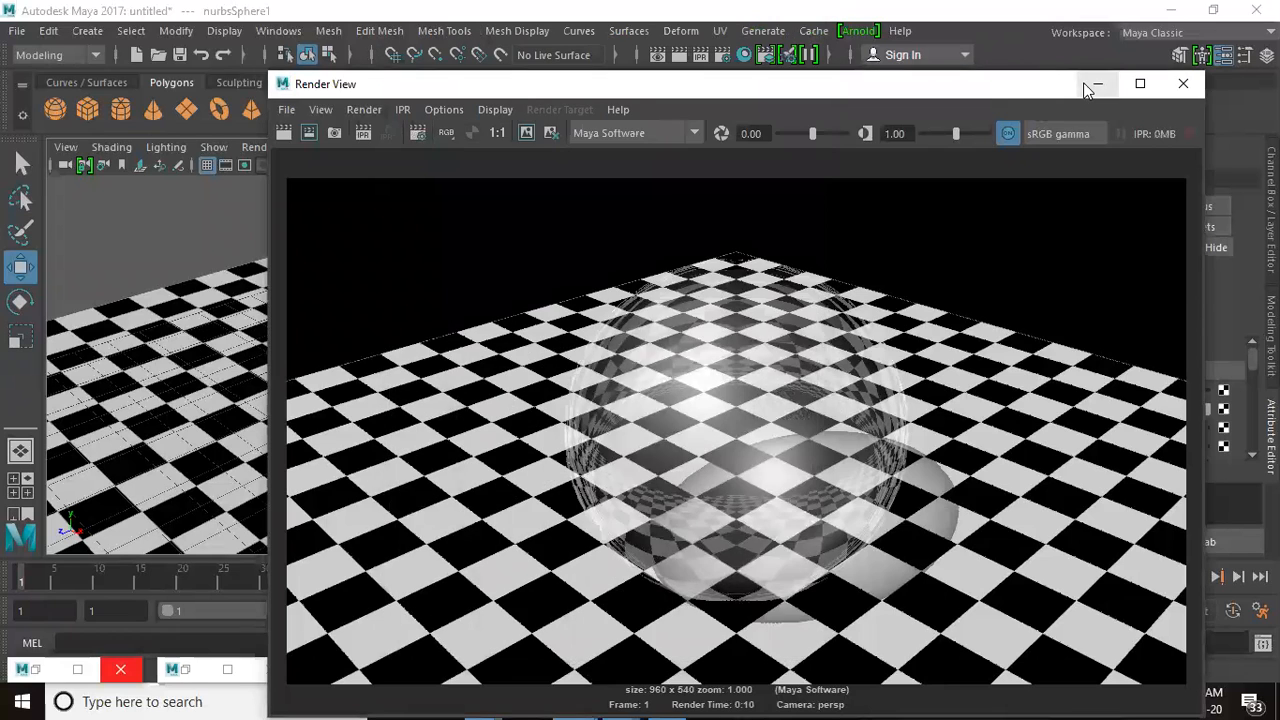
Step: Enable Refractions with a Refractive Index of 1.33 in the sphere material's raytrace options and render the scene
{"action": "left_click", "coordinate": [1097, 83]}
{"action": "scroll", "coordinate": [1005, 428], "scroll_direction": "down", "scroll_amount": 5}
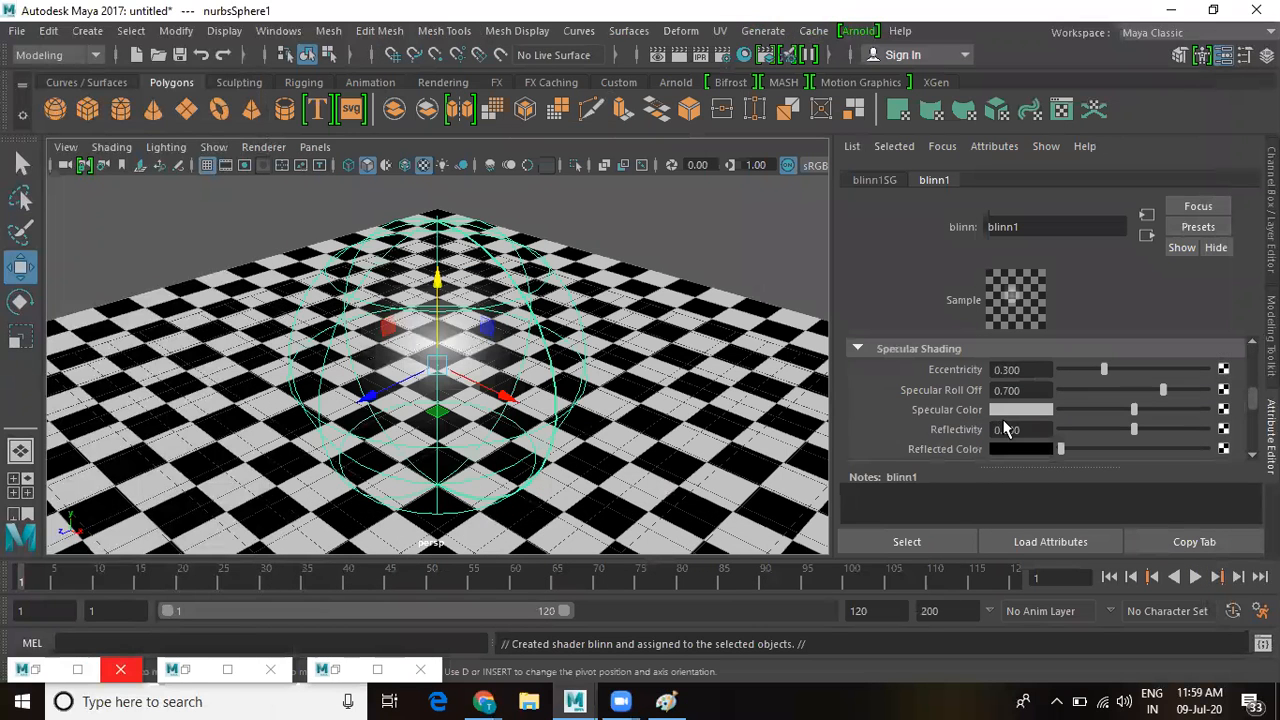
{"action": "scroll", "coordinate": [1005, 428], "scroll_direction": "down", "scroll_amount": 2}
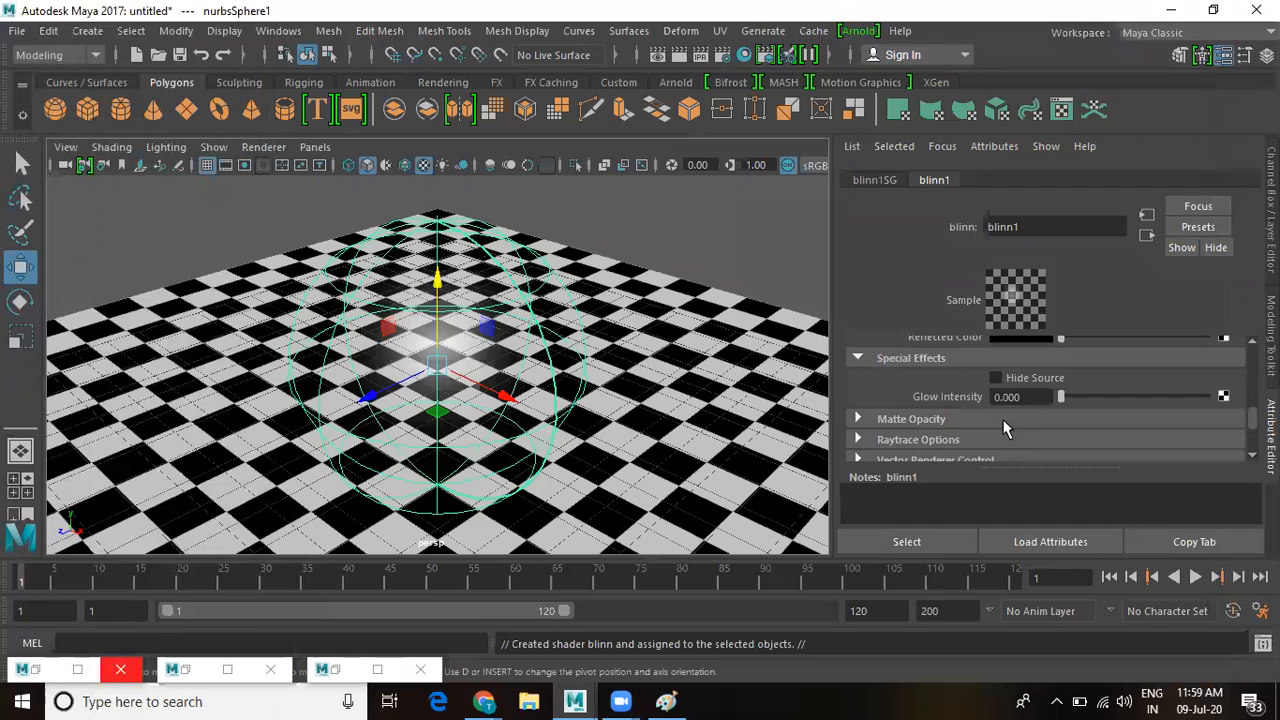
{"action": "left_click", "coordinate": [950, 439]}
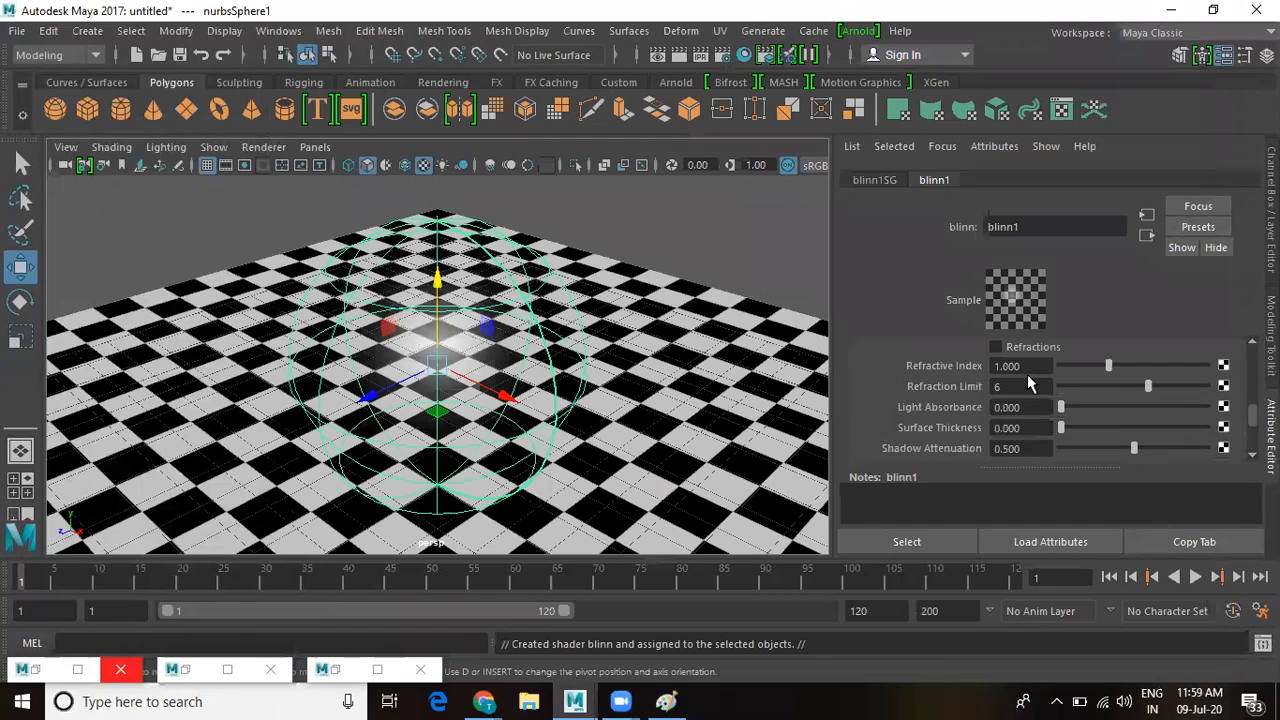
{"action": "left_click", "coordinate": [996, 347]}
{"action": "double_click", "coordinate": [1000, 366]}
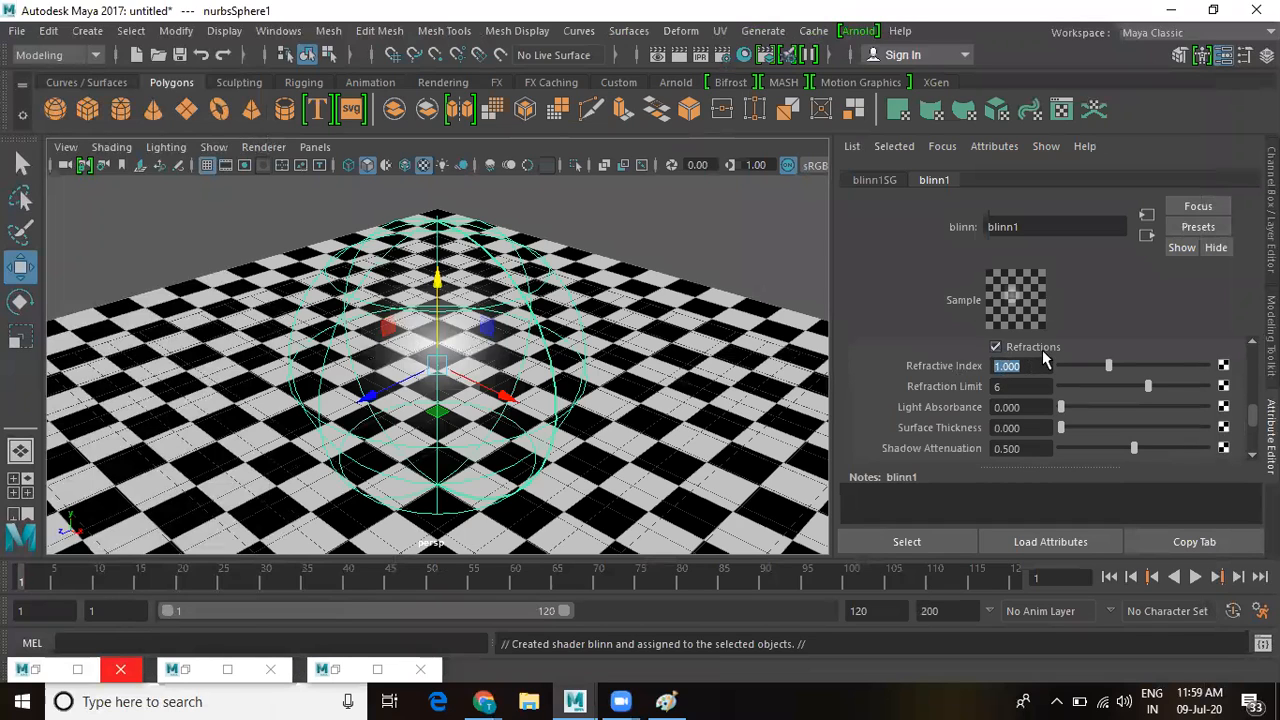
{"action": "scroll", "coordinate": [1048, 395], "scroll_direction": "up", "scroll_amount": 1}
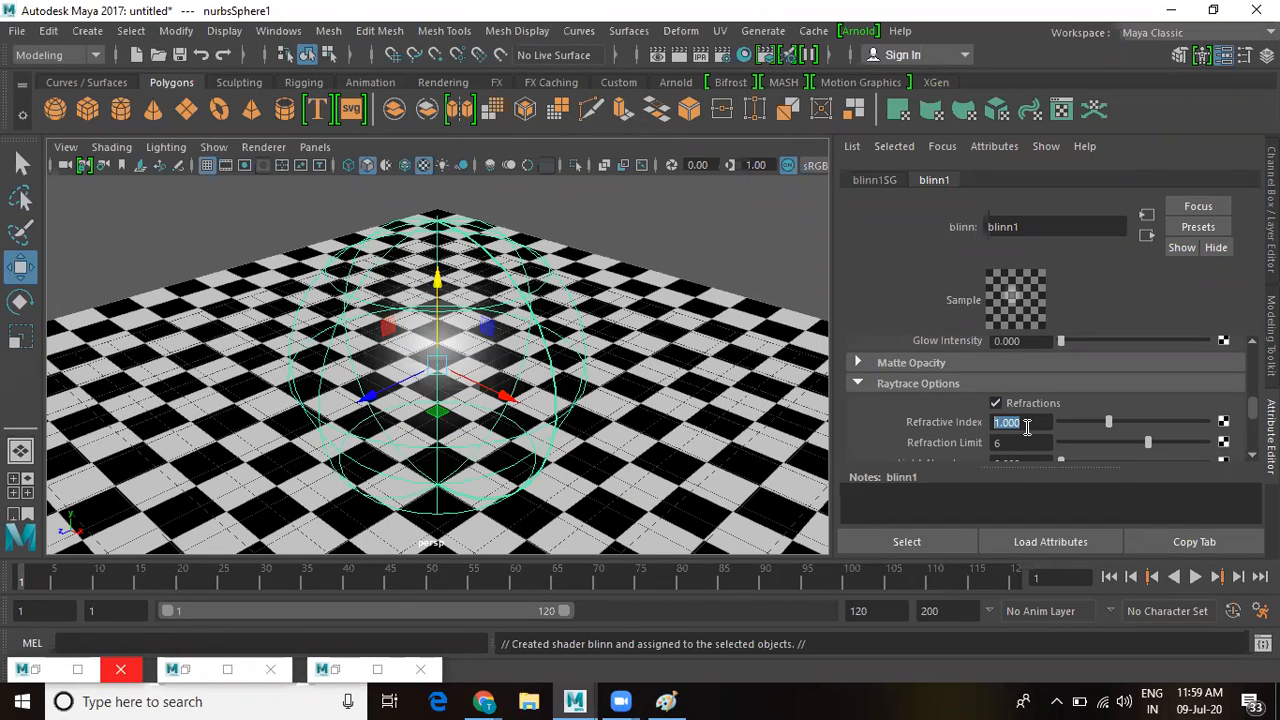
{"action": "type", "text": "1.33"}
{"action": "key", "text": "Return"}
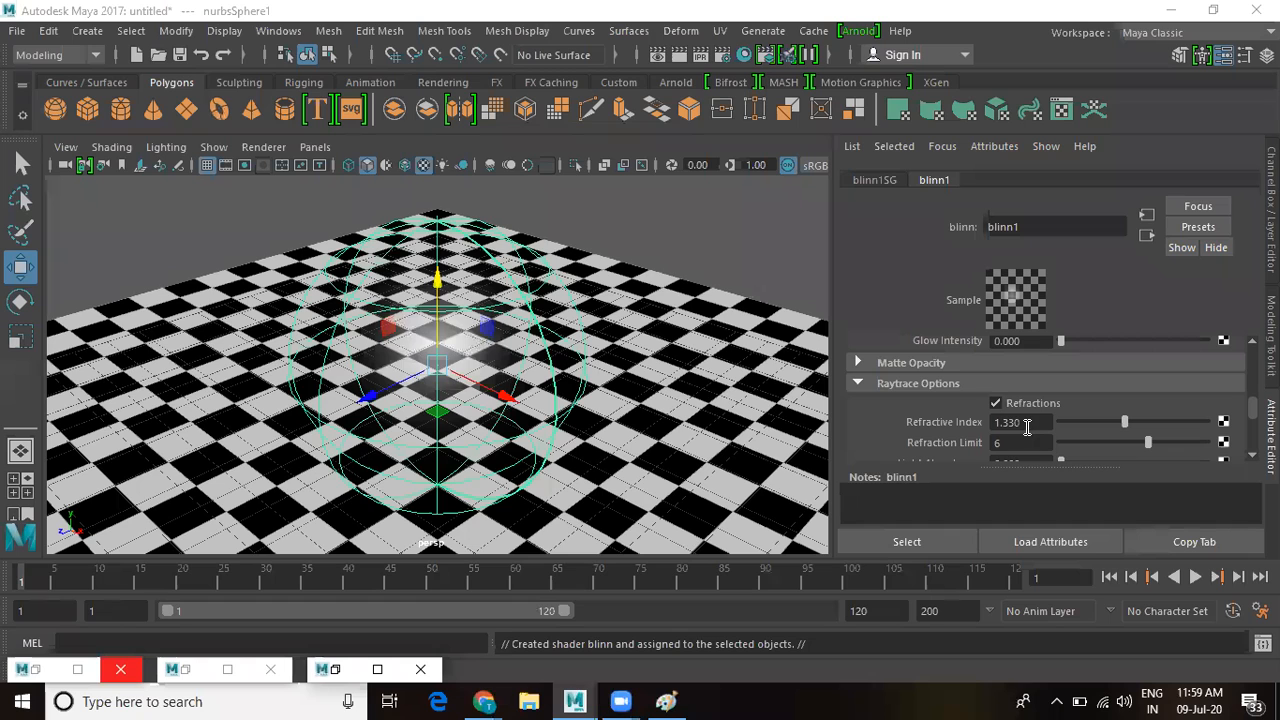
{"action": "left_click", "coordinate": [678, 54]}
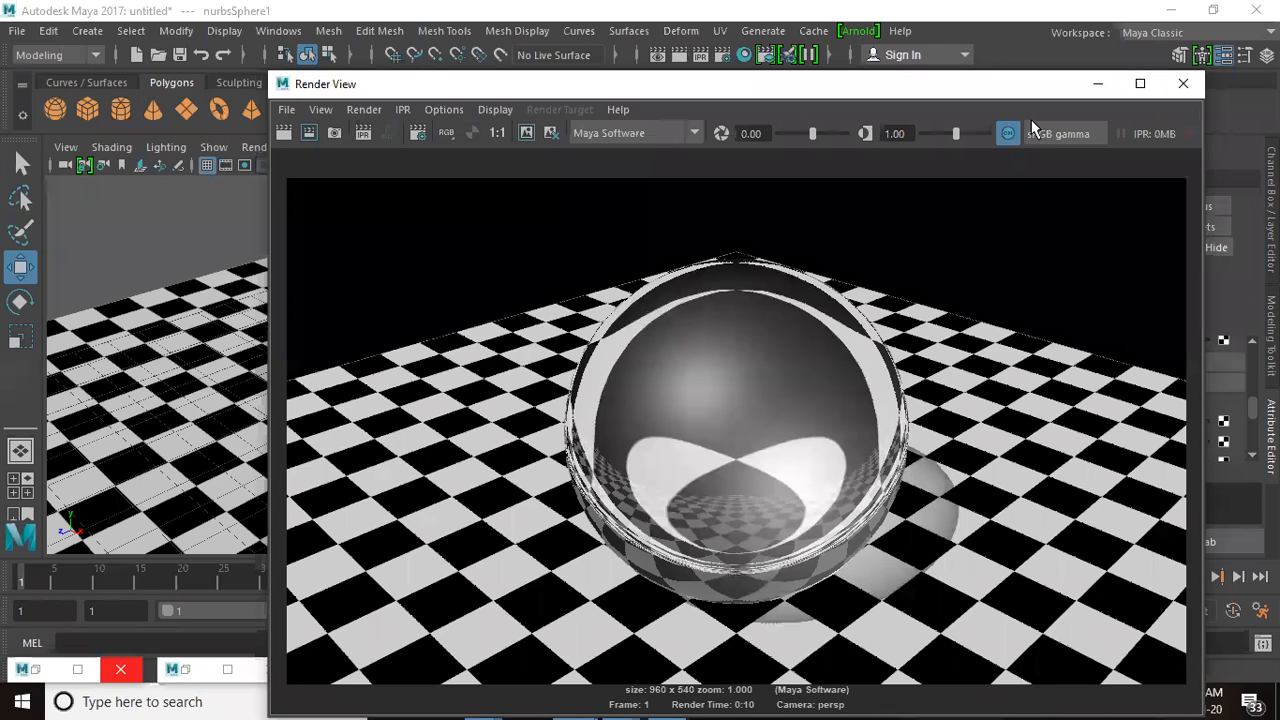
Step: Set the sphere material's Refractive Index to 1.52 and render the scene
{"action": "left_click", "coordinate": [1177, 87]}
{"action": "left_click", "coordinate": [1035, 420]}
{"action": "type", "text": "1.520"}
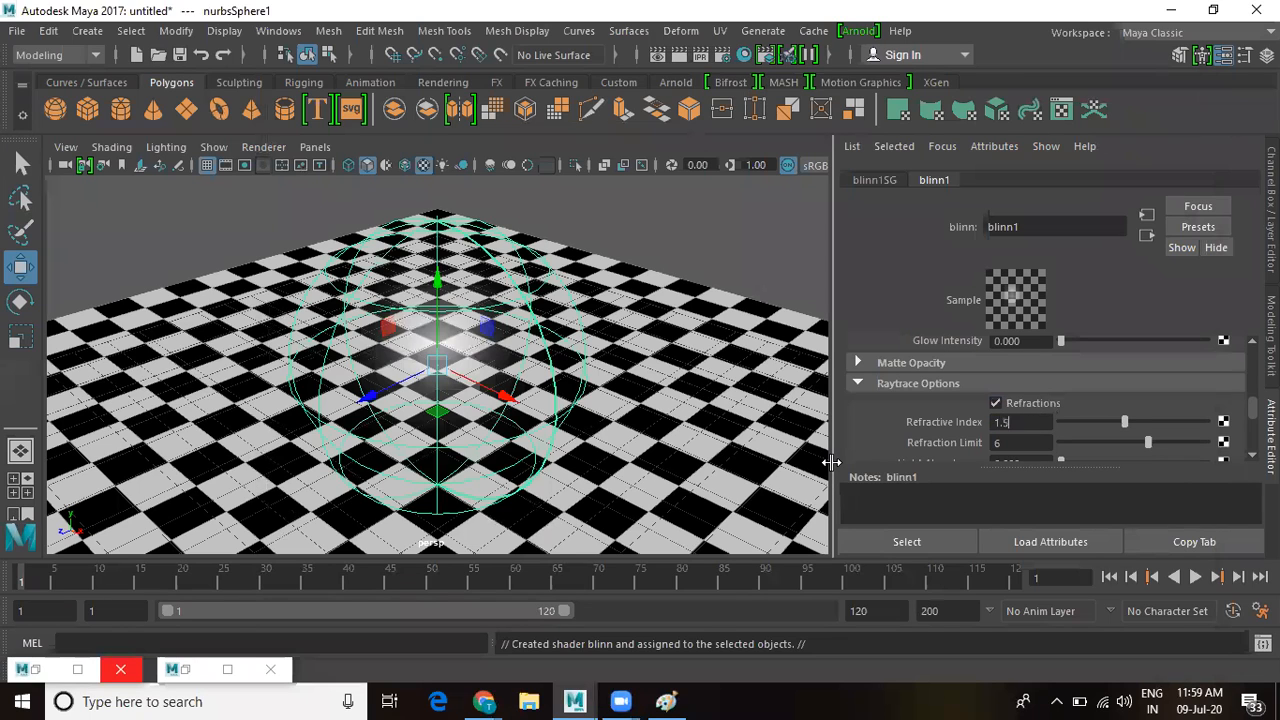
{"action": "key", "text": "Return"}
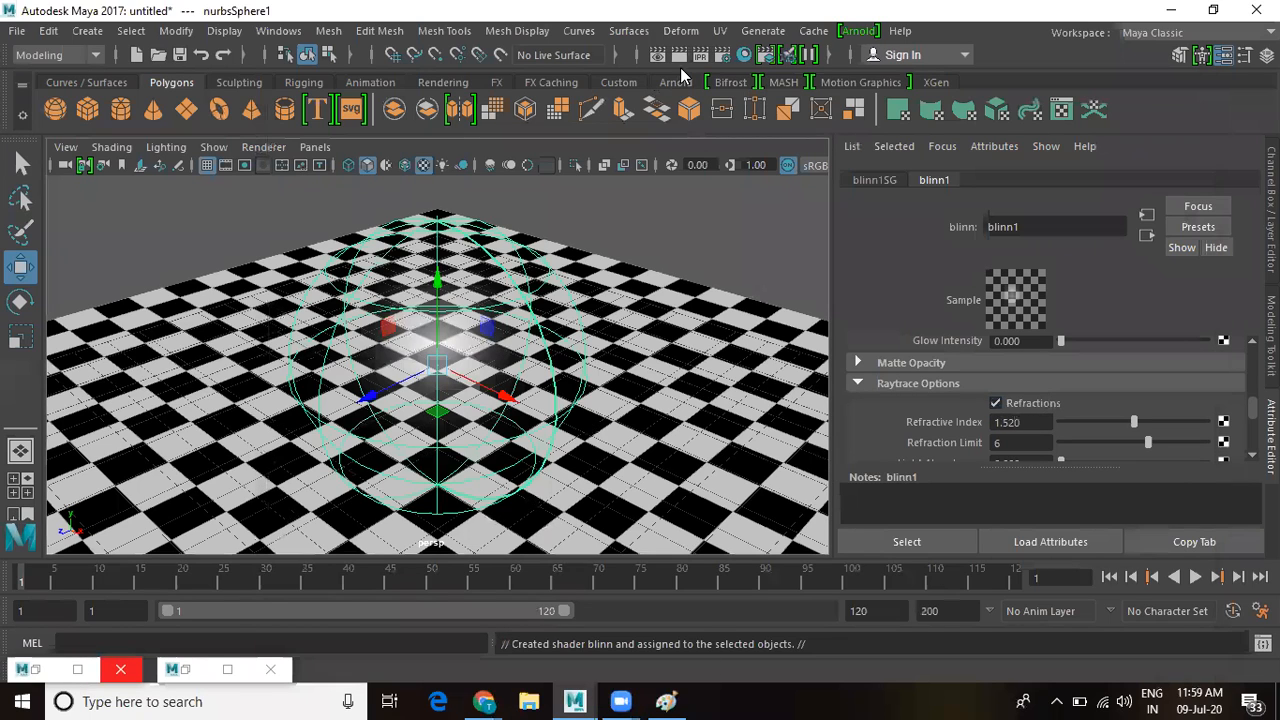
{"action": "left_click", "coordinate": [679, 56]}
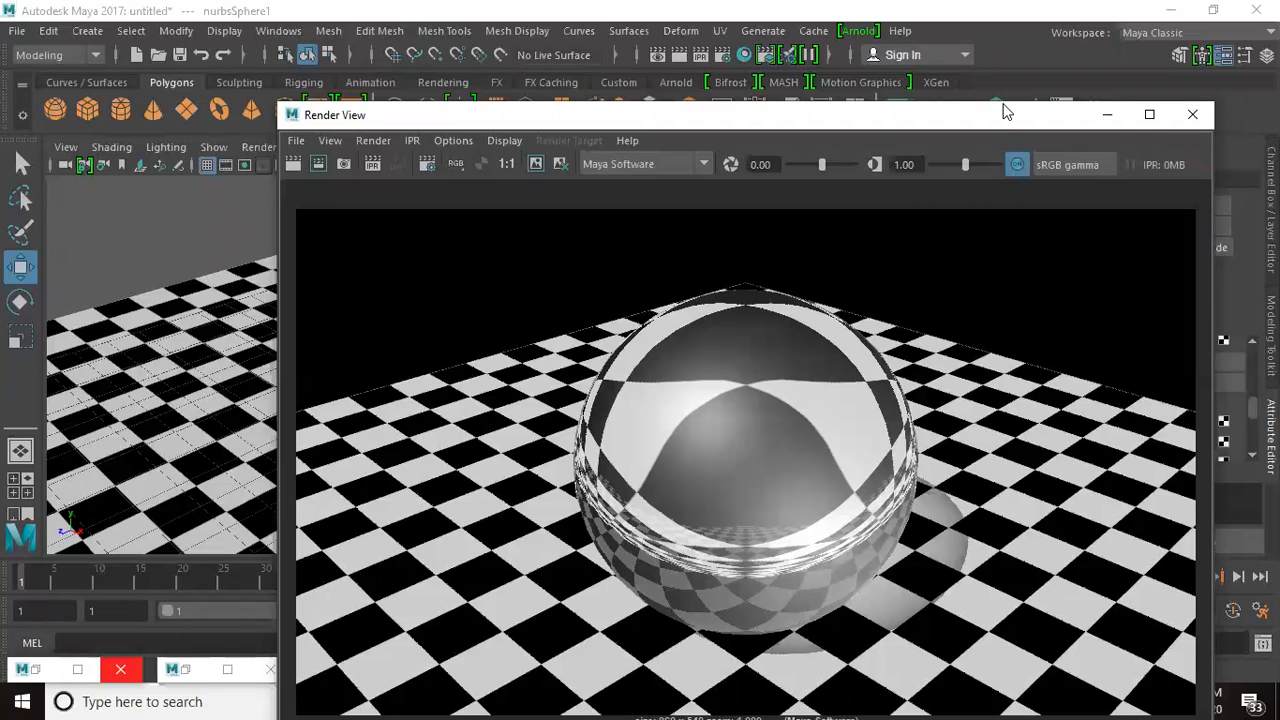
Step: Move the Render View clear of the sphere's material attributes, set the Refractive Index to 2.33 and render the scene
{"action": "left_click_drag", "start_coordinate": [1005, 112], "coordinate": [861, 200]}
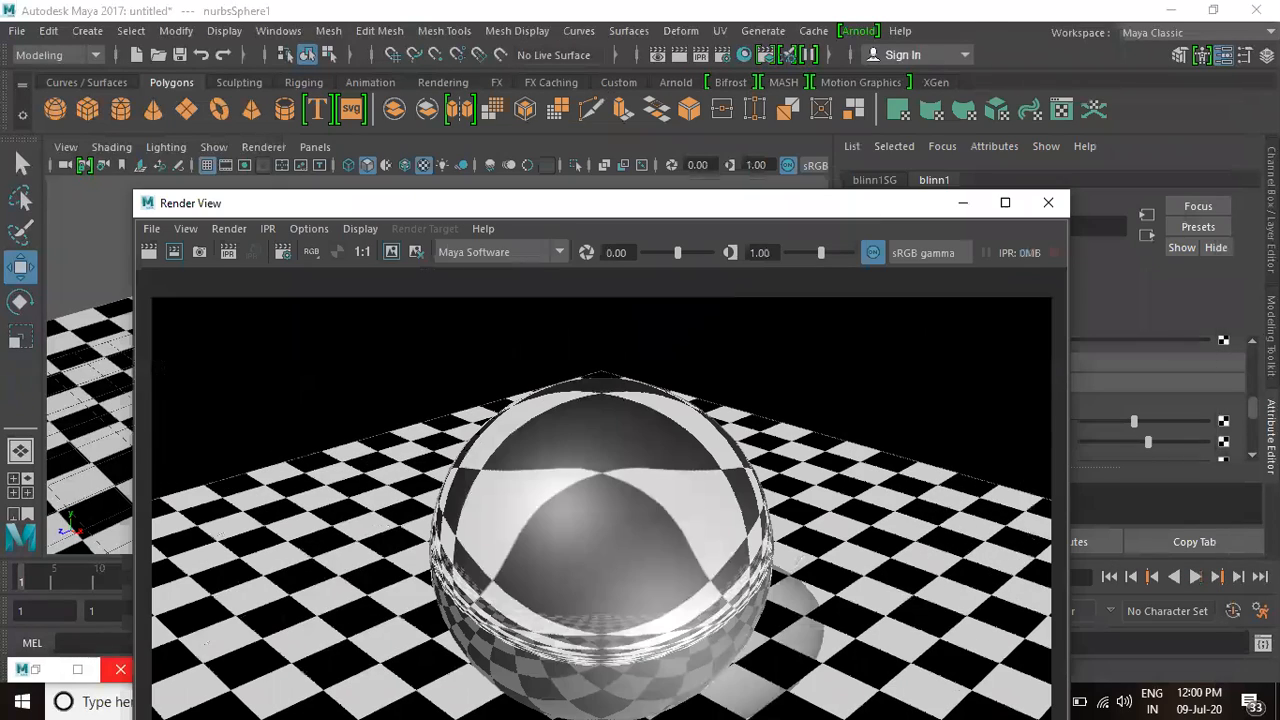
{"action": "left_click", "coordinate": [1231, 693]}
{"action": "left_click_drag", "start_coordinate": [906, 206], "coordinate": [932, 86]}
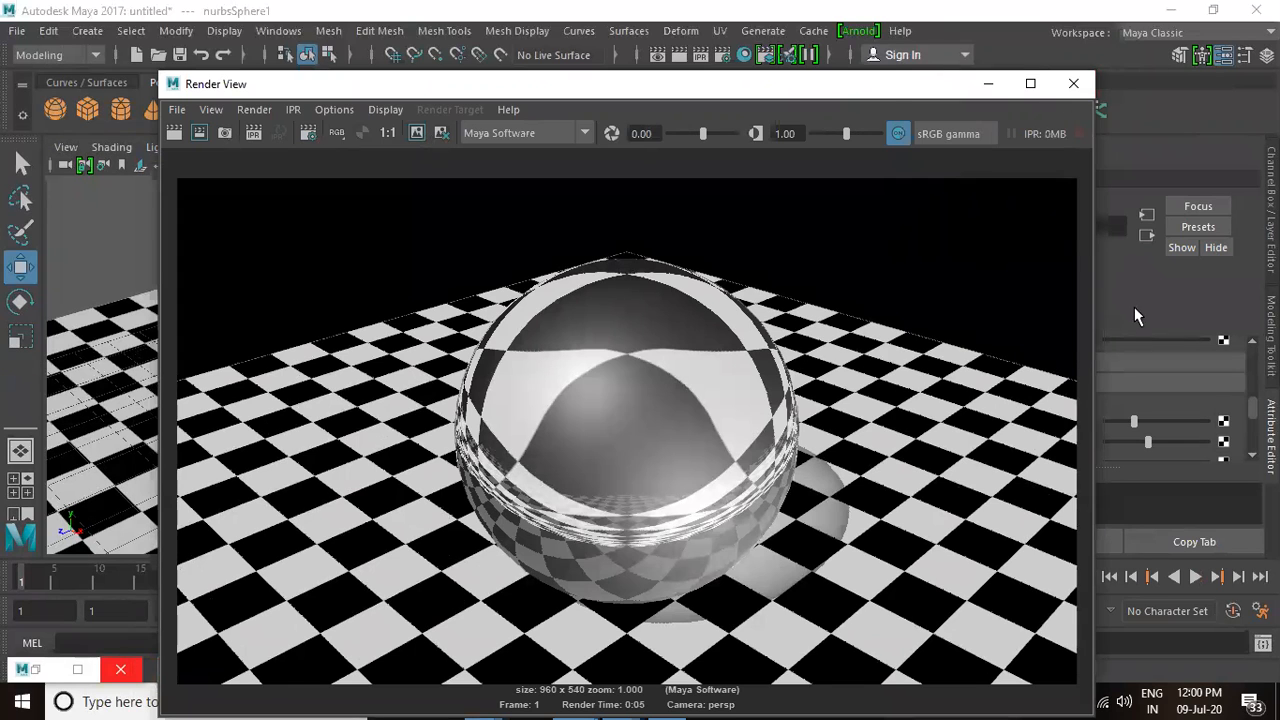
{"action": "left_click_drag", "start_coordinate": [838, 86], "coordinate": [631, 52]}
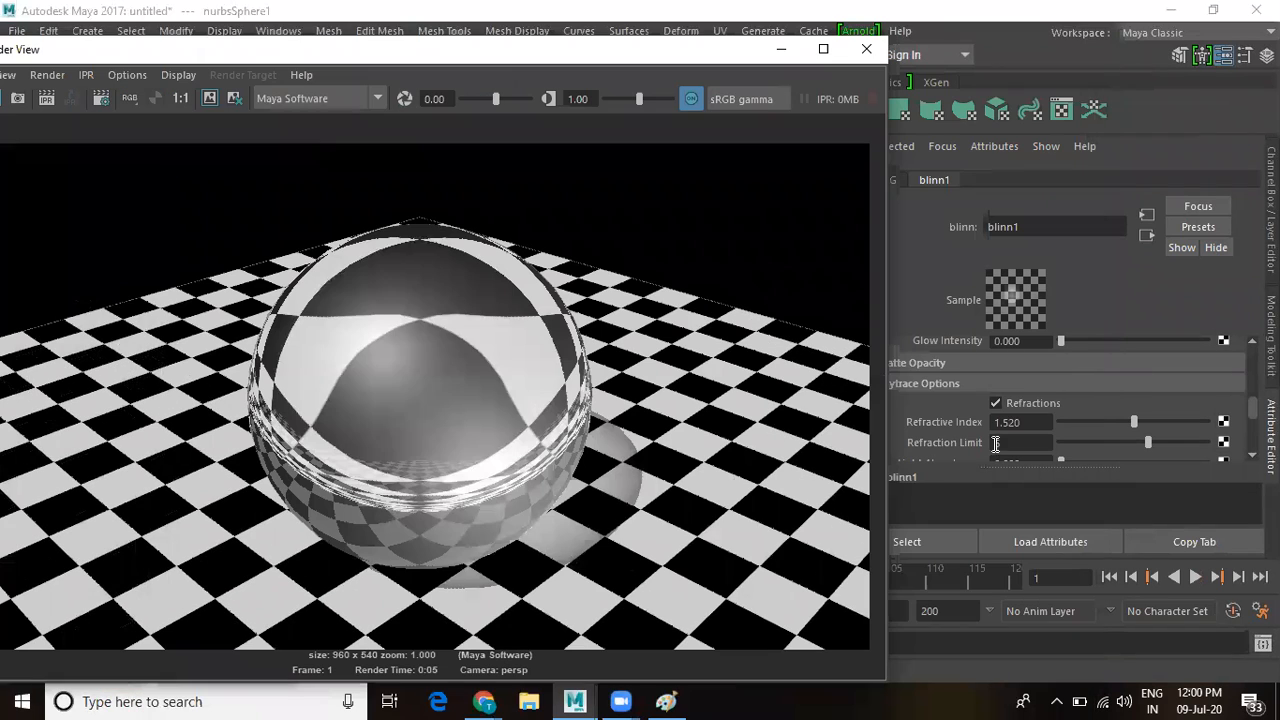
{"action": "left_click", "coordinate": [932, 424]}
{"action": "type", "text": "2.33"}
{"action": "key", "text": "Return"}
{"action": "left_click_drag", "start_coordinate": [670, 49], "coordinate": [693, 109]}
{"action": "left_click", "coordinate": [679, 53]}
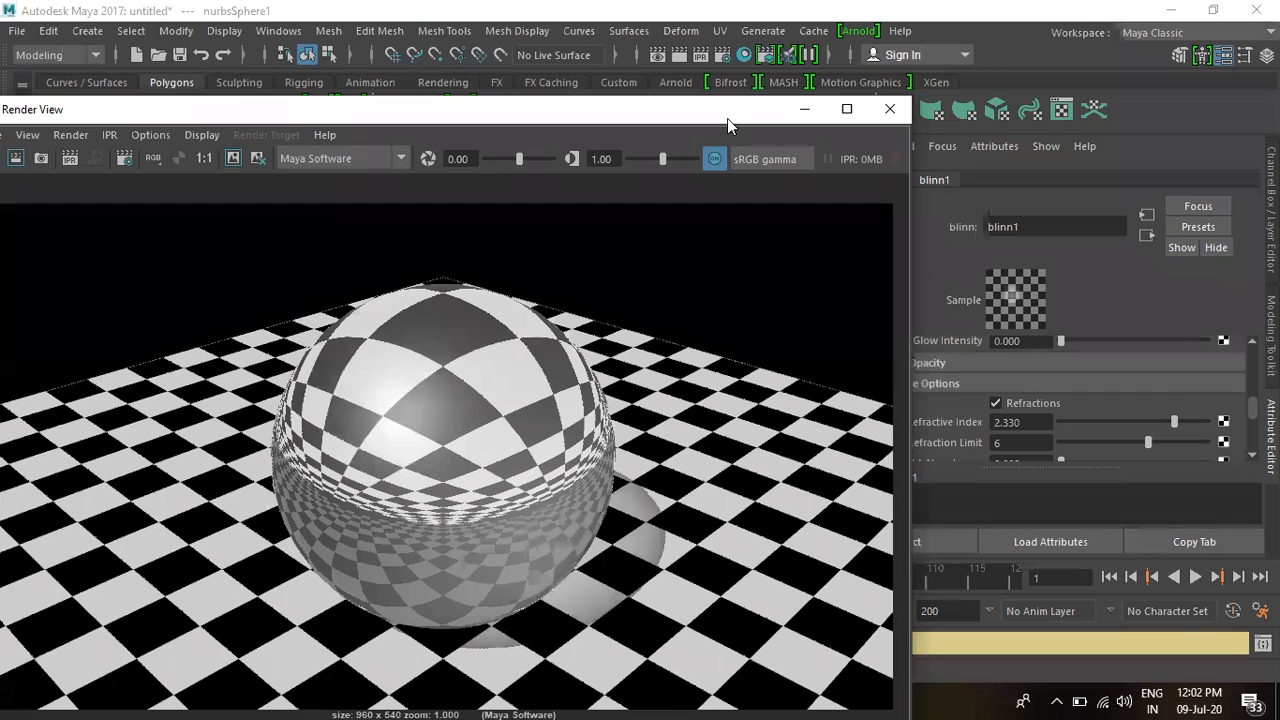
Step: Close the Render View and check the Reflections value in the raytracing quality settings
{"action": "left_click_drag", "start_coordinate": [727, 118], "coordinate": [633, 100]}
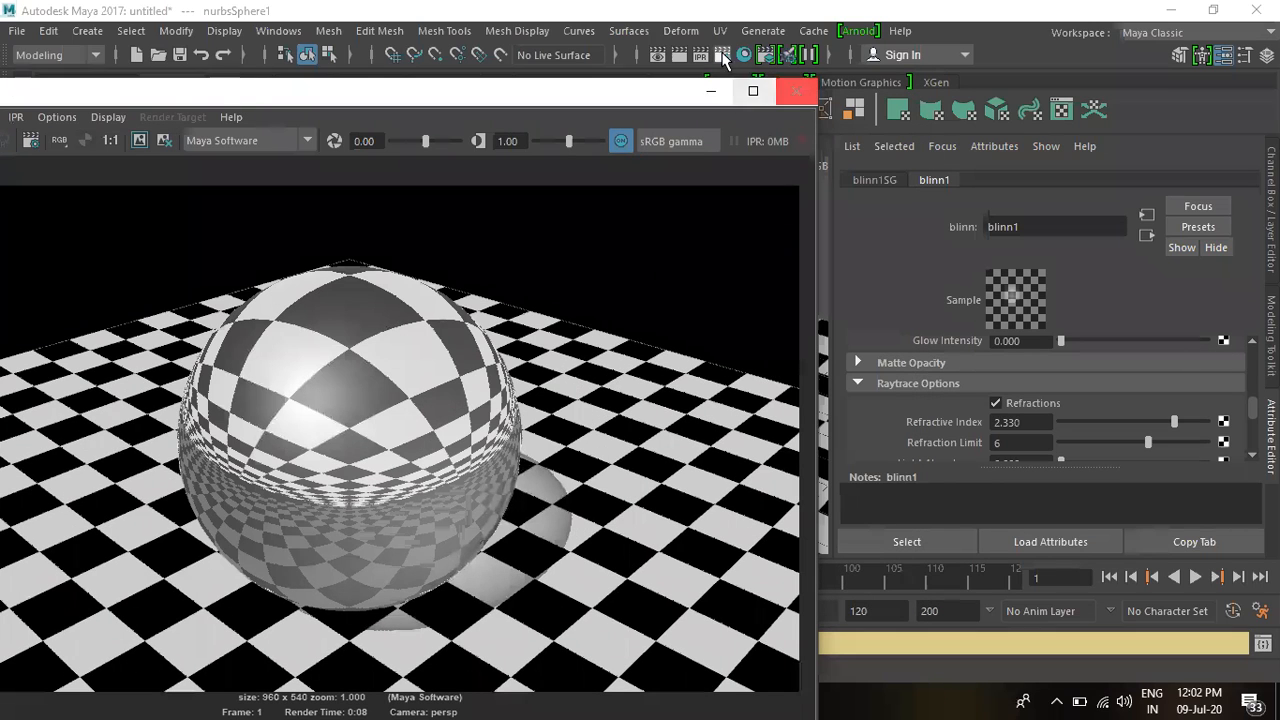
{"action": "left_click", "coordinate": [808, 98]}
{"action": "left_click", "coordinate": [190, 673]}
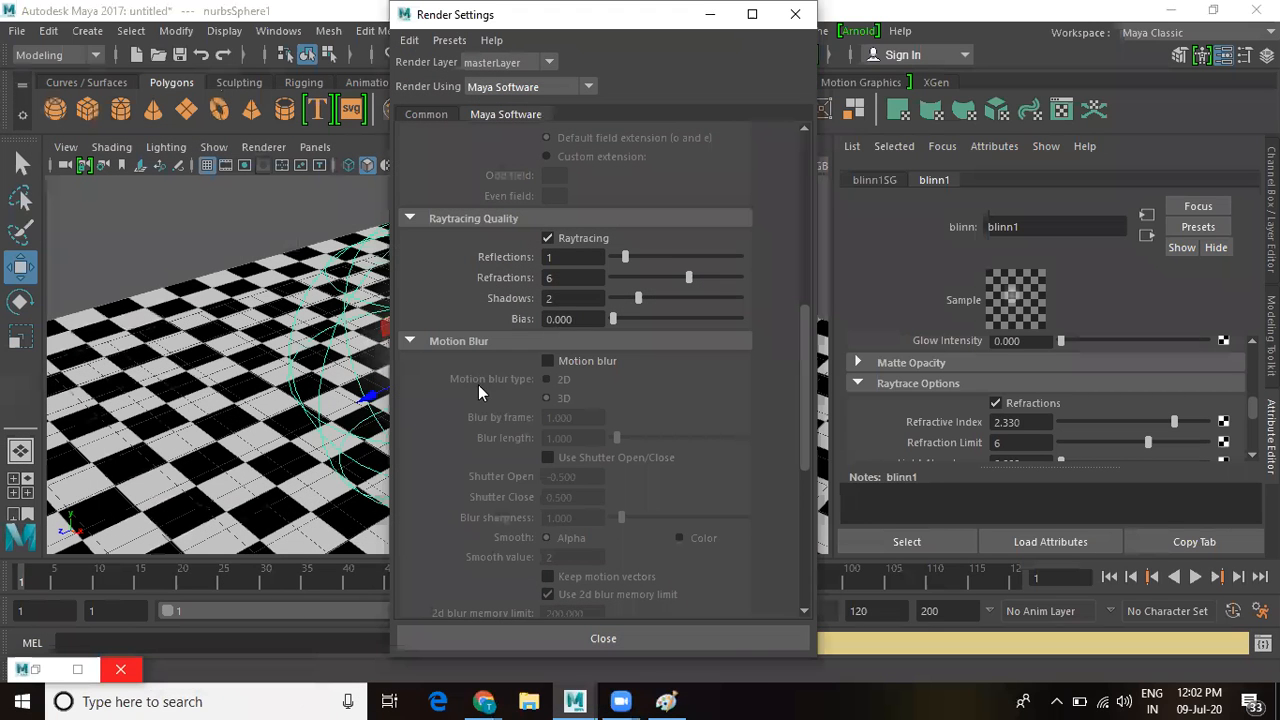
{"action": "double_click", "coordinate": [553, 258]}
{"action": "left_click", "coordinate": [710, 14]}
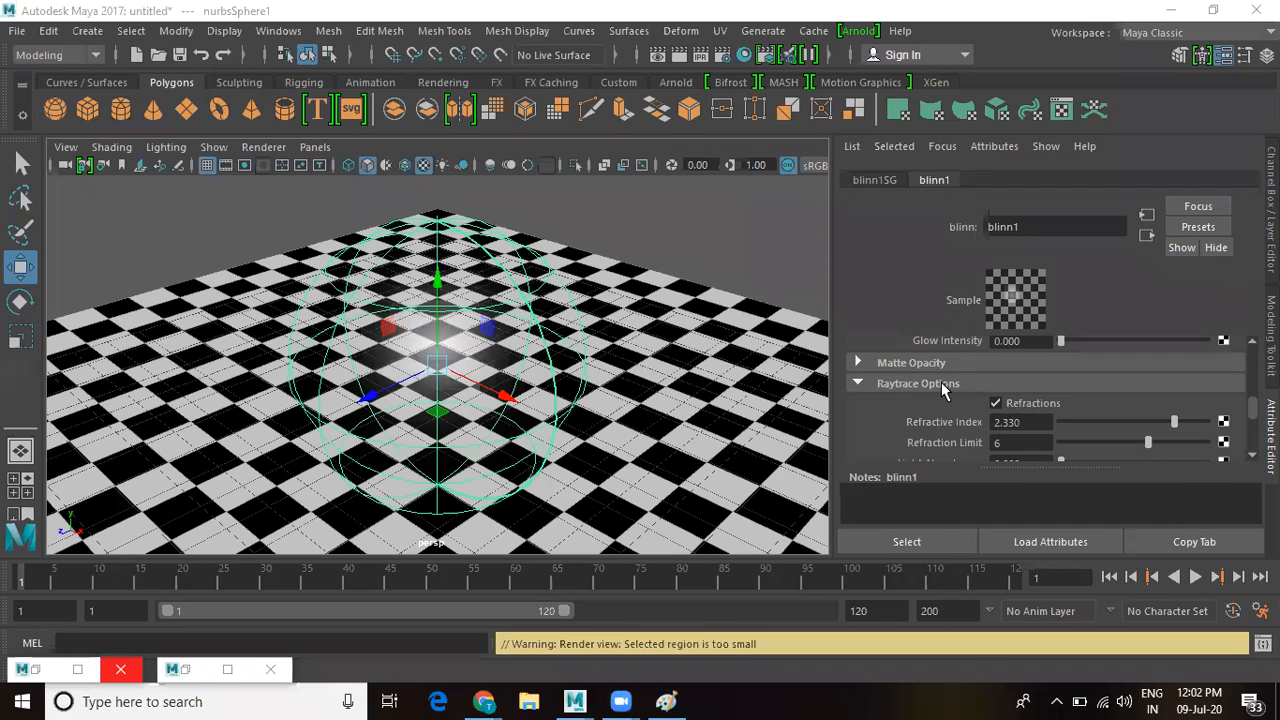
Step: Review the sphere material's raytrace options, from Refractive Index down to Surface Thickness
{"action": "left_click", "coordinate": [1010, 422]}
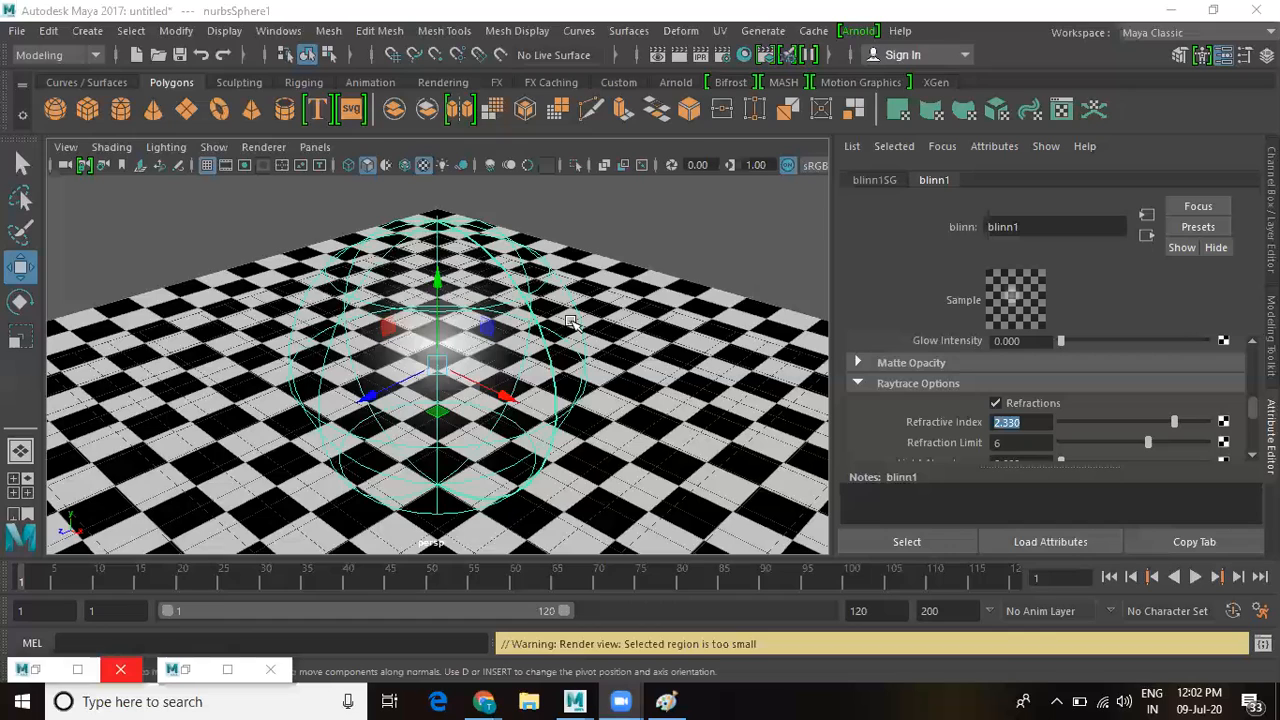
{"action": "scroll", "coordinate": [1059, 440], "scroll_direction": "down", "scroll_amount": 2}
{"action": "scroll", "coordinate": [1057, 434], "scroll_direction": "down", "scroll_amount": 2}
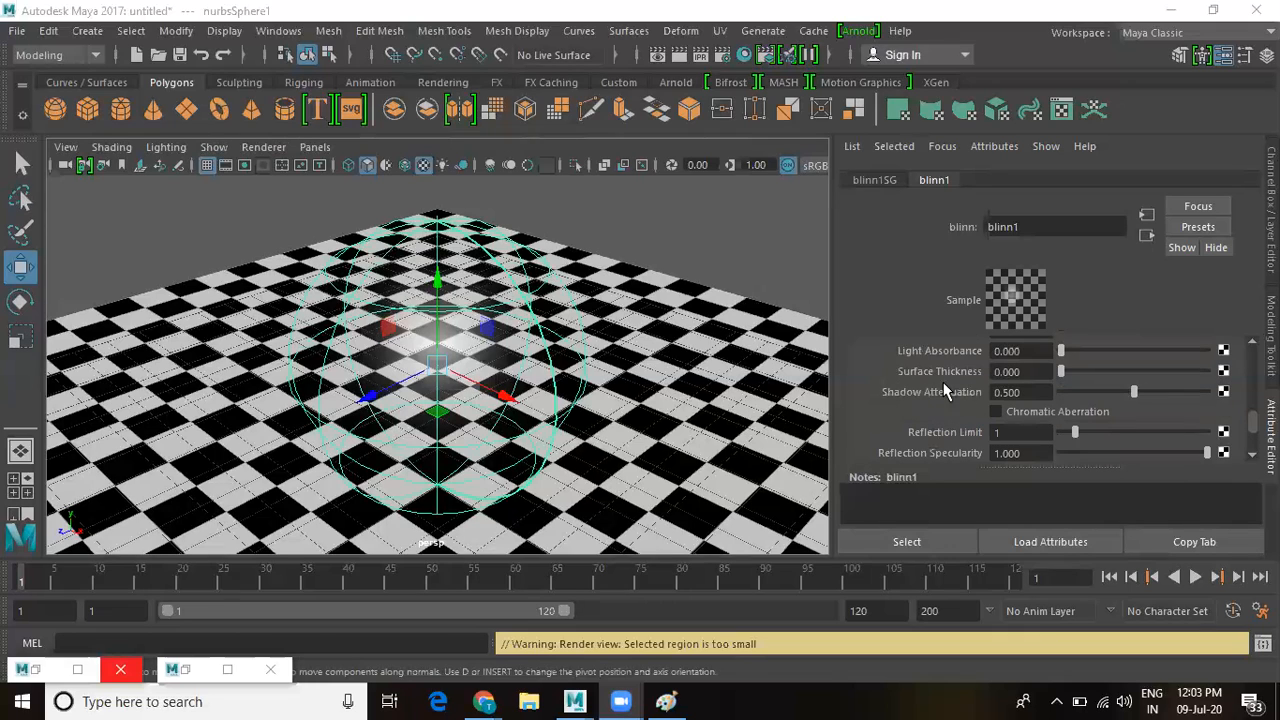
{"action": "left_click", "coordinate": [1018, 371]}
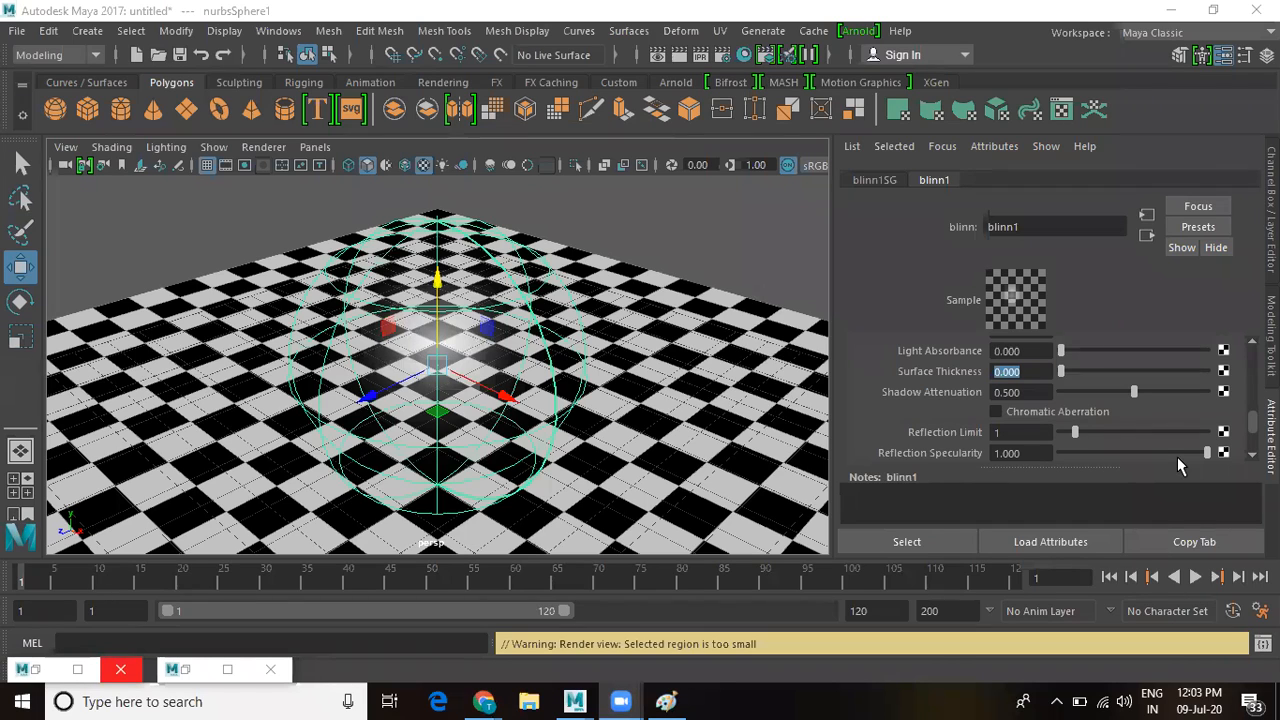
Step: Delete the sphere and start a new scene without saving the current one
{"action": "left_click", "coordinate": [426, 333]}
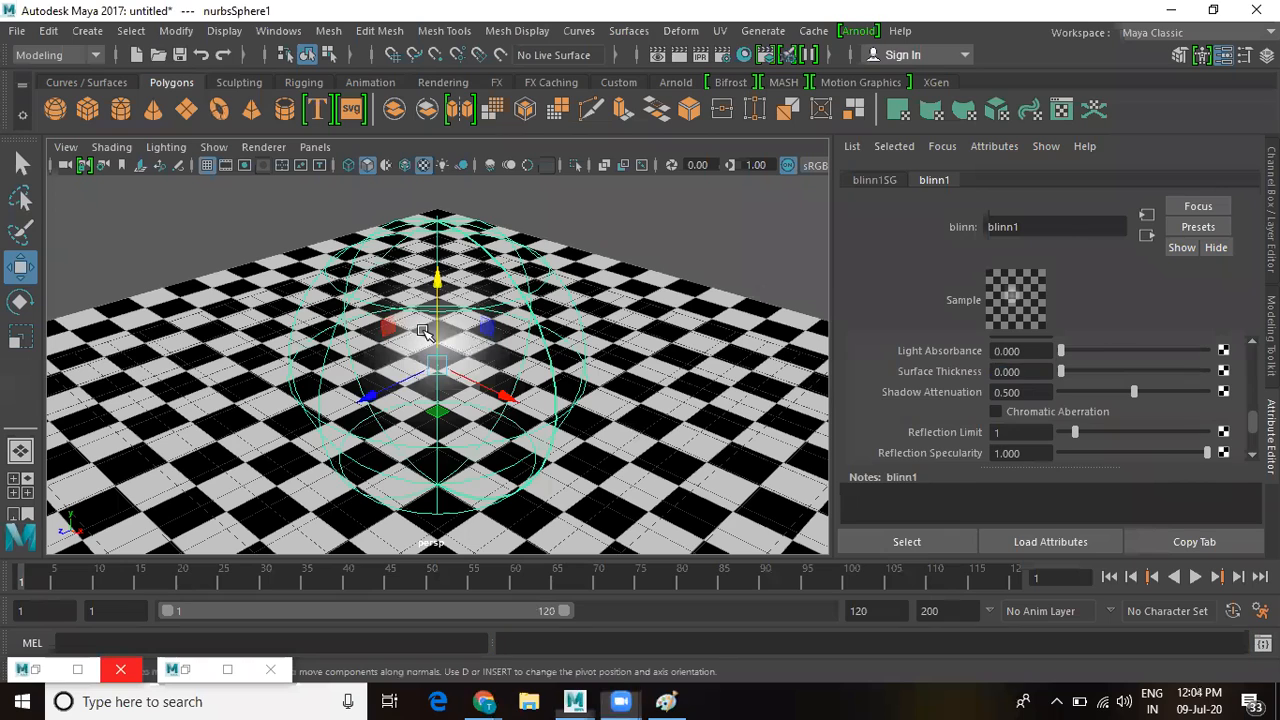
{"action": "key", "text": "Delete"}
{"action": "key", "text": "ctrl+z"}
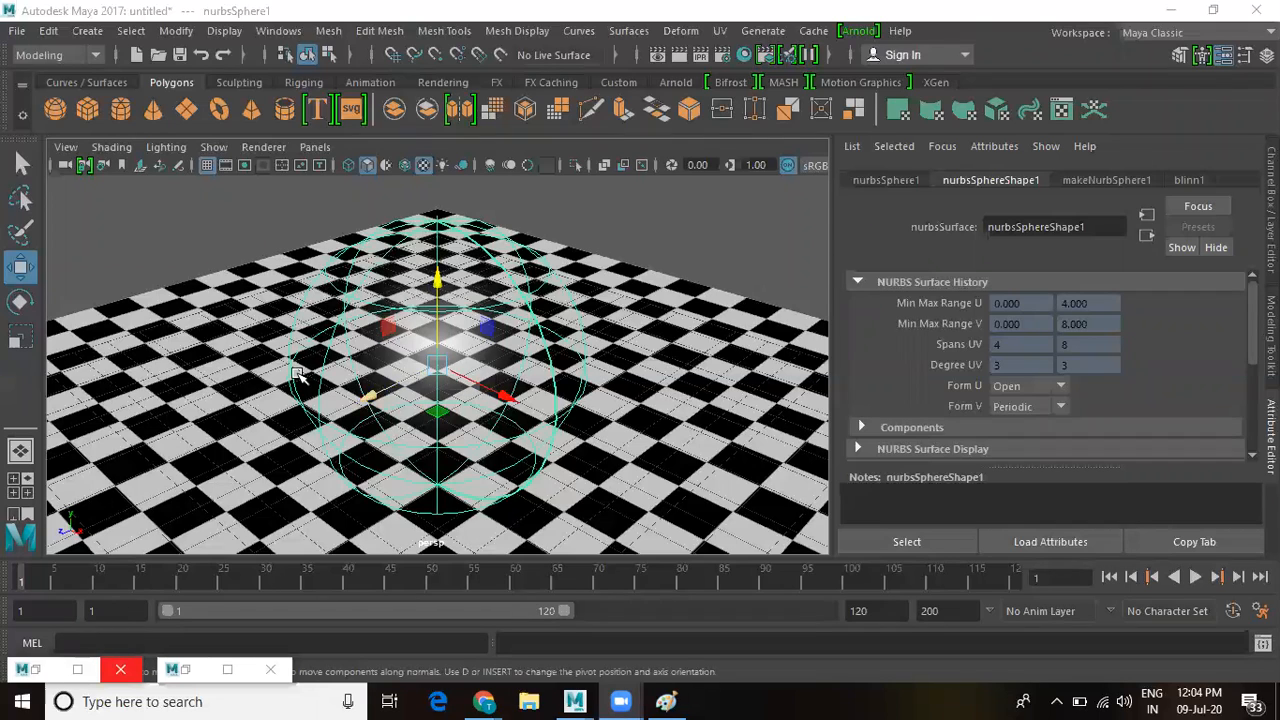
{"action": "key", "text": "Delete"}
{"action": "key", "text": "ctrl+n"}
{"action": "key", "text": "n"}
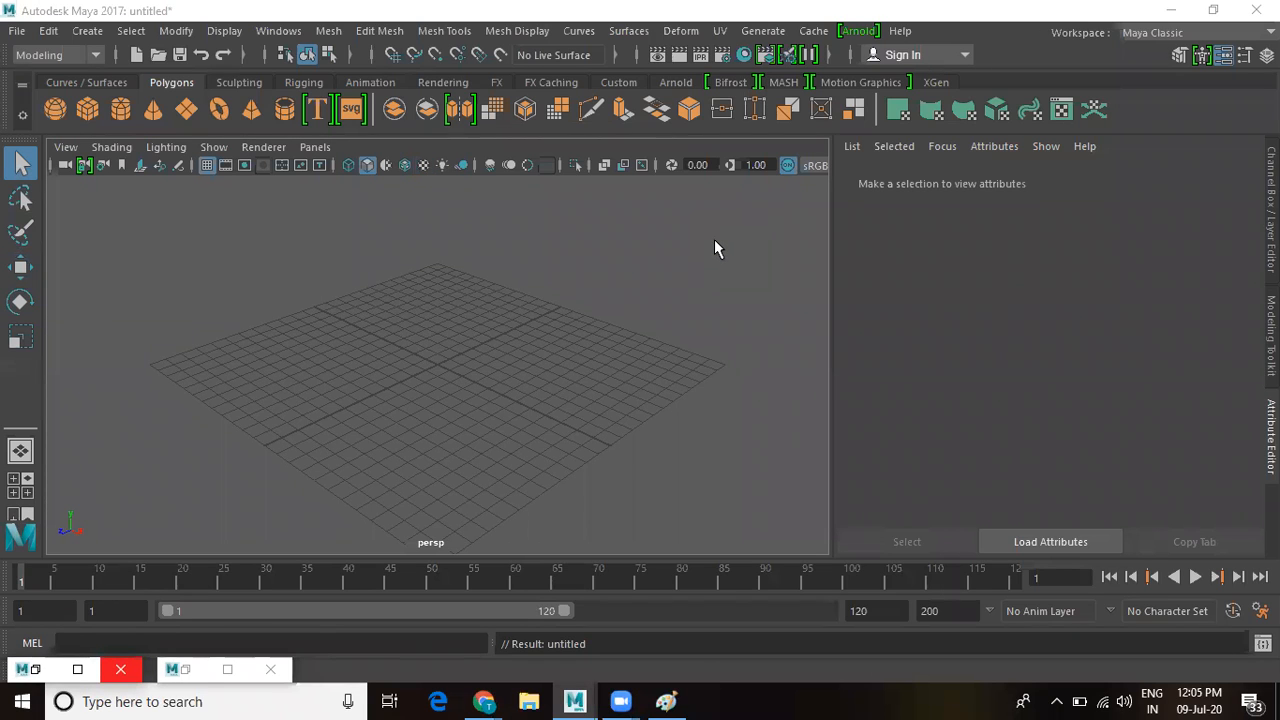
Step: Set the renderer to Maya Software in the render settings and minimize the settings window
{"action": "left_click", "coordinate": [184, 673]}
{"action": "left_click", "coordinate": [510, 89]}
{"action": "left_click", "coordinate": [506, 110]}
{"action": "left_click", "coordinate": [710, 14]}
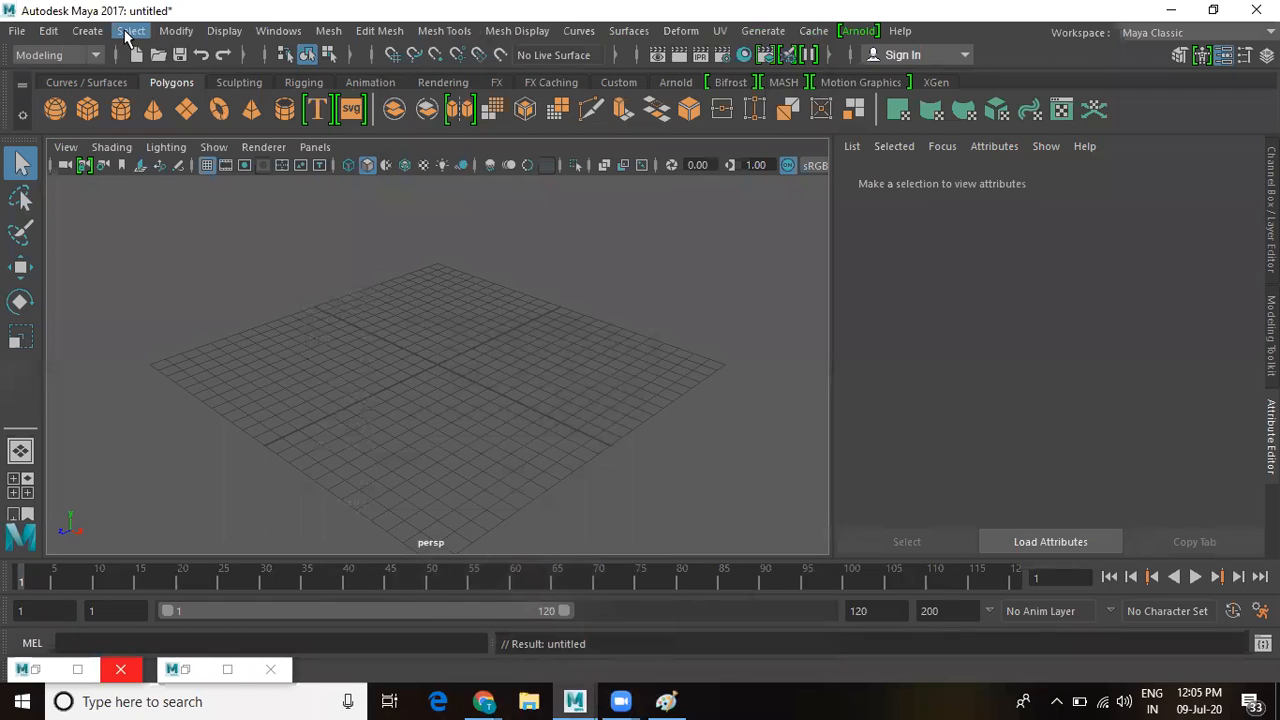
Step: Create a polygon plane and scale it up uniformly until it extends well beyond the grid
{"action": "left_click", "coordinate": [101, 33]}
{"action": "mouse_move", "coordinate": [140, 90]}
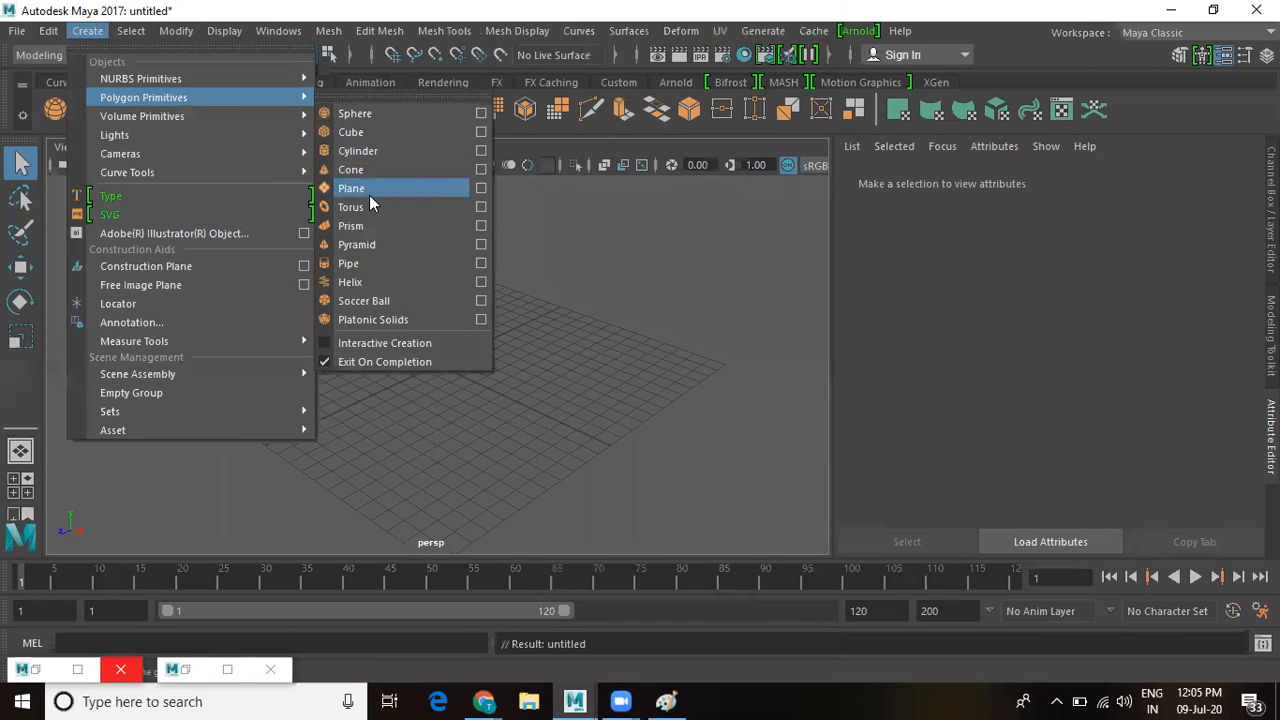
{"action": "left_click", "coordinate": [369, 193]}
{"action": "key", "text": "r"}
{"action": "left_click_drag", "start_coordinate": [437, 365], "coordinate": [836, 236]}
Step: Create a NURBS sphere at the origin and scale it up uniformly
{"action": "left_click", "coordinate": [87, 31]}
{"action": "mouse_move", "coordinate": [200, 97]}
{"action": "mouse_move", "coordinate": [300, 81]}
{"action": "left_click", "coordinate": [362, 80]}
{"action": "left_click_drag", "start_coordinate": [437, 366], "coordinate": [518, 347]}
Step: Raise the sphere in the side view so that it rests on the plane, and return to the perspective view
{"action": "key", "text": "w"}
{"action": "key", "text": "space"}
{"action": "key", "text": "space"}
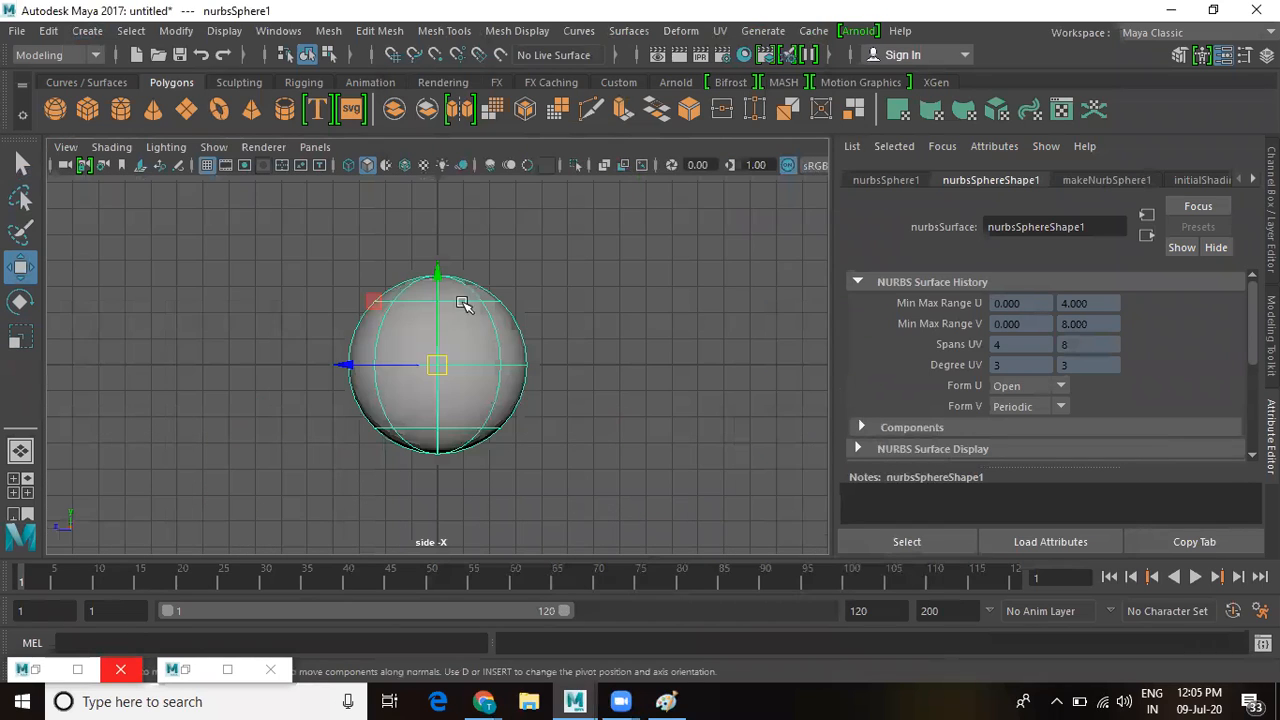
{"action": "left_click_drag", "start_coordinate": [447, 209], "coordinate": [462, 202]}
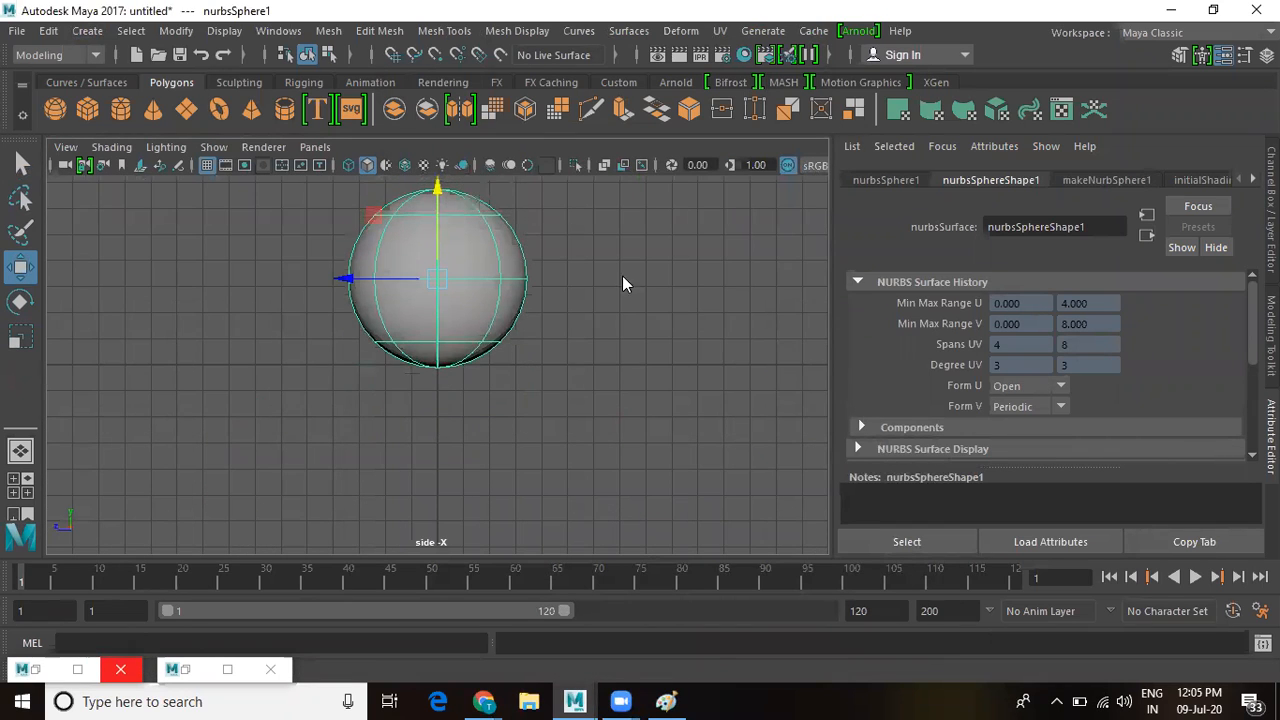
{"action": "key", "text": "space"}
{"action": "key", "text": "space"}
{"action": "scroll", "coordinate": [628, 400], "scroll_direction": "up", "scroll_amount": 3}
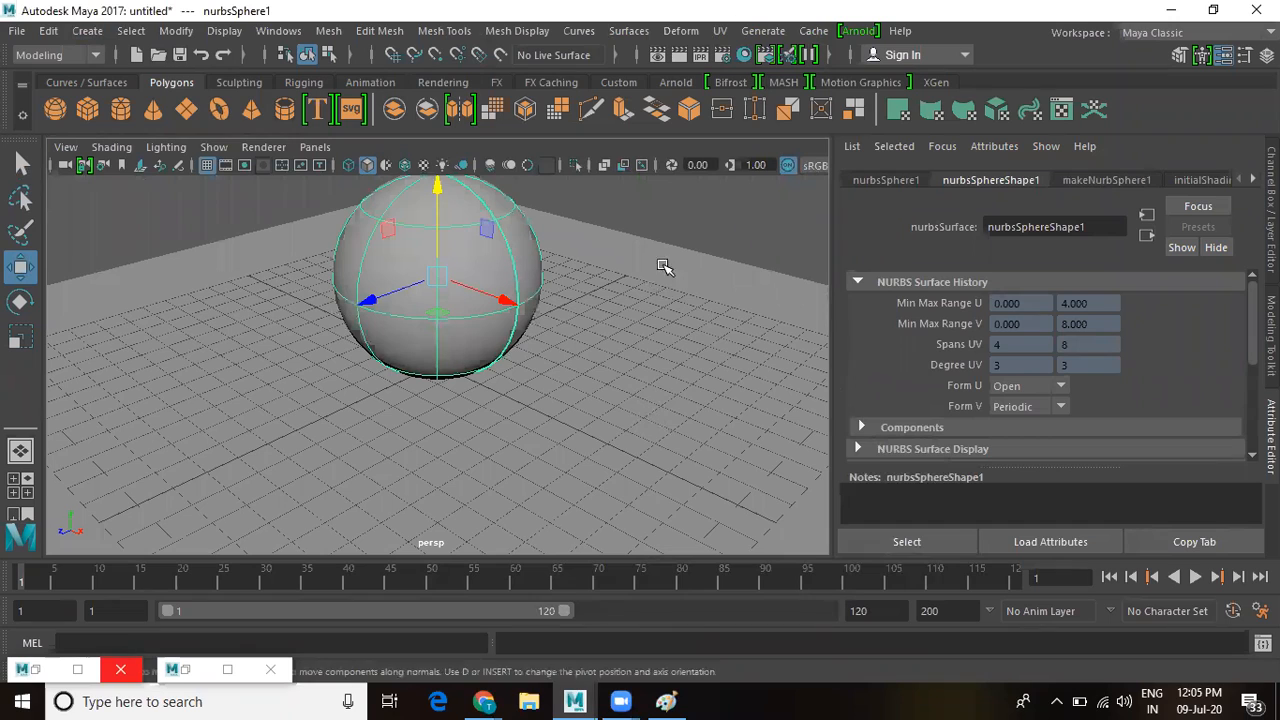
Step: Assign a new Blinn material to the sphere
{"action": "right_click", "coordinate": [453, 198]}
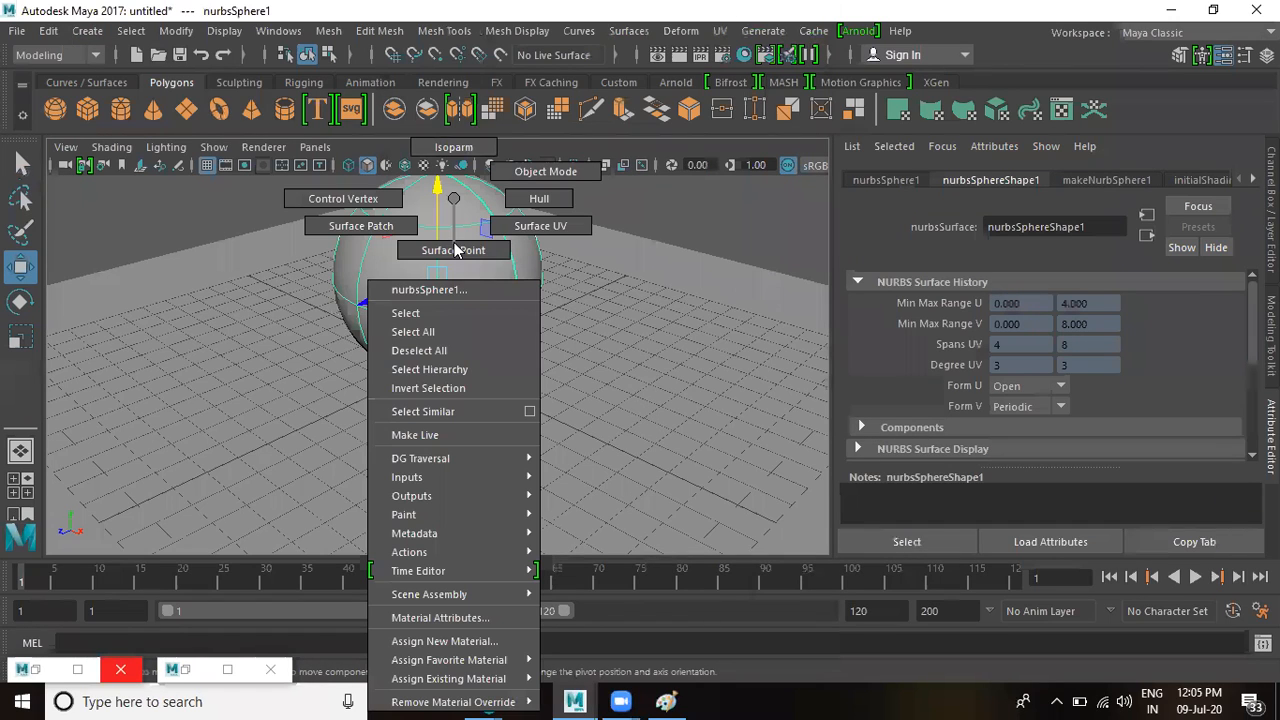
{"action": "left_click", "coordinate": [429, 643]}
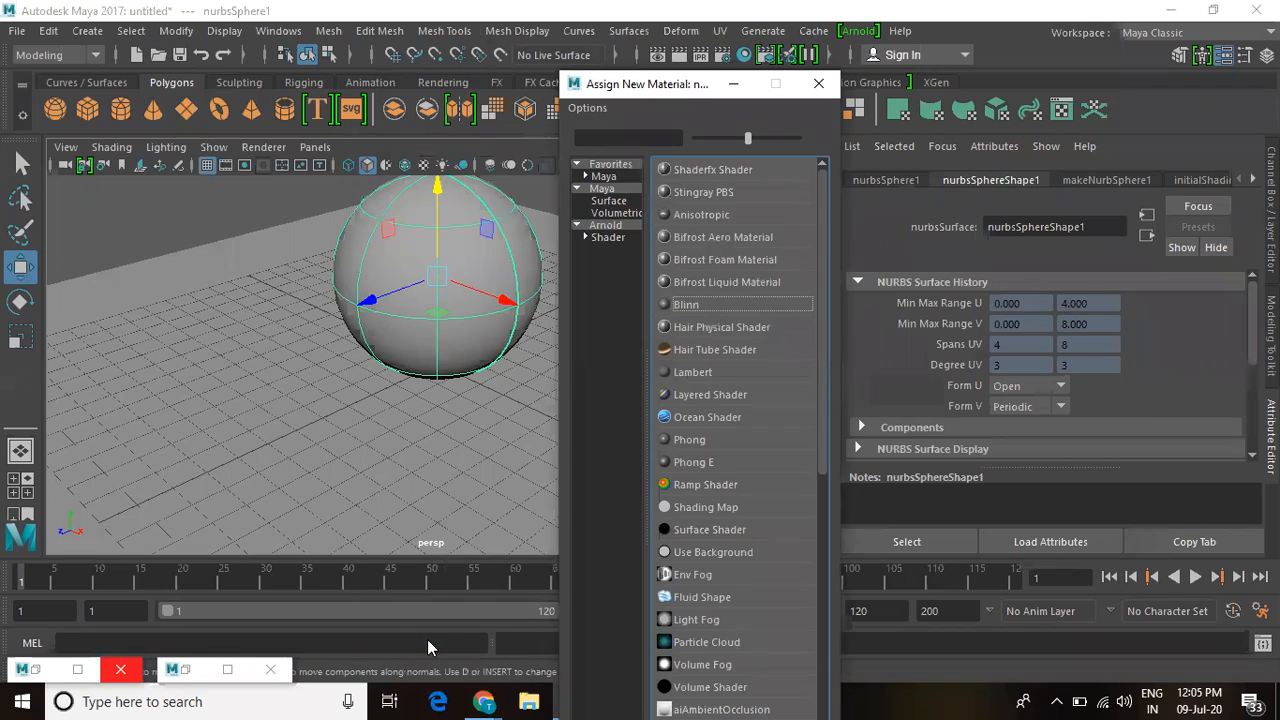
{"action": "left_click", "coordinate": [699, 308]}
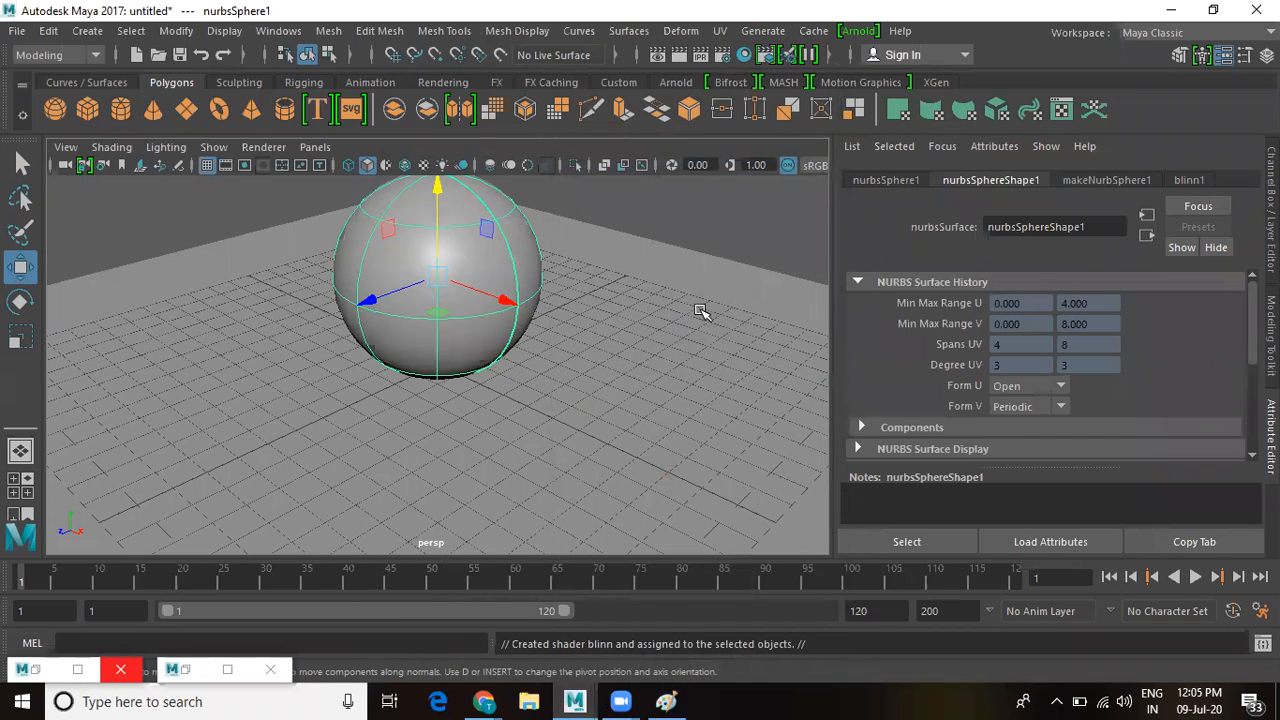
Step: Set the Translucence of the sphere's Blinn material to 2
{"action": "scroll", "coordinate": [1017, 403], "scroll_direction": "up", "scroll_amount": 10}
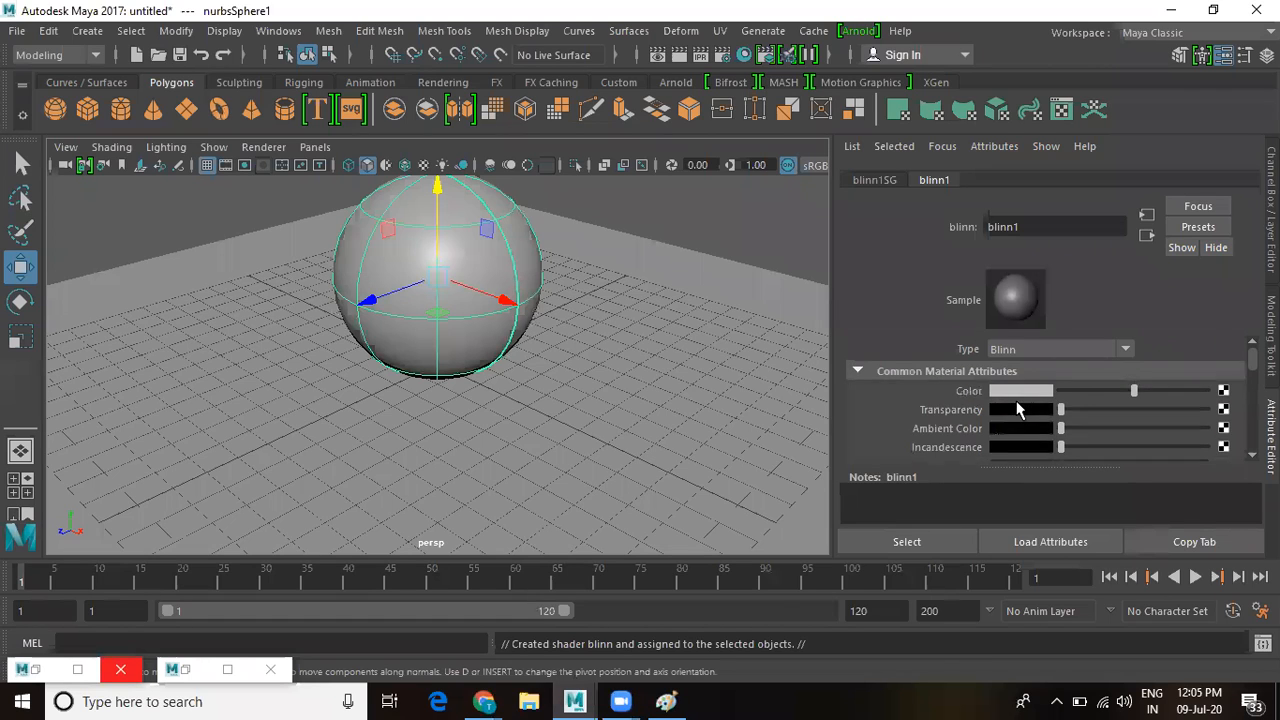
{"action": "scroll", "coordinate": [1017, 405], "scroll_direction": "down", "scroll_amount": 4}
{"action": "scroll", "coordinate": [1000, 390], "scroll_direction": "up", "scroll_amount": 2}
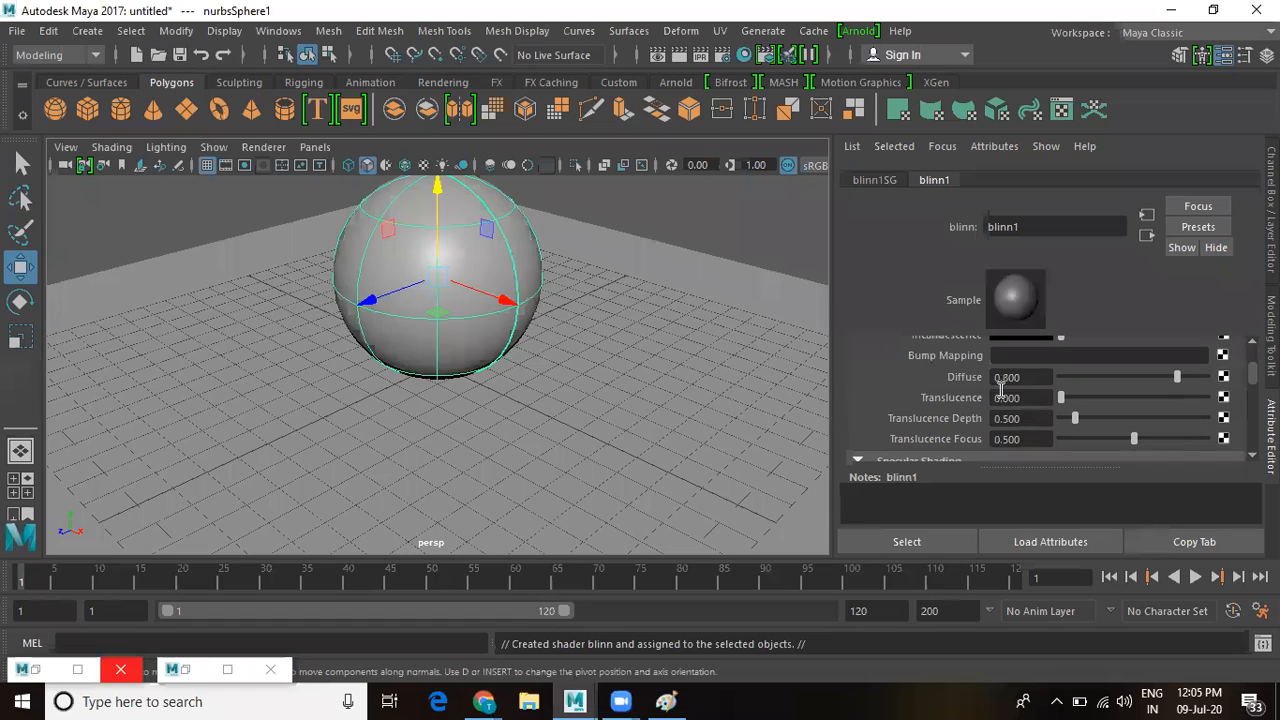
{"action": "left_click", "coordinate": [1007, 398]}
{"action": "type", "text": "2"}
{"action": "key", "text": "Return"}
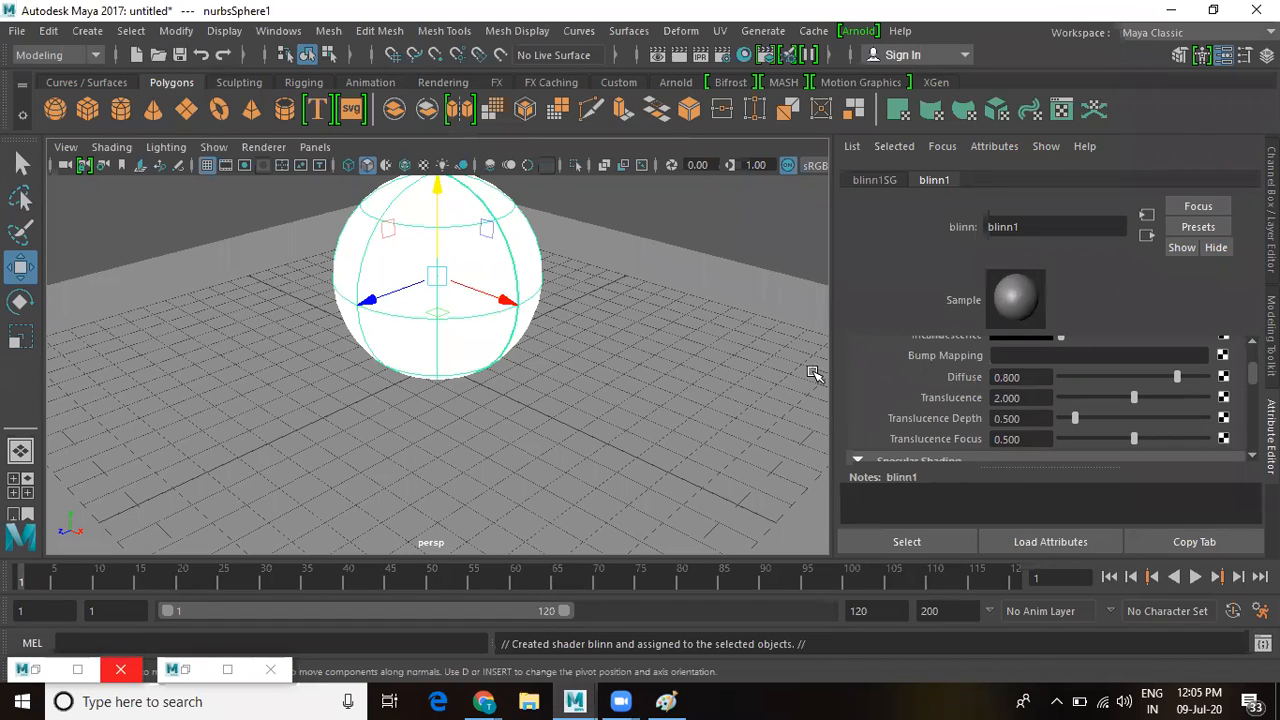
Step: Raise the Transparency of the sphere's Blinn material slightly above black
{"action": "scroll", "coordinate": [1045, 400], "scroll_direction": "up", "scroll_amount": 2}
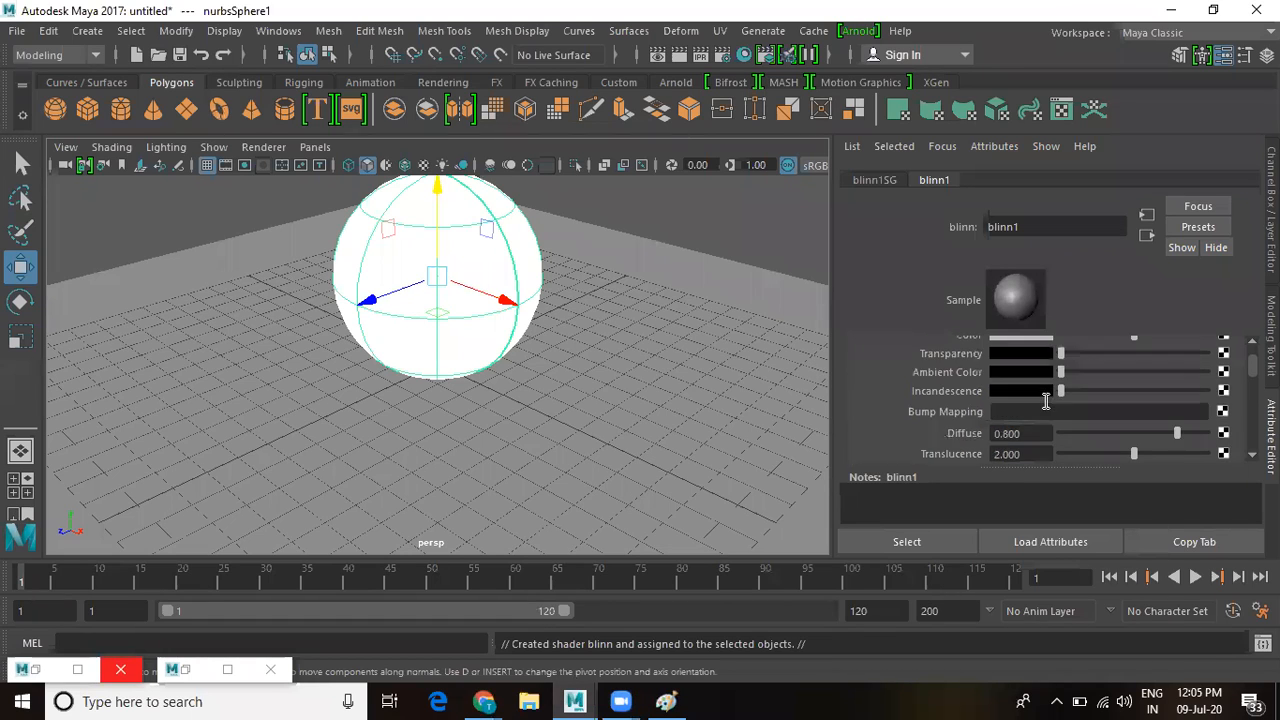
{"action": "scroll", "coordinate": [1045, 400], "scroll_direction": "up", "scroll_amount": 2}
{"action": "left_click_drag", "start_coordinate": [1070, 408], "coordinate": [1072, 417]}
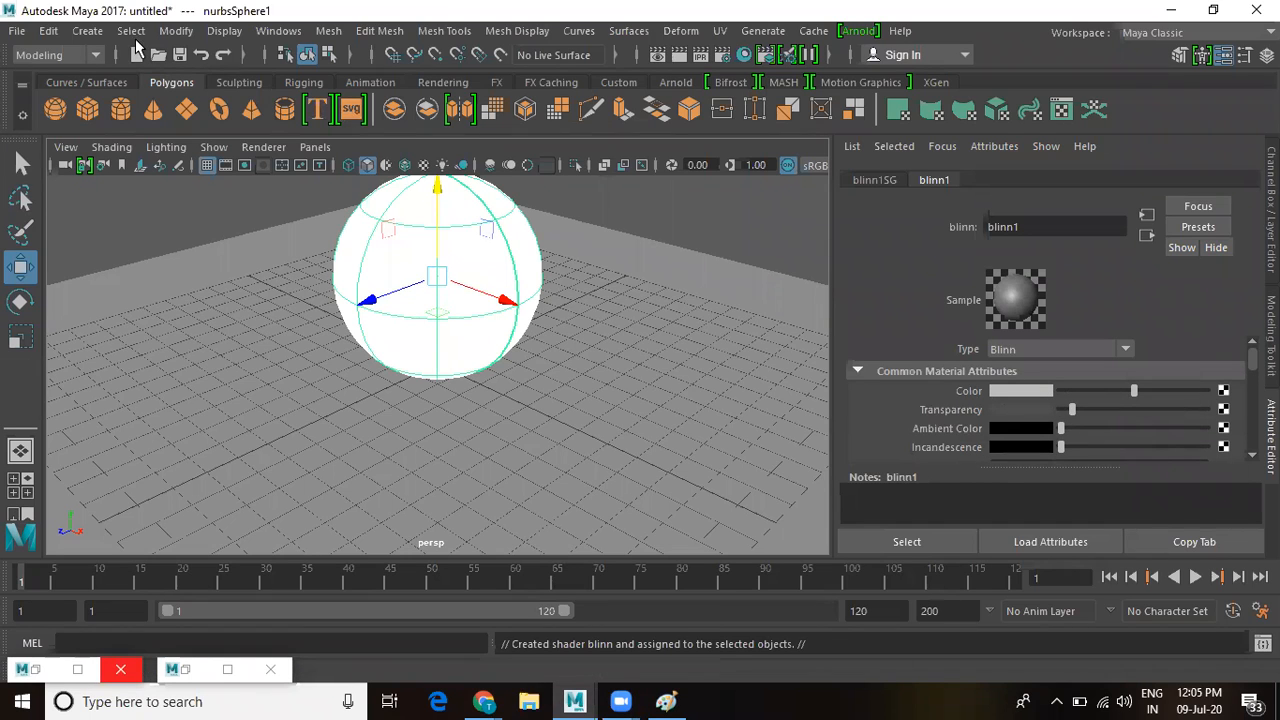
Step: Create a point light and move it up to about the middle of the sphere
{"action": "left_click", "coordinate": [88, 31]}
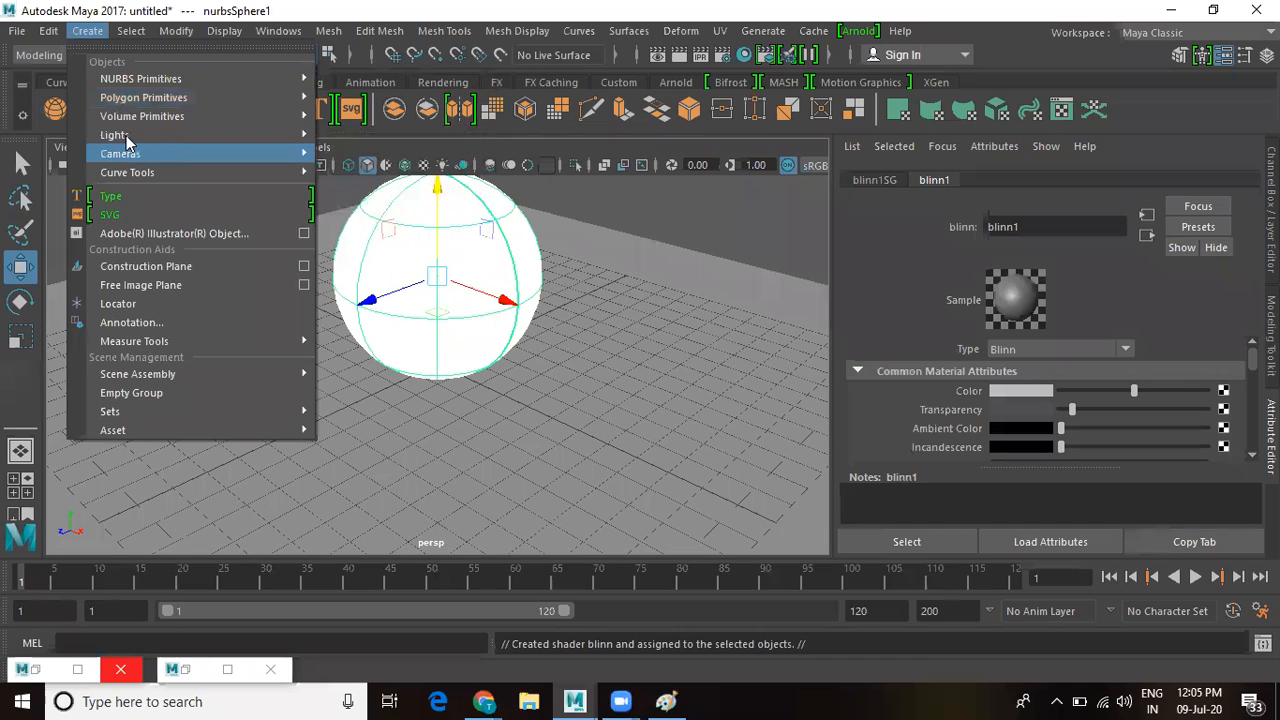
{"action": "mouse_move", "coordinate": [126, 135]}
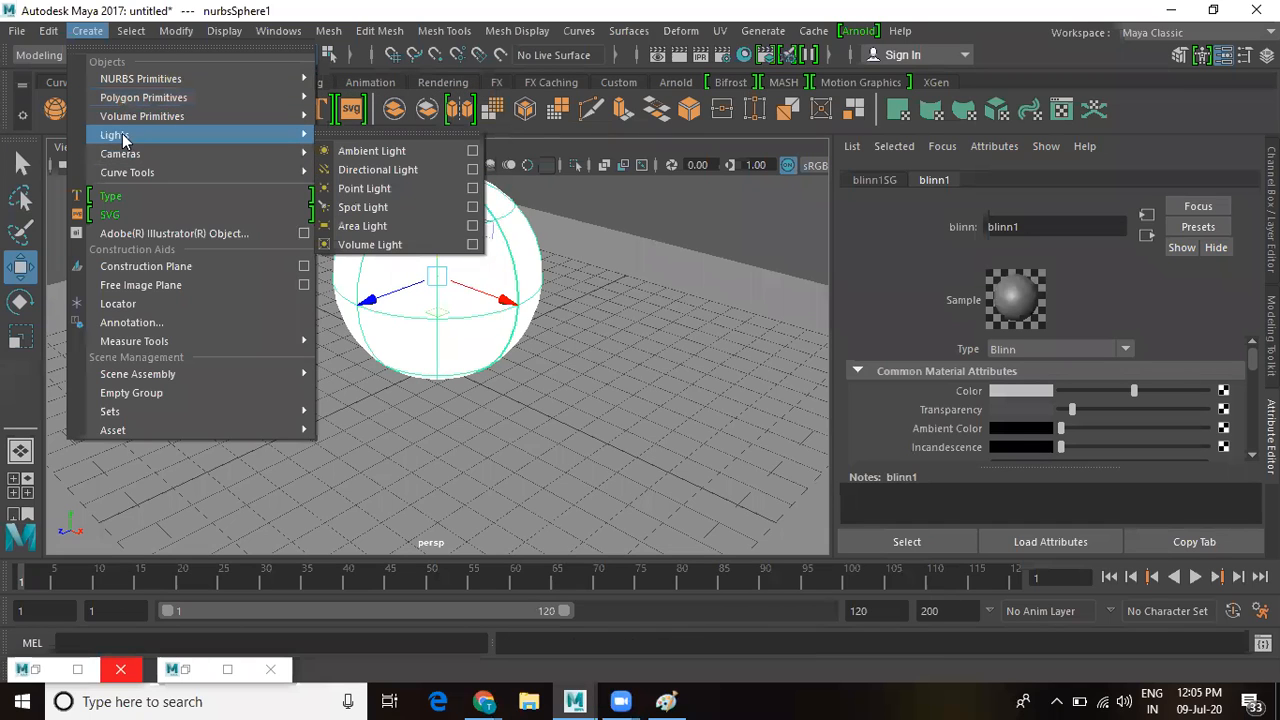
{"action": "left_click", "coordinate": [372, 193]}
{"action": "left_click_drag", "start_coordinate": [446, 232], "coordinate": [443, 177]}
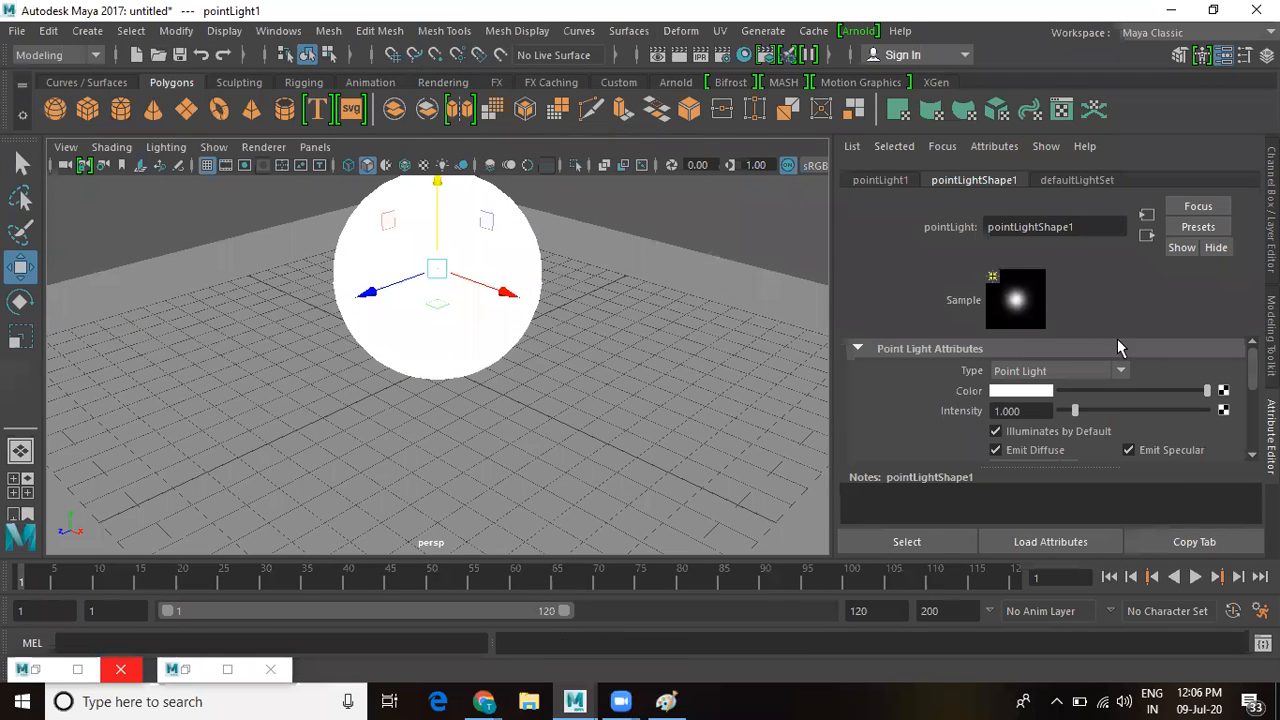
Step: Set the point light's Intensity to 3 and enable Use Ray Trace Shadows
{"action": "left_click_drag", "start_coordinate": [1040, 411], "coordinate": [943, 409]}
{"action": "type", "text": "3"}
{"action": "key", "text": "Return"}
{"action": "scroll", "coordinate": [1077, 400], "scroll_direction": "down", "scroll_amount": 3}
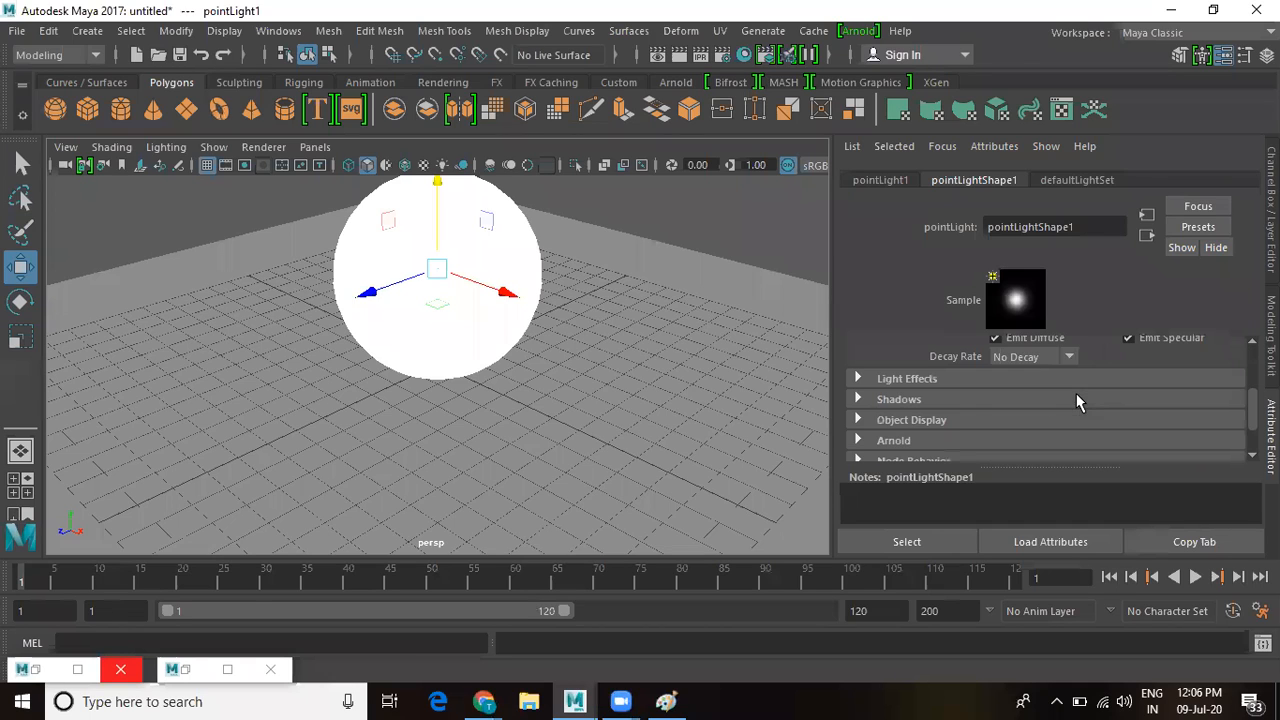
{"action": "left_click", "coordinate": [916, 401]}
{"action": "scroll", "coordinate": [1083, 418], "scroll_direction": "down", "scroll_amount": 3}
{"action": "scroll", "coordinate": [1083, 413], "scroll_direction": "down", "scroll_amount": 3}
{"action": "scroll", "coordinate": [1055, 418], "scroll_direction": "up", "scroll_amount": 2}
{"action": "scroll", "coordinate": [1057, 395], "scroll_direction": "down", "scroll_amount": 1}
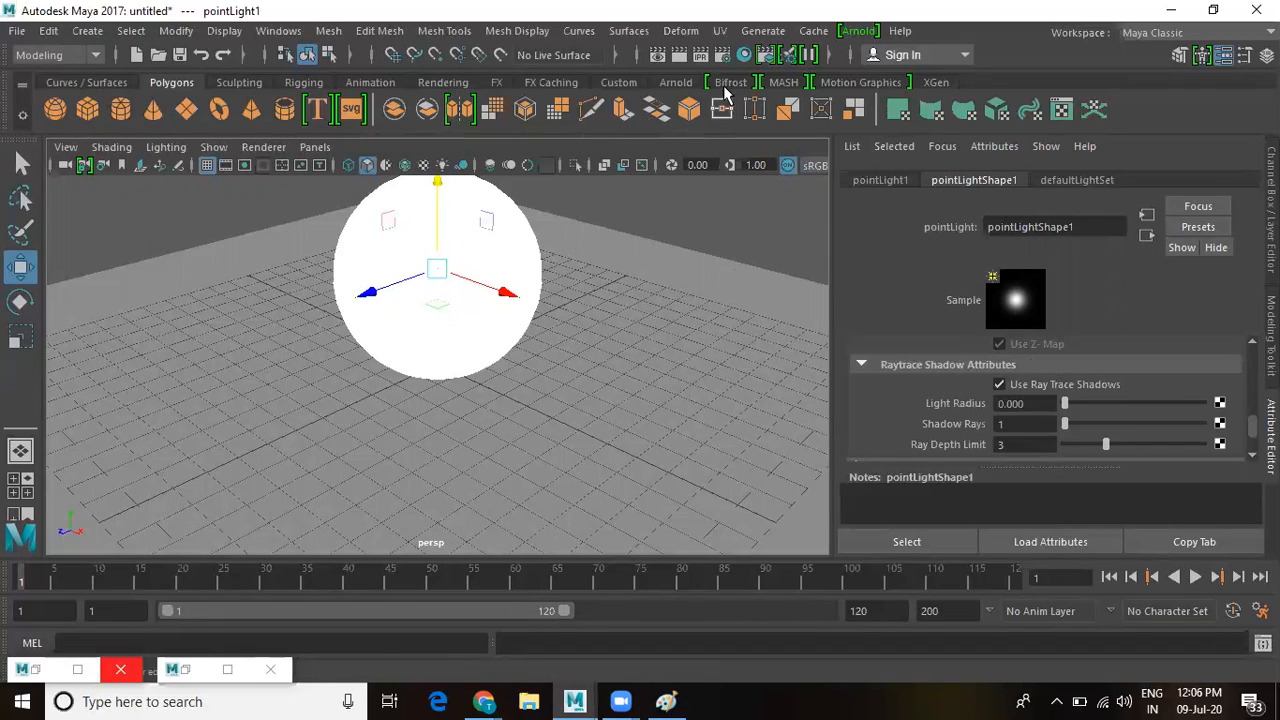
Step: Enable Raytracing in the Maya Software render settings and minimize the settings window
{"action": "left_click", "coordinate": [188, 671]}
{"action": "left_click", "coordinate": [503, 115]}
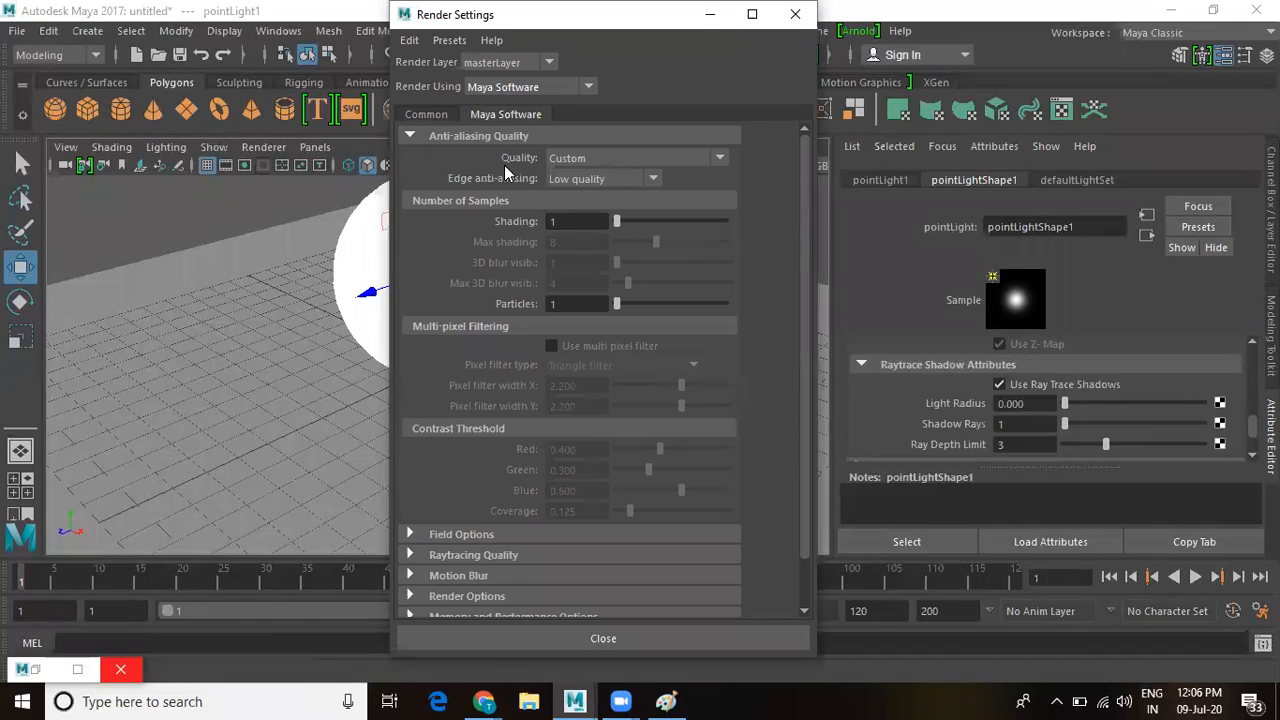
{"action": "scroll", "coordinate": [575, 440], "scroll_direction": "down", "scroll_amount": 1}
{"action": "left_click", "coordinate": [493, 504]}
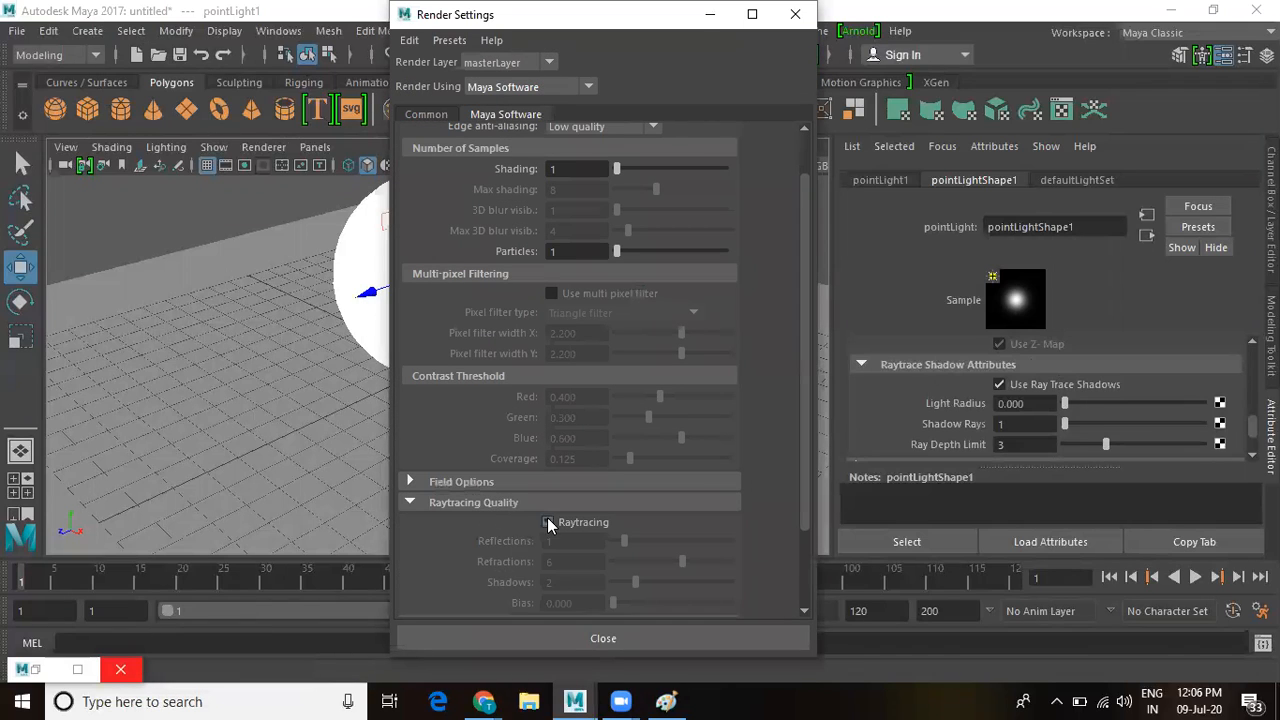
{"action": "left_click", "coordinate": [712, 15]}
Step: Render the perspective view and move the Render View window to uncover the scene
{"action": "left_click", "coordinate": [679, 55]}
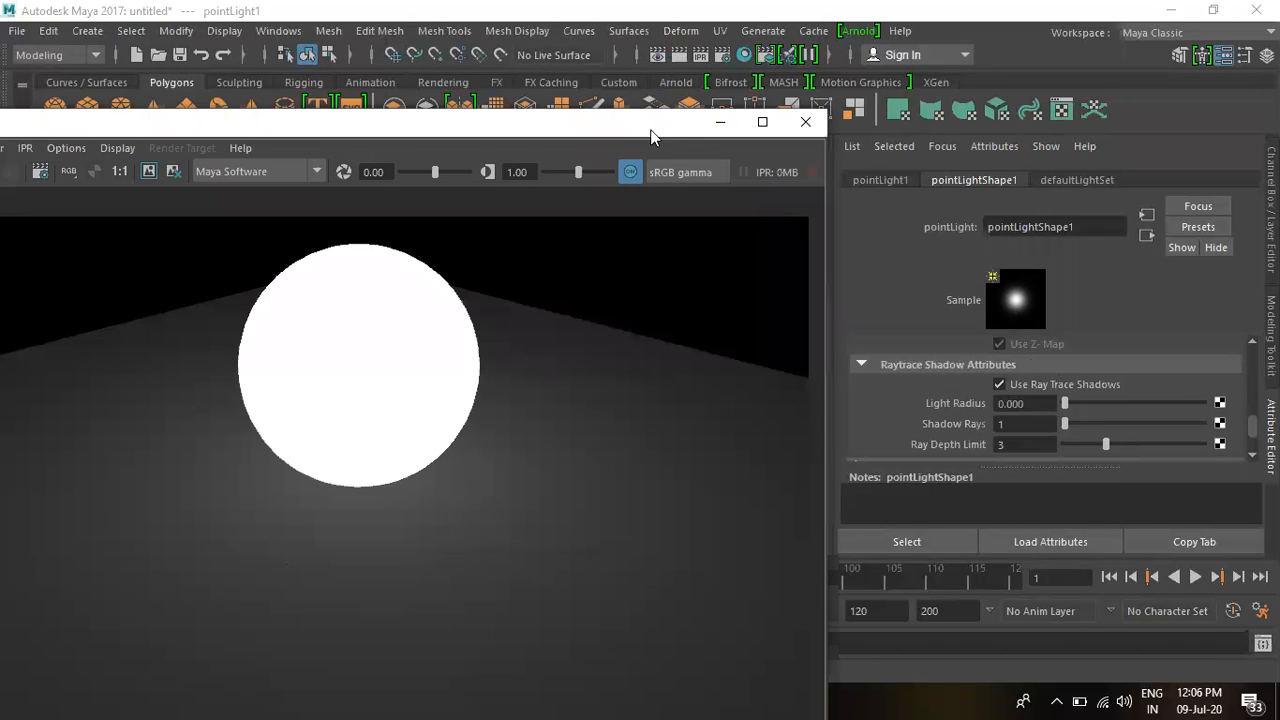
{"action": "left_click_drag", "start_coordinate": [679, 126], "coordinate": [855, 74]}
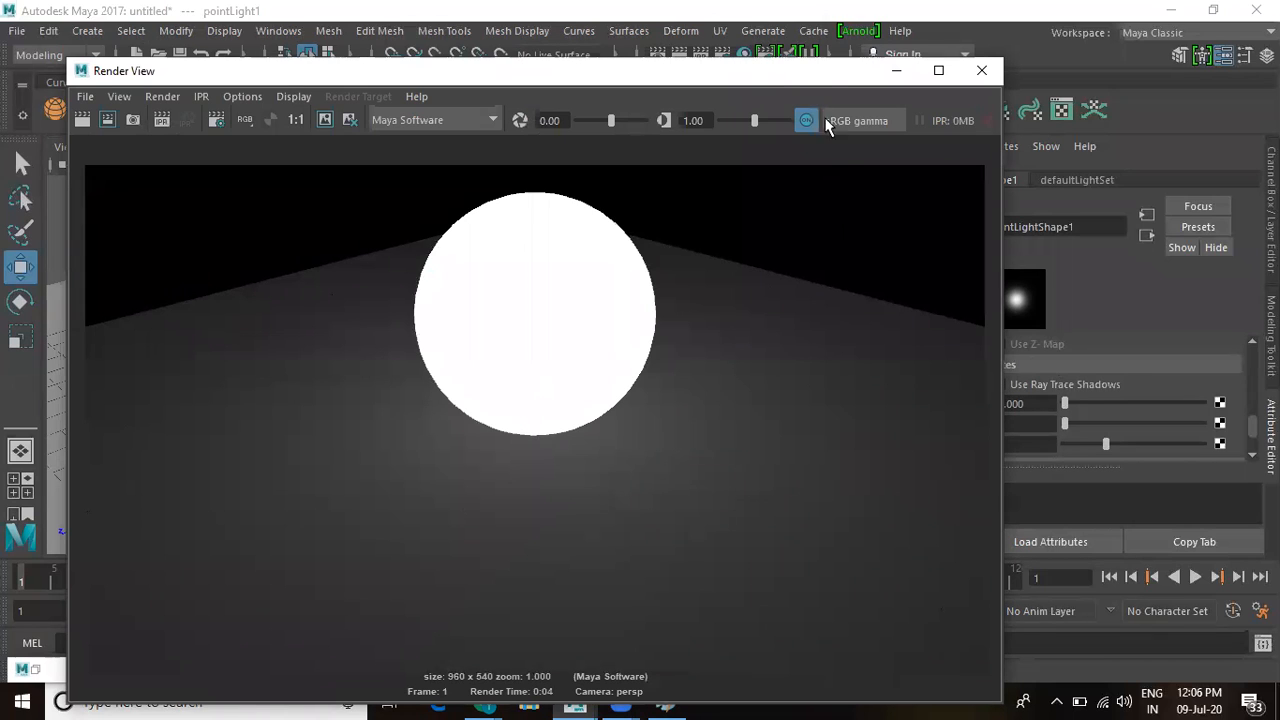
{"action": "left_click_drag", "start_coordinate": [786, 72], "coordinate": [517, 45]}
Step: Select the sphere, move the Render View clear of its Blinn attributes, and increase the material's Transparency a little further
{"action": "scroll", "coordinate": [950, 387], "scroll_direction": "up", "scroll_amount": 5}
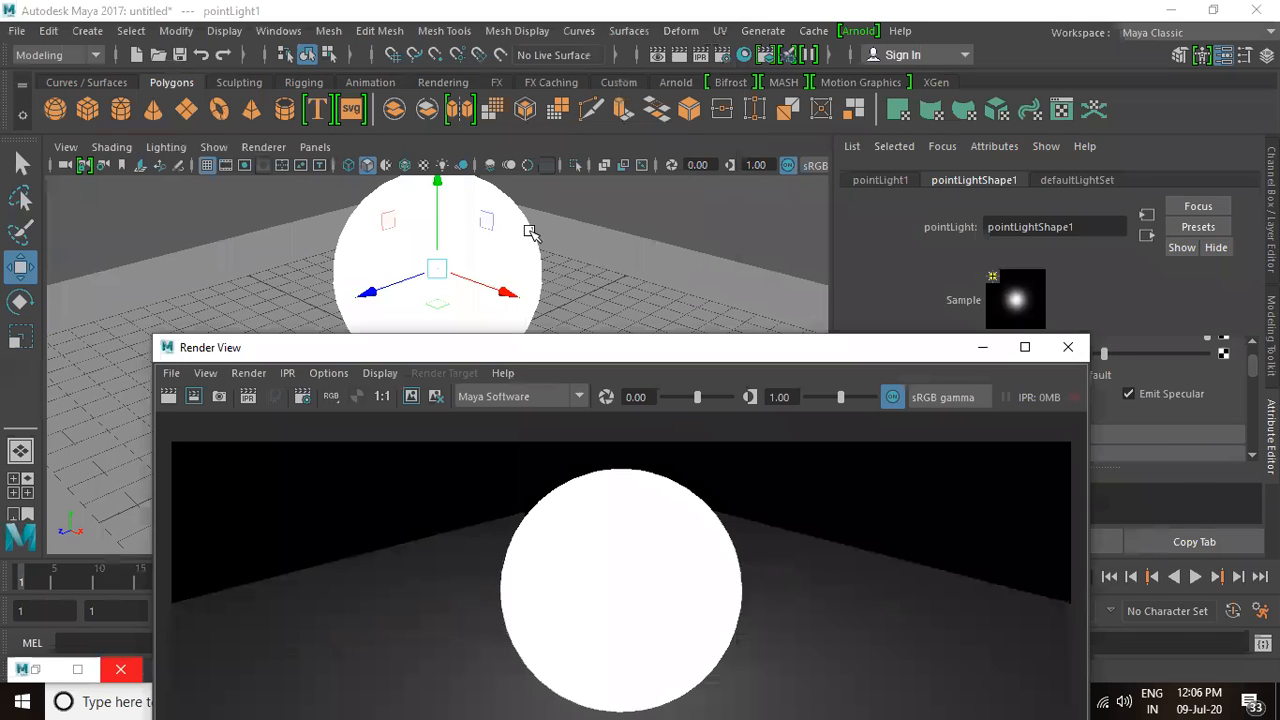
{"action": "left_click", "coordinate": [530, 232]}
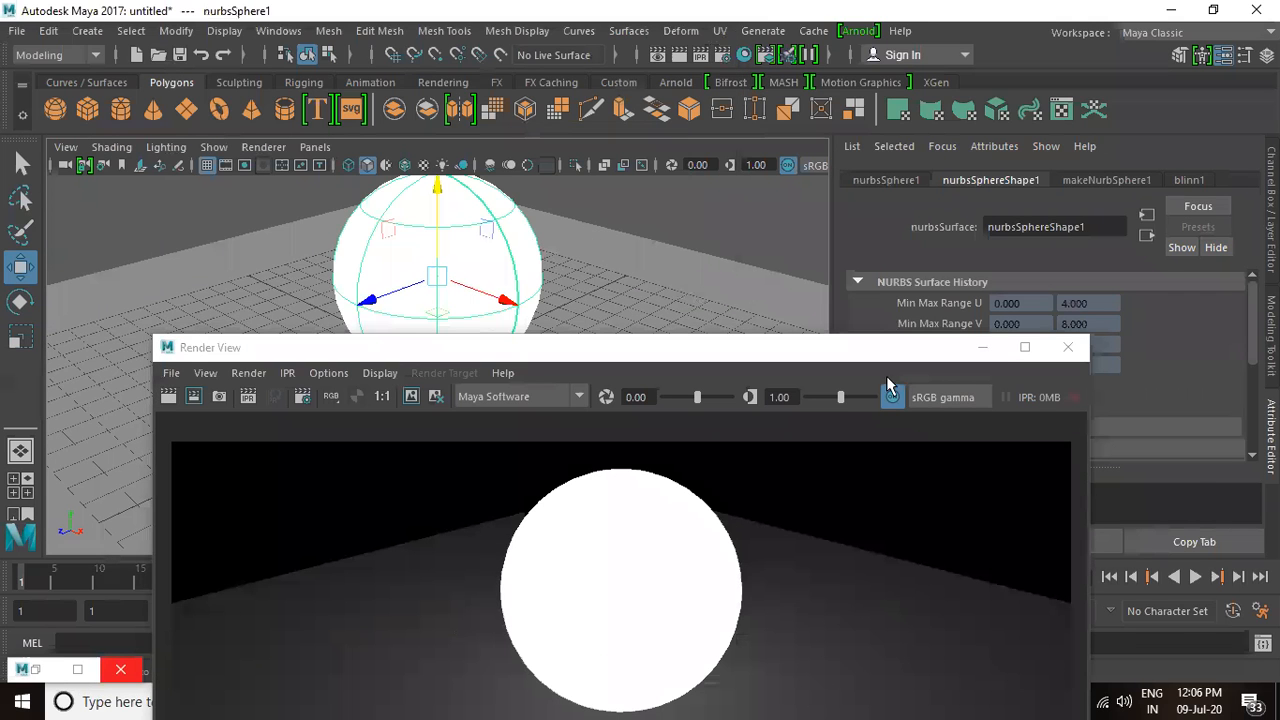
{"action": "left_click_drag", "start_coordinate": [666, 344], "coordinate": [259, 214]}
{"action": "left_click", "coordinate": [1189, 180]}
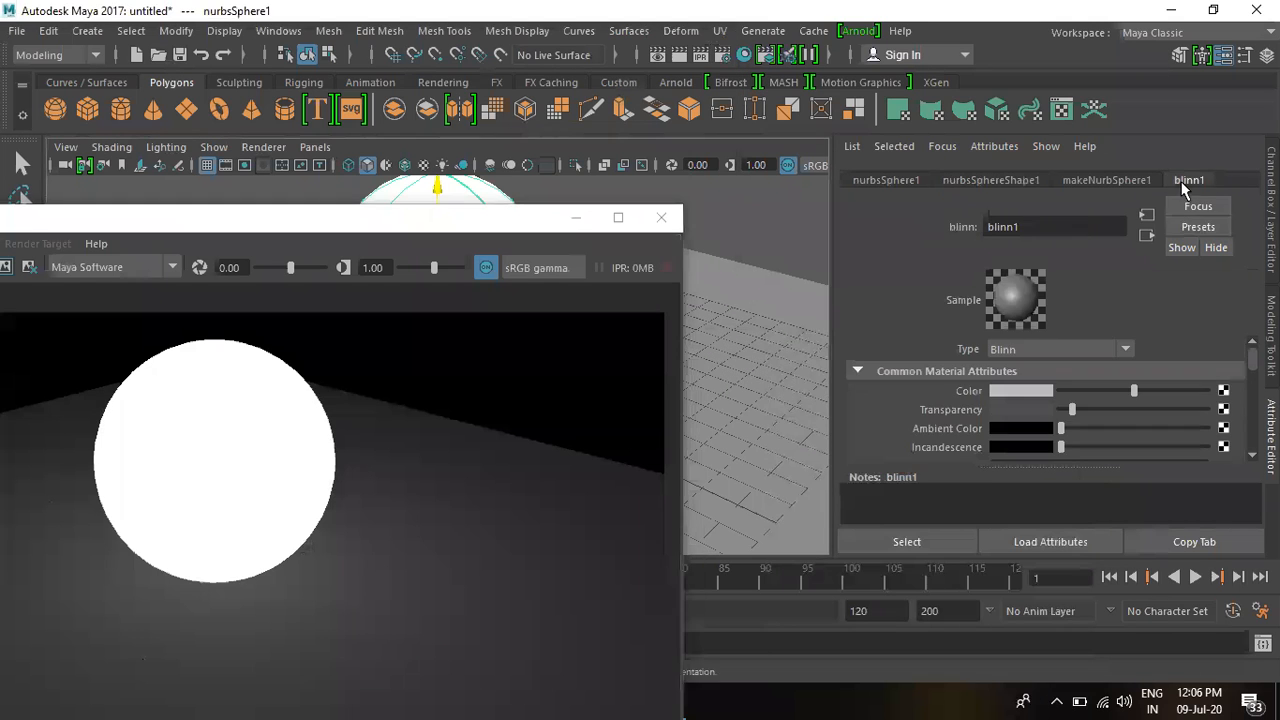
{"action": "scroll", "coordinate": [1052, 413], "scroll_direction": "down", "scroll_amount": 2}
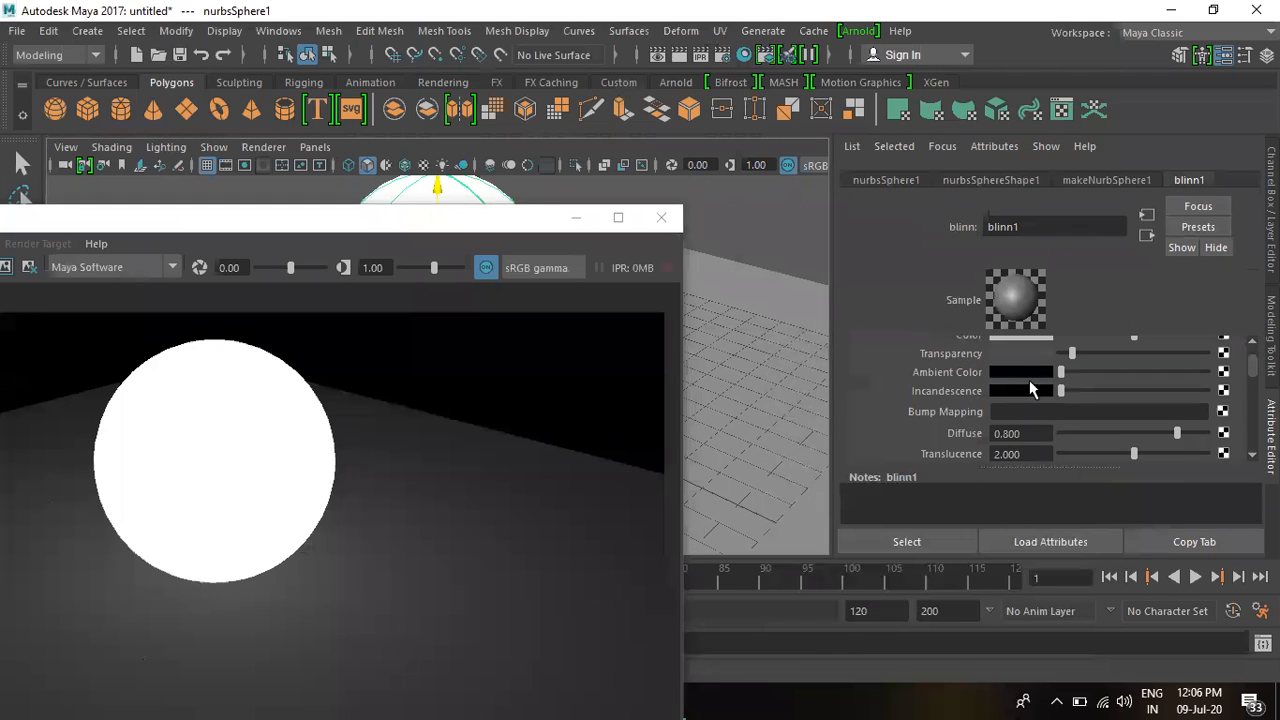
{"action": "scroll", "coordinate": [1012, 415], "scroll_direction": "down", "scroll_amount": 1}
{"action": "left_click_drag", "start_coordinate": [1045, 398], "coordinate": [973, 397]}
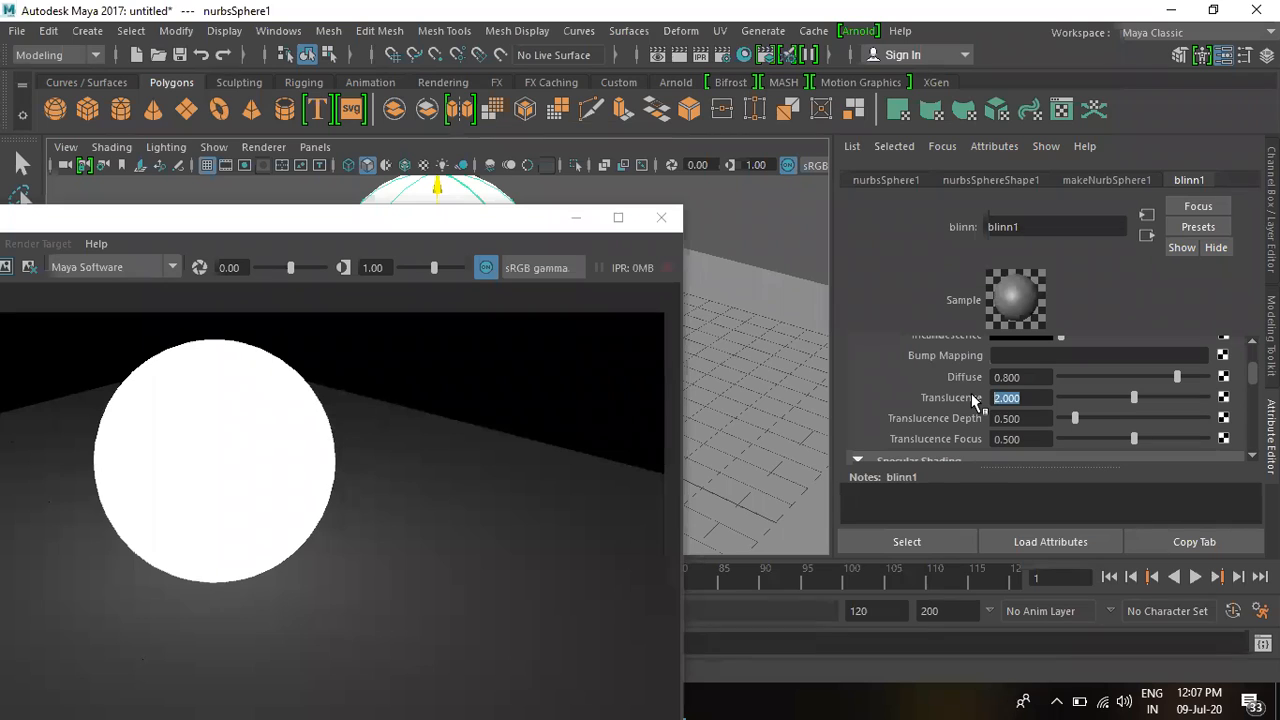
{"action": "scroll", "coordinate": [971, 397], "scroll_direction": "up", "scroll_amount": 2}
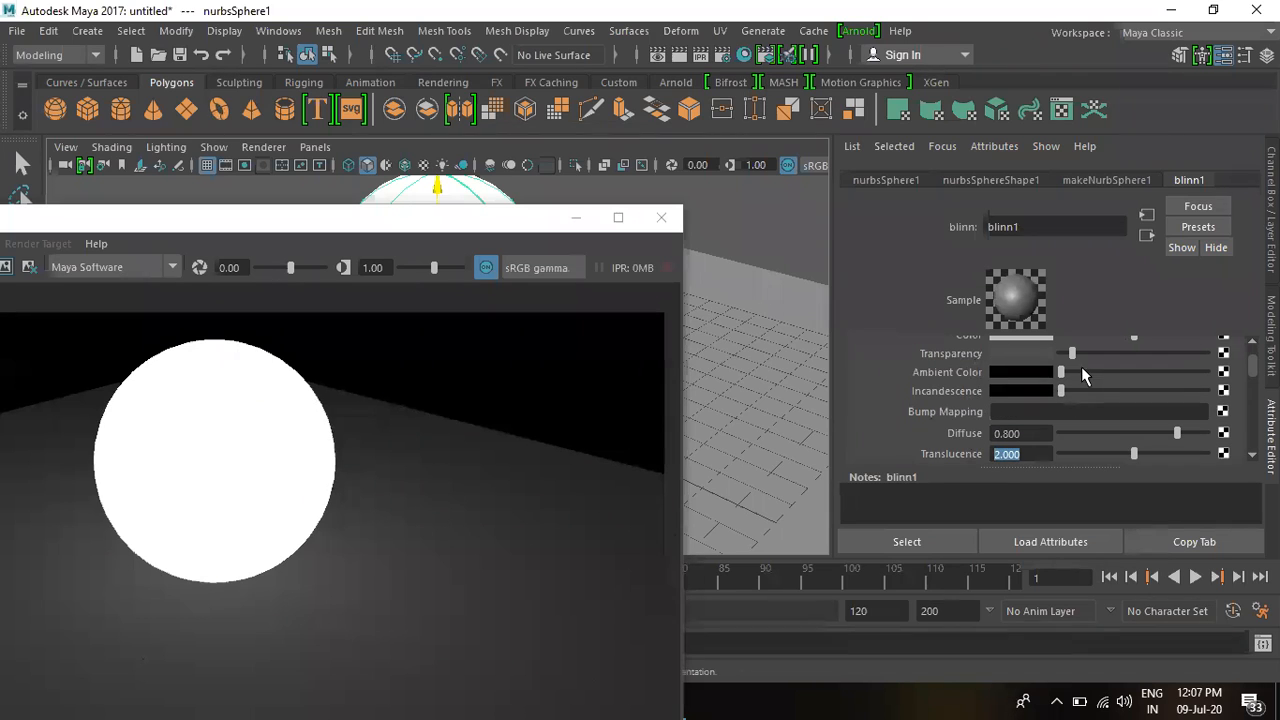
{"action": "left_click_drag", "start_coordinate": [1072, 354], "coordinate": [1083, 353]}
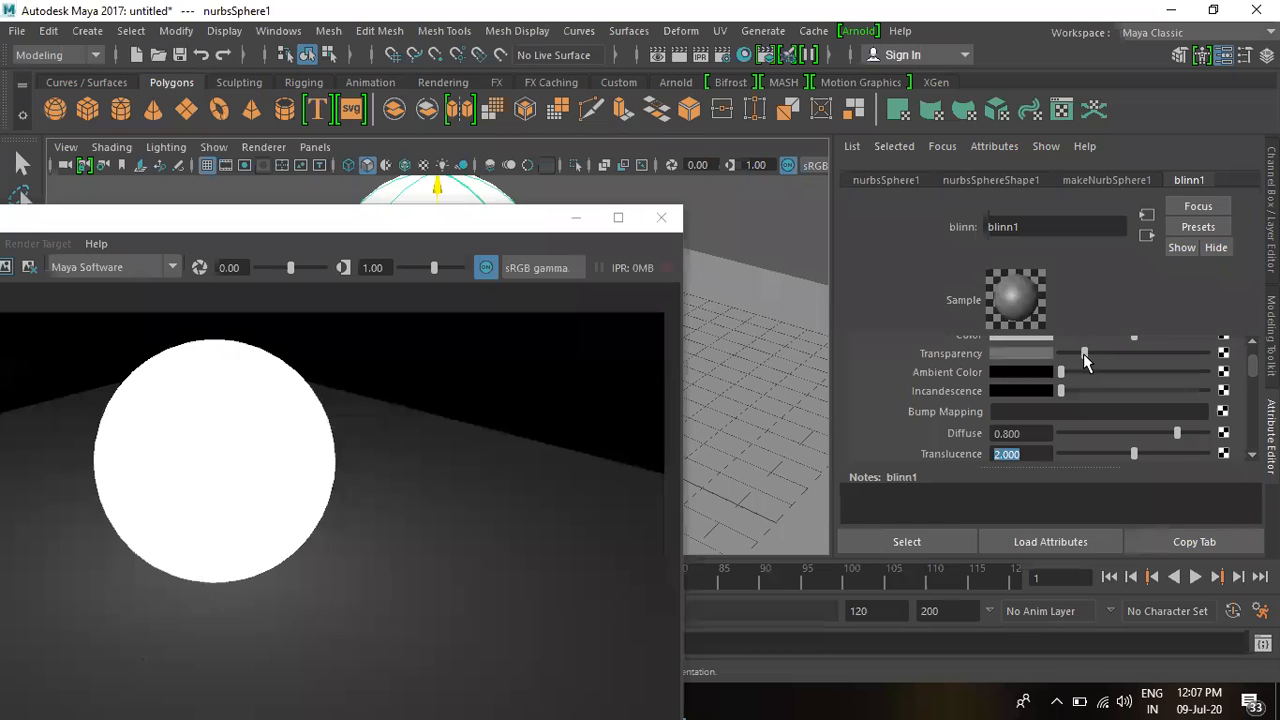
Step: Render the perspective view again with the changed transparency, then minimize the Render View window
{"action": "left_click", "coordinate": [682, 58]}
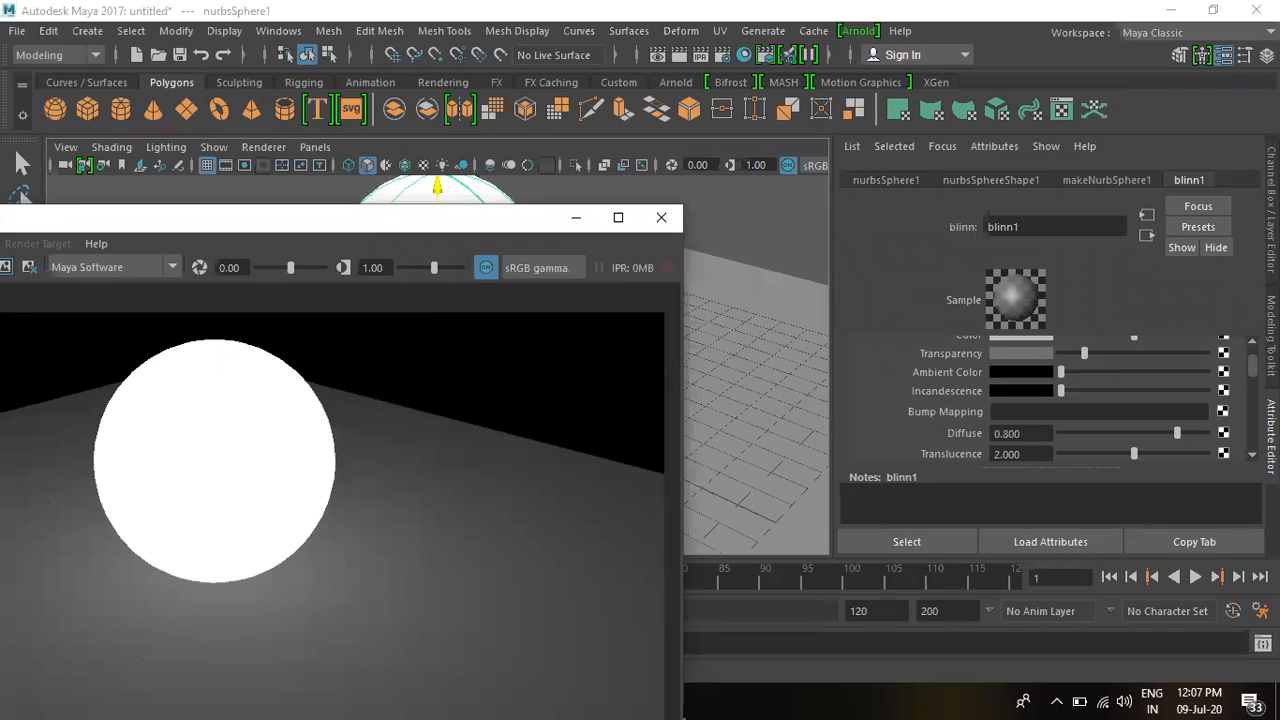
{"action": "left_click", "coordinate": [1090, 350]}
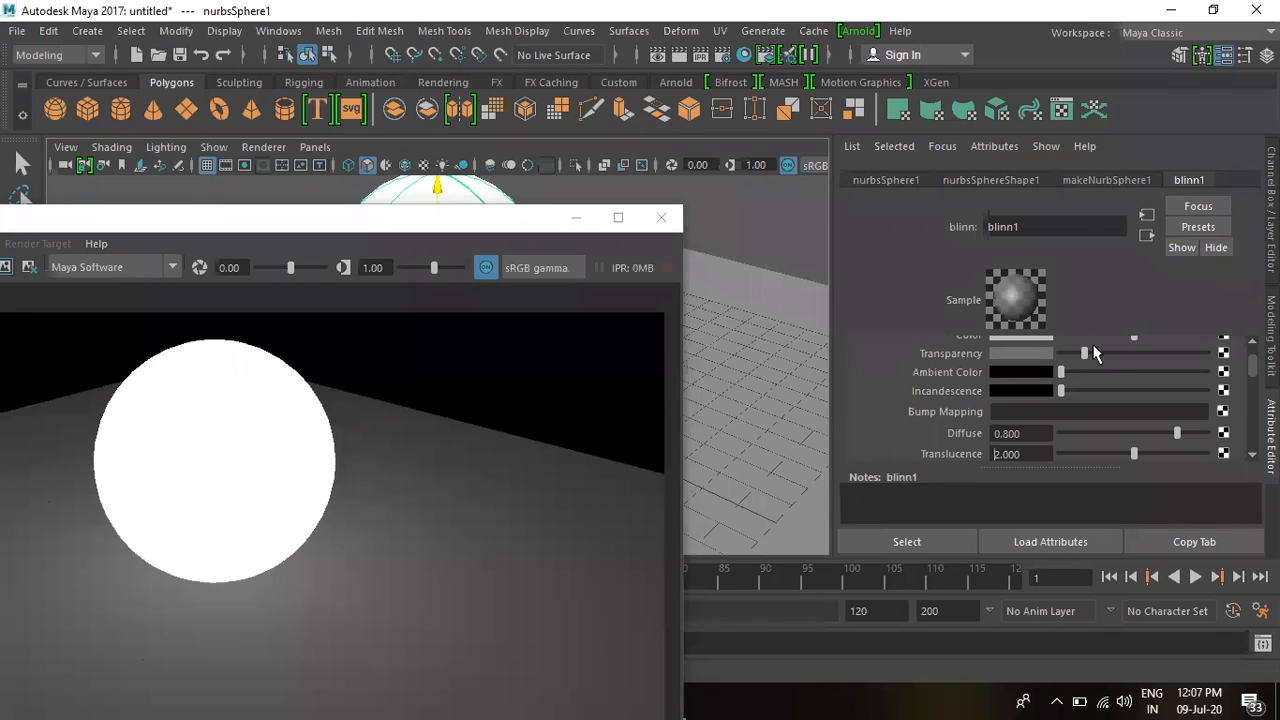
{"action": "left_click", "coordinate": [578, 219]}
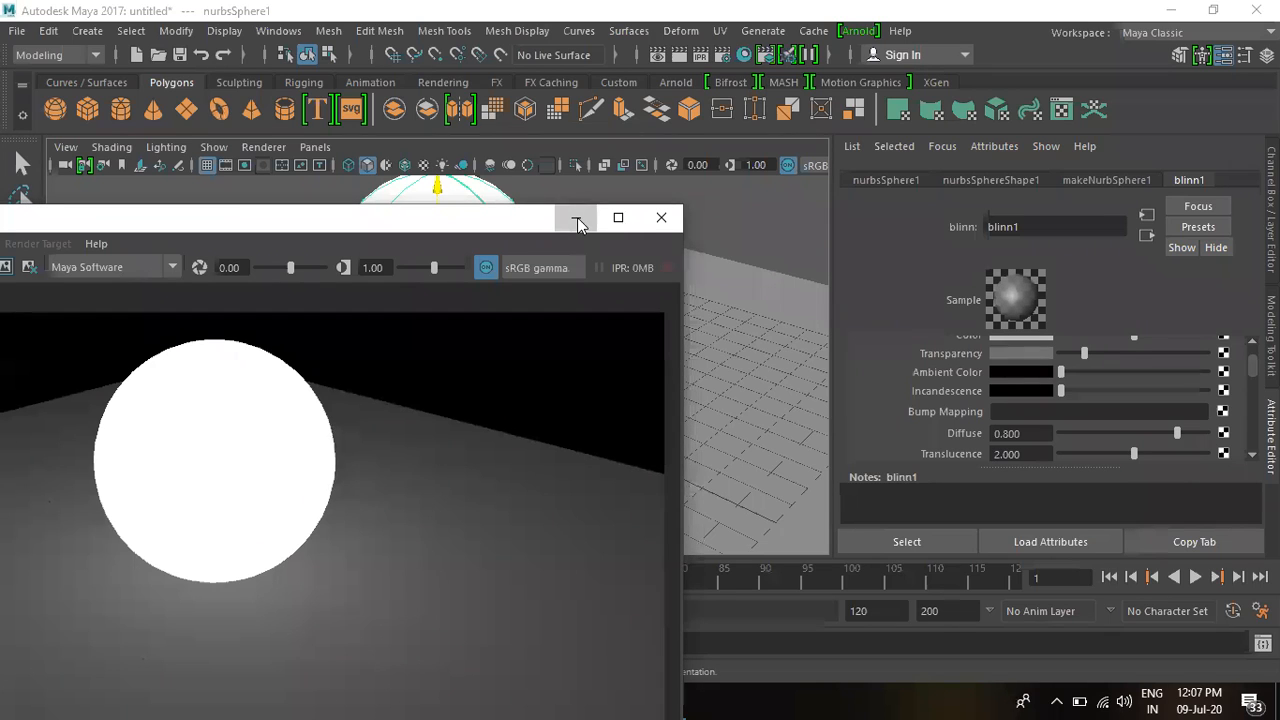
{"action": "left_click", "coordinate": [583, 220]}
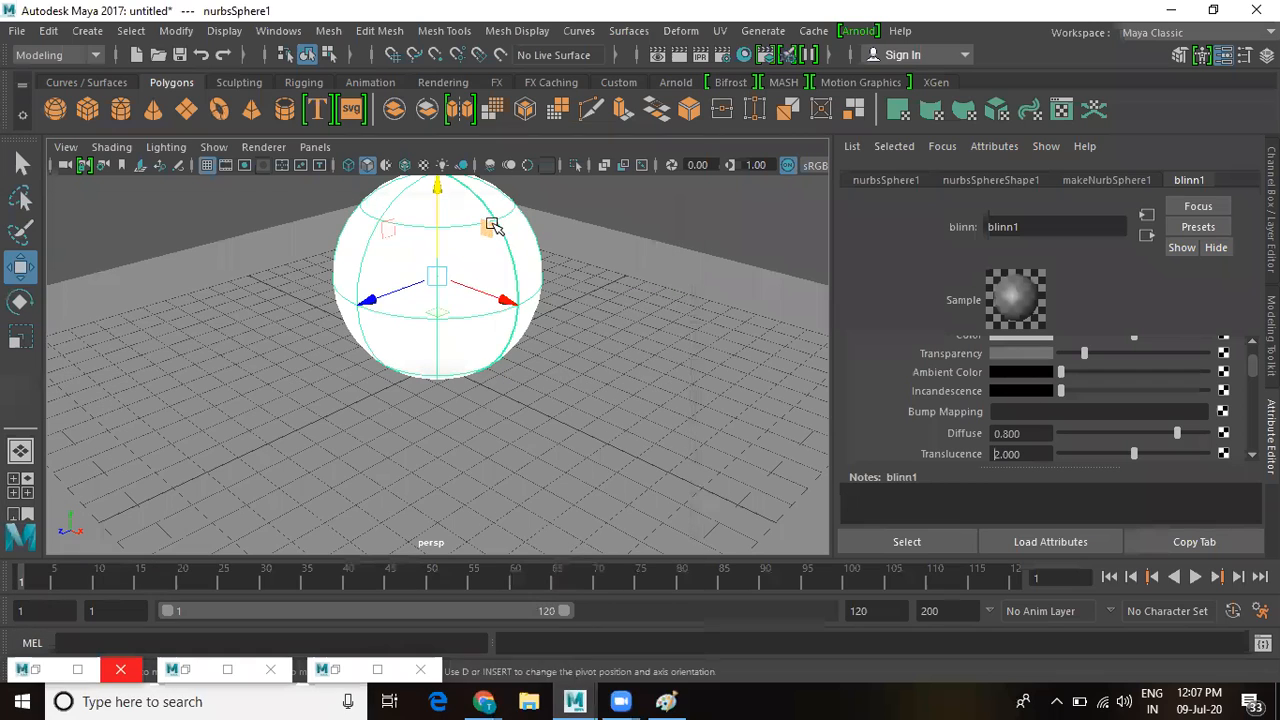
Step: Check the sphere material's Translucence attributes and the Raytracing option in the Maya Software render settings
{"action": "scroll", "coordinate": [1005, 391], "scroll_direction": "up", "scroll_amount": 2}
{"action": "scroll", "coordinate": [1005, 391], "scroll_direction": "down", "scroll_amount": 3}
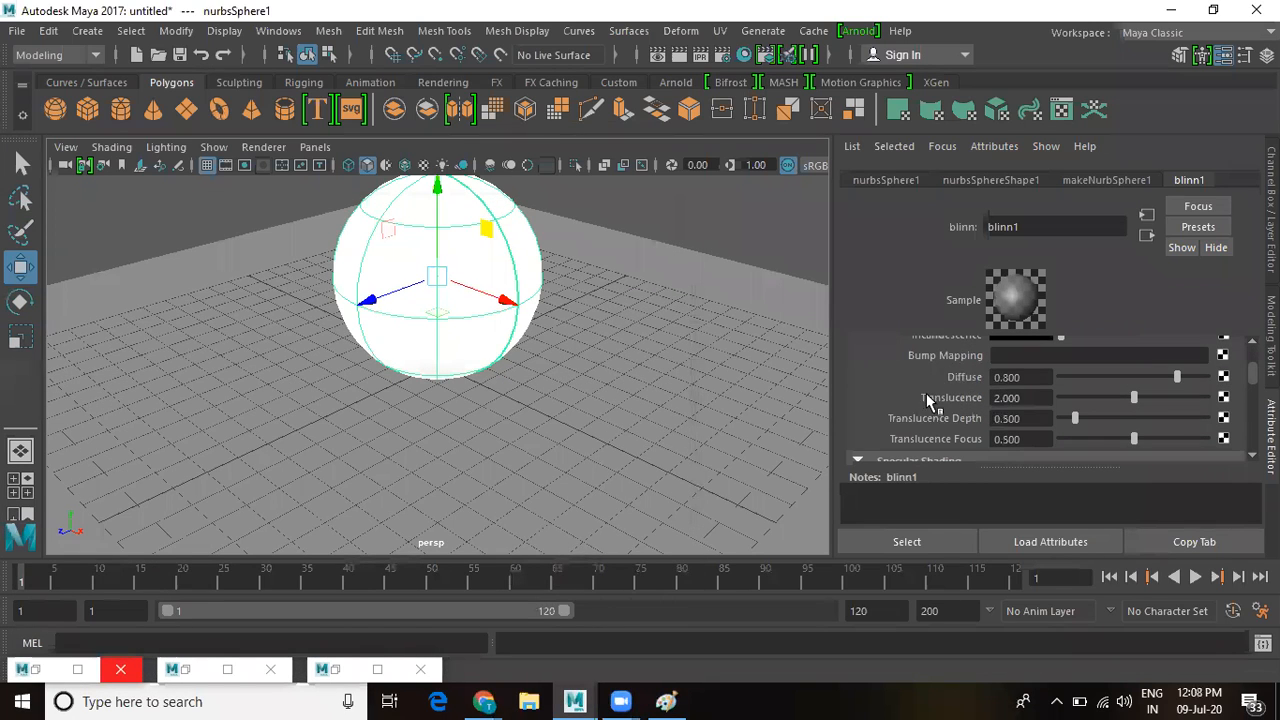
{"action": "left_click", "coordinate": [1025, 396]}
{"action": "scroll", "coordinate": [1028, 410], "scroll_direction": "up", "scroll_amount": 1}
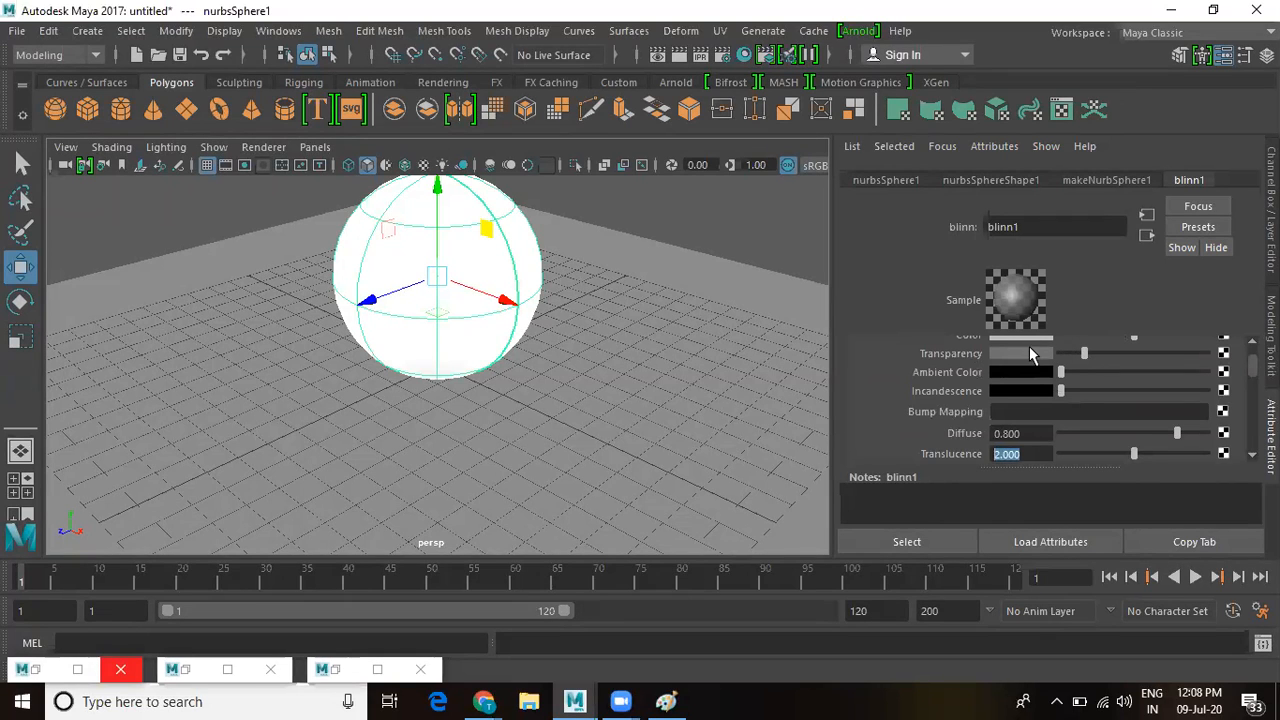
{"action": "left_click", "coordinate": [99, 32]}
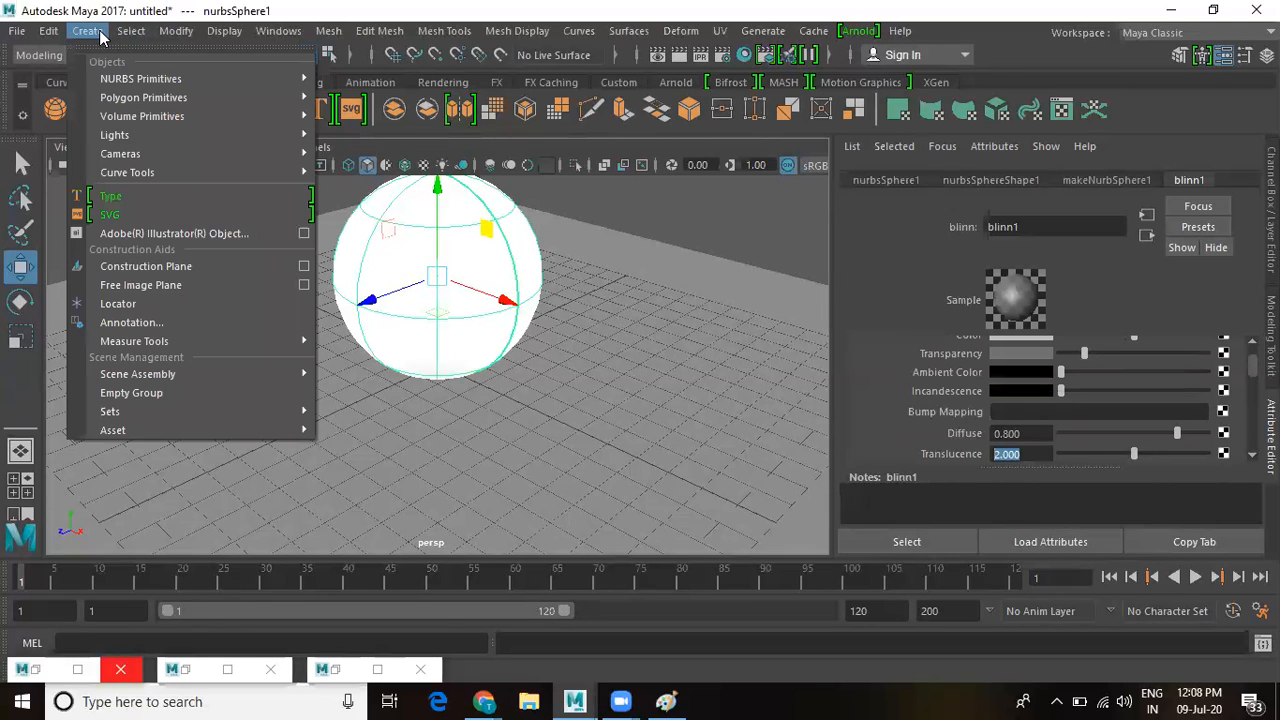
{"action": "mouse_move", "coordinate": [128, 136]}
{"action": "left_click", "coordinate": [196, 672]}
{"action": "left_click", "coordinate": [196, 672]}
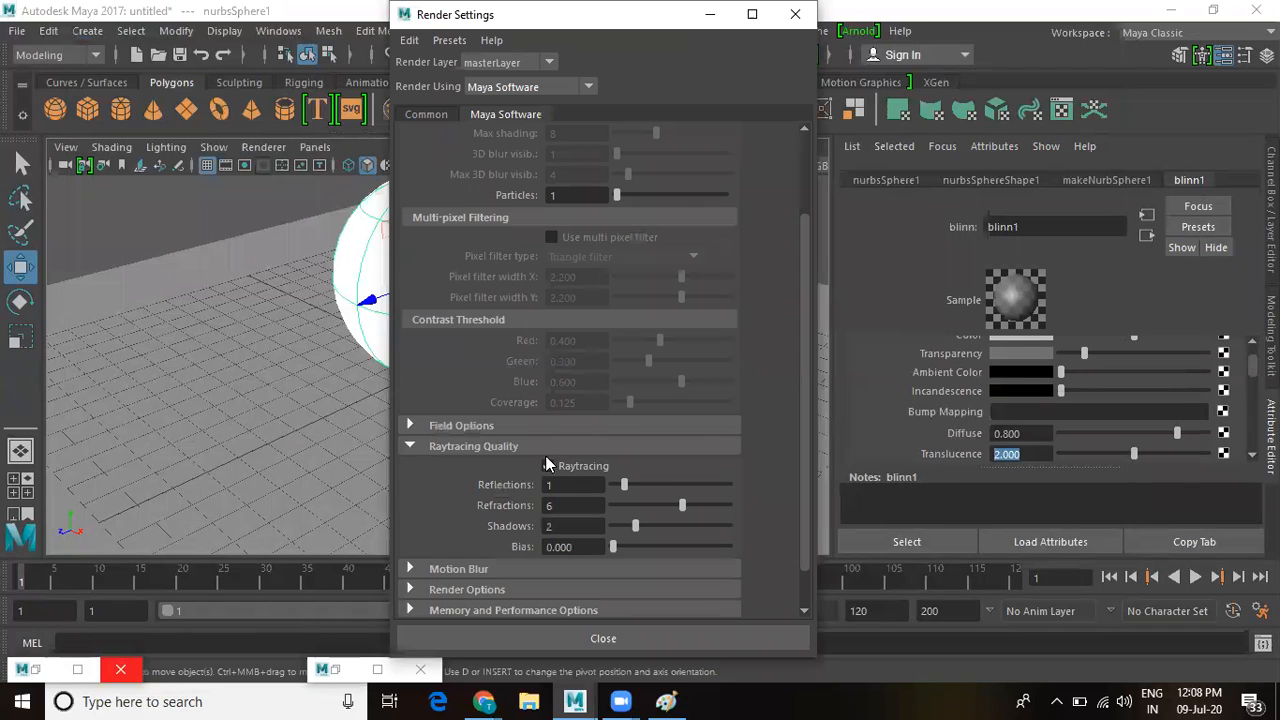
{"action": "left_click", "coordinate": [795, 14]}
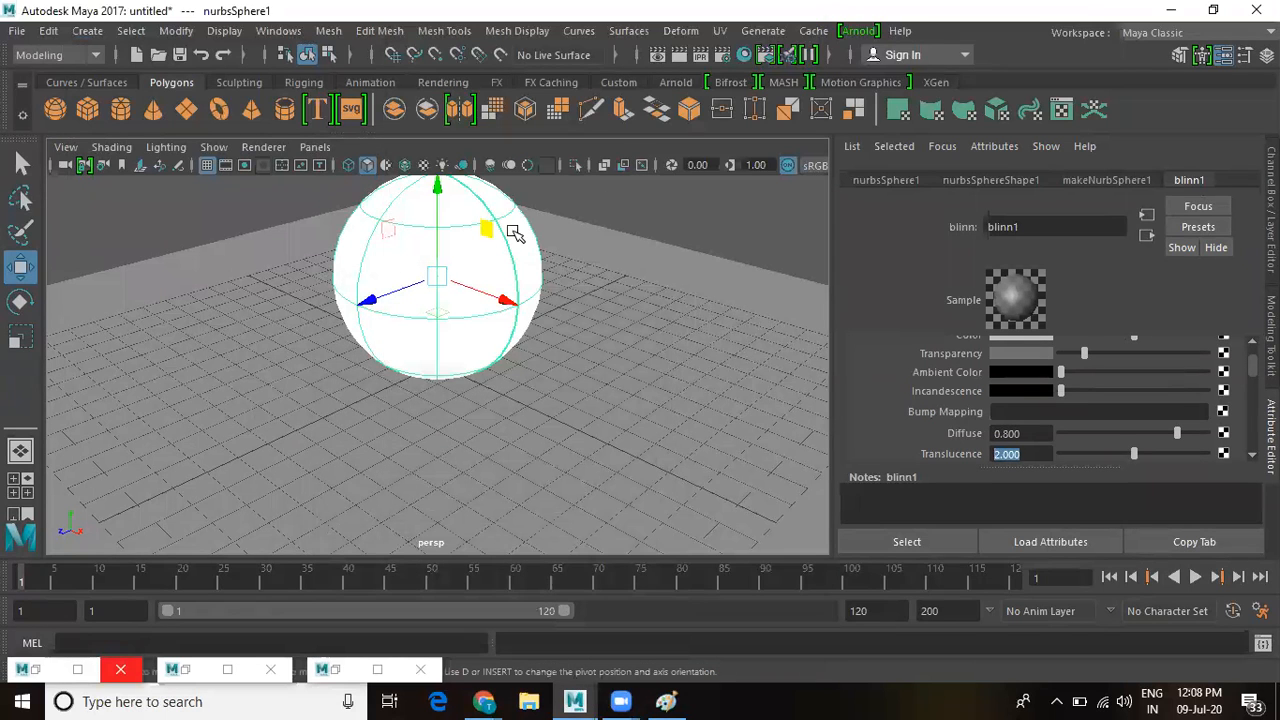
Step: Enable Refractions in the Blinn material's raytrace options and render the perspective view
{"action": "scroll", "coordinate": [1068, 376], "scroll_direction": "down", "scroll_amount": 8}
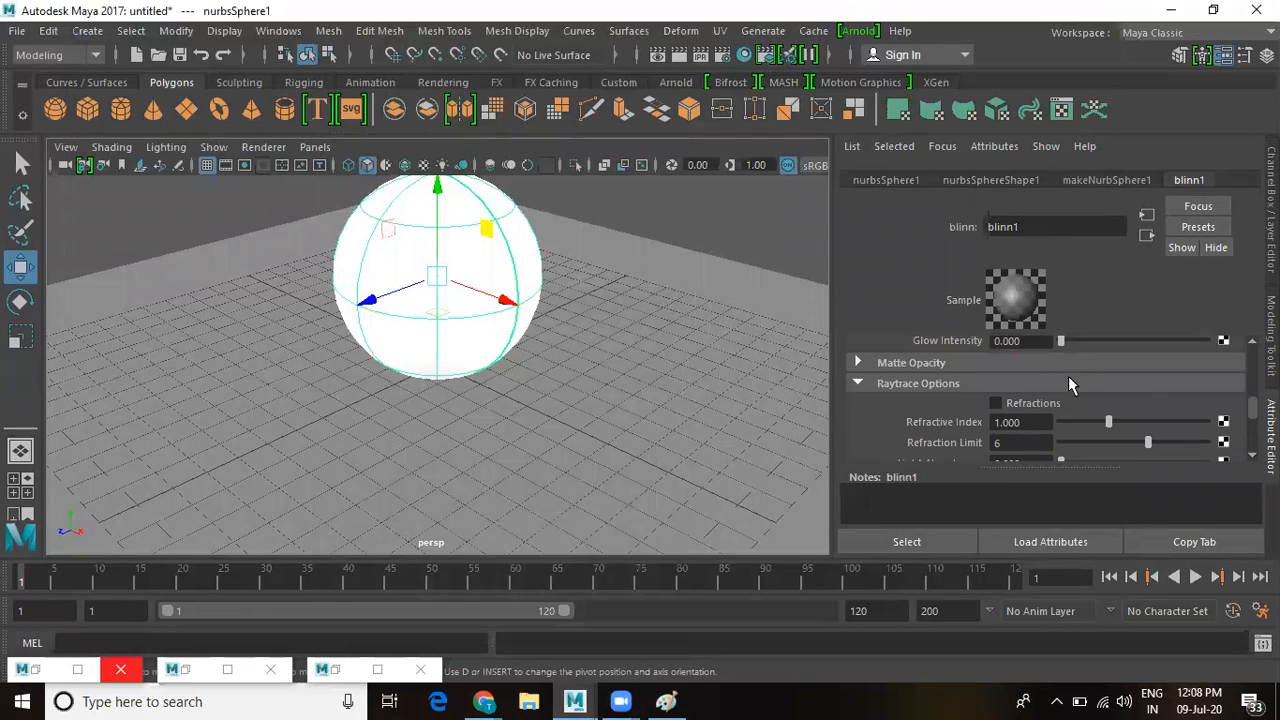
{"action": "left_click", "coordinate": [996, 347]}
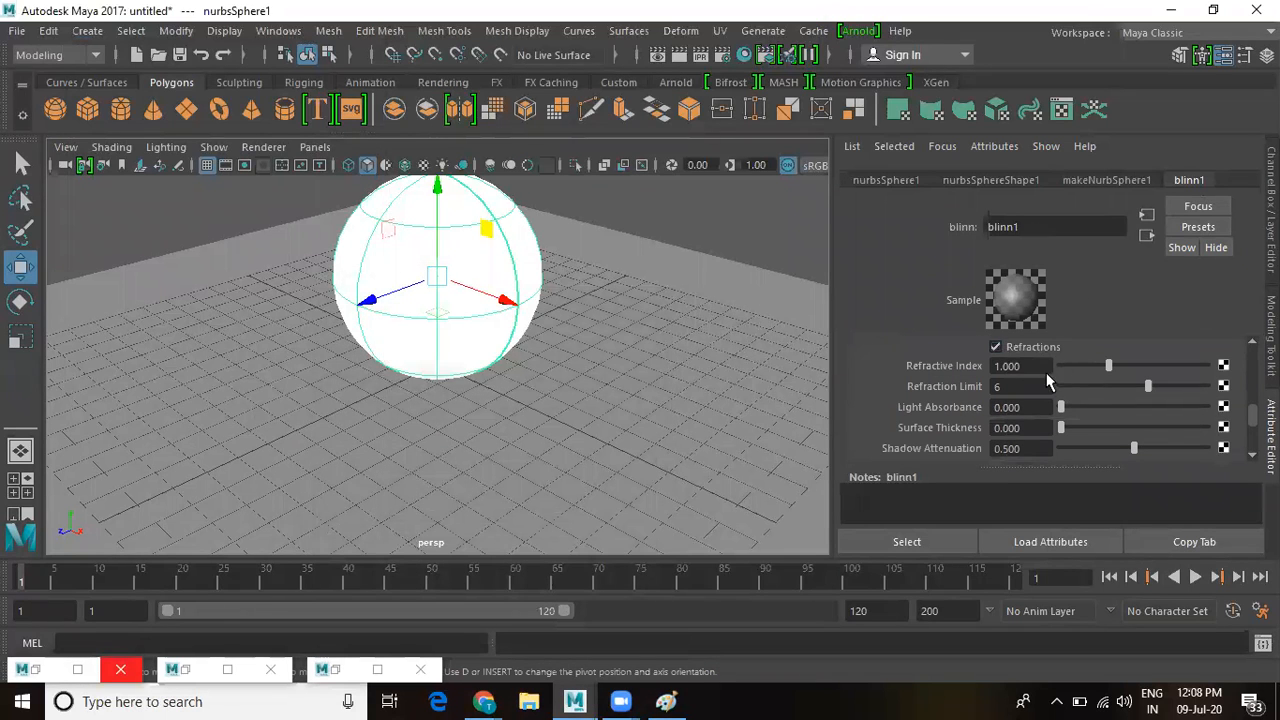
{"action": "left_click", "coordinate": [680, 56]}
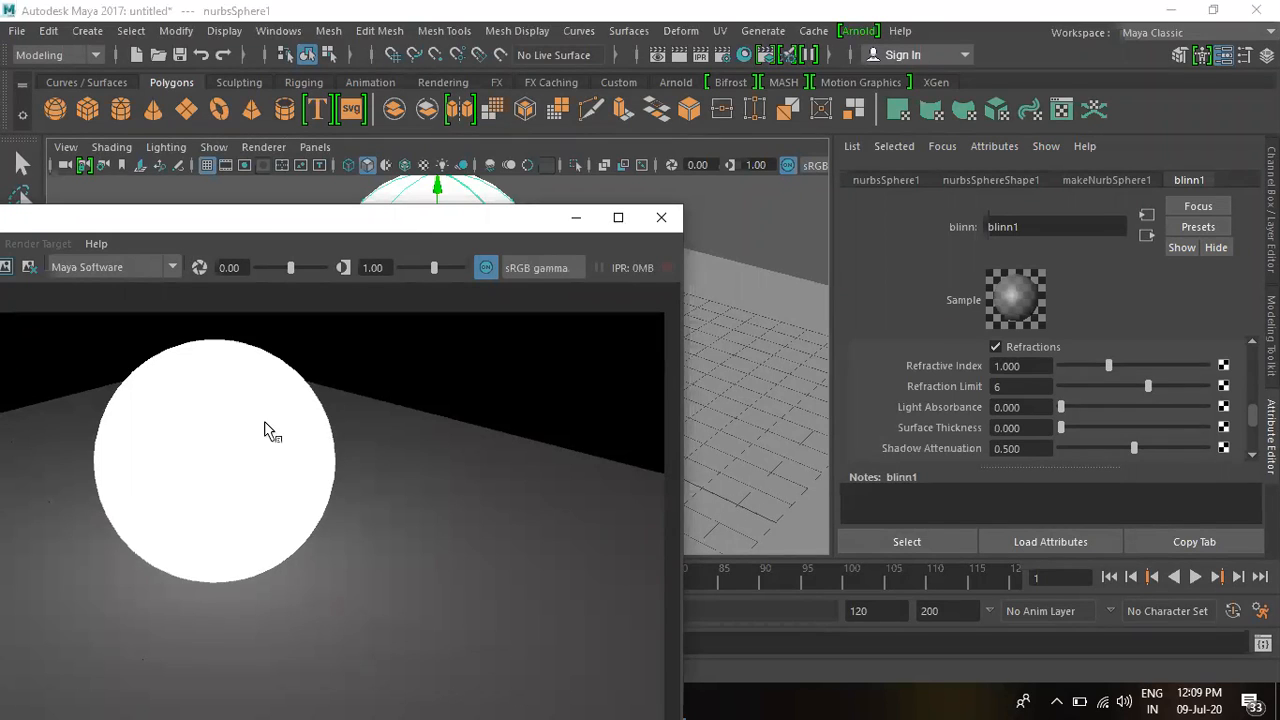
Step: Set the Blinn material's Glow Intensity to 0.2, render the view, and move the Render View to show the whole image
{"action": "left_click", "coordinate": [1080, 426]}
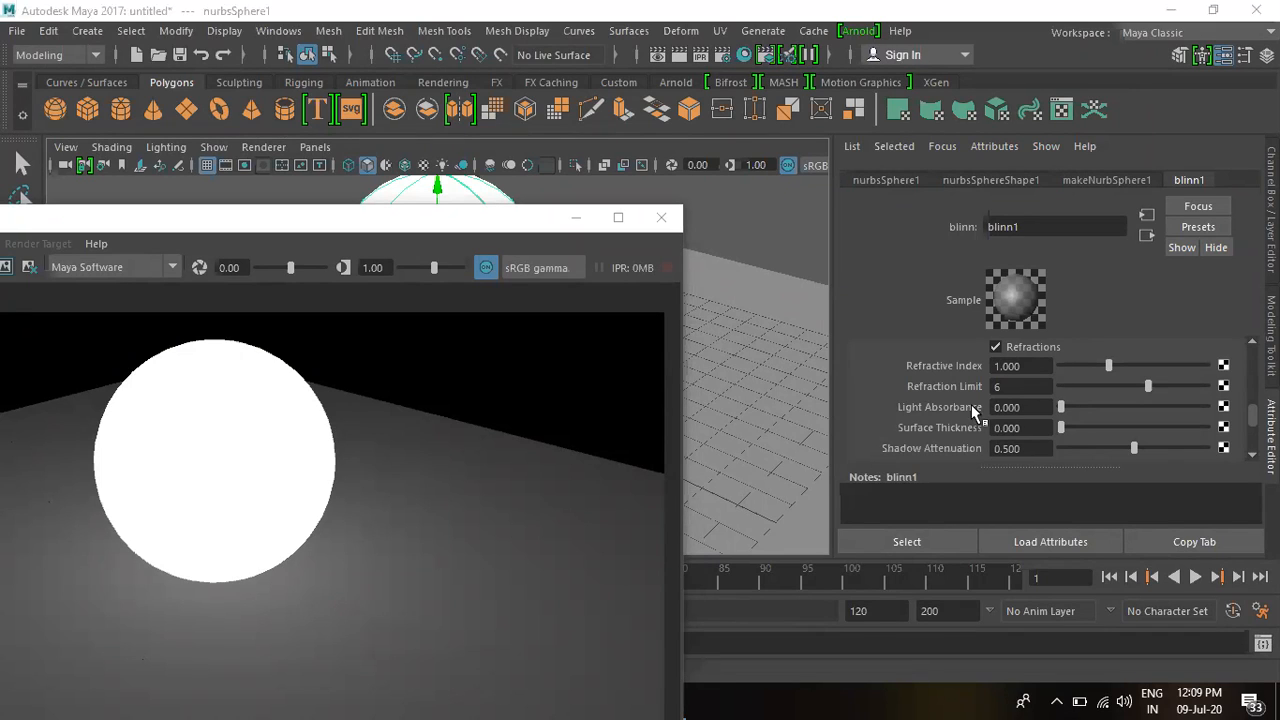
{"action": "scroll", "coordinate": [1057, 380], "scroll_direction": "down", "scroll_amount": 5}
{"action": "scroll", "coordinate": [975, 418], "scroll_direction": "down", "scroll_amount": 2}
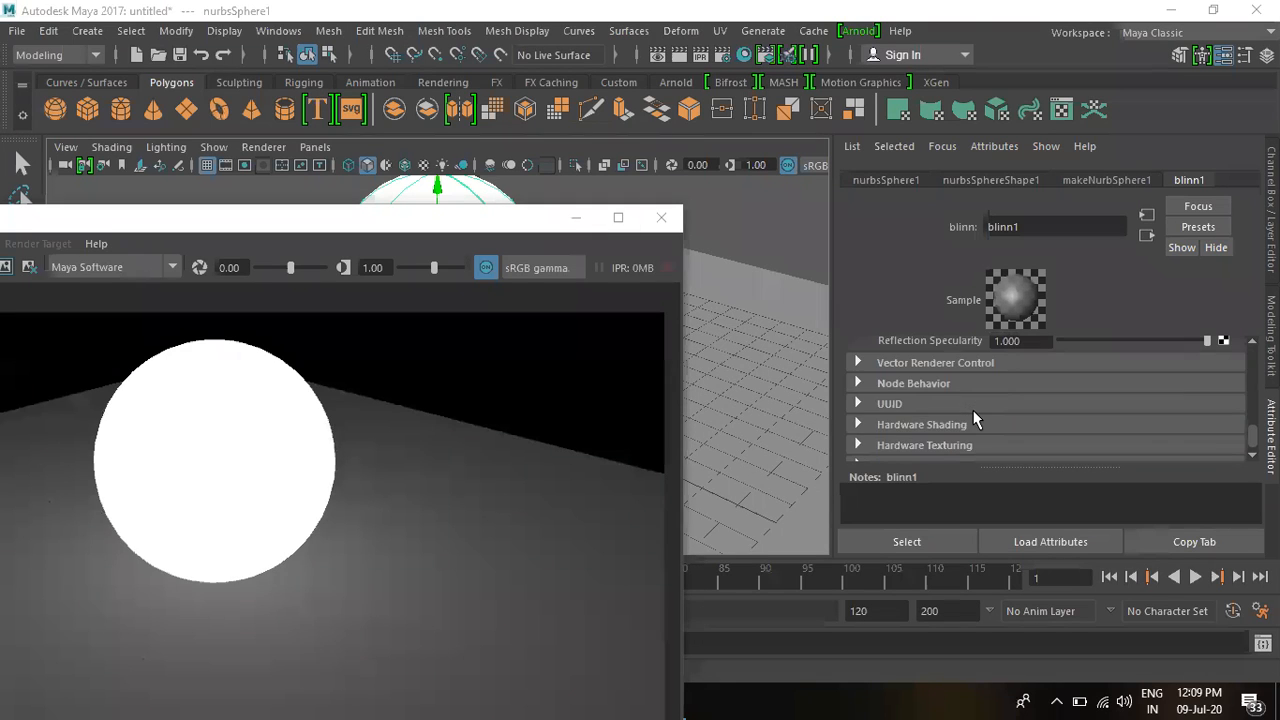
{"action": "scroll", "coordinate": [970, 410], "scroll_direction": "up", "scroll_amount": 6}
{"action": "scroll", "coordinate": [967, 408], "scroll_direction": "up", "scroll_amount": 2}
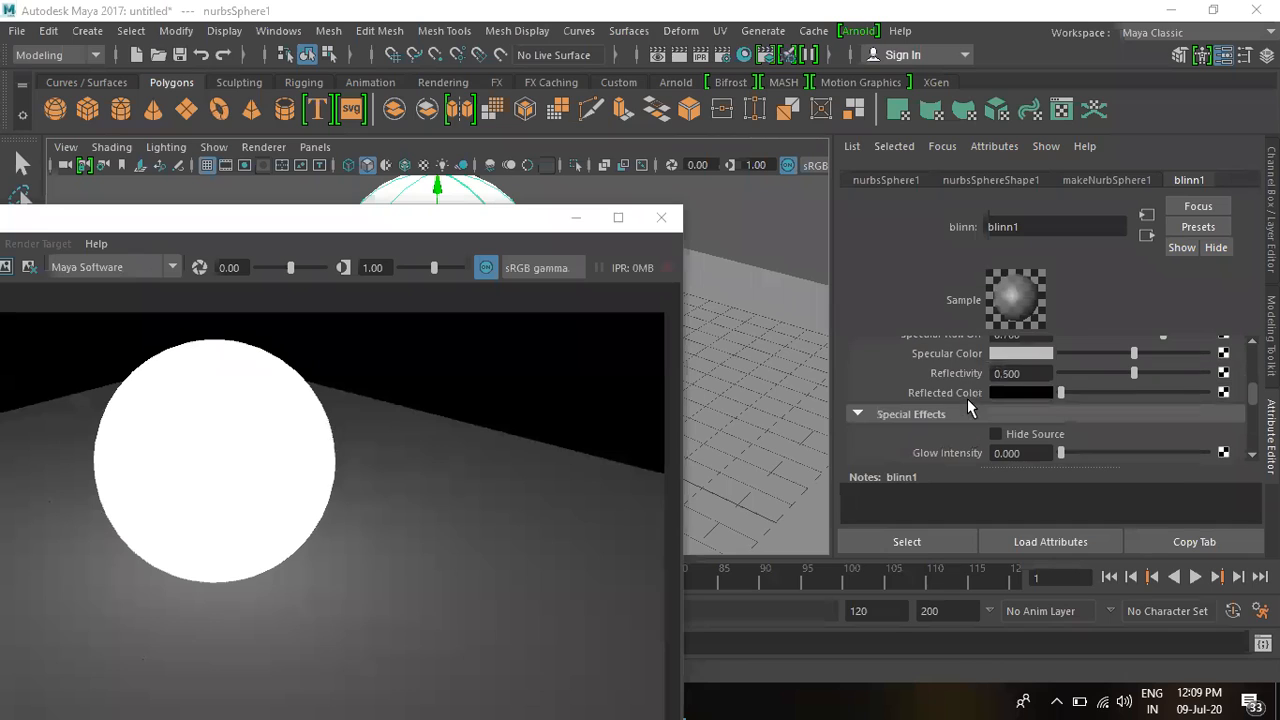
{"action": "scroll", "coordinate": [932, 418], "scroll_direction": "down", "scroll_amount": 1}
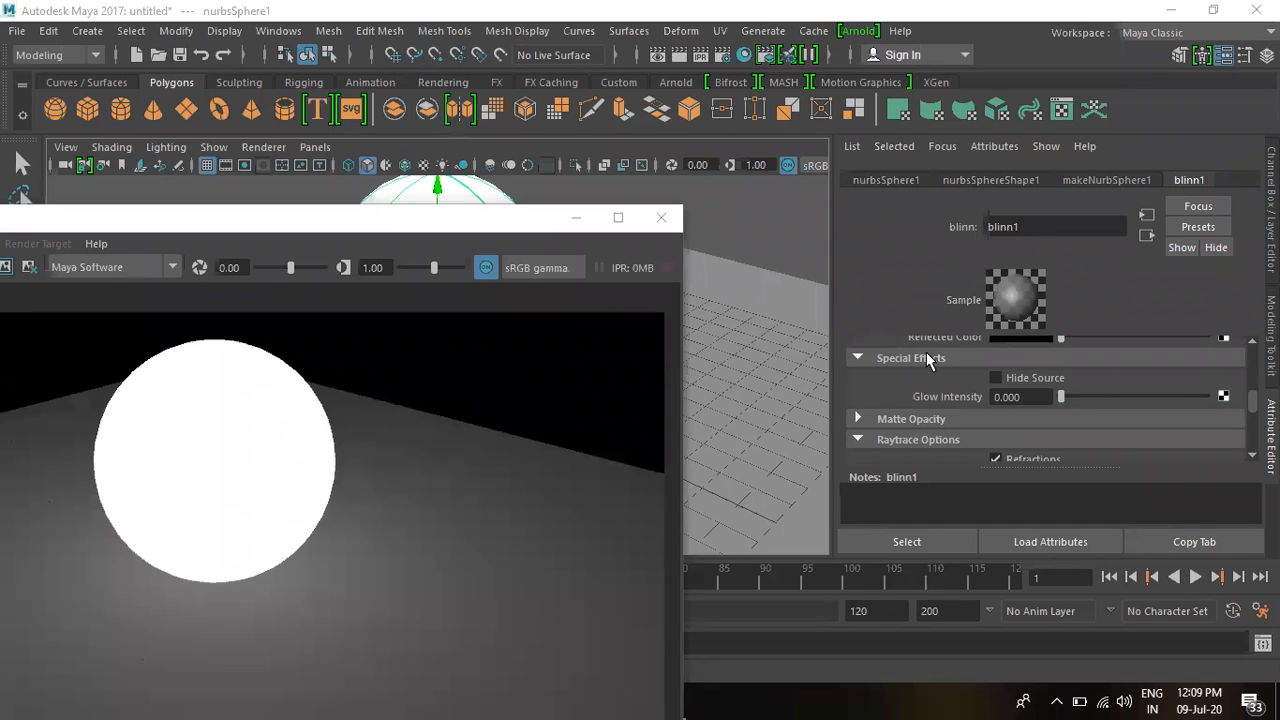
{"action": "left_click", "coordinate": [1027, 397]}
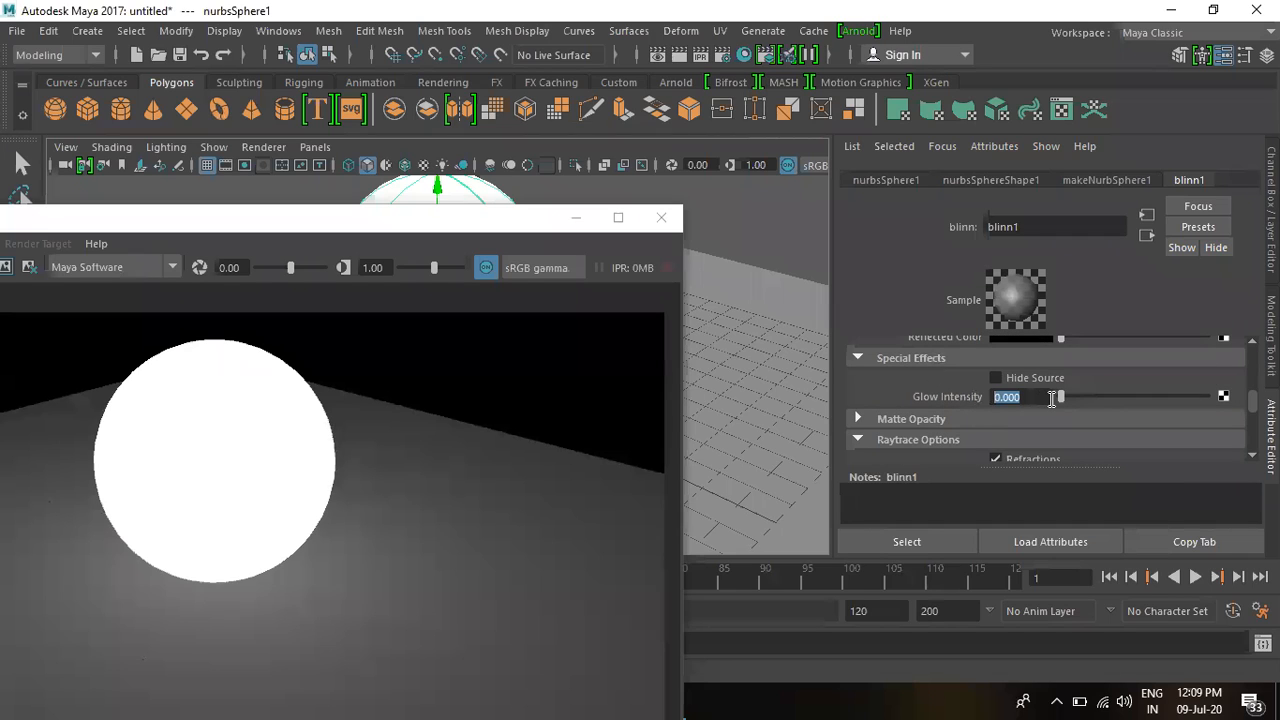
{"action": "type", "text": ".2"}
{"action": "key", "text": "Return"}
{"action": "left_click", "coordinate": [678, 55]}
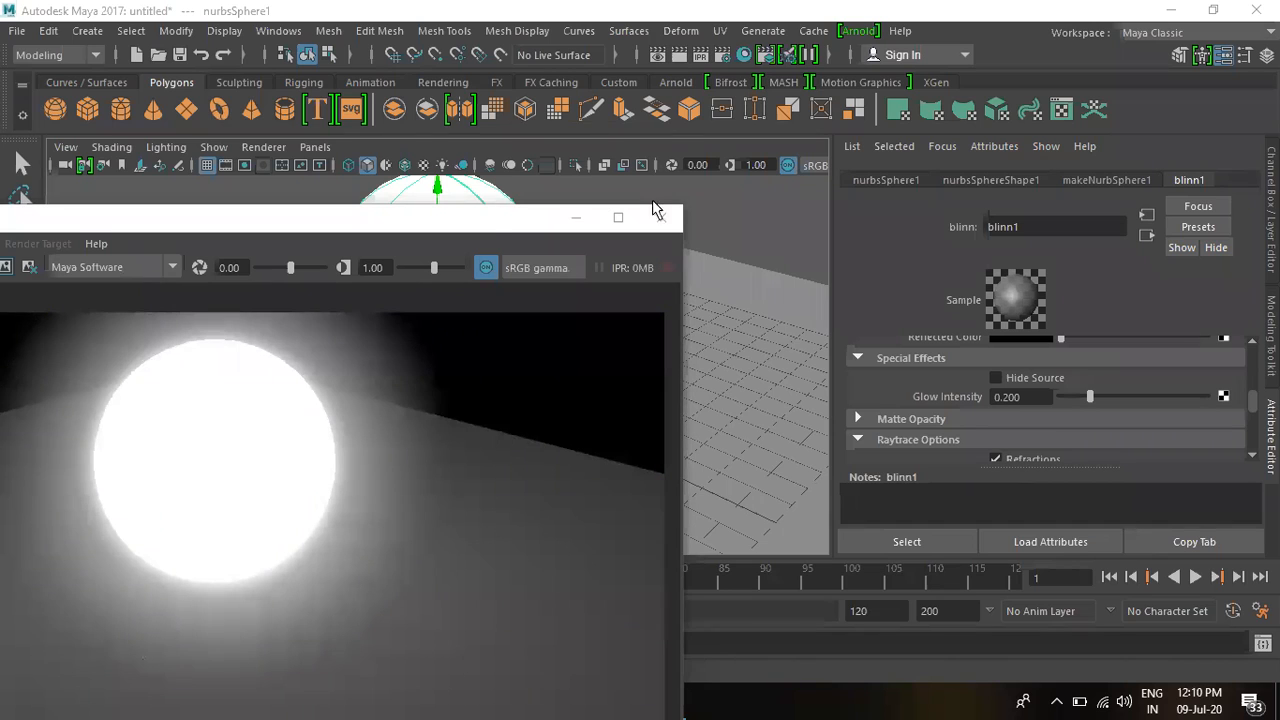
{"action": "left_click_drag", "start_coordinate": [497, 214], "coordinate": [608, 50]}
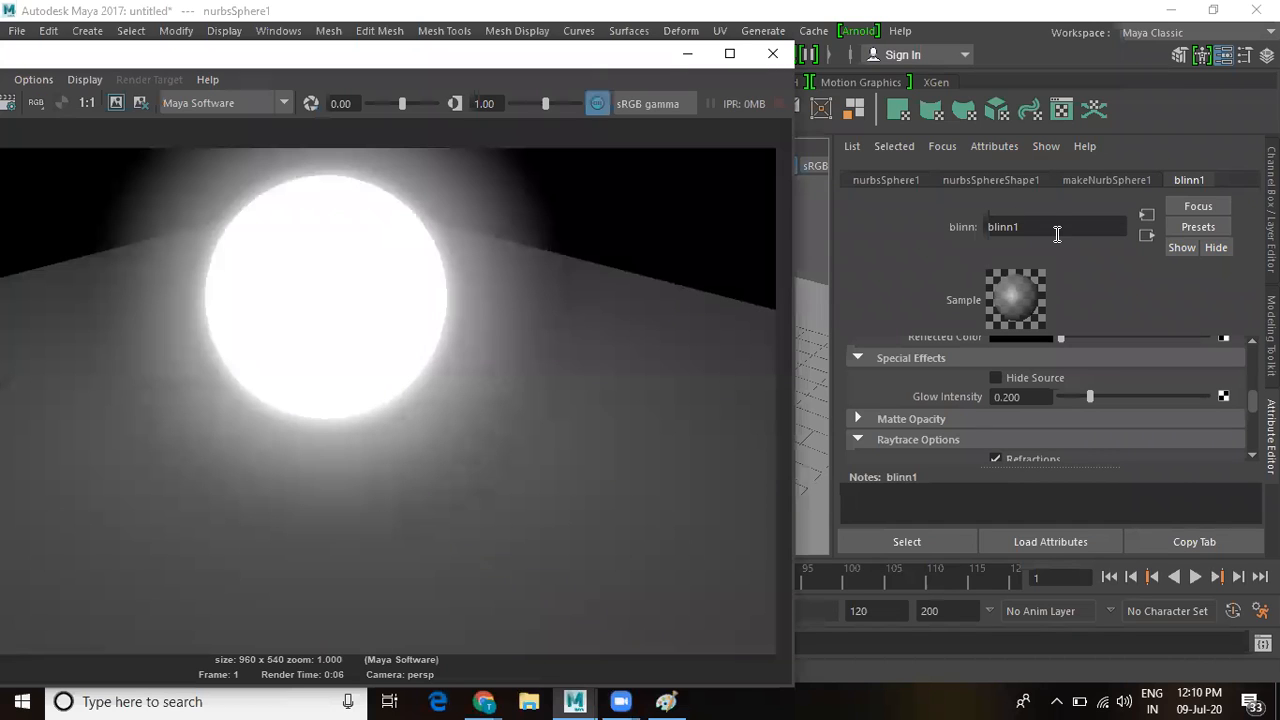
Step: Set the material's Glow Intensity to 0.05 and render the perspective view again
{"action": "left_click_drag", "start_coordinate": [1029, 398], "coordinate": [912, 398]}
{"action": "type", "text": "0.05"}
{"action": "key", "text": "Return"}
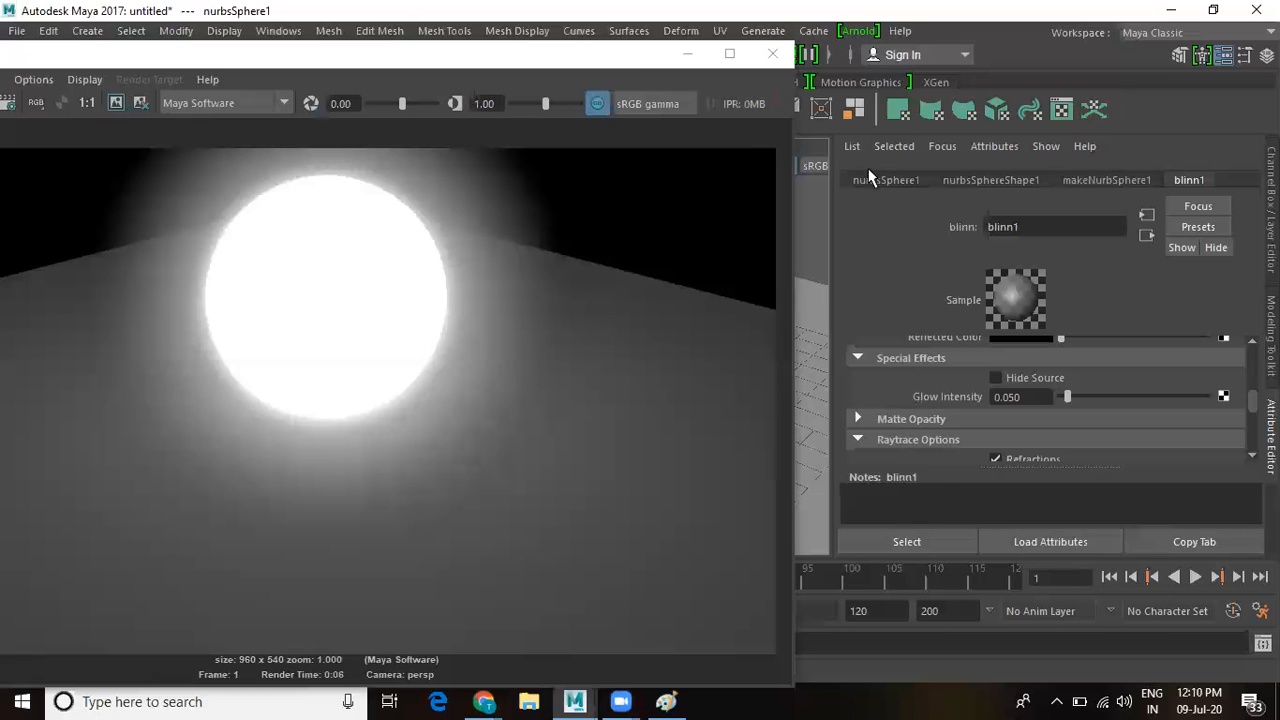
{"action": "left_click_drag", "start_coordinate": [617, 57], "coordinate": [621, 170]}
{"action": "left_click", "coordinate": [680, 56]}
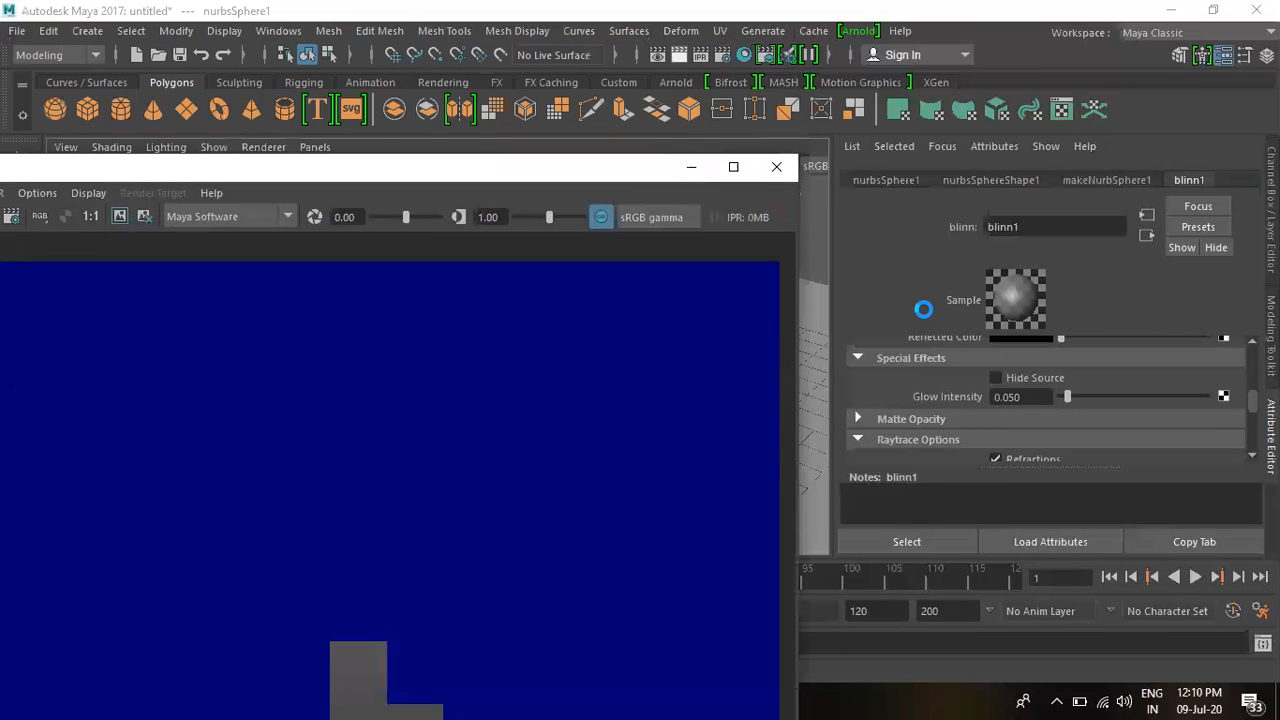